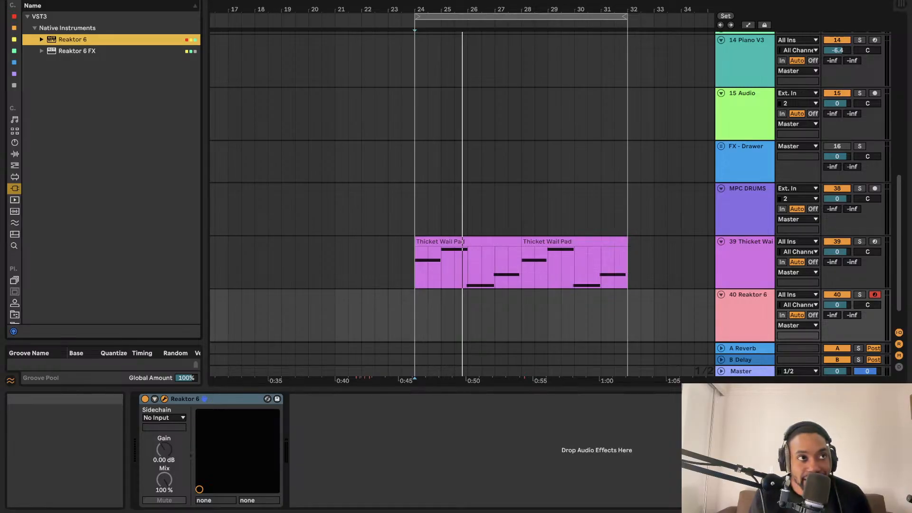
# - Open the Reaktor 6 device window and add a Bento Oscillator between Note In and SVF, moving Note In clear of it
pyautogui.press('super+alt+p')
pyautogui.press('super+alt+p')
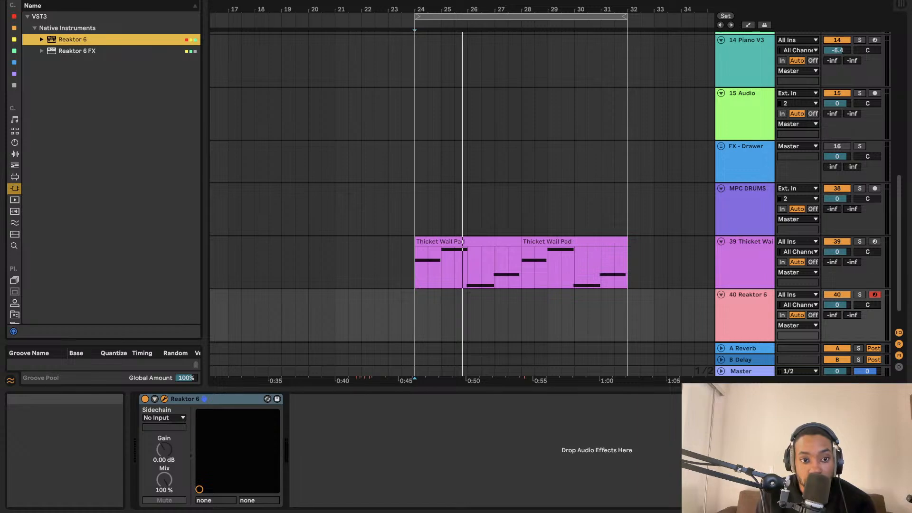
pyautogui.click(164, 399)
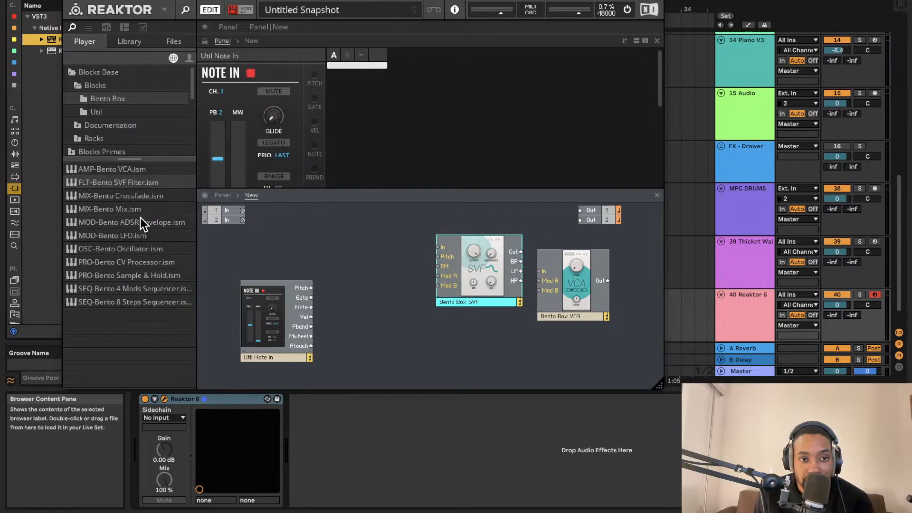
pyautogui.moveTo(141, 246); pyautogui.dragTo(369, 289)
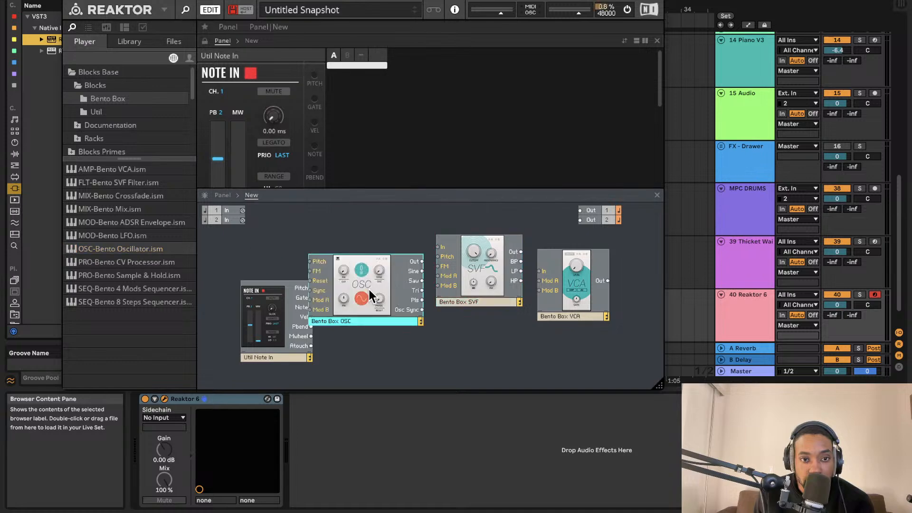
pyautogui.moveTo(260, 303); pyautogui.dragTo(230, 283)
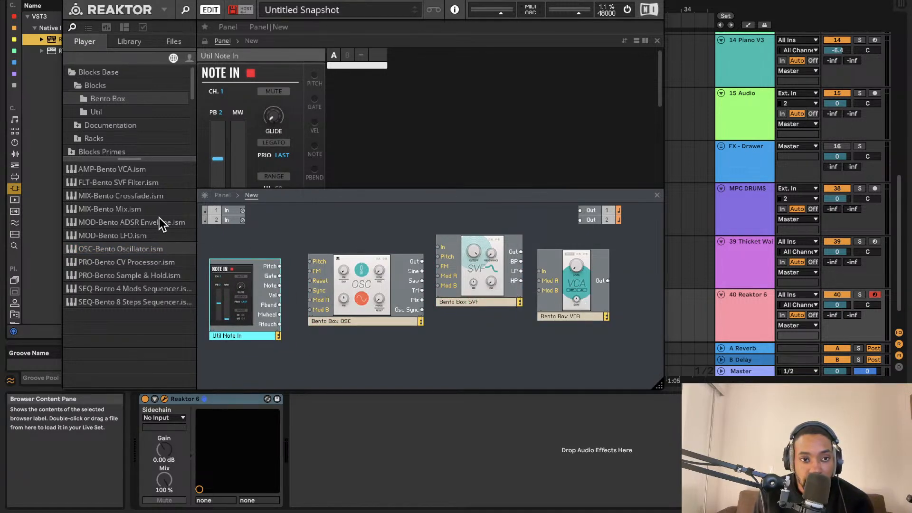
# - Add a Bento LFO block from the Bento Box folder below the Note In block
pyautogui.click(121, 114)
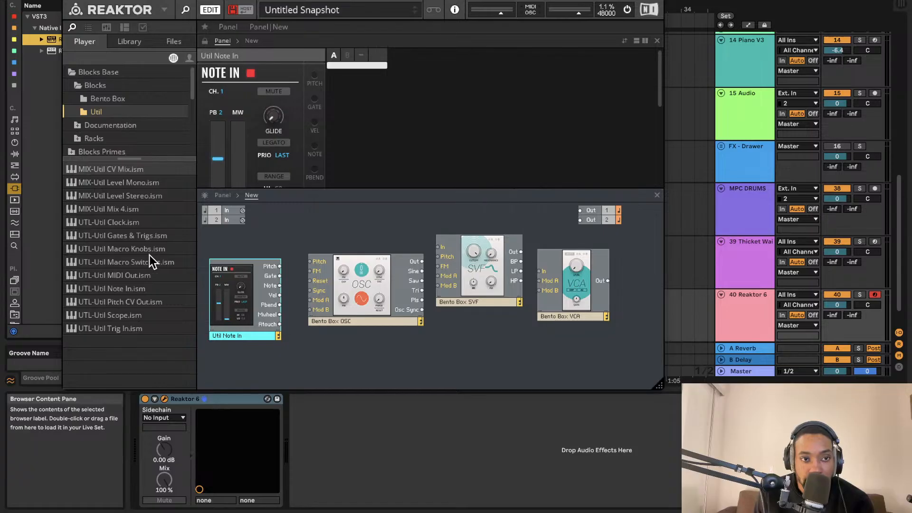
pyautogui.click(127, 100)
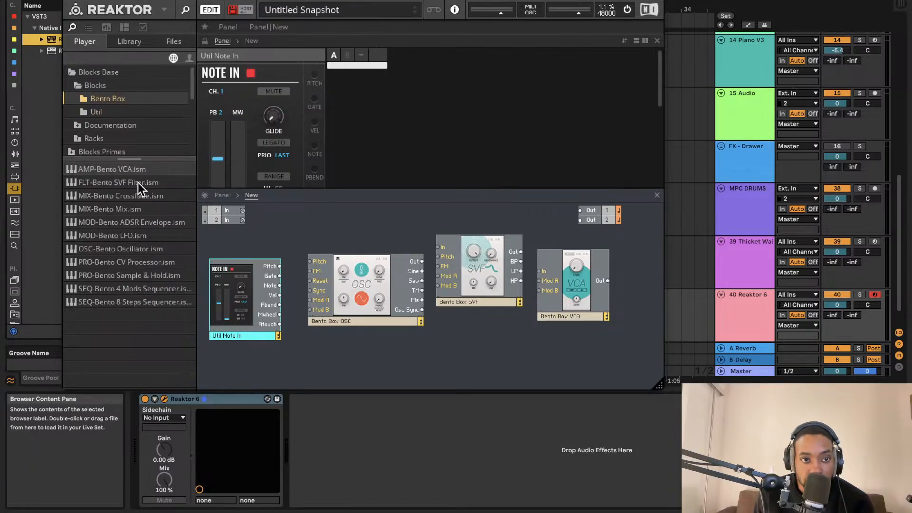
pyautogui.moveTo(142, 239); pyautogui.dragTo(257, 365)
# - Wire Note In Pitch to OSC Pitch, OSC Out to SVF In, SVF Out to VCA In, and VCA Out to both main outputs
pyautogui.moveTo(279, 256); pyautogui.dragTo(310, 251)
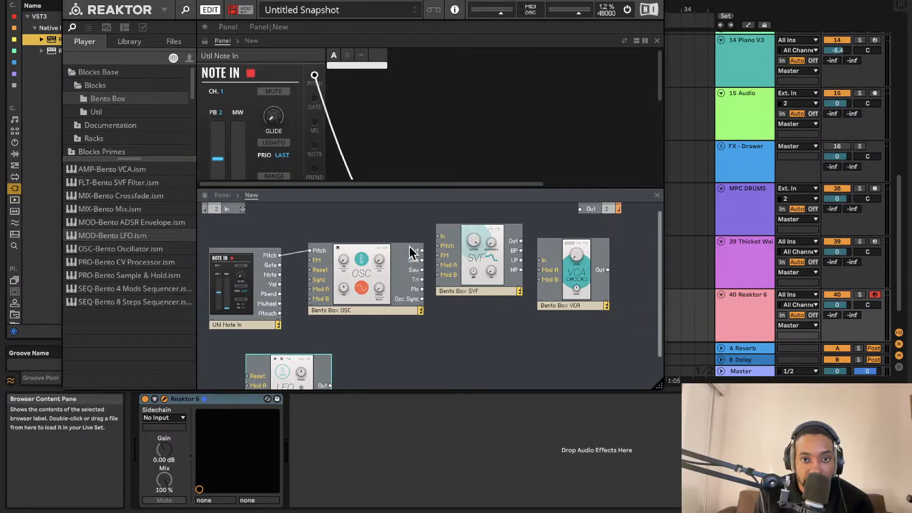
pyautogui.moveTo(435, 238); pyautogui.dragTo(438, 237)
pyautogui.moveTo(529, 252); pyautogui.dragTo(539, 260)
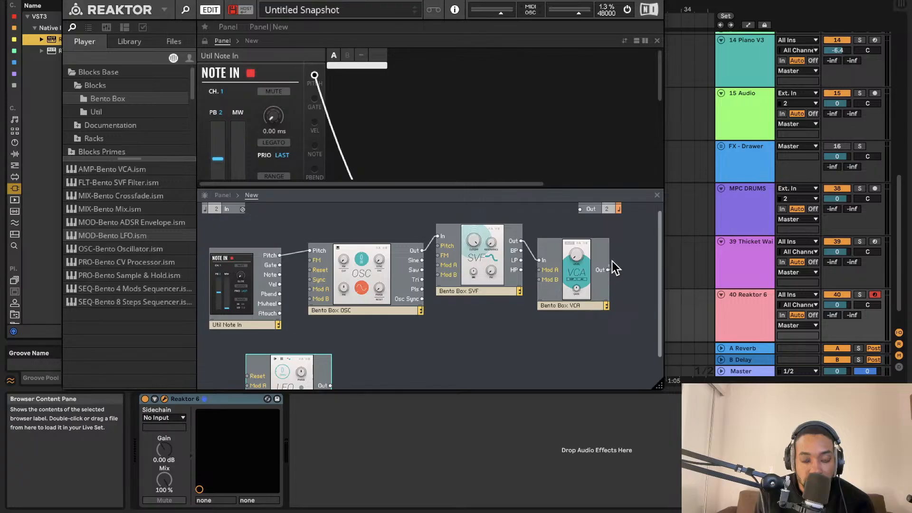
pyautogui.moveTo(609, 269); pyautogui.dragTo(583, 207)
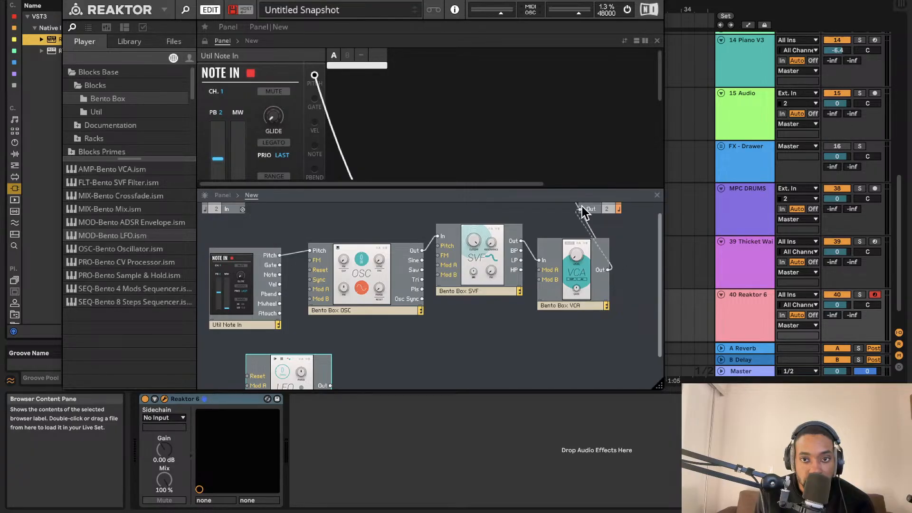
# - Give the panel view more height and raise the VCA level slightly to audition the patch
pyautogui.moveTo(472, 189); pyautogui.dragTo(472, 324)
pyautogui.moveTo(258, 264); pyautogui.dragTo(258, 251)
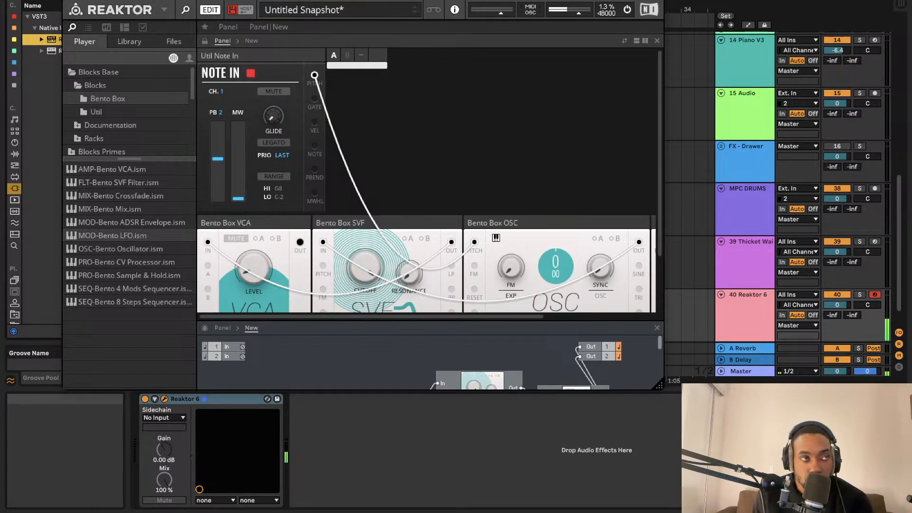
pyautogui.hotkey('ctrl', 'alt', 'p')
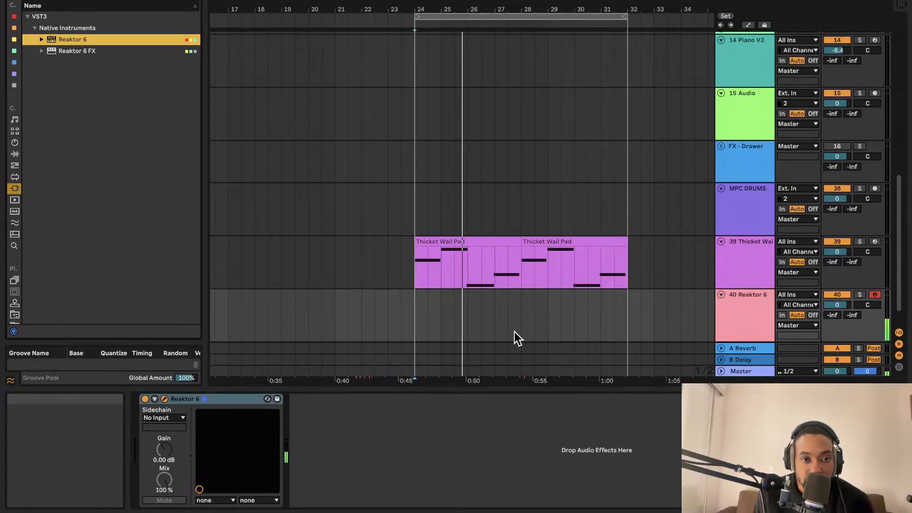
pyautogui.hotkey('ctrl', 'alt', 'p')
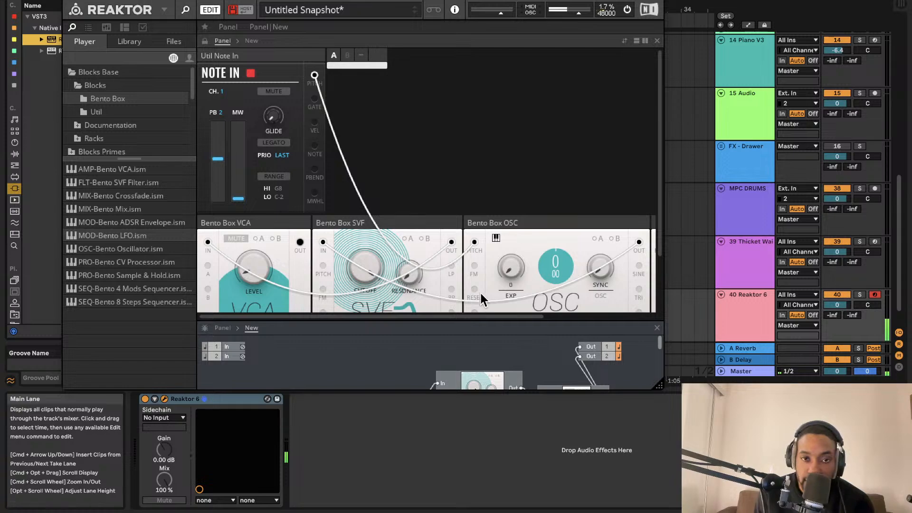
# - Enlarge the Reaktor window and shift it so the Live track controls remain visible
pyautogui.moveTo(660, 386); pyautogui.dragTo(753, 507)
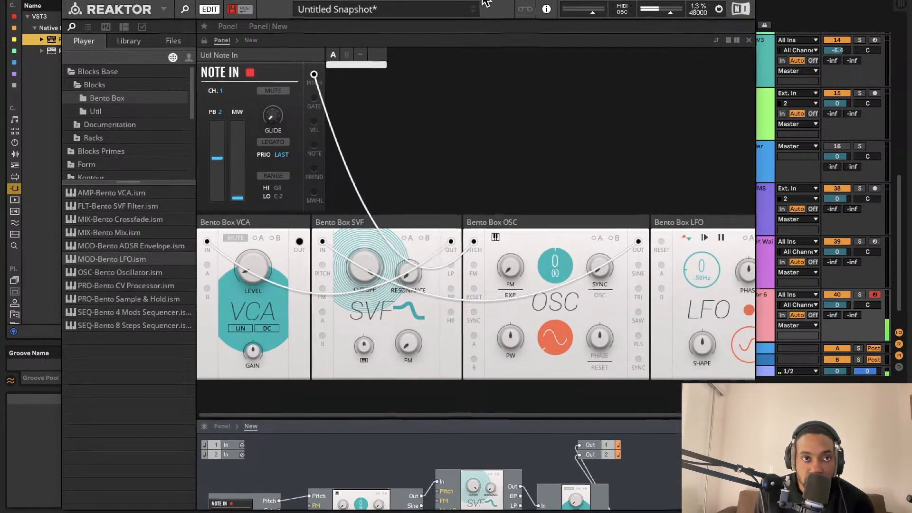
pyautogui.moveTo(485, 8); pyautogui.dragTo(447, 12)
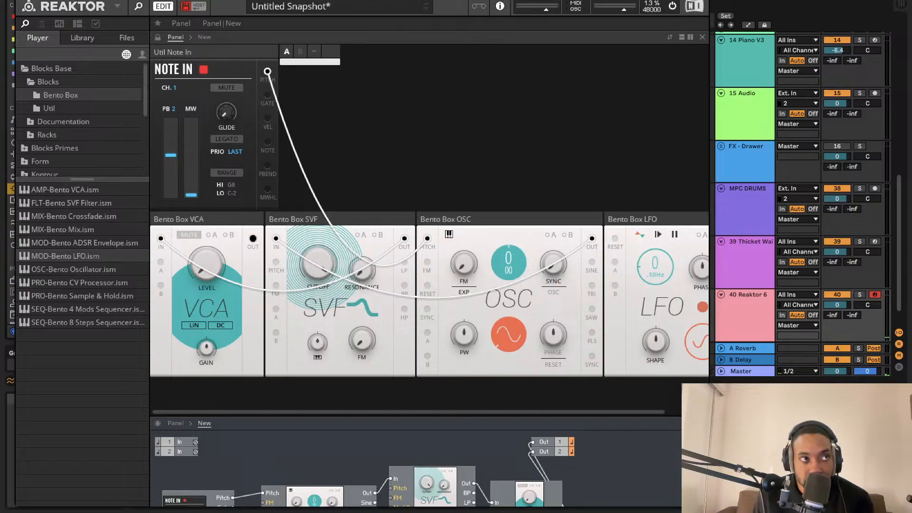
pyautogui.press('super+w')
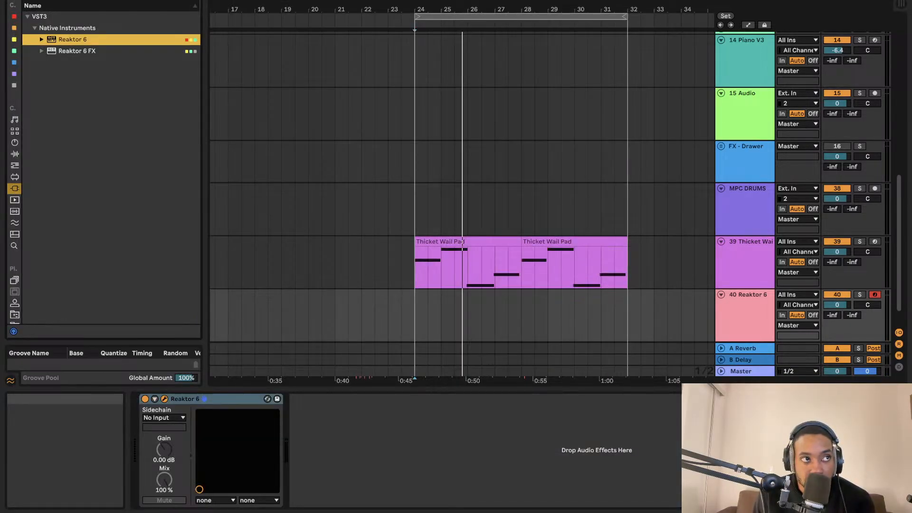
pyautogui.click(164, 398)
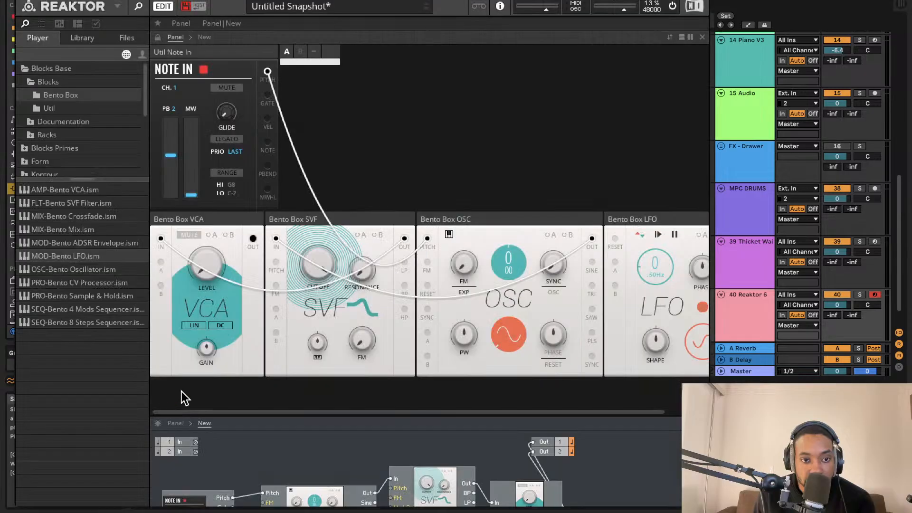
pyautogui.moveTo(447, 1); pyautogui.dragTo(404, 1)
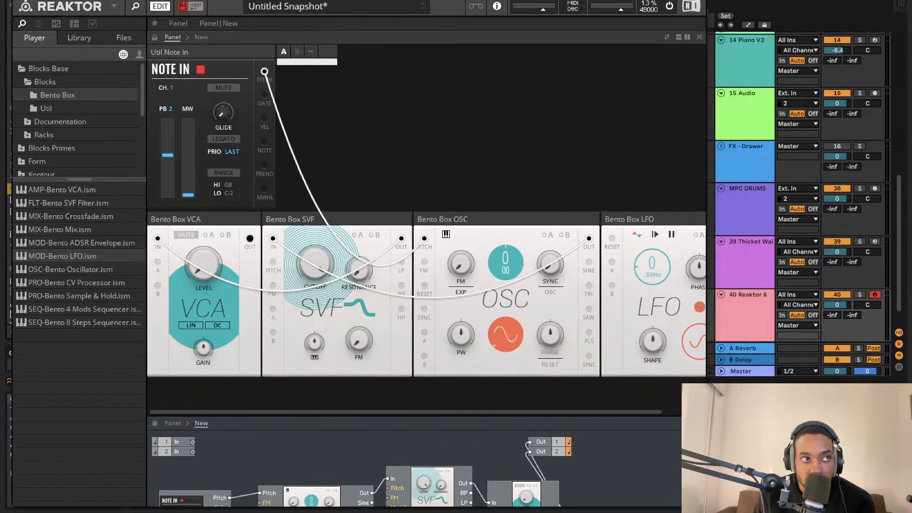
# - Give the structure view more height, then connect the LFO output to the oscillator's Mod A input and show its A modulation amounts
pyautogui.moveTo(477, 416); pyautogui.dragTo(475, 306)
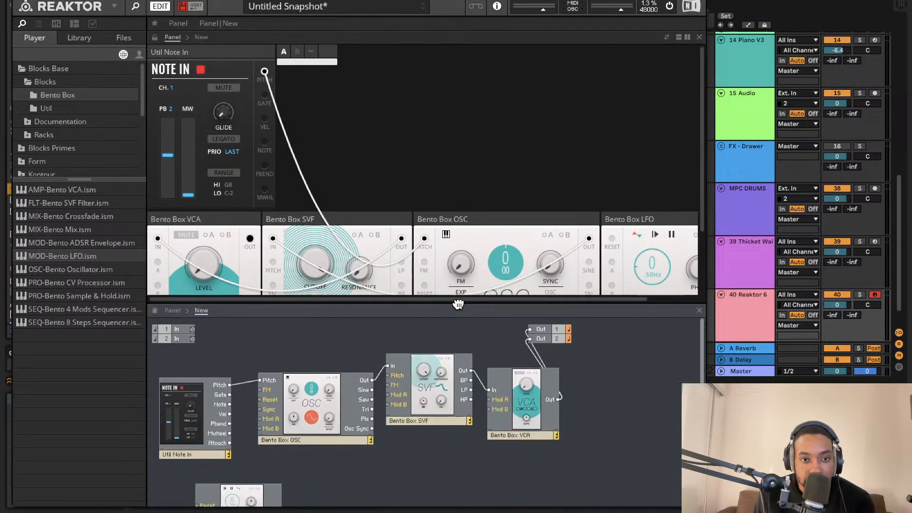
pyautogui.scroll(-2, 463, 224)
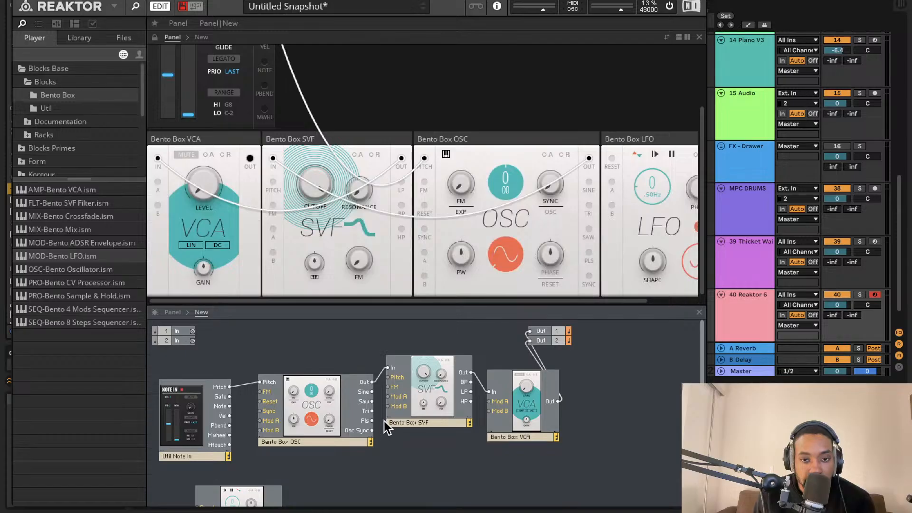
pyautogui.scroll(-2, 446, 433)
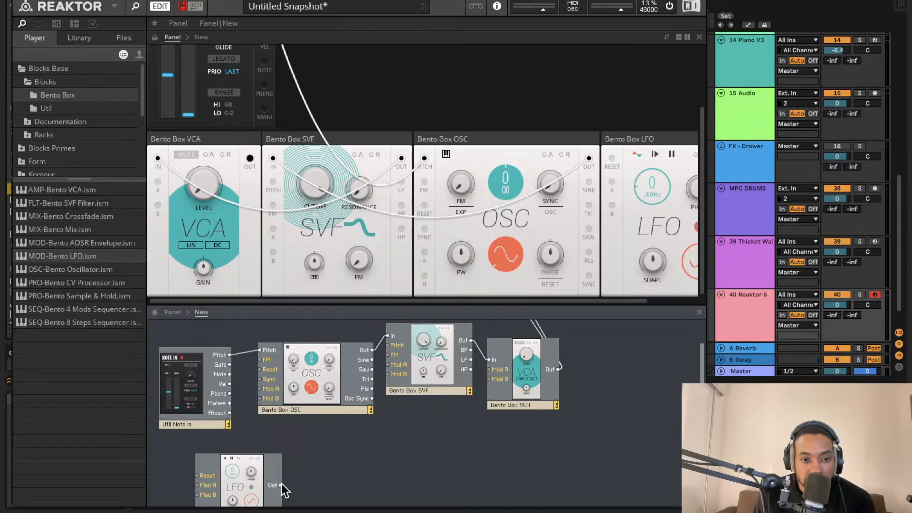
pyautogui.moveTo(281, 485); pyautogui.dragTo(275, 389)
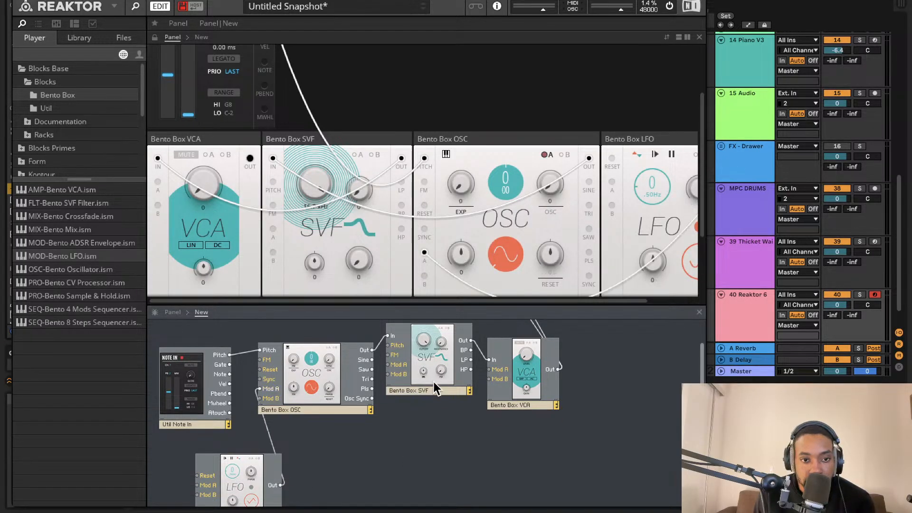
pyautogui.click(547, 155)
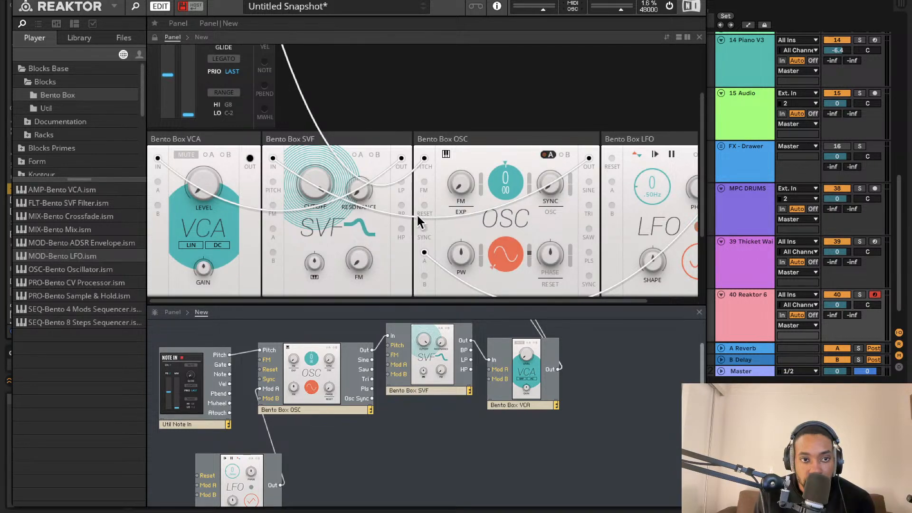
# - Add a Bento ADSR Envelope gated by Note In, route its output to VCA Mod A, and apply A modulation to the VCA level
pyautogui.moveTo(100, 243); pyautogui.dragTo(229, 364)
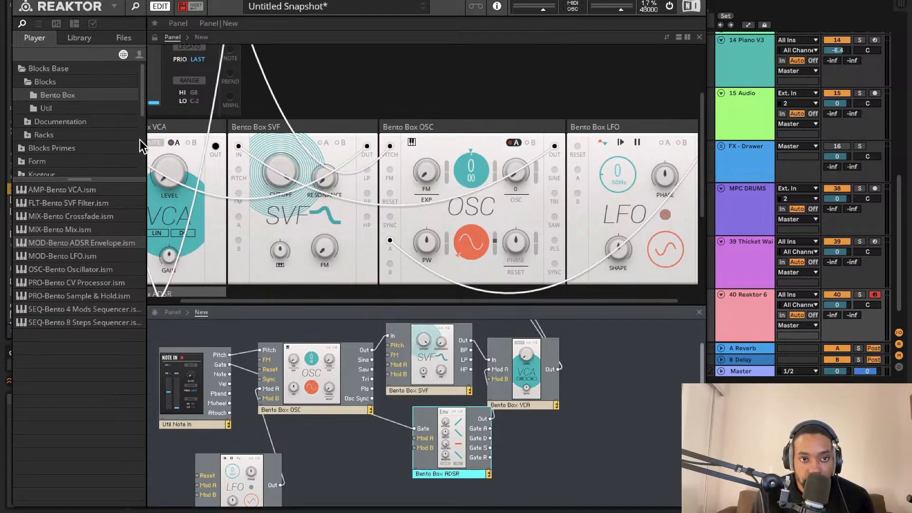
pyautogui.click(172, 144)
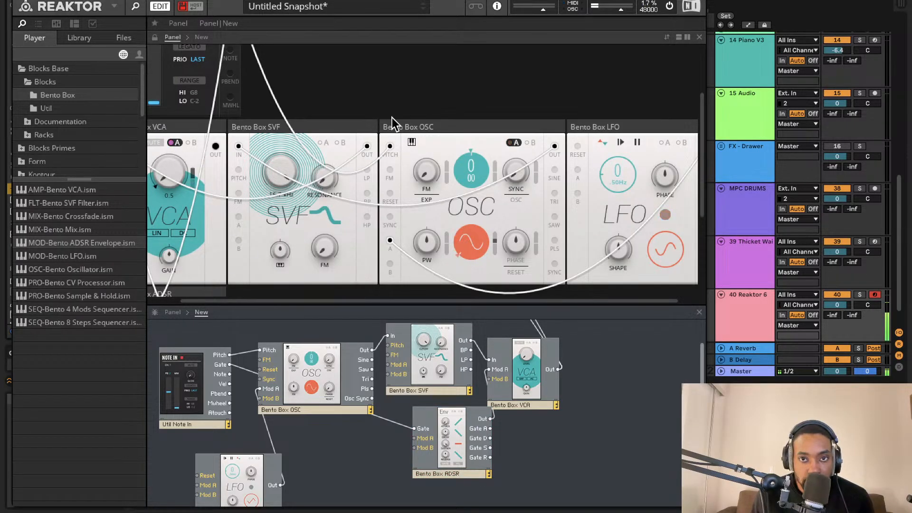
# - Shape the sound by adjusting the main output level, setting the LFO rate to 4.19 Hz, and lowering the SVF cutoff
pyautogui.moveTo(613, 11); pyautogui.dragTo(615, 10)
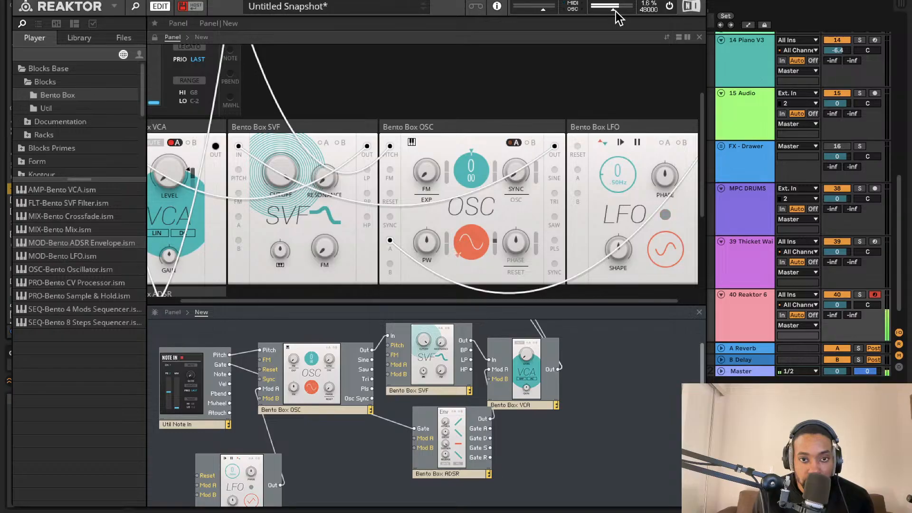
pyautogui.moveTo(608, 170); pyautogui.dragTo(613, 143)
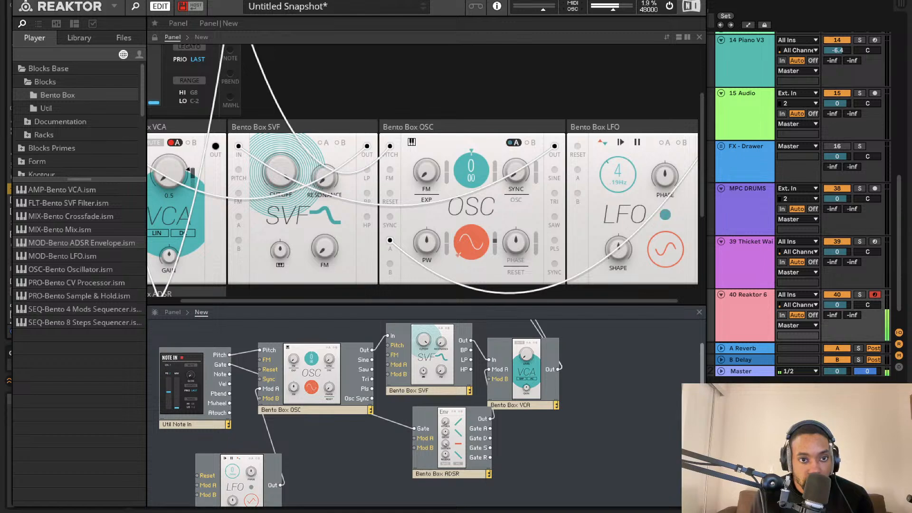
pyautogui.moveTo(286, 170); pyautogui.dragTo(281, 262)
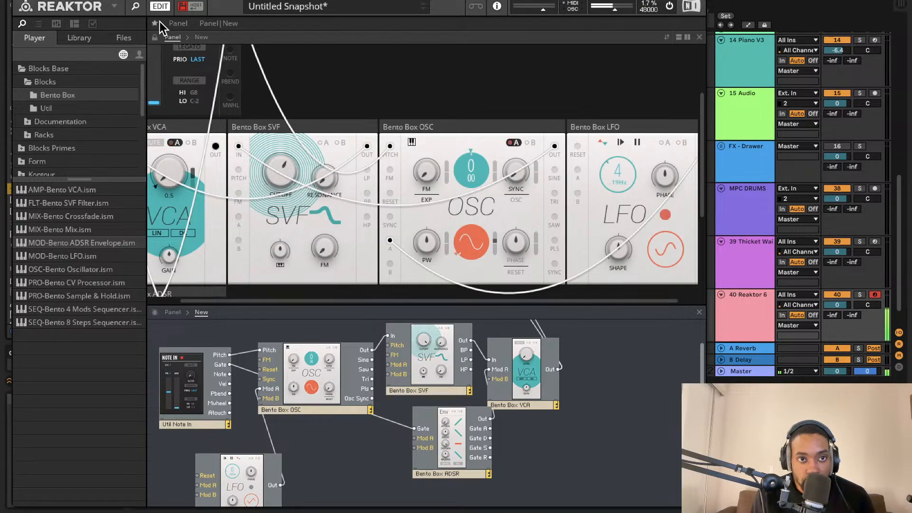
# - Save the ensemble as burnbassLS.ens in the Racks folder
pyautogui.click(114, 6)
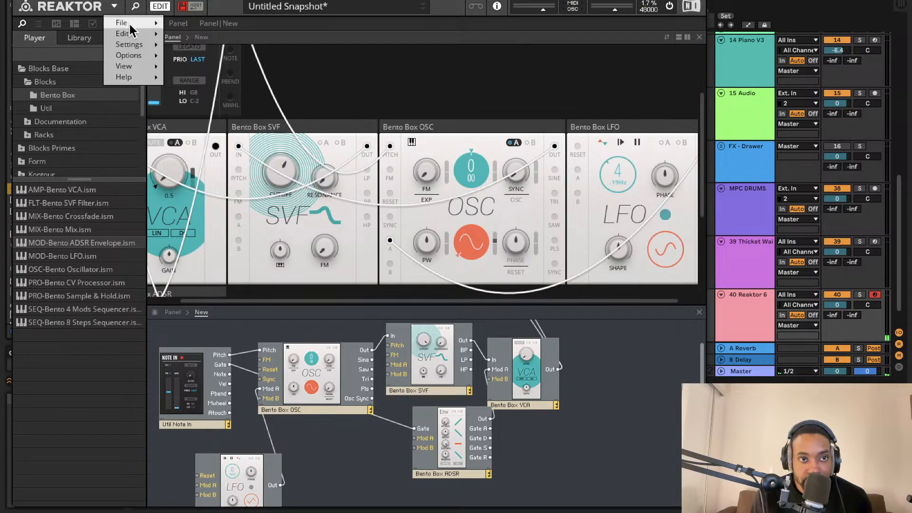
pyautogui.moveTo(146, 22)
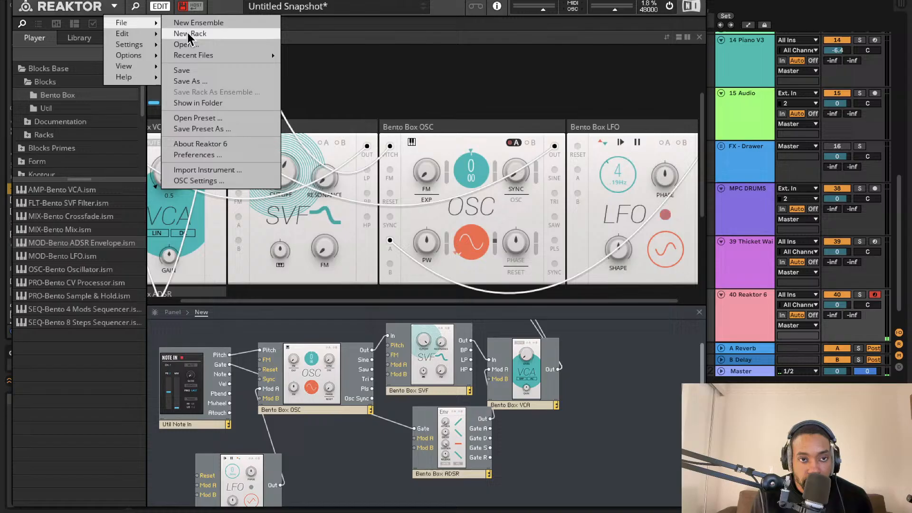
pyautogui.click(205, 84)
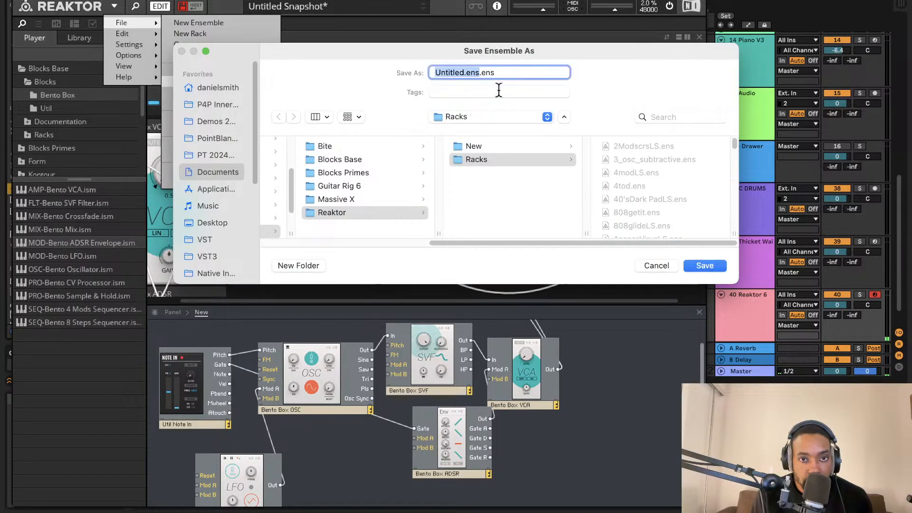
pyautogui.press('BackSpace')
pyautogui.write('burn')
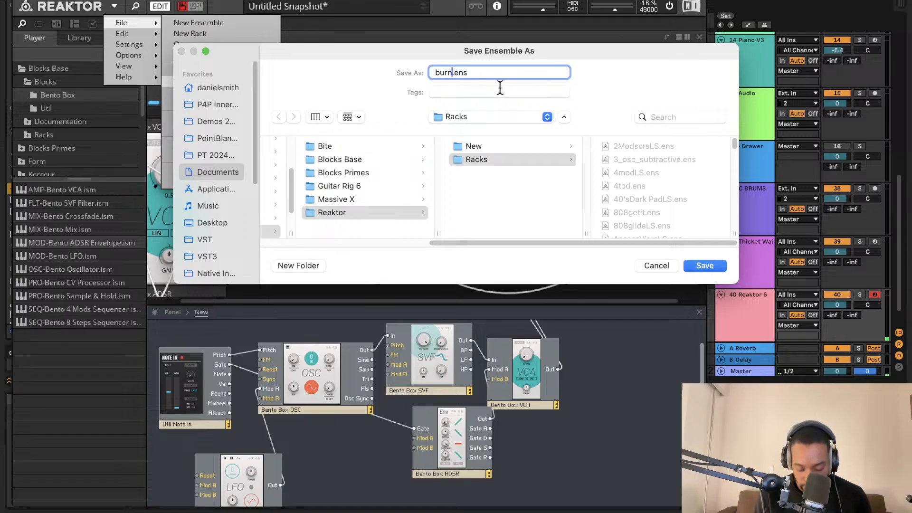
pyautogui.write('bas-S')
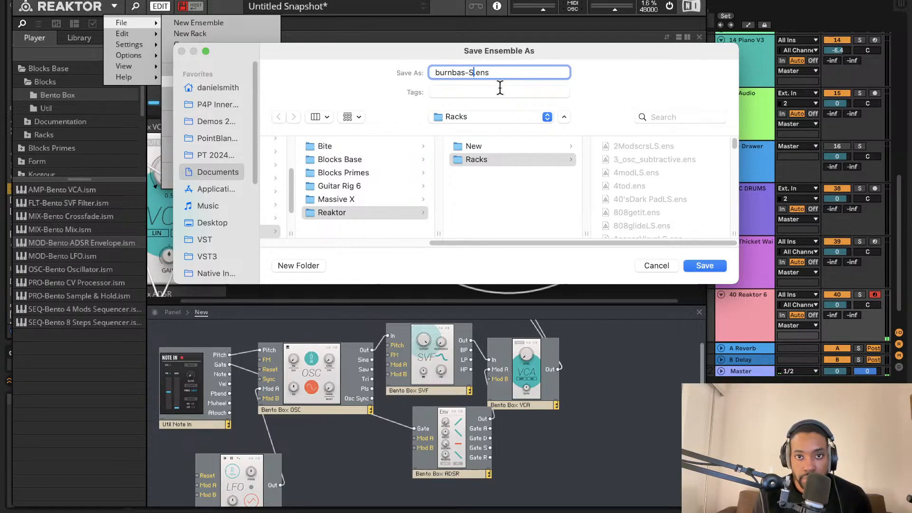
pyautogui.press('BackSpace')
pyautogui.press('BackSpace')
pyautogui.write('LS')
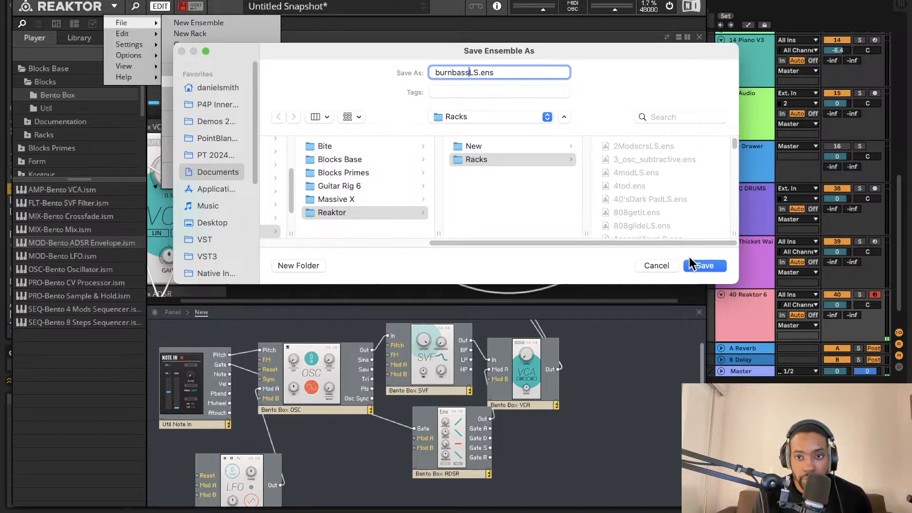
pyautogui.click(698, 265)
# - Close the Reaktor window and recolor the Reaktor 6 track light blue
pyautogui.click(17, 1)
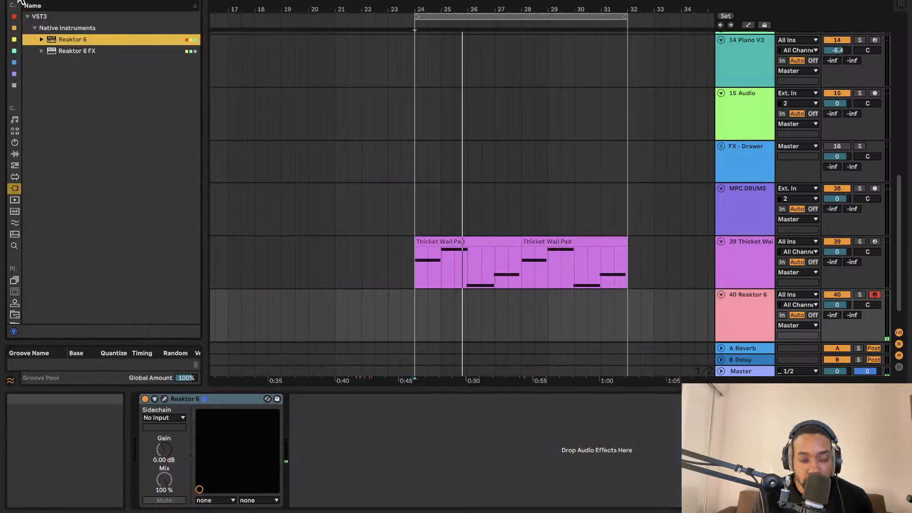
pyautogui.click(748, 307)
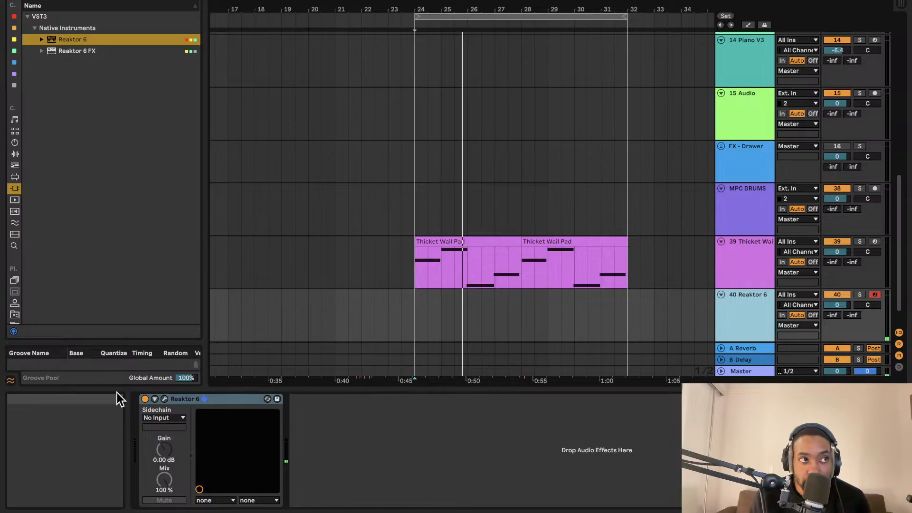
# - Consolidate the two Thicket Wail Pad clips on track 39 into one clip spanning bars 24 to 32 and play it
pyautogui.click(508, 241)
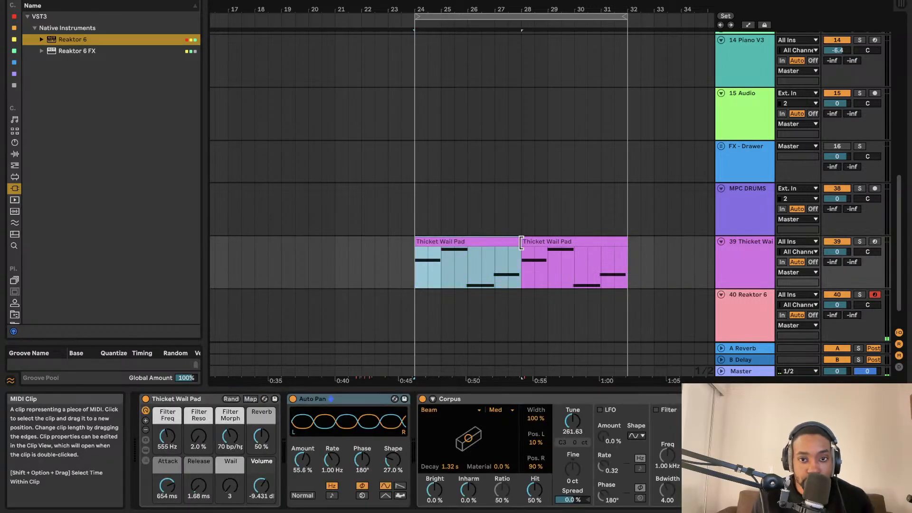
pyautogui.keyDown('shift'); pyautogui.click(542, 242); pyautogui.keyUp('shift')
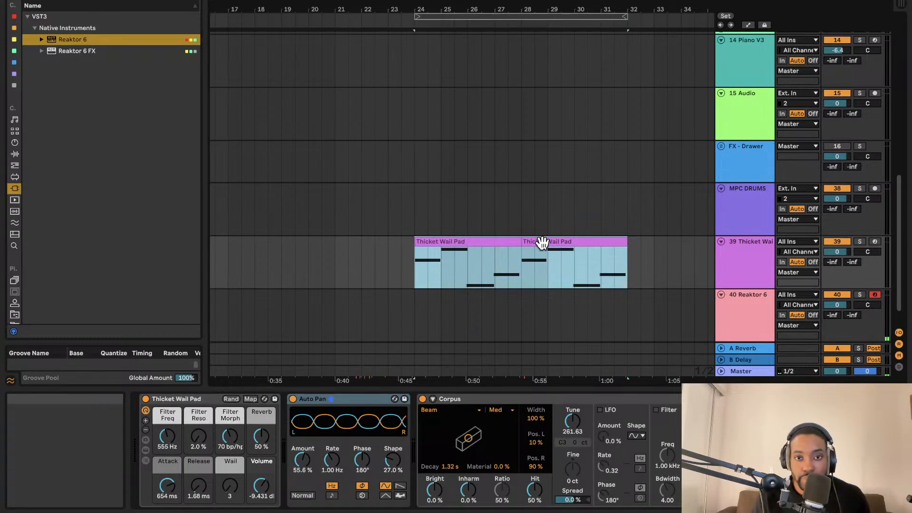
pyautogui.click(542, 243)
pyautogui.press('space')
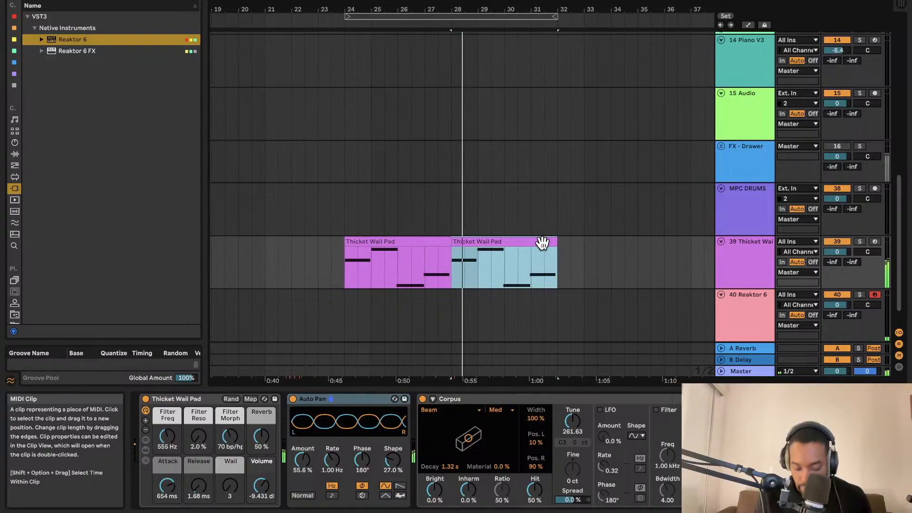
pyautogui.press('space')
pyautogui.click(443, 242)
pyautogui.keyDown('shift'); pyautogui.click(462, 240); pyautogui.keyUp('shift')
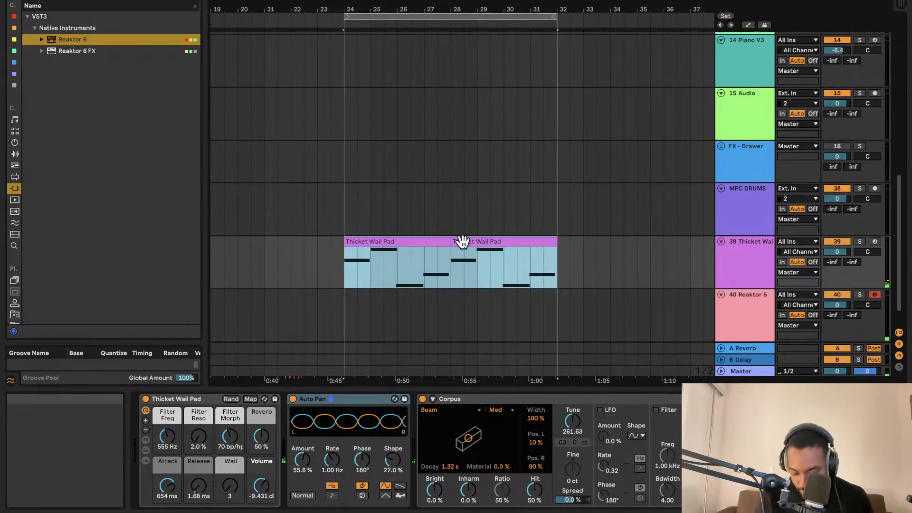
pyautogui.press('super+j')
pyautogui.press('space')
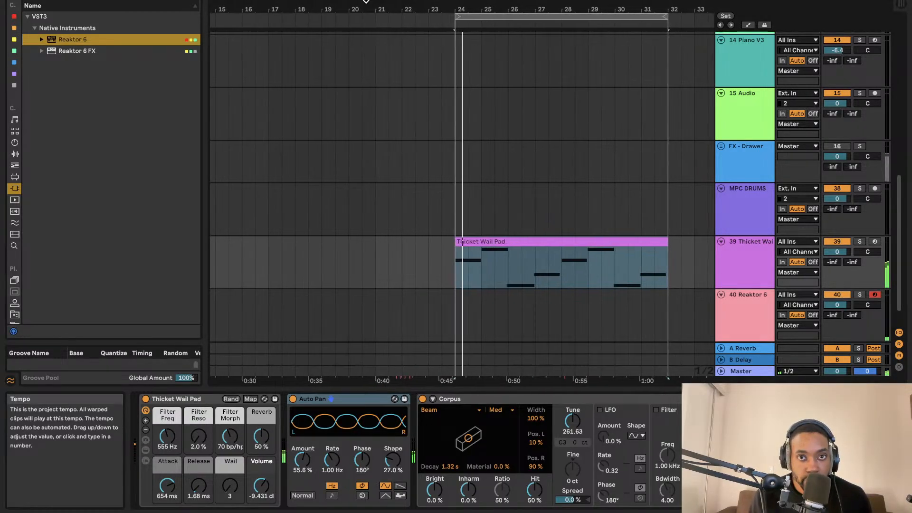
# - Display the Song Tempo automation on the Master track, delete it, and hide the automation lanes
pyautogui.click(750, 370)
pyautogui.click(748, 25)
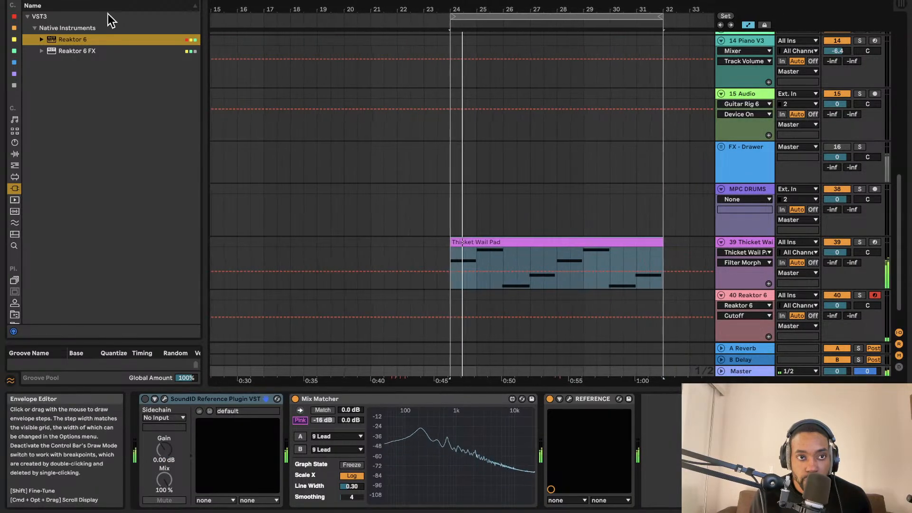
pyautogui.rightClick(59, 1)
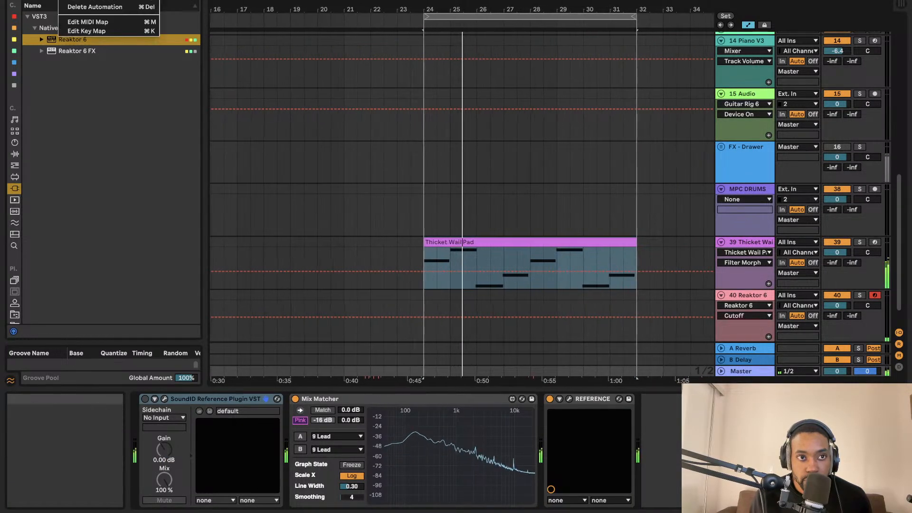
pyautogui.click(90, 1)
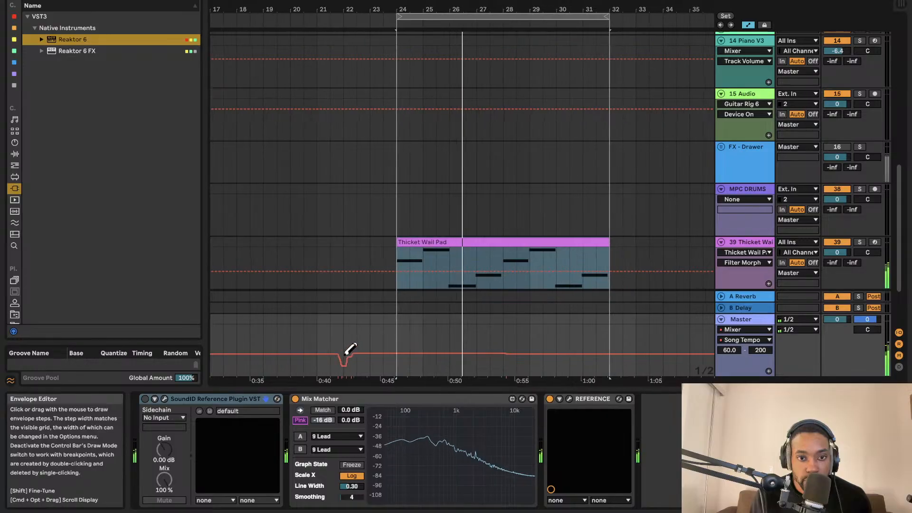
pyautogui.rightClick(59, 1)
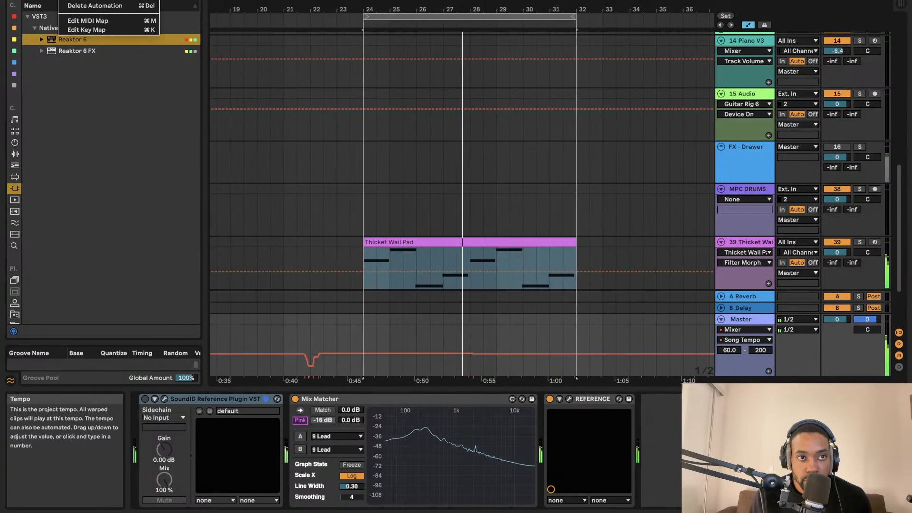
pyautogui.click(88, 6)
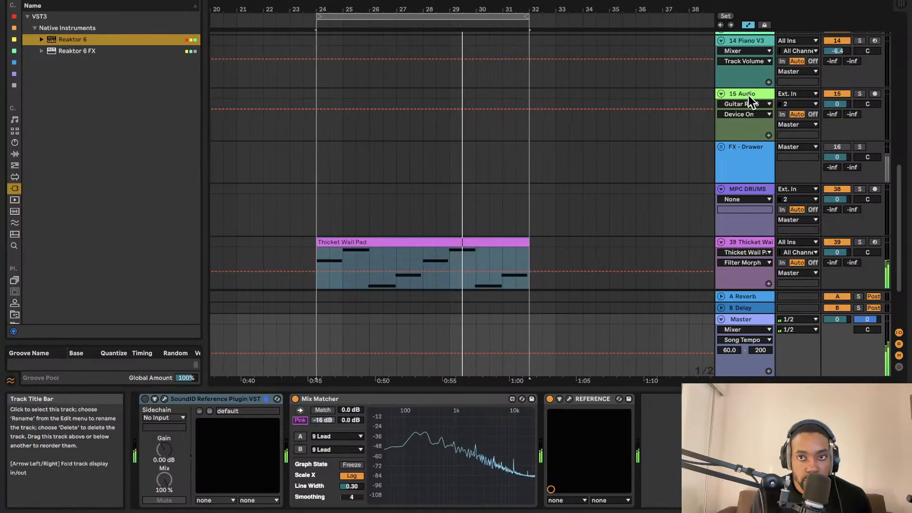
pyautogui.click(749, 26)
# - Mute track 39 Thicket Wail Pad and list the audio effects in the browser
pyautogui.scroll(4, 497, 175)
pyautogui.hscroll(-2, 468, 178)
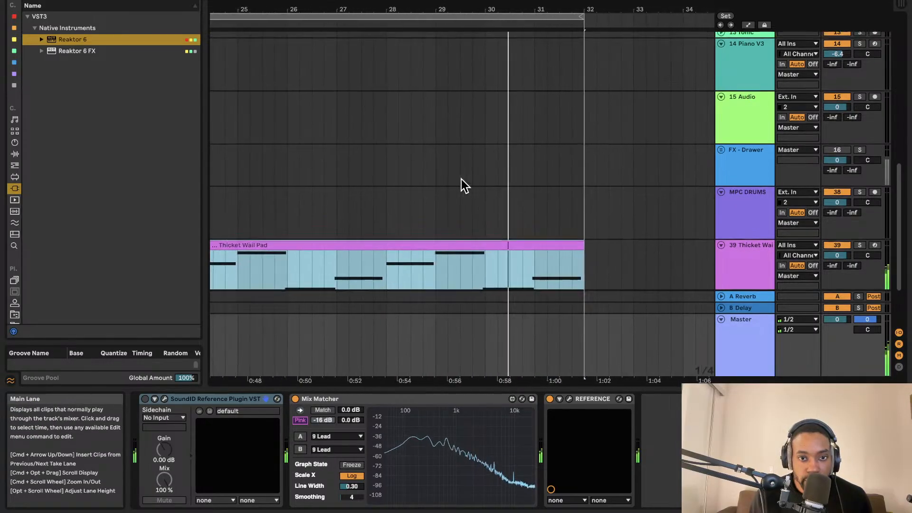
pyautogui.scroll(-4, 461, 178)
pyautogui.hscroll(-1, 457, 178)
pyautogui.scroll(-2, 456, 178)
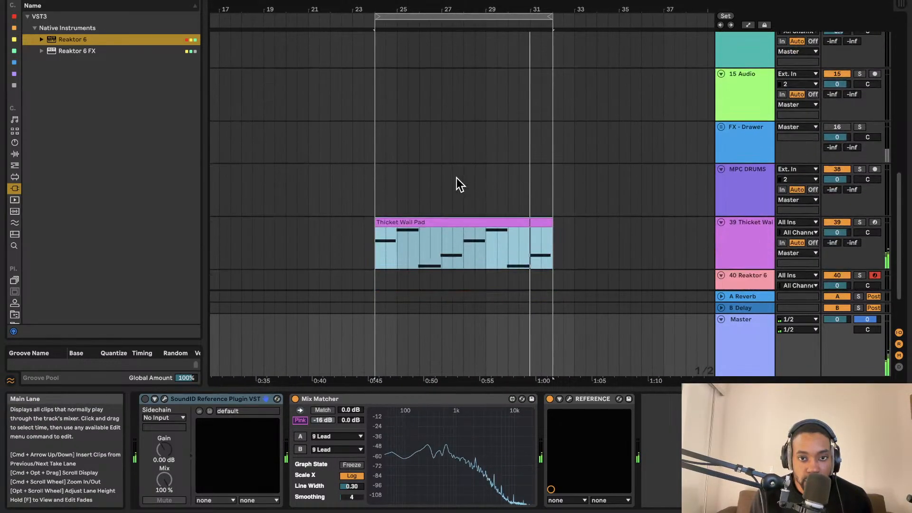
pyautogui.click(837, 222)
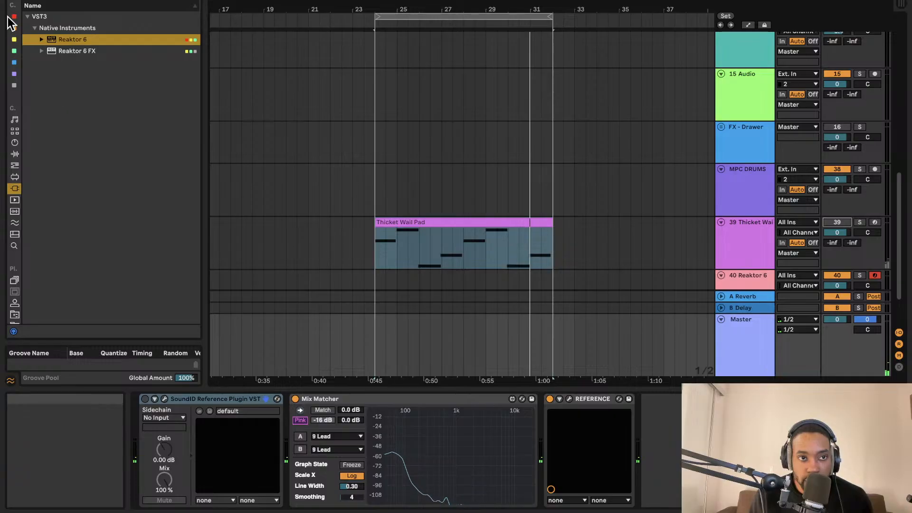
pyautogui.click(14, 17)
pyautogui.click(14, 154)
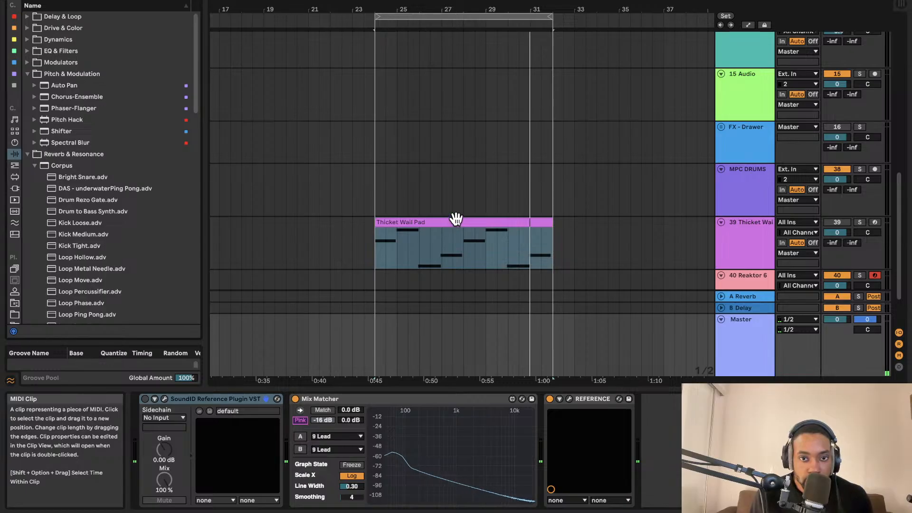
# - Copy the Thicket Wail Pad clip to the Reaktor 6 track, delete the extra copy on track 41, and play the loop
pyautogui.moveTo(455, 221); pyautogui.dragTo(452, 280)
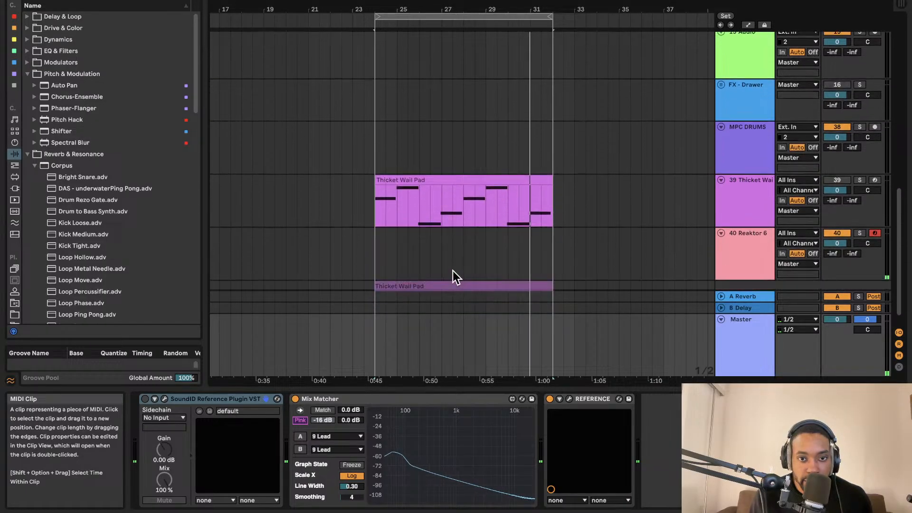
pyautogui.moveTo(457, 248); pyautogui.dragTo(458, 232)
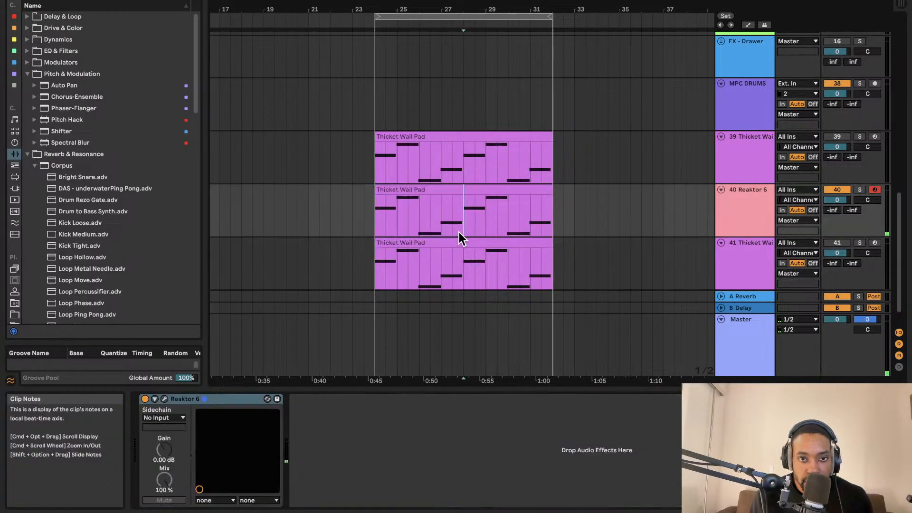
pyautogui.click(460, 243)
pyautogui.press('Delete')
pyautogui.press('space')
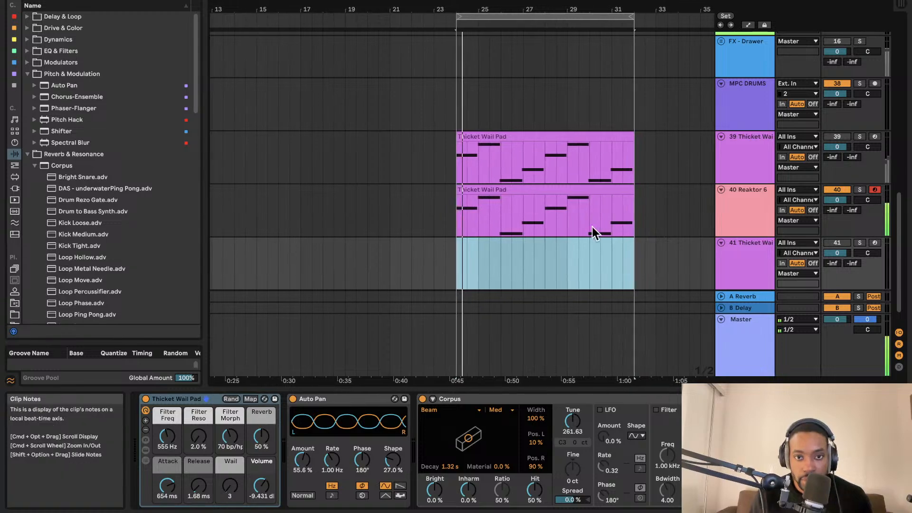
# - Reactivate track 39 and leave track 41 muted
pyautogui.click(835, 241)
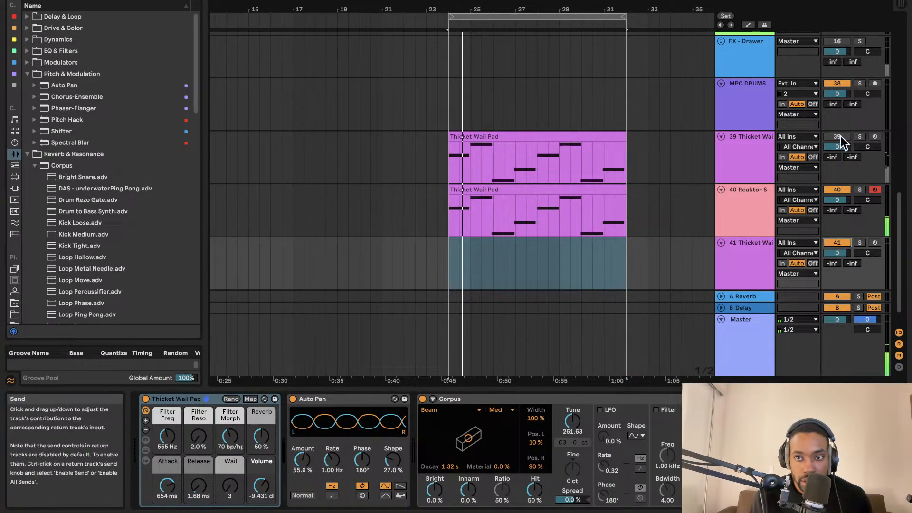
pyautogui.click(839, 136)
pyautogui.click(841, 241)
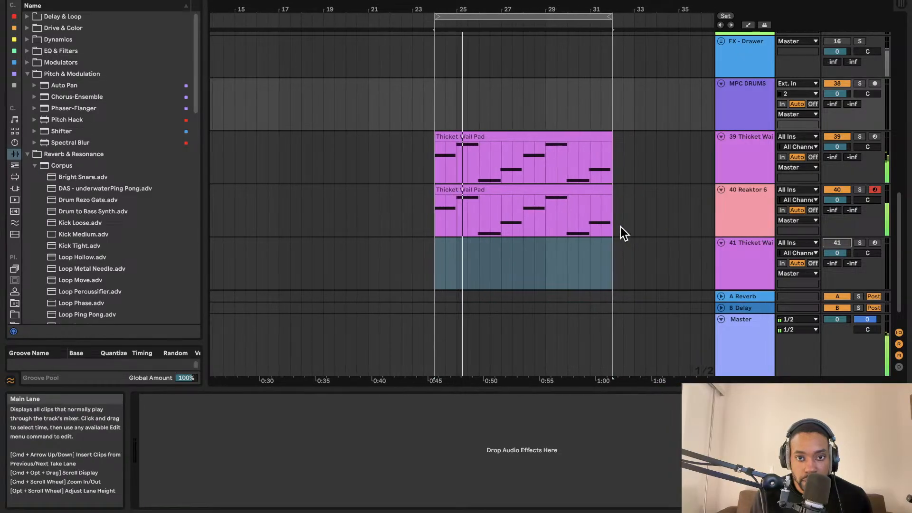
# - Recolor the Reaktor 6 track, trying cyan and settling on pale yellow
pyautogui.rightClick(743, 205)
pyautogui.press('Escape')
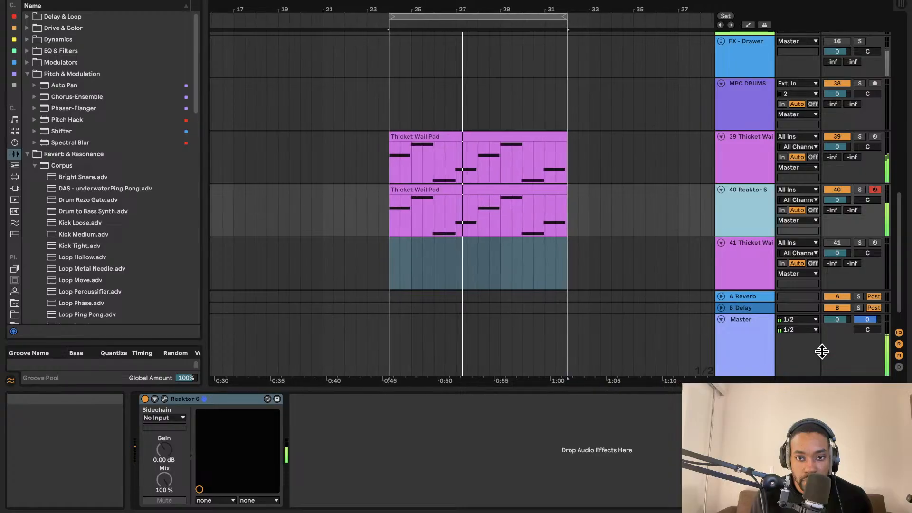
pyautogui.rightClick(741, 216)
pyautogui.click(821, 440)
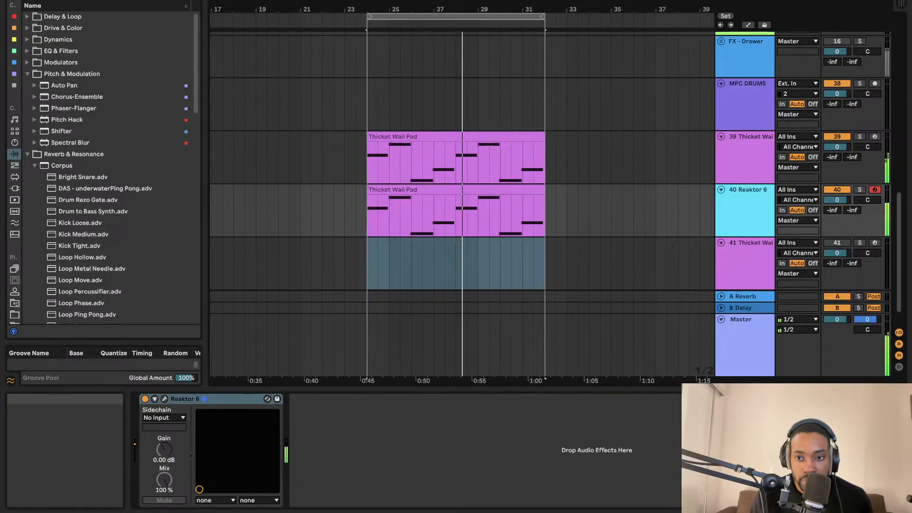
pyautogui.rightClick(755, 217)
pyautogui.click(796, 445)
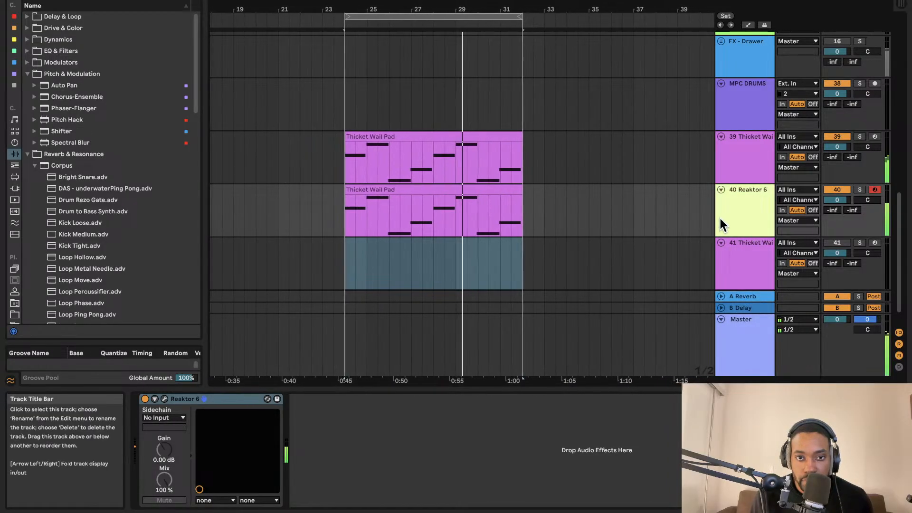
# - Open the Thicket Wail Pad clip on the Reaktor 6 track, and run and clear a search of the audio effects
pyautogui.click(451, 192)
pyautogui.doubleClick(452, 192)
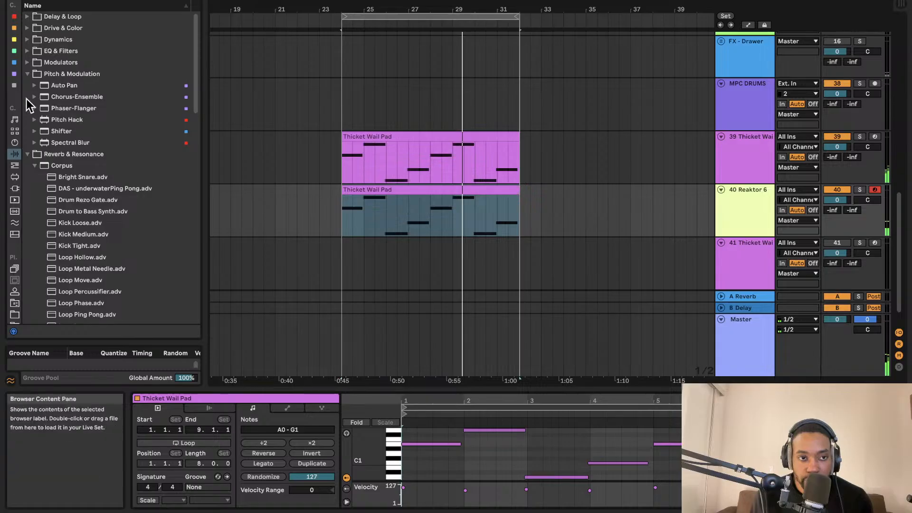
pyautogui.write('adt')
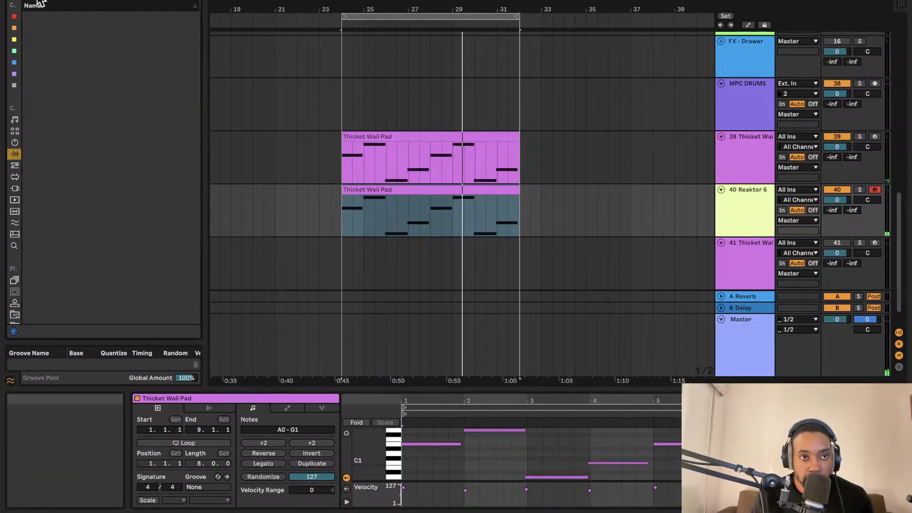
pyautogui.press('BackSpace')
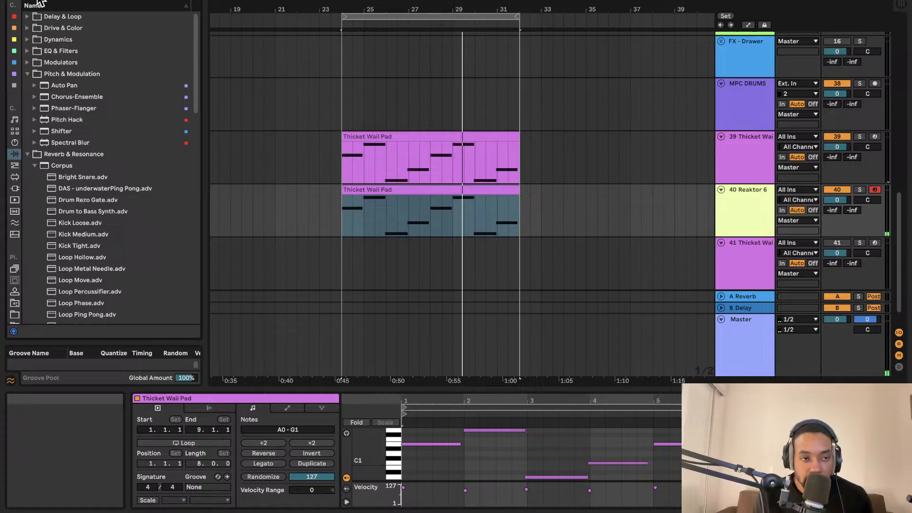
# - Search the browser's instruments for an arpeggiator and expand the Instrument Rack results
pyautogui.click(15, 177)
pyautogui.click(15, 154)
pyautogui.click(14, 143)
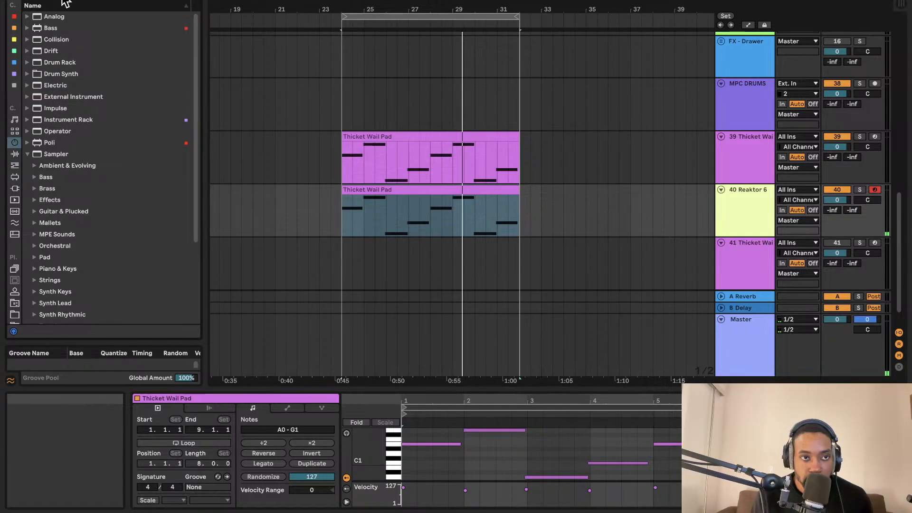
pyautogui.write('wavetable')
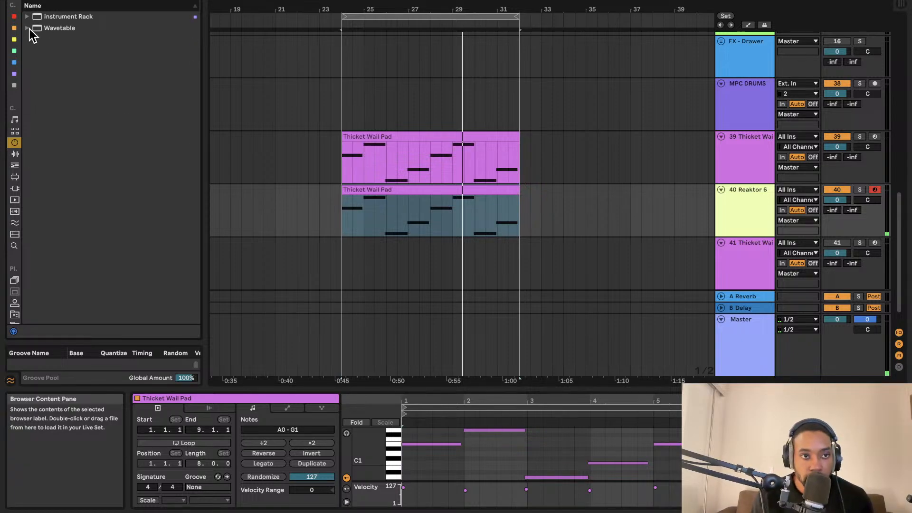
pyautogui.click(29, 28)
pyautogui.click(27, 17)
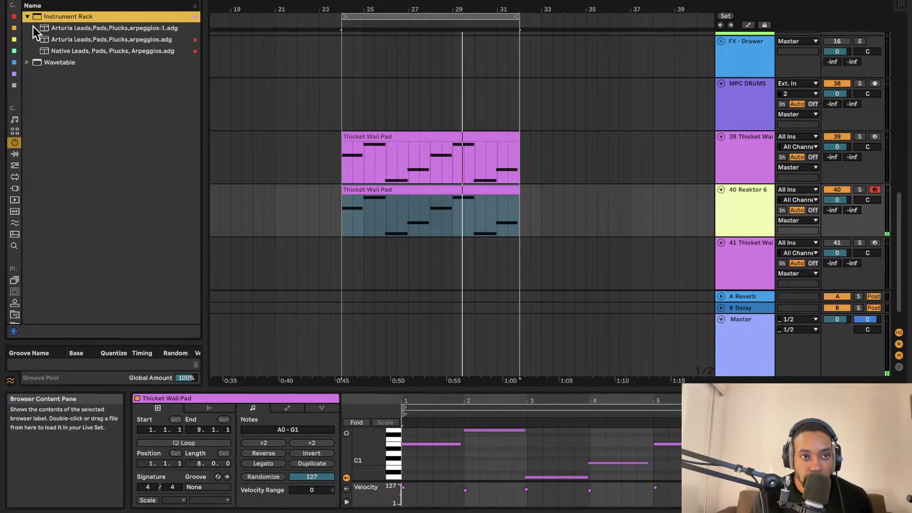
# - Add the Arpeggiator MIDI effect to the Reaktor 6 track and play the loop
pyautogui.click(16, 155)
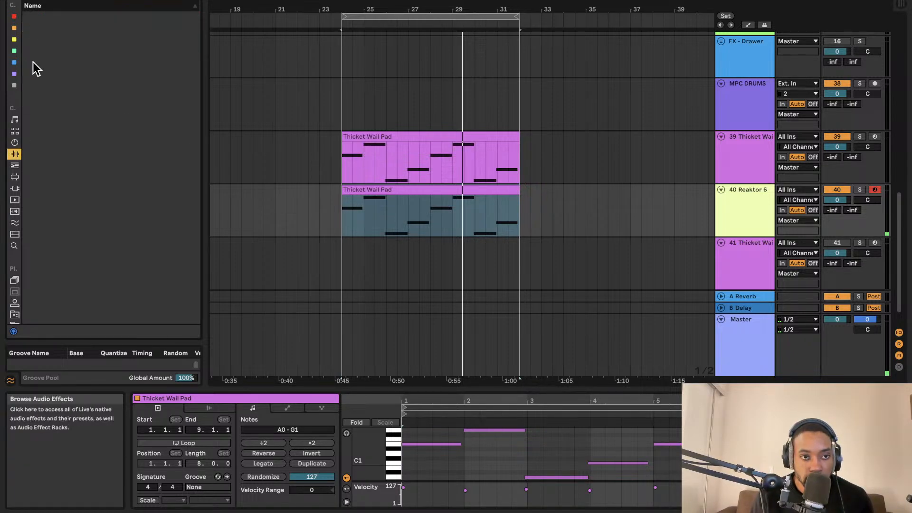
pyautogui.click(15, 166)
pyautogui.click(37, 18)
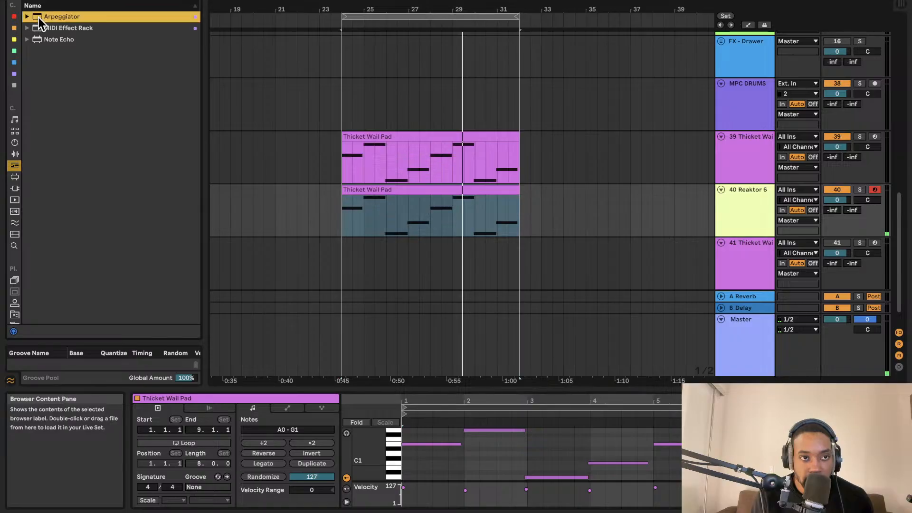
pyautogui.moveTo(752, 215); pyautogui.dragTo(752, 215)
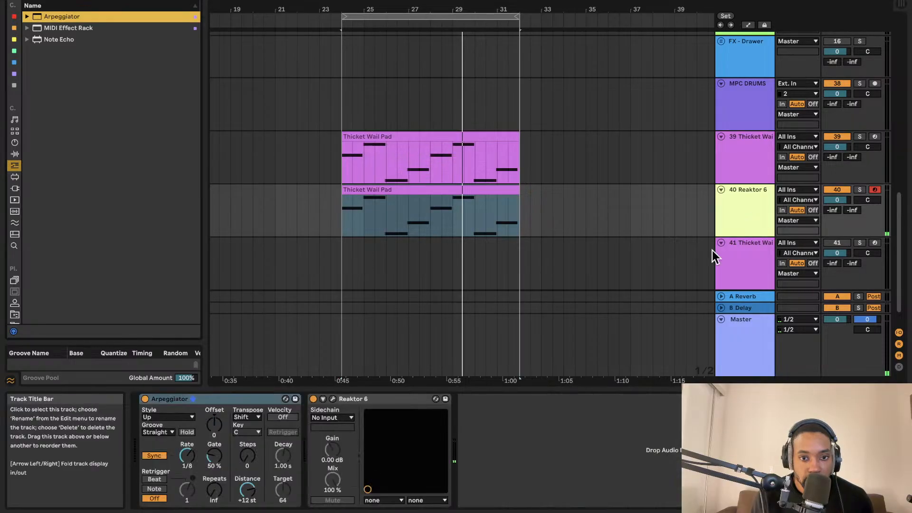
pyautogui.press('space')
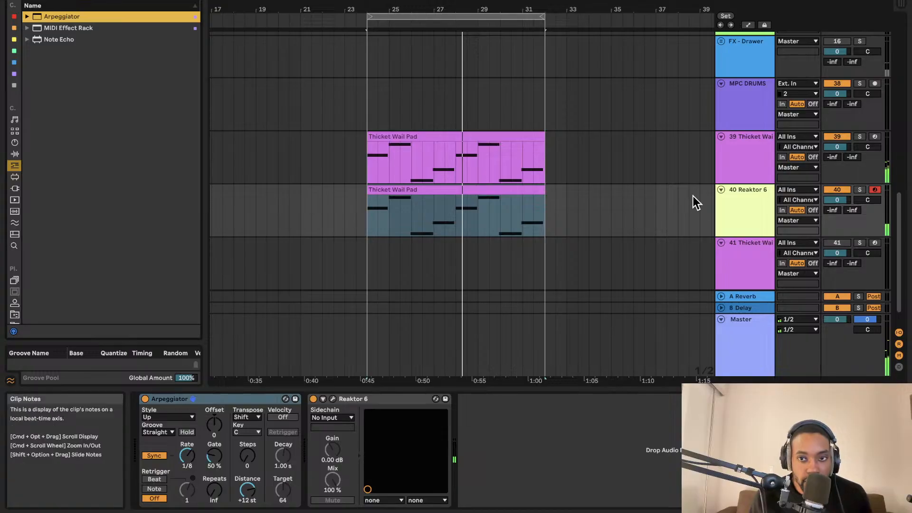
# - Apply the Reaktor 6 track's pale yellow color to its clip
pyautogui.rightClick(738, 206)
pyautogui.click(774, 390)
pyautogui.click(623, 260)
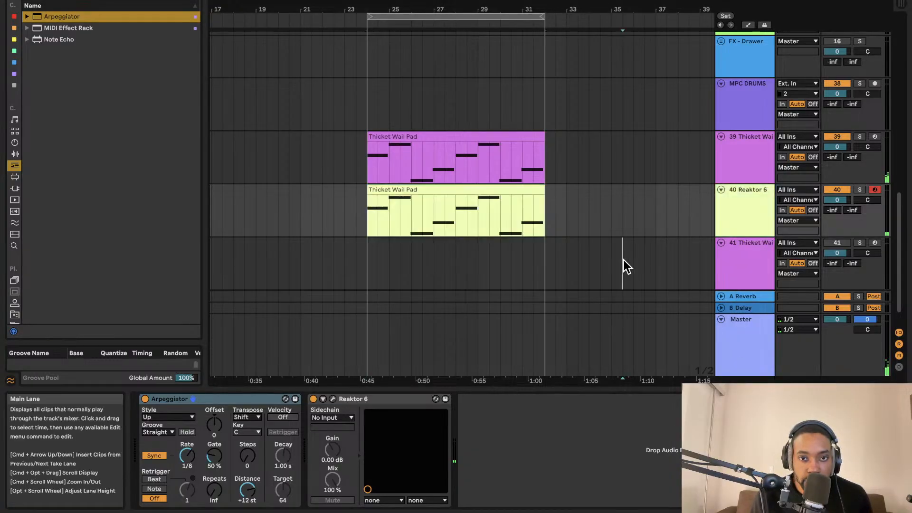
# - Rename the Reaktor 6 track as Bass
pyautogui.click(729, 206)
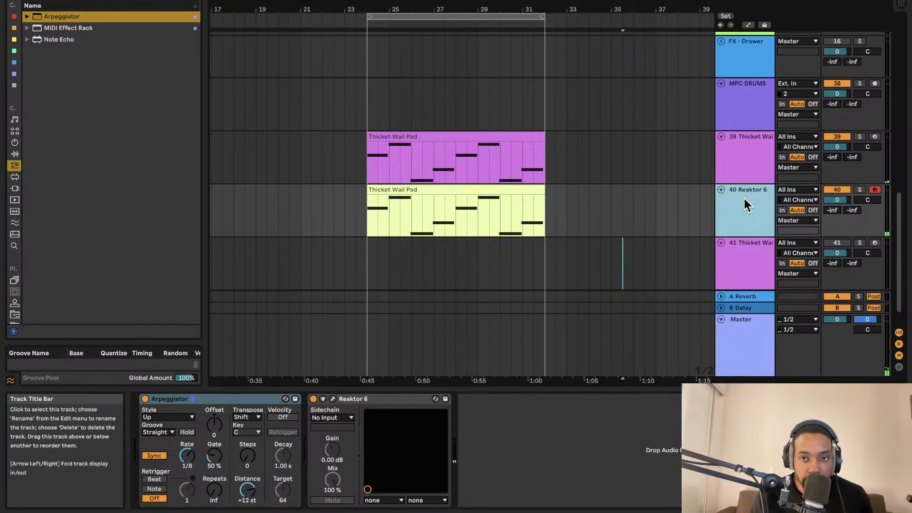
pyautogui.hotkey('ctrl', 'r')
pyautogui.write('BAs')
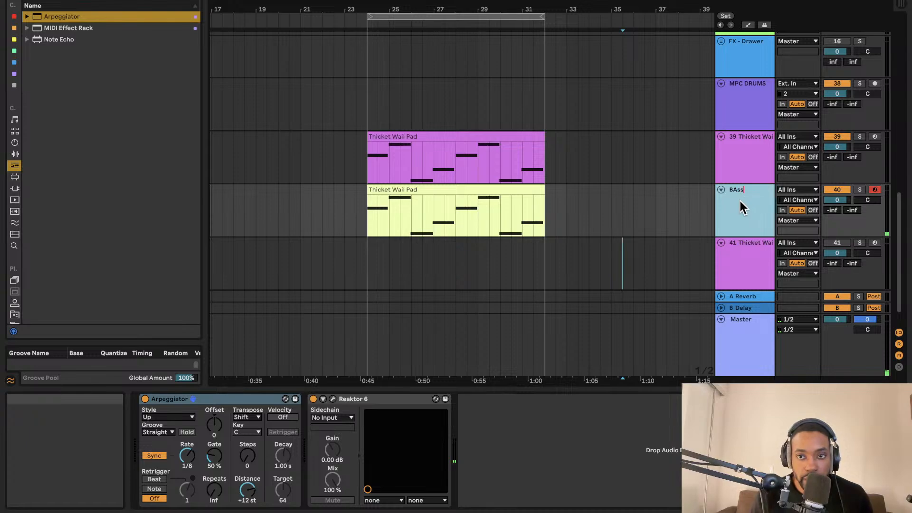
pyautogui.press('Return')
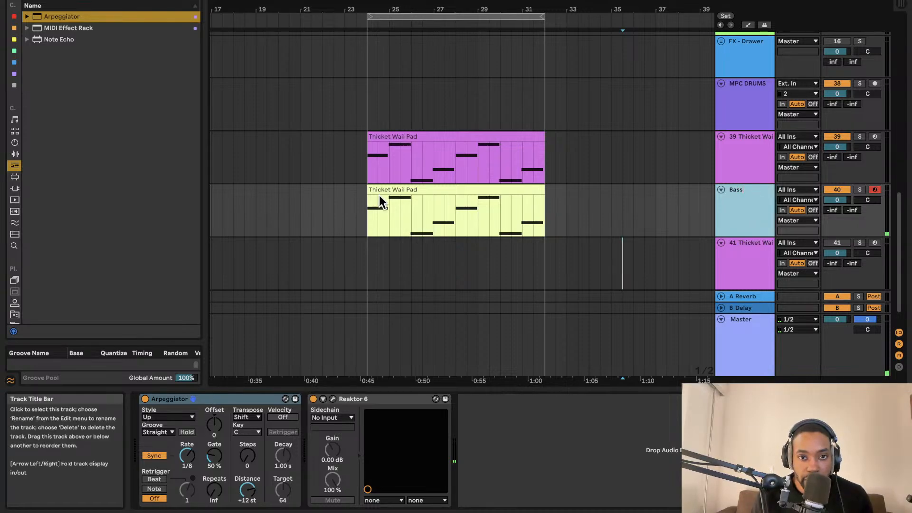
# - Rename the yellow Thicket Wail Pad clip on the Bass track as Bass
pyautogui.click(417, 189)
pyautogui.hotkey('ctrl', 'r')
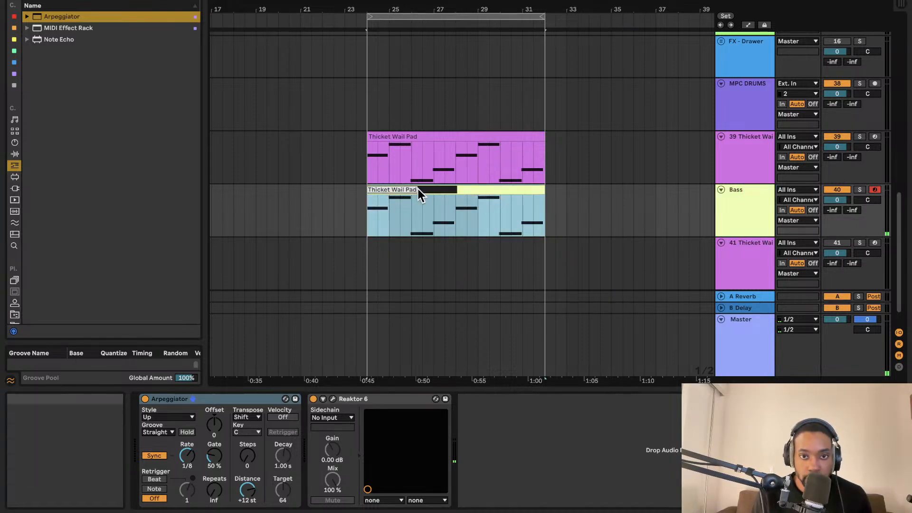
pyautogui.write('Bass')
pyautogui.press('Return')
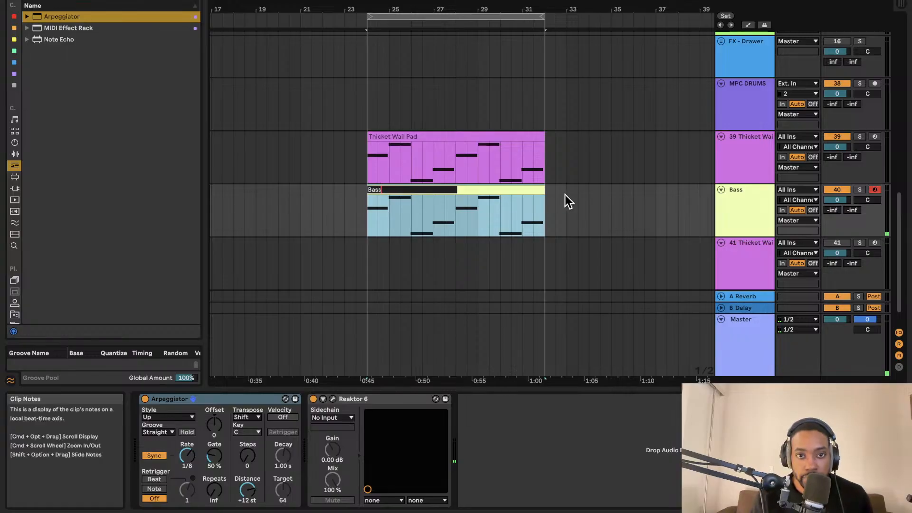
pyautogui.click(566, 200)
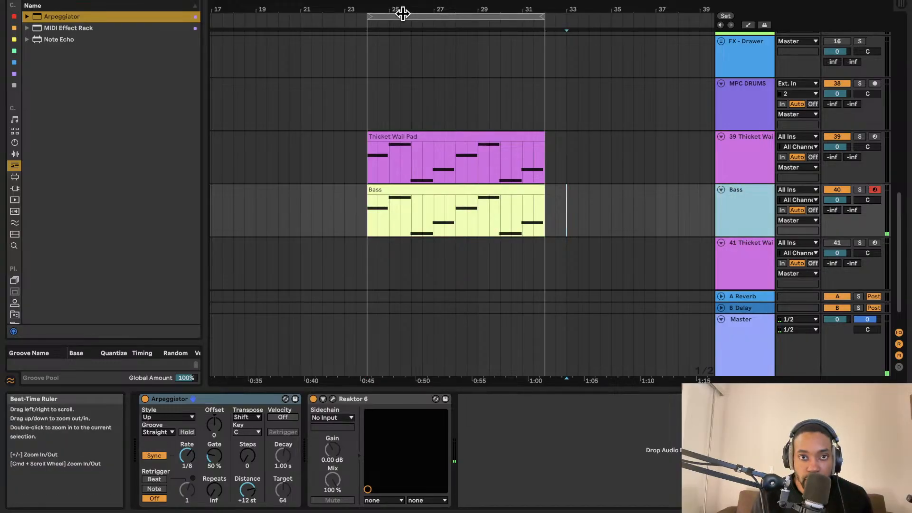
# - Play the loop, and duplicate the Thicket Wail Pad and Bass clips directly after the originals
pyautogui.click(399, 16)
pyautogui.rightClick(375, 19)
pyautogui.click(517, 24)
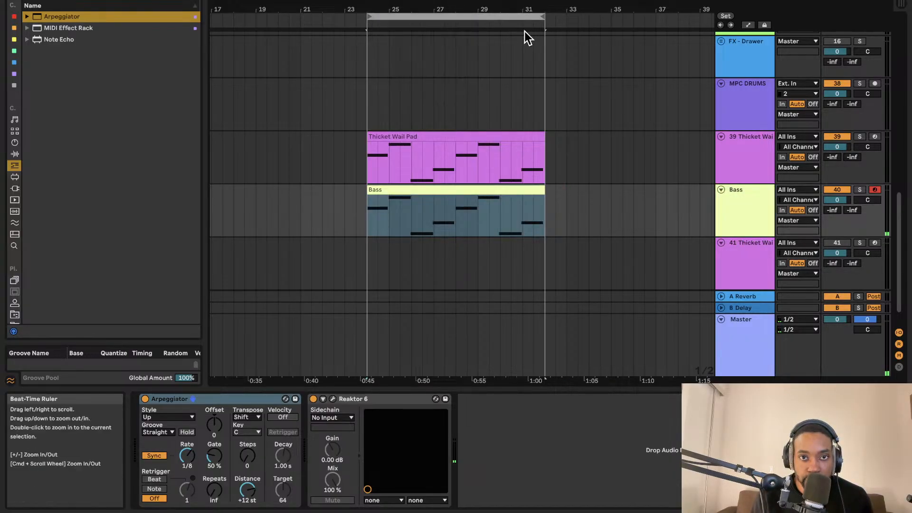
pyautogui.press('space')
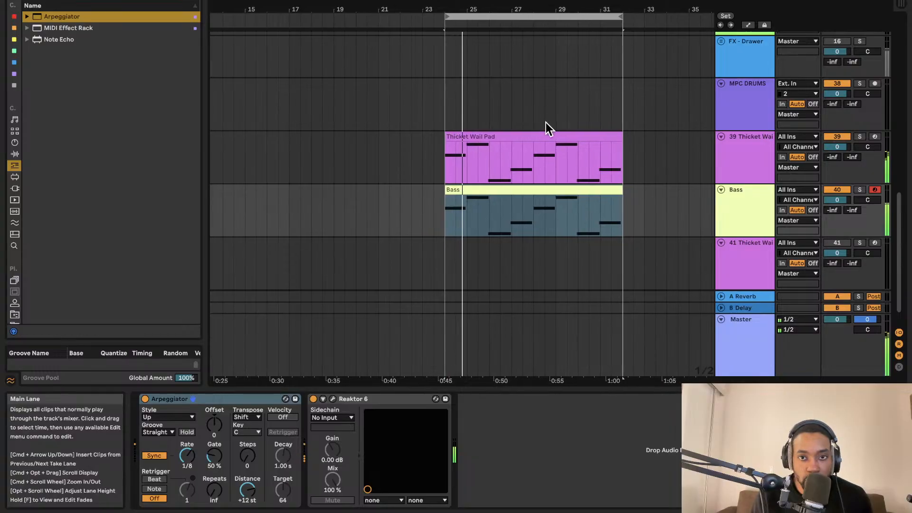
pyautogui.click(524, 135)
pyautogui.keyDown('shift'); pyautogui.click(523, 190); pyautogui.keyUp('shift')
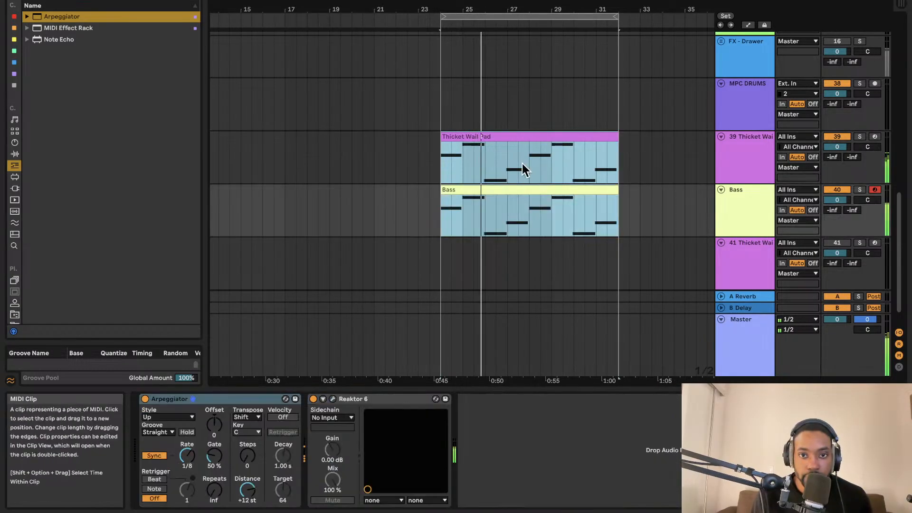
pyautogui.press('super+d')
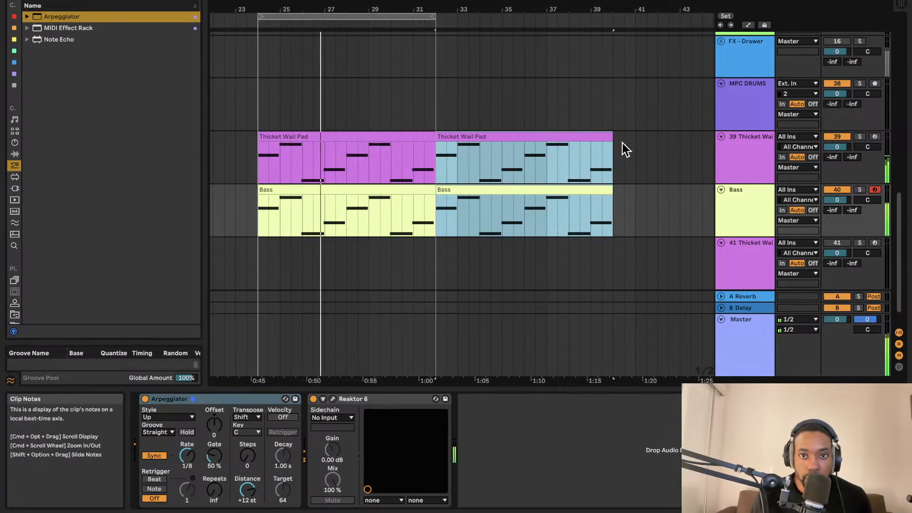
# - Set the loop to span both copies of the pad and Bass clips, and play it from the clips' start
pyautogui.moveTo(620, 145); pyautogui.dragTo(267, 138)
pyautogui.press('super+l')
pyautogui.press('space')
pyautogui.press('space')
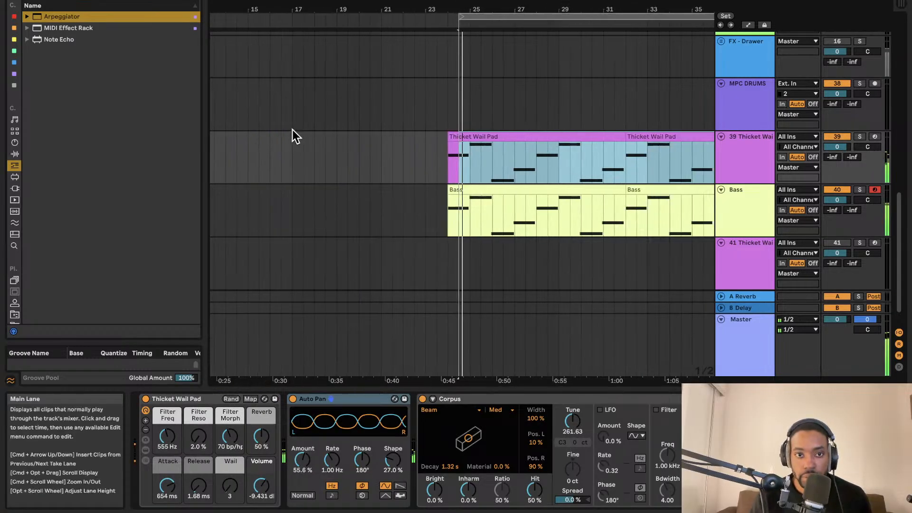
pyautogui.moveTo(454, 19); pyautogui.dragTo(438, 19)
pyautogui.press('space')
pyautogui.press('space')
pyautogui.moveTo(474, 110); pyautogui.dragTo(412, 95)
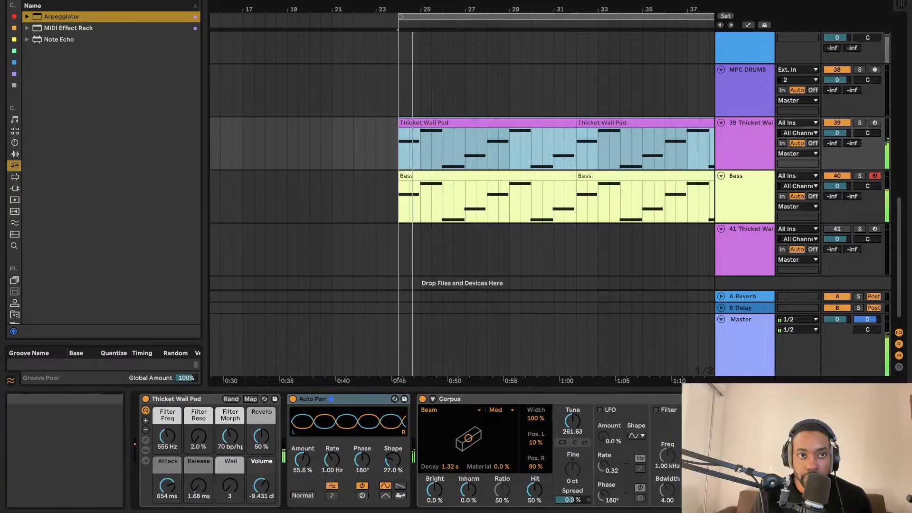
# - Lower the Master track's preview/cue volume to -19.0 in the session mixer and return to the arrangement
pyautogui.press('Tab')
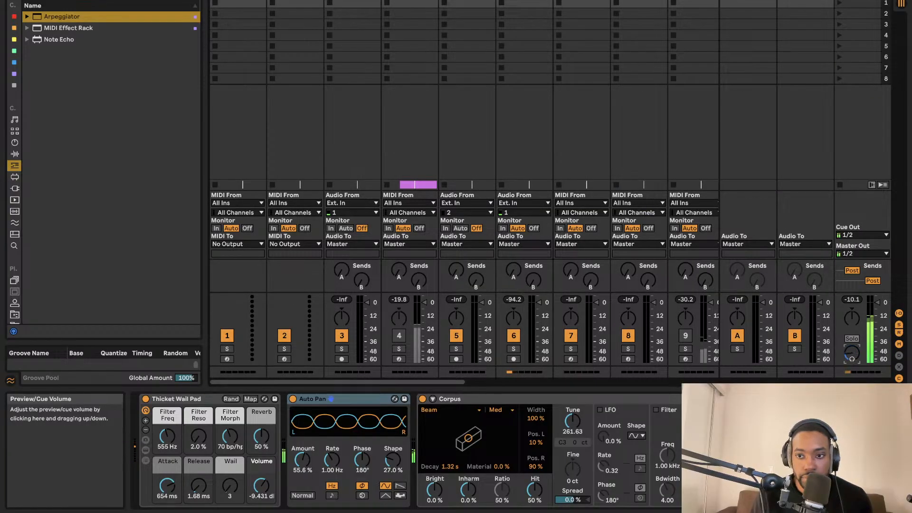
pyautogui.press('Tab')
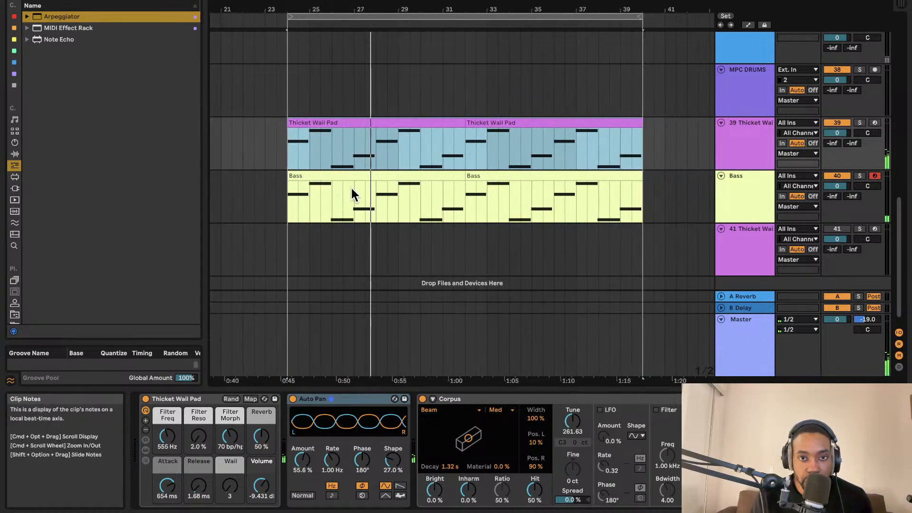
# - Find Synthi V among the Arturia VST3 plug-ins and load it onto a new MIDI track
pyautogui.click(15, 188)
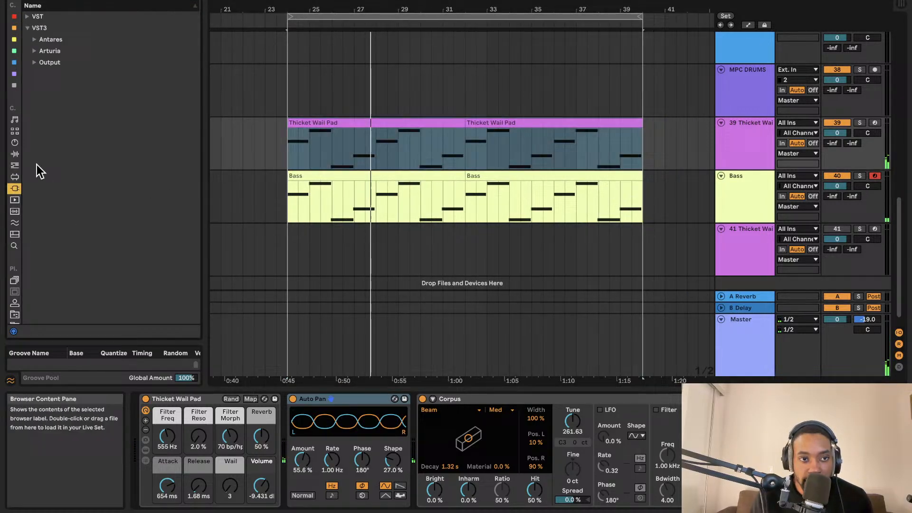
pyautogui.click(34, 51)
pyautogui.click(116, 108)
pyautogui.scroll(-4, 103, 139)
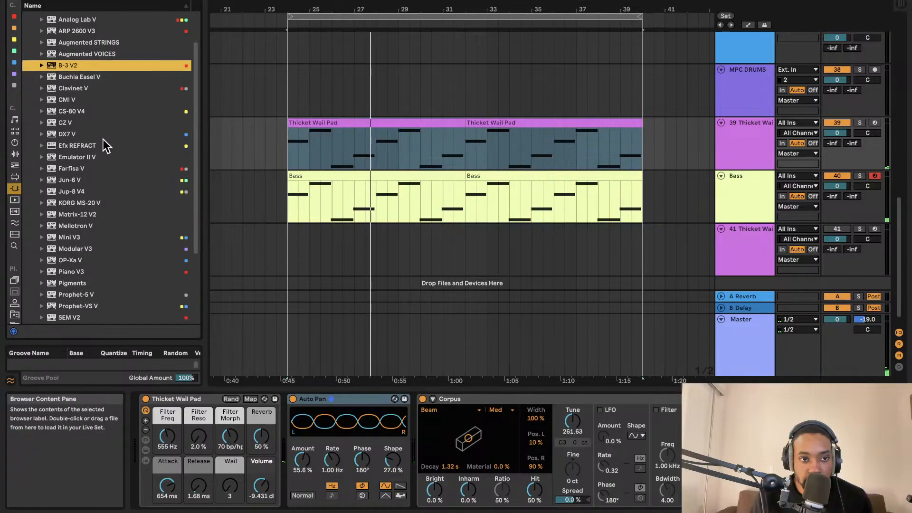
pyautogui.scroll(-3, 101, 192)
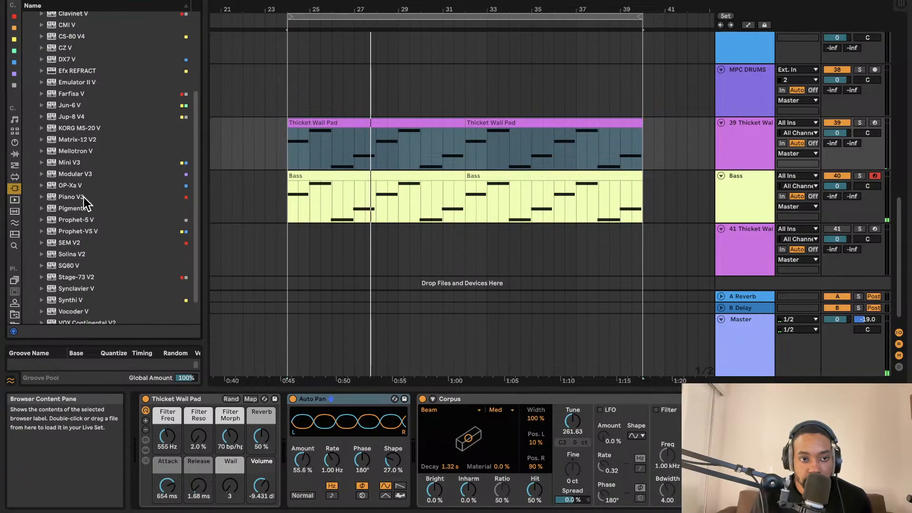
pyautogui.scroll(-1, 78, 185)
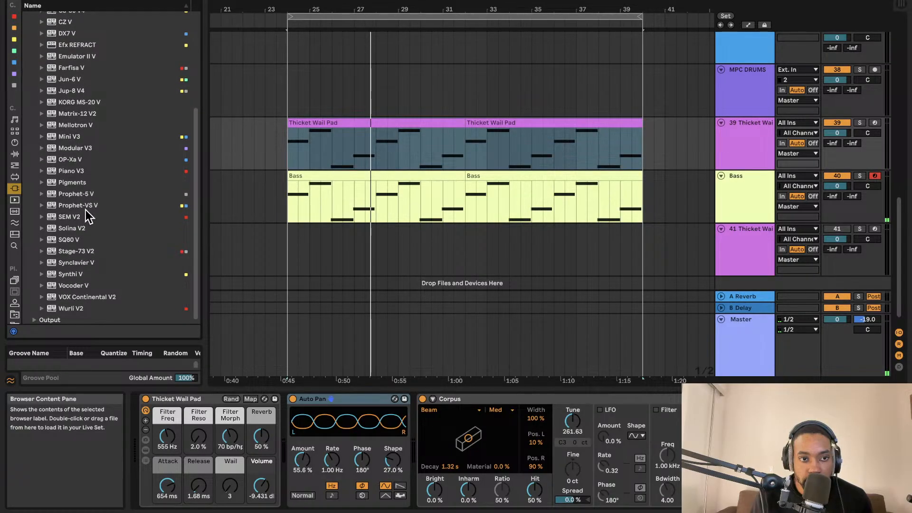
pyautogui.moveTo(67, 273); pyautogui.dragTo(858, 338)
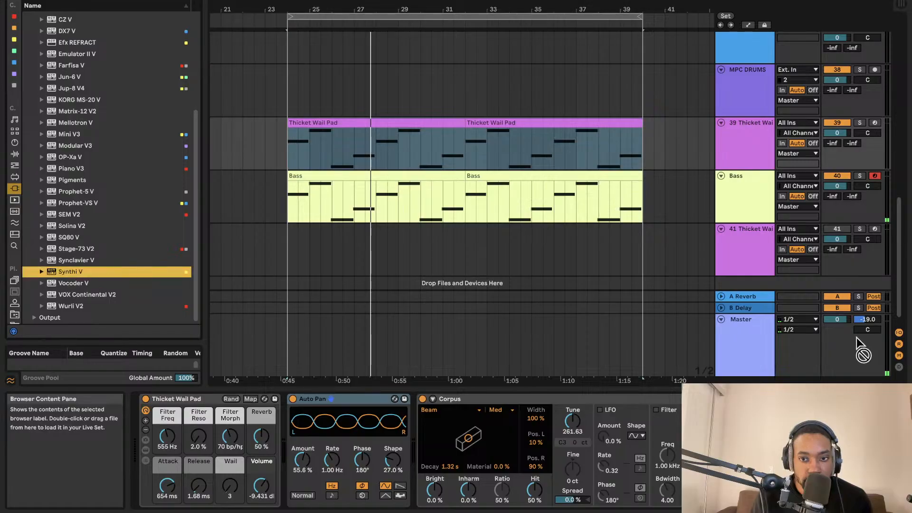
pyautogui.moveTo(790, 297); pyautogui.dragTo(788, 295)
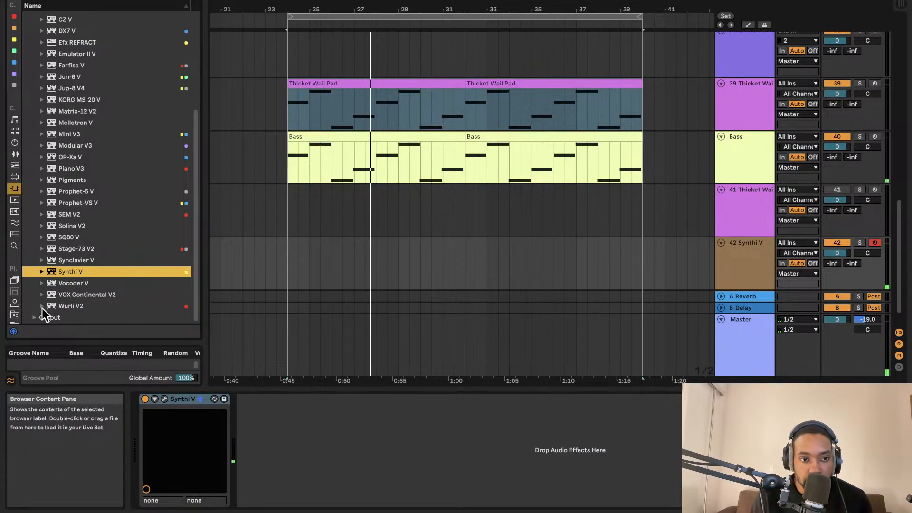
# - Replace Synthi V with Arturia's Analog Lab V on track 42
pyautogui.scroll(5, 67, 105)
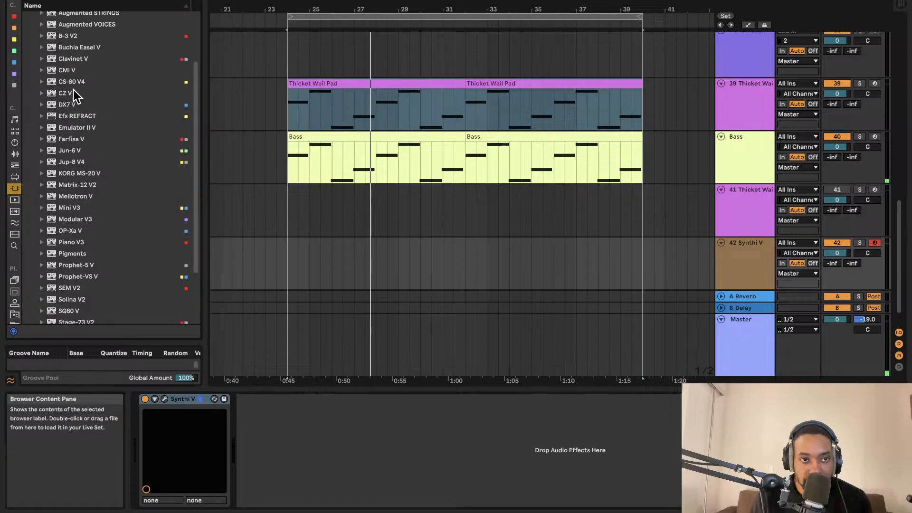
pyautogui.scroll(3, 73, 90)
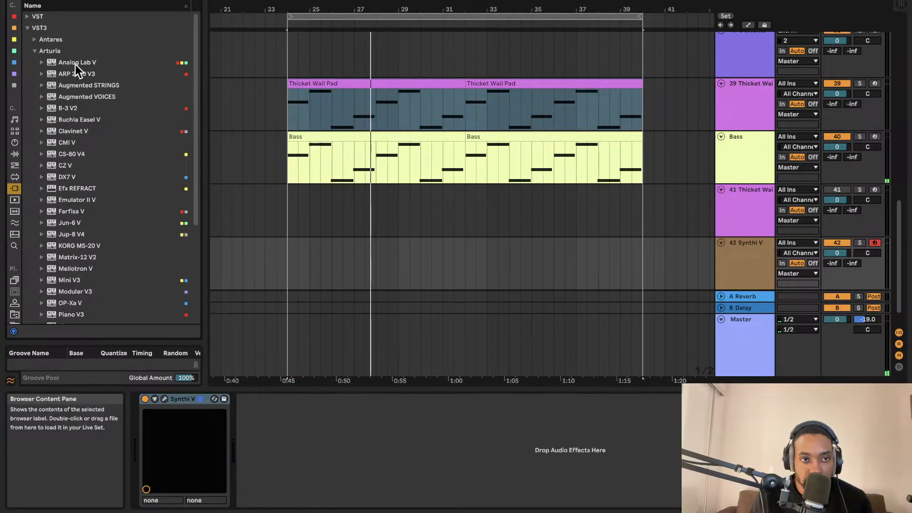
pyautogui.moveTo(75, 64); pyautogui.dragTo(897, 349)
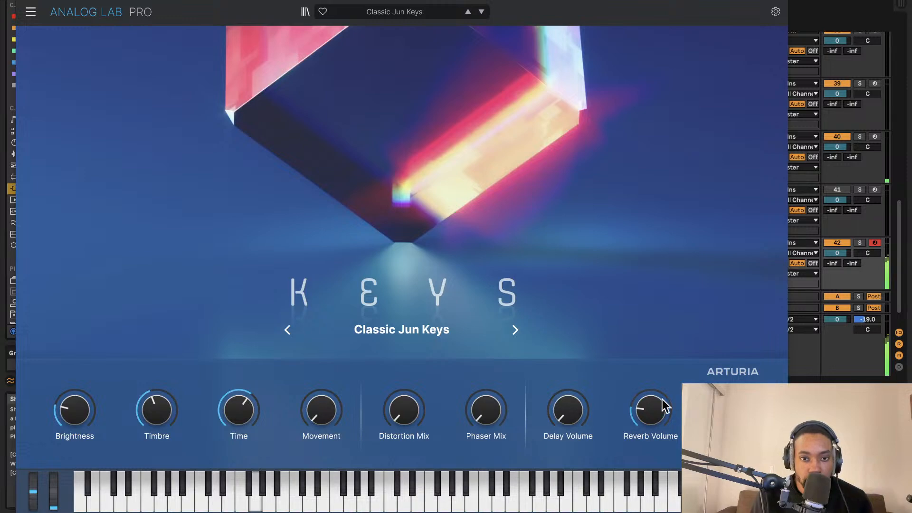
# - Audition lead presets in Analog Lab V, including Aftertouch Lead and 30000ft Arps
pyautogui.click(514, 331)
pyautogui.click(452, 11)
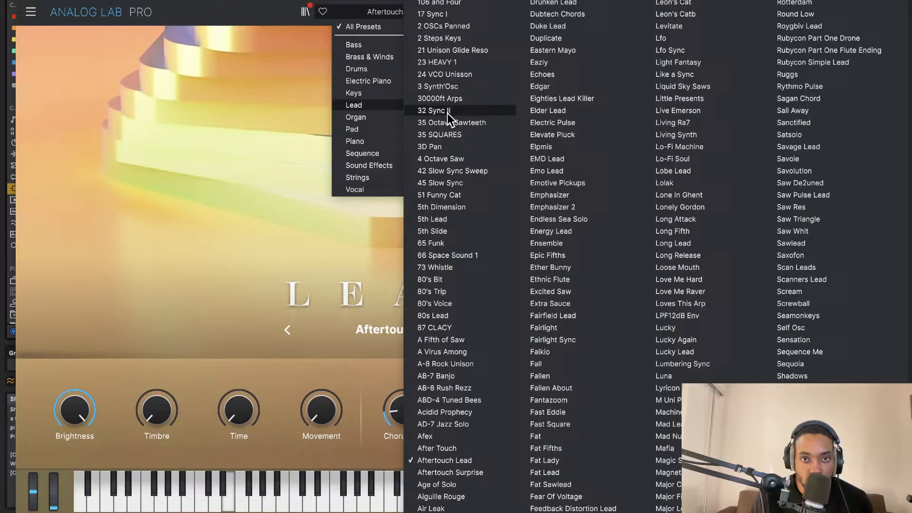
pyautogui.click(447, 111)
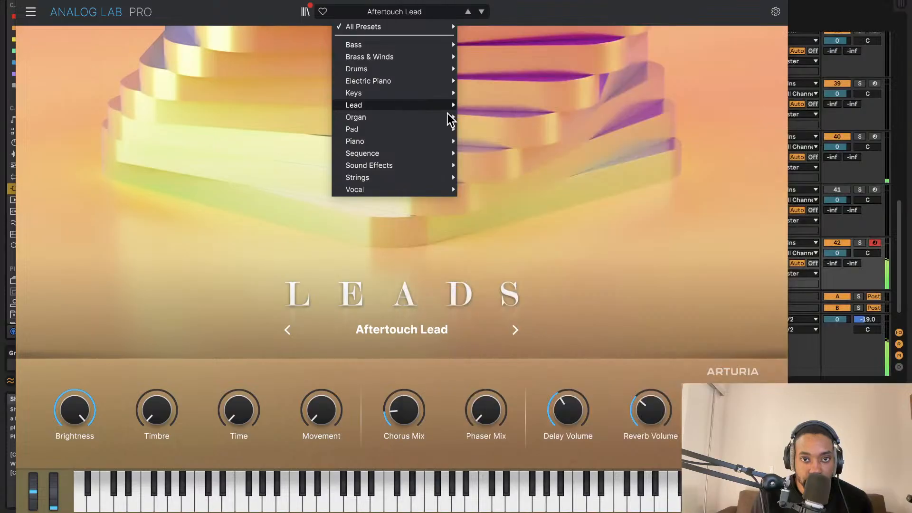
pyautogui.click(469, 14)
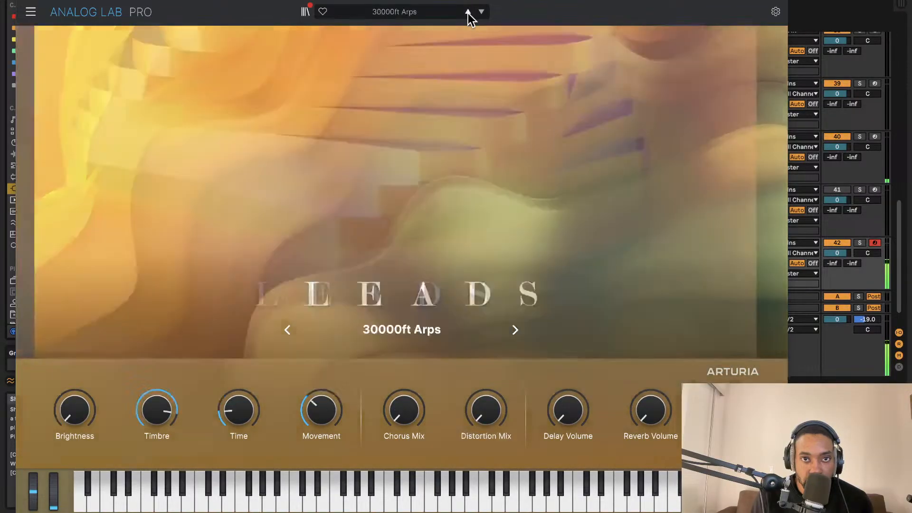
# - Load the Electric Piano preset Aftertouch E.P in Analog Lab V and close the plug-in window
pyautogui.click(454, 16)
pyautogui.moveTo(368, 80)
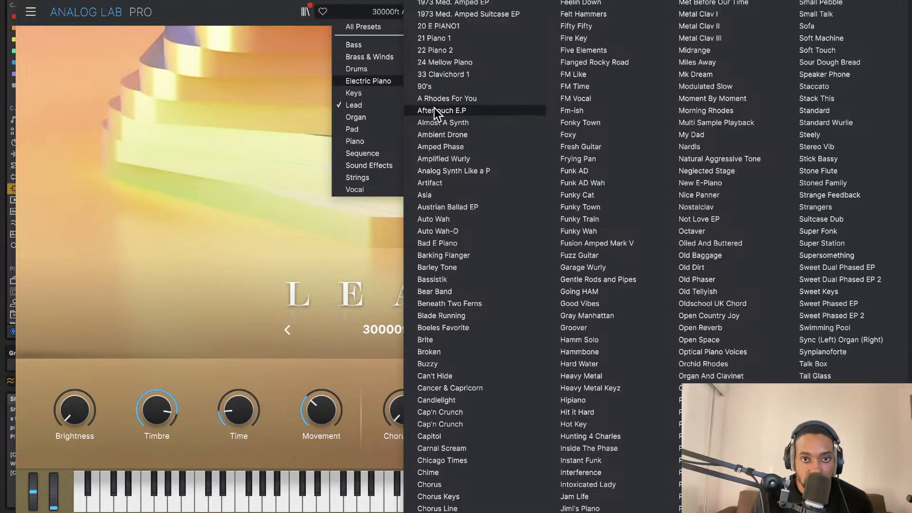
pyautogui.click(434, 111)
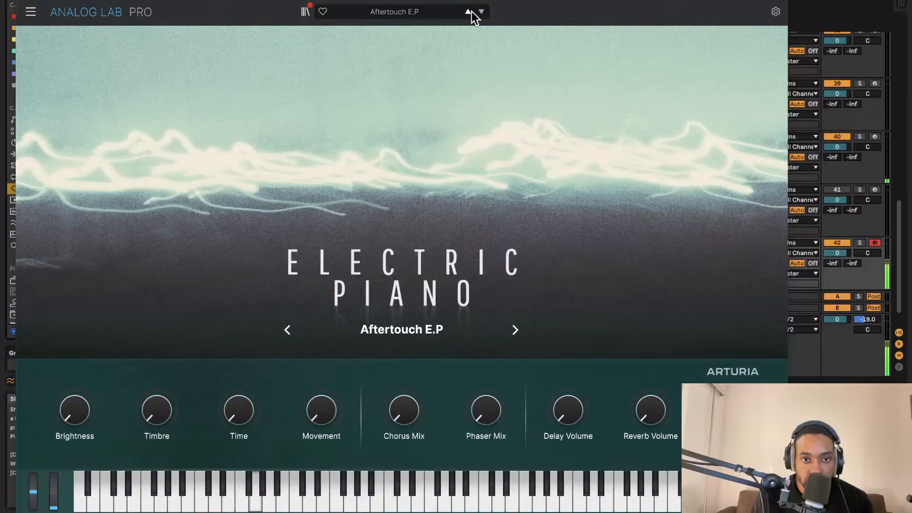
pyautogui.click(22, 2)
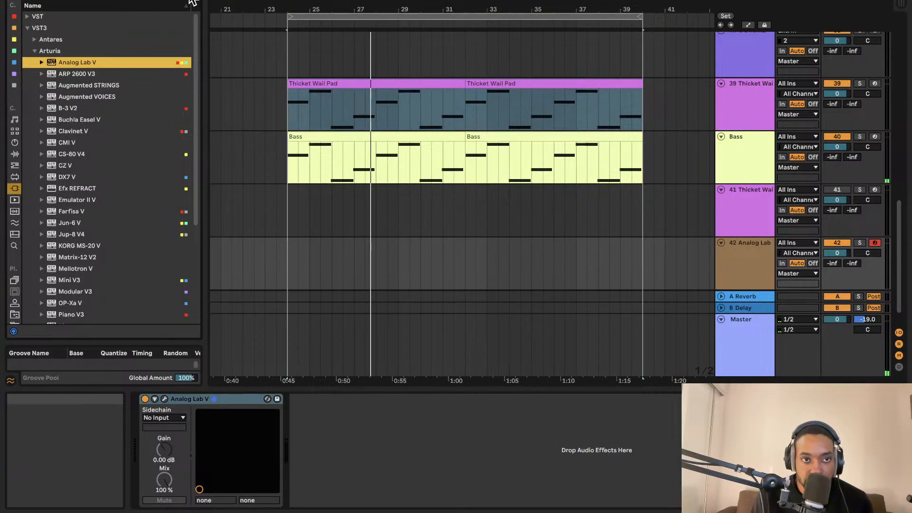
pyautogui.click(191, 0)
pyautogui.scroll(4, 82, 54)
pyautogui.click(16, 49)
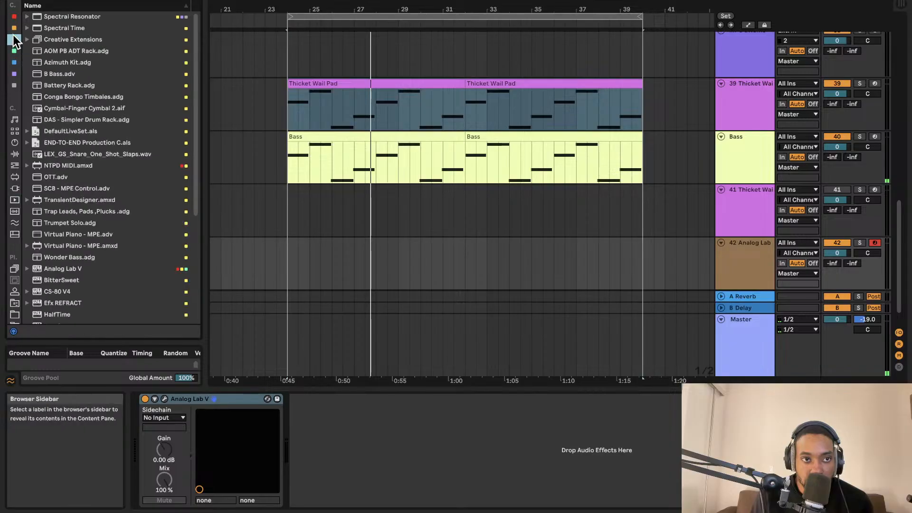
pyautogui.click(14, 28)
pyautogui.click(13, 153)
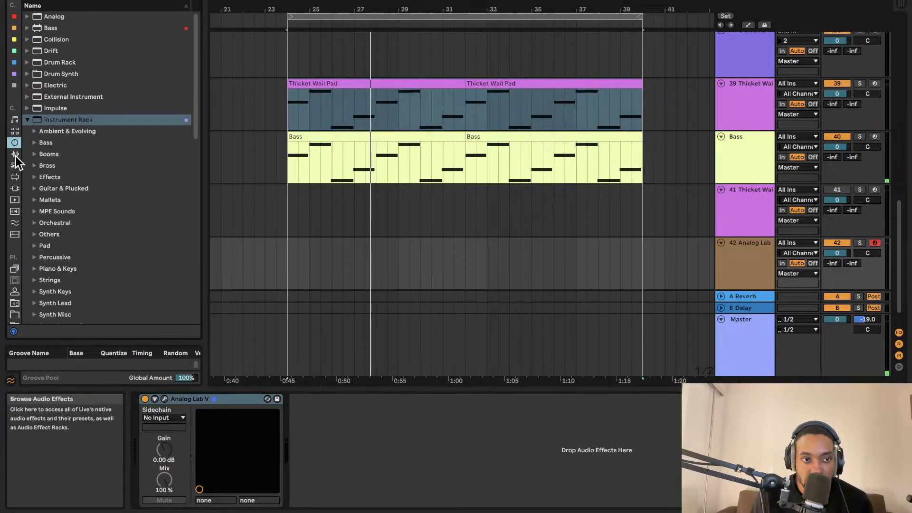
pyautogui.click(15, 174)
# - Search the plug-ins for "captain" and load Mixed In Key's Captain Chords Epic onto a new track
pyautogui.click(15, 188)
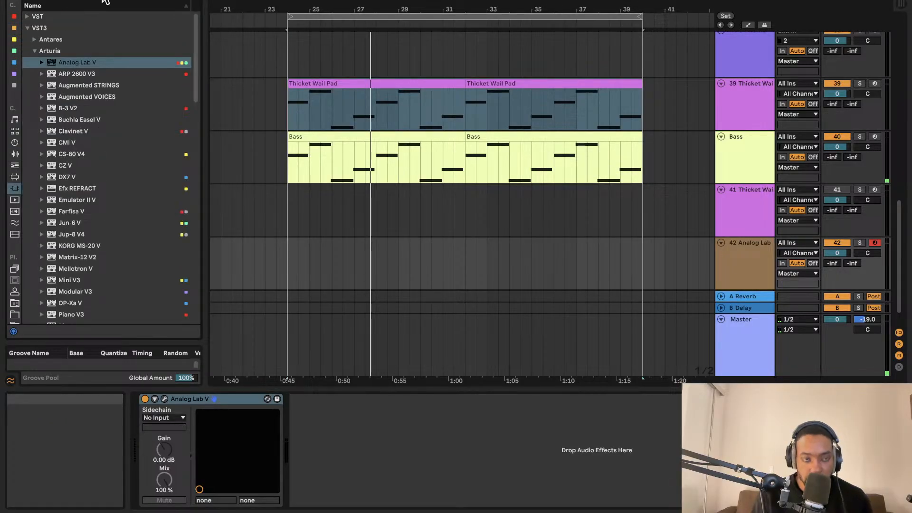
pyautogui.write('captain')
pyautogui.click(37, 39)
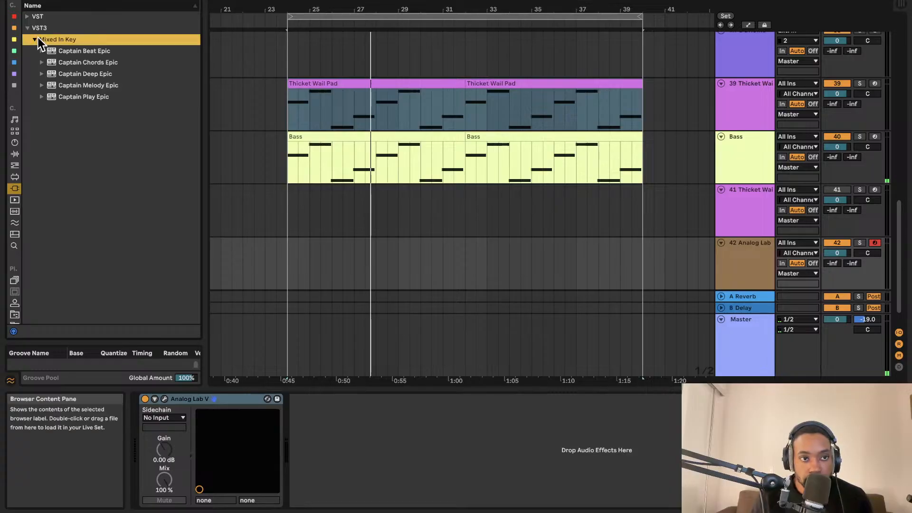
pyautogui.moveTo(95, 62); pyautogui.dragTo(118, 64)
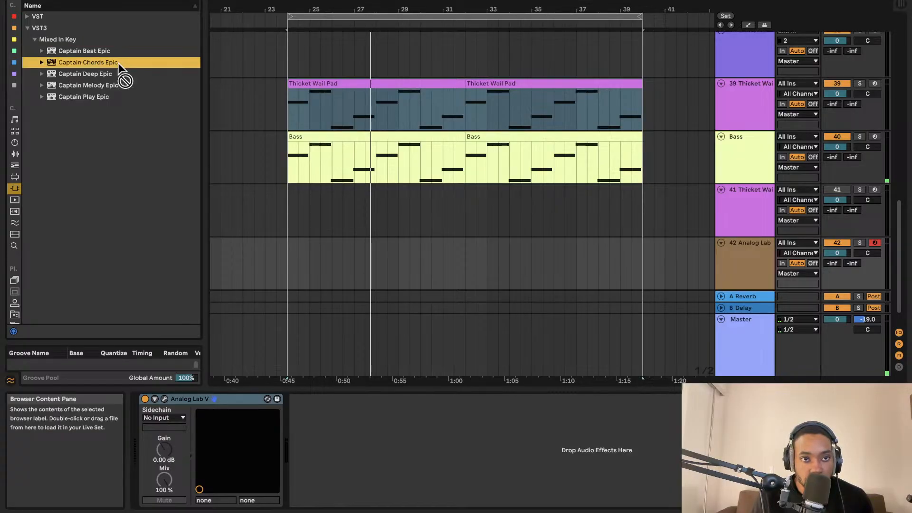
pyautogui.moveTo(680, 335); pyautogui.dragTo(744, 279)
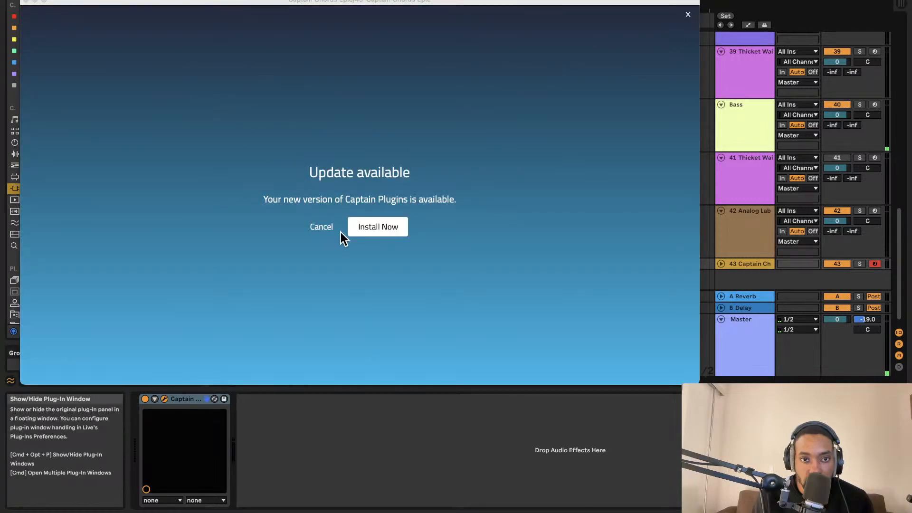
# - Decline the Captain Plugins update and close the plug-in window
pyautogui.click(338, 230)
pyautogui.click(26, 2)
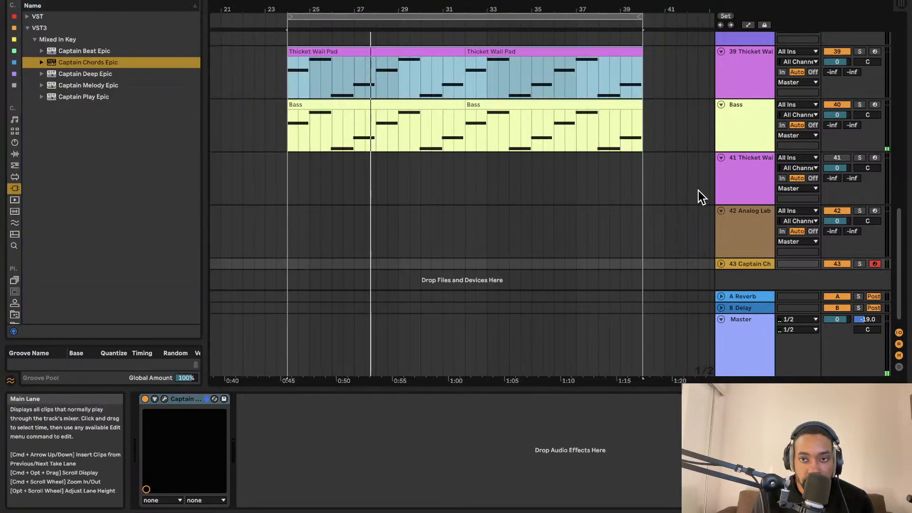
# - Copy the TONIC key detector from track 13 onto the Bass track after Reaktor 6, and check the bass's detected key
pyautogui.scroll(10, 693, 184)
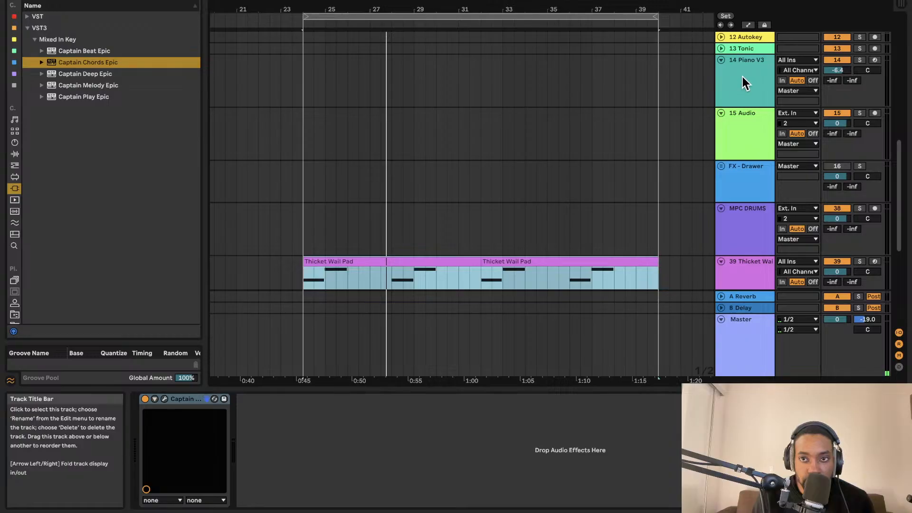
pyautogui.click(753, 50)
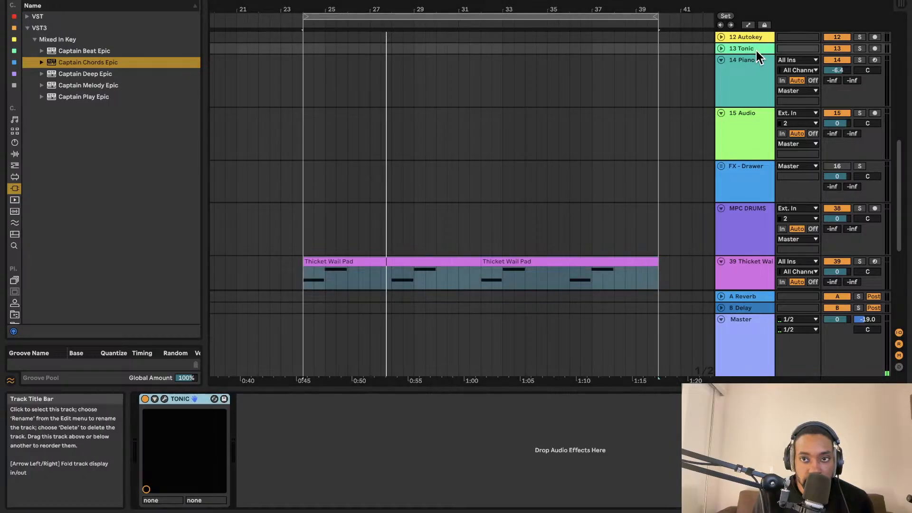
pyautogui.rightClick(187, 398)
pyautogui.click(208, 417)
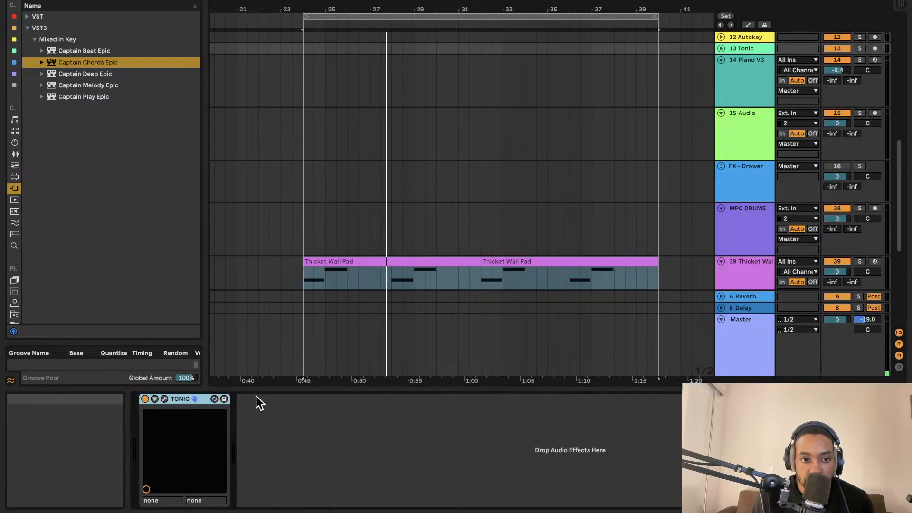
pyautogui.scroll(-5, 607, 209)
pyautogui.click(607, 209)
pyautogui.click(722, 203)
pyautogui.click(739, 164)
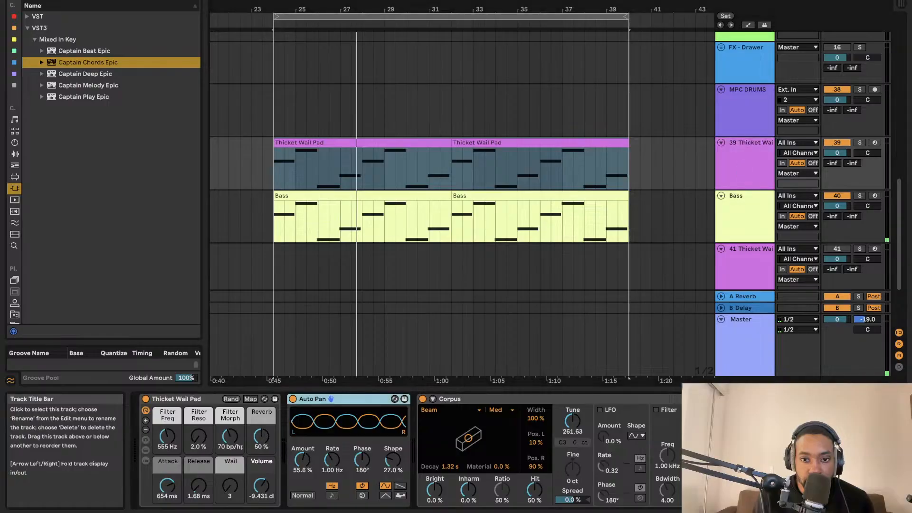
pyautogui.click(761, 229)
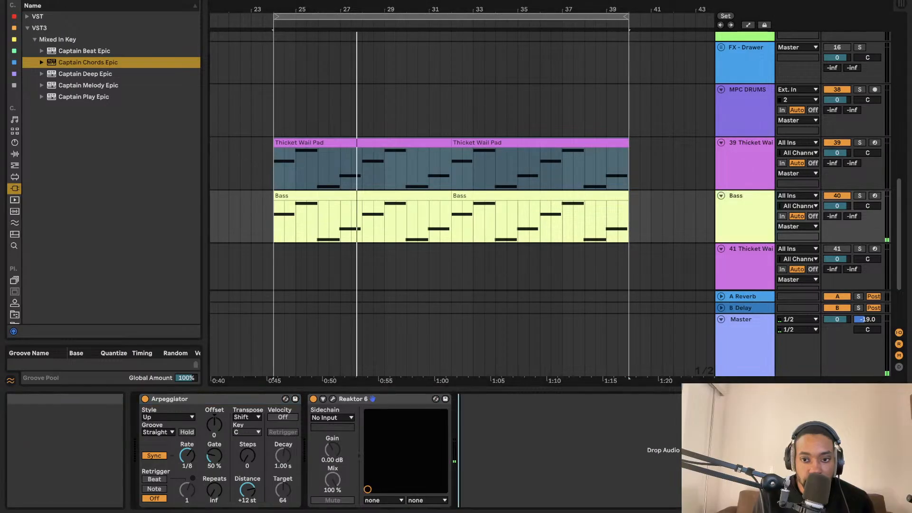
pyautogui.click(563, 437)
pyautogui.hotkey('ctrl', 'v')
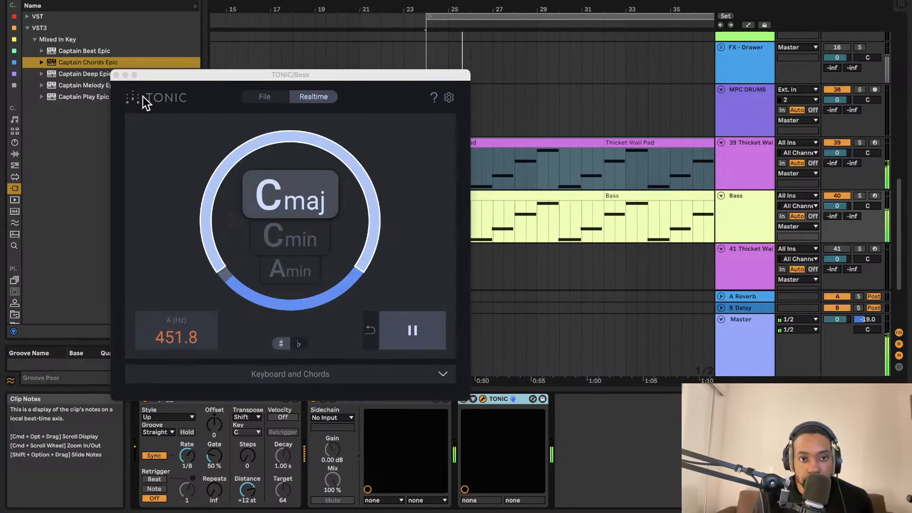
pyautogui.click(115, 76)
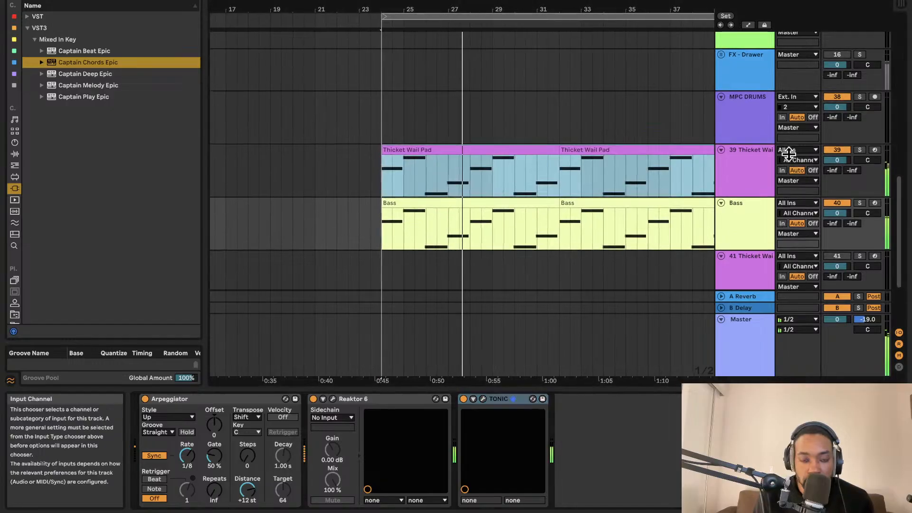
pyautogui.scroll(-2, 611, 360)
pyautogui.scroll(3, 649, 309)
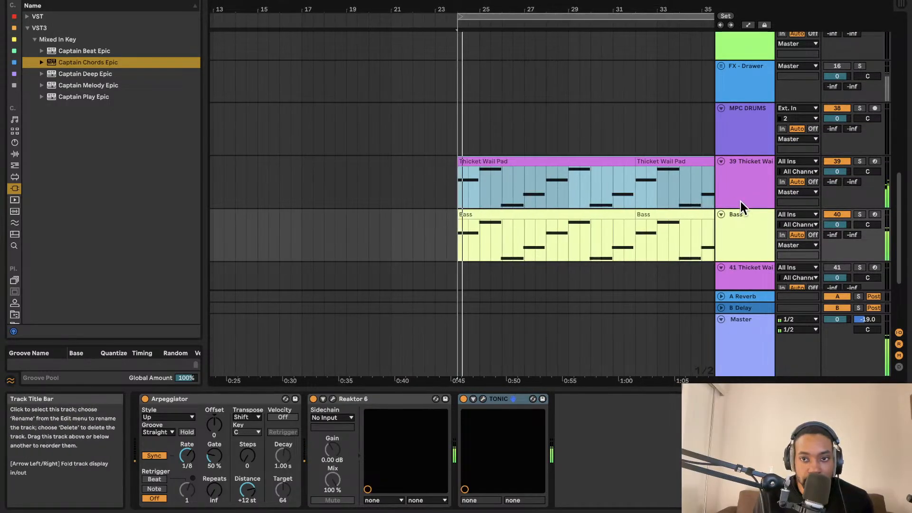
pyautogui.click(740, 201)
pyautogui.click(747, 399)
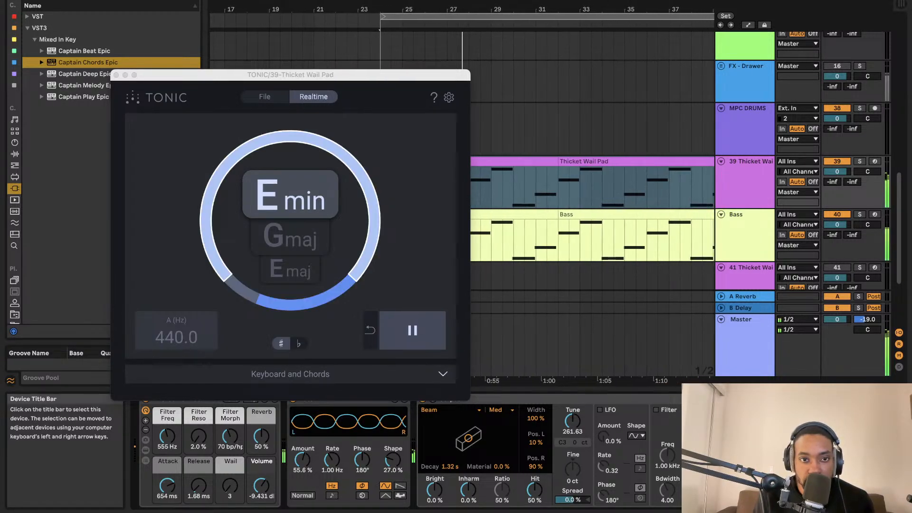
pyautogui.click(116, 75)
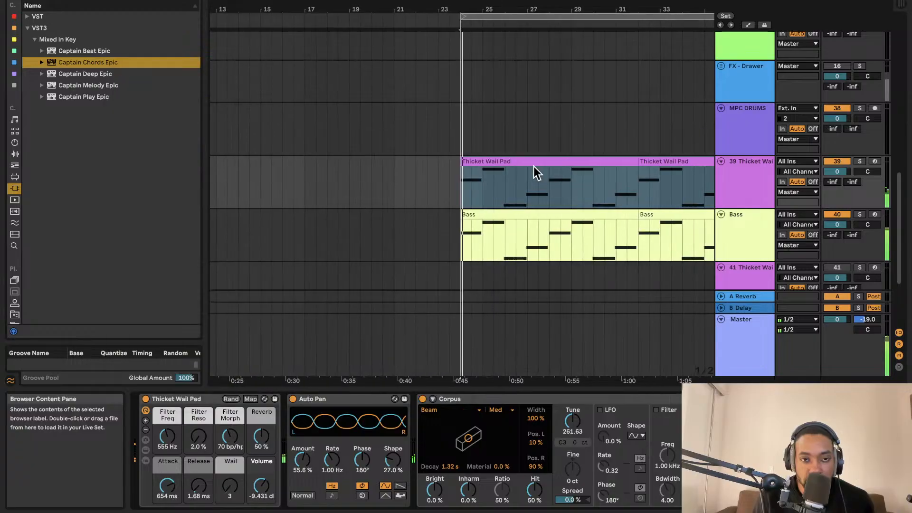
# - Unfold track 43 and open its Captain Chords Epic plug-in window
pyautogui.click(762, 334)
pyautogui.scroll(-3, 748, 275)
pyautogui.click(753, 256)
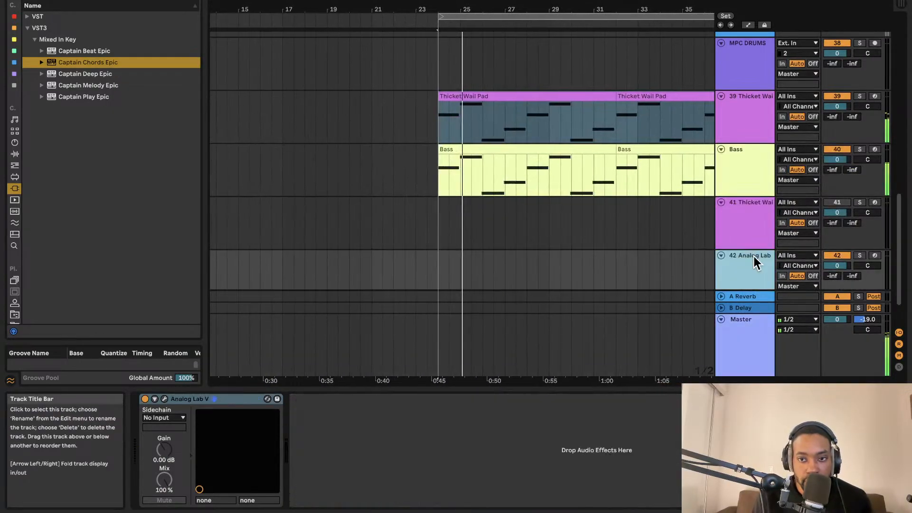
pyautogui.click(743, 240)
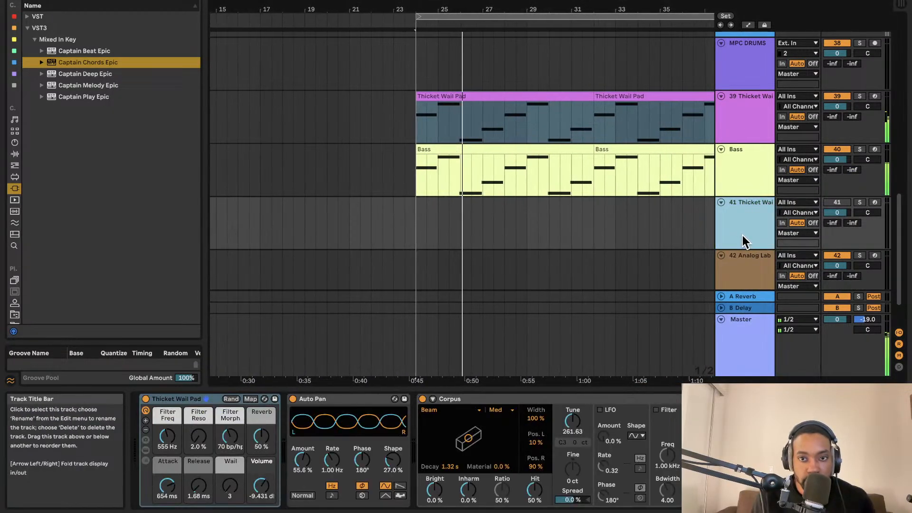
pyautogui.scroll(-3, 746, 240)
pyautogui.click(722, 257)
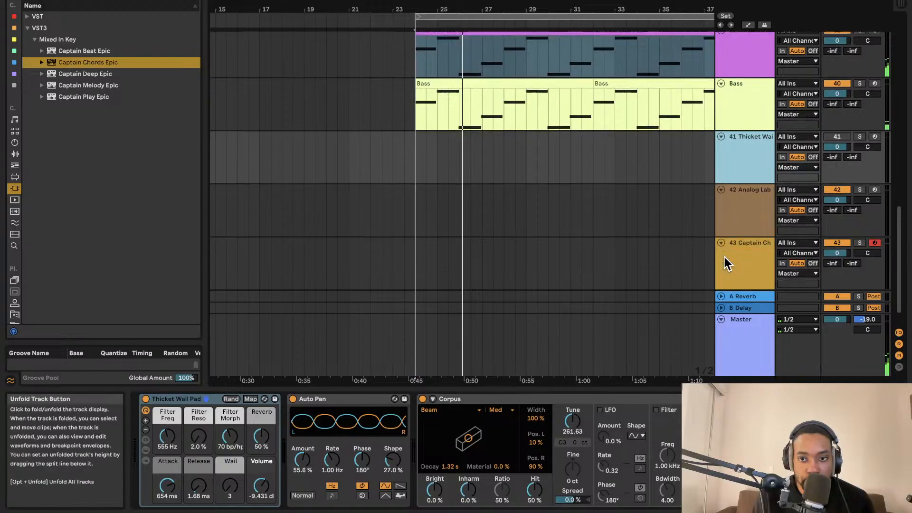
pyautogui.click(722, 257)
pyautogui.click(165, 399)
pyautogui.click(164, 399)
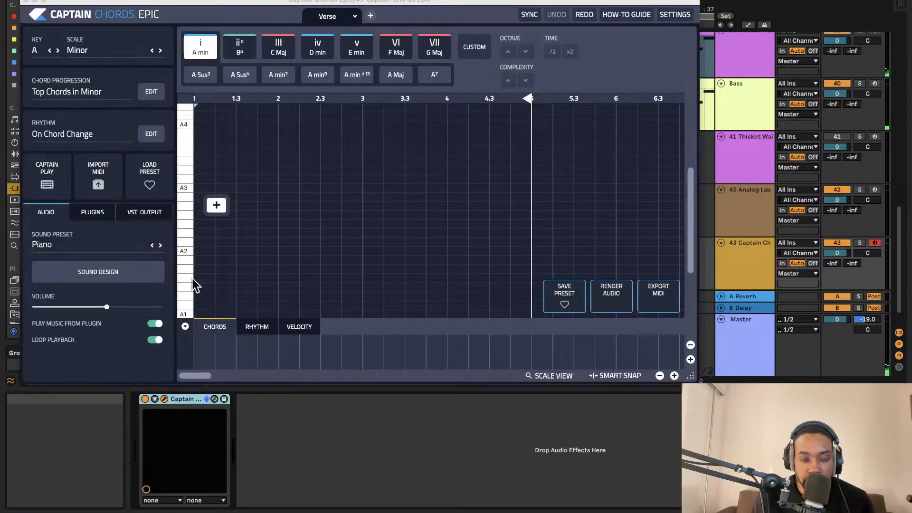
# - Set the key in Captain Chords Epic to E and add an E min chord at bar 1
pyautogui.click(41, 51)
pyautogui.click(52, 3)
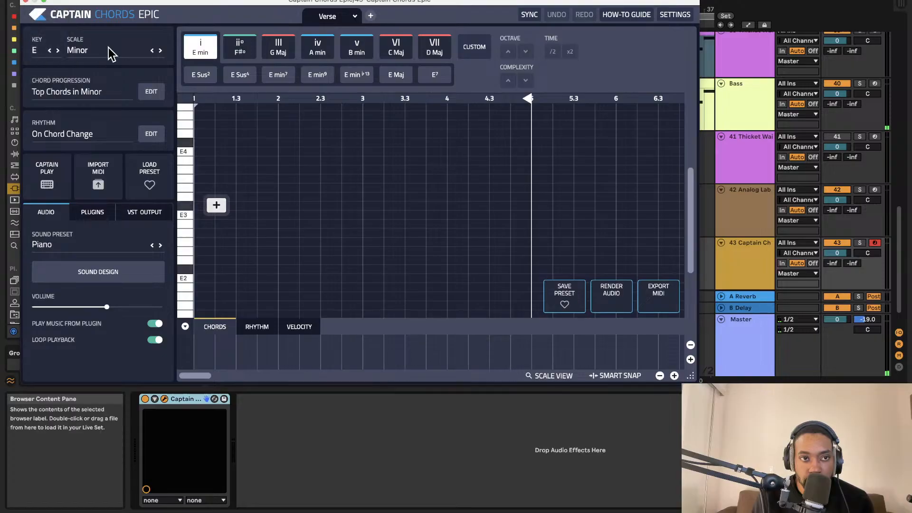
pyautogui.click(217, 205)
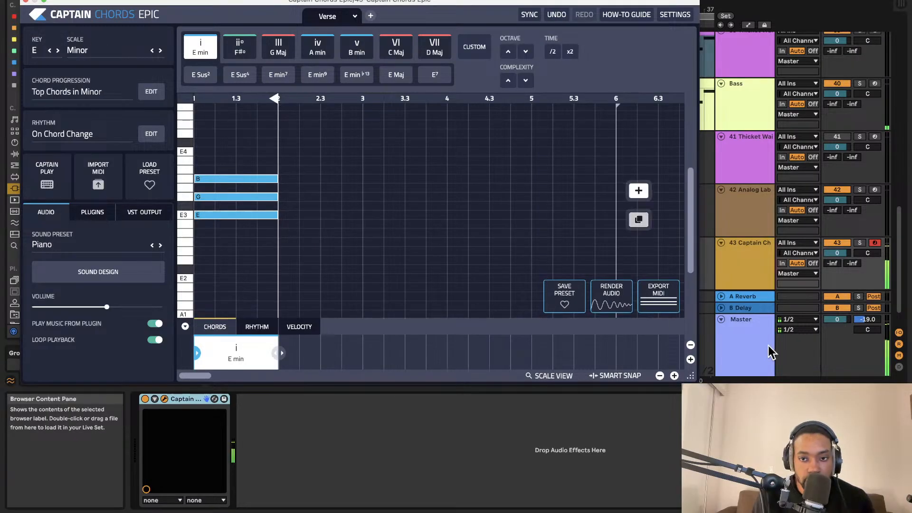
# - Lower track 43's volume to -19.9 dB and place the chord's exported MIDI clip on it at bar 24
pyautogui.moveTo(837, 253); pyautogui.dragTo(837, 250)
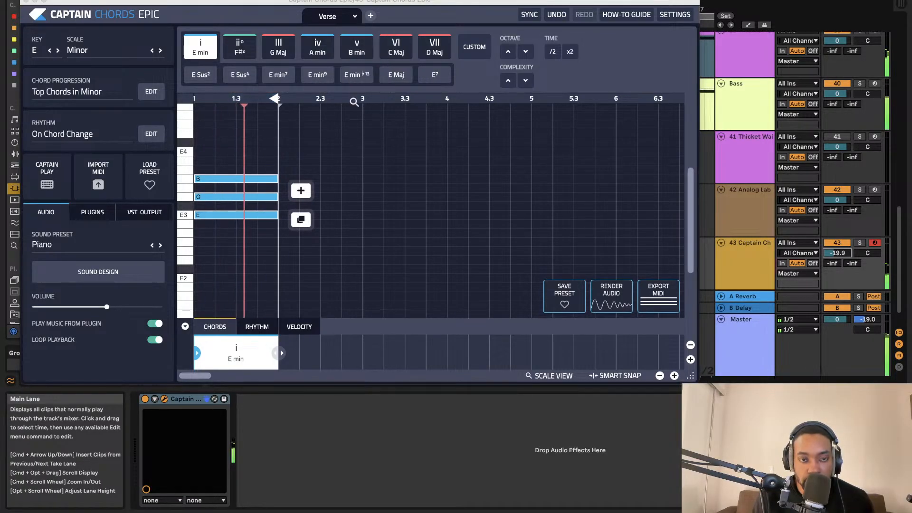
pyautogui.moveTo(487, 2); pyautogui.dragTo(177, 14)
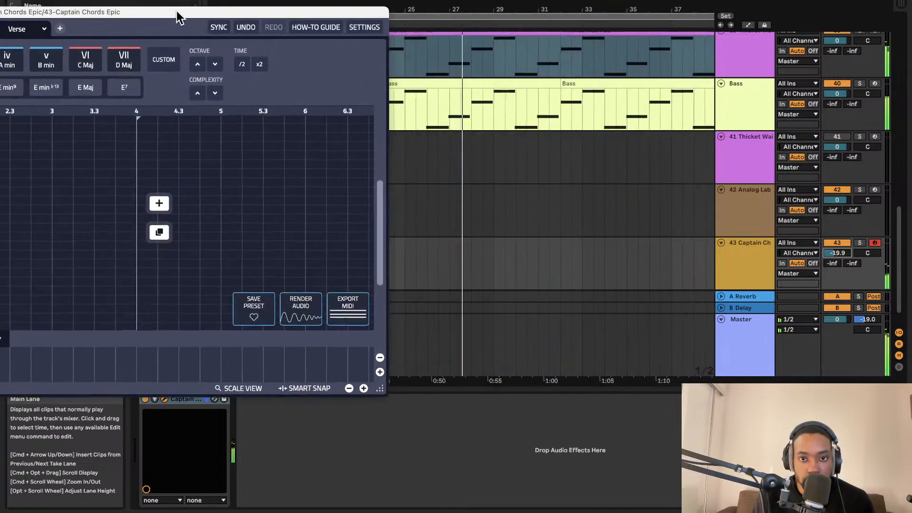
pyautogui.moveTo(348, 309)
pyautogui.mouseDown()
pyautogui.moveTo(517, 250)
pyautogui.moveTo(380, 233)
pyautogui.moveTo(385, 240)
pyautogui.mouseUp()
pyautogui.click(531, 267)
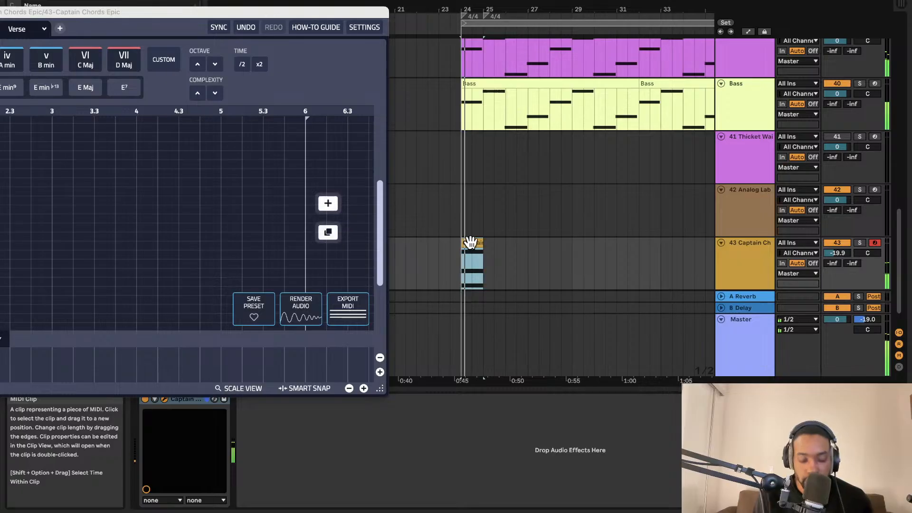
# - Duplicate the chord clip on track 43 repeatedly up to bar 31 and play the arrangement from the loop start
pyautogui.press('super+d')
pyautogui.press('super+d')
pyautogui.press('super+d')
pyautogui.press('space')
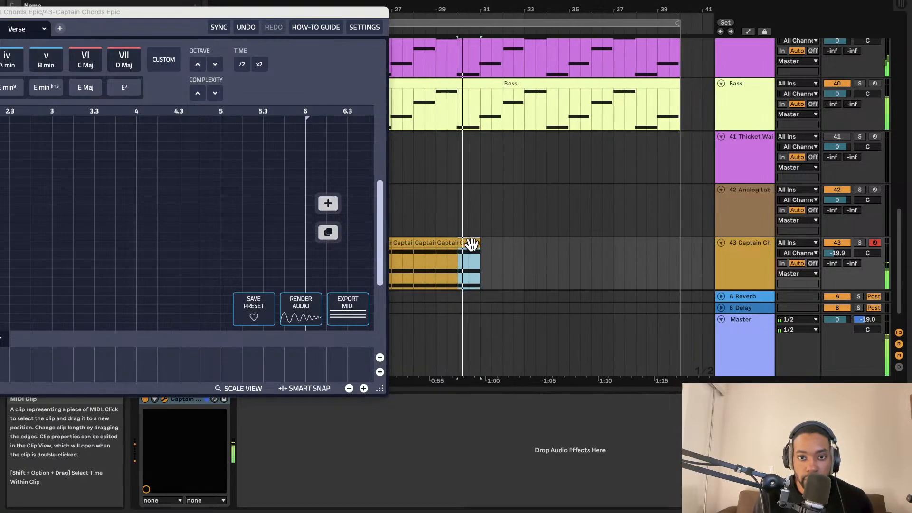
pyautogui.press('space')
pyautogui.hscroll(-4, 472, 247)
pyautogui.click(421, 260)
pyautogui.press('space')
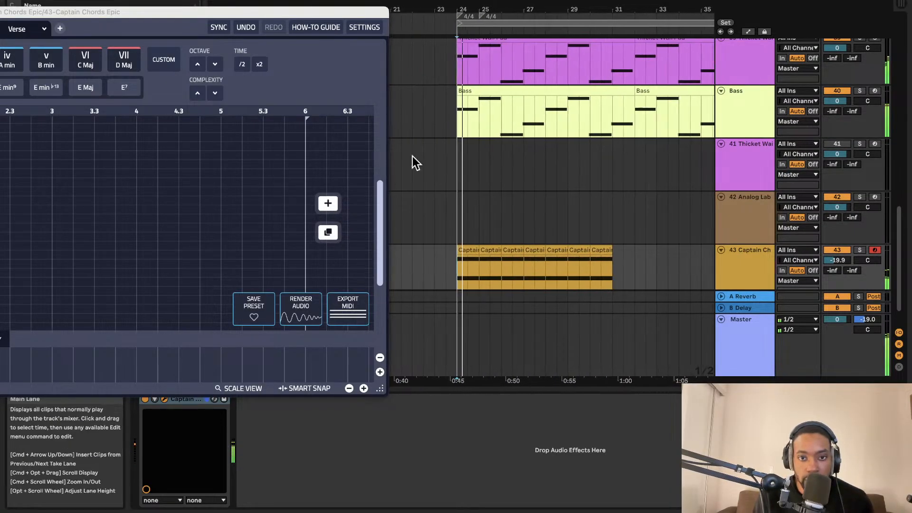
# - Add a second chord at bar 2 in Captain Chords Epic, trying A min and C Maj for it
pyautogui.moveTo(322, 12); pyautogui.dragTo(659, 91)
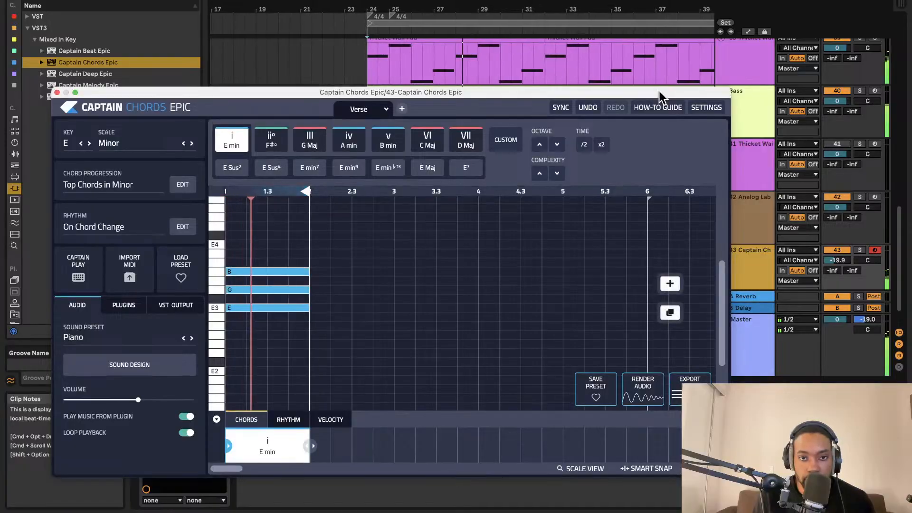
pyautogui.moveTo(566, 90); pyautogui.dragTo(575, 82)
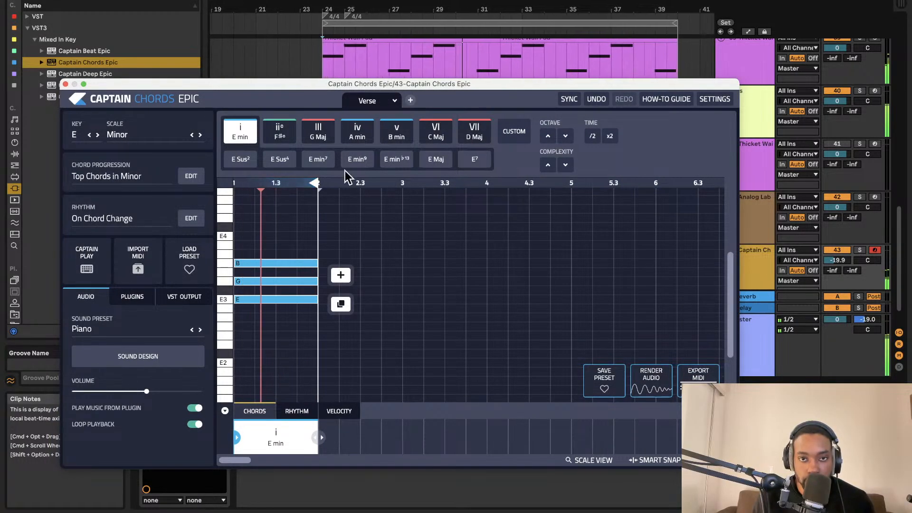
pyautogui.click(338, 277)
pyautogui.click(357, 132)
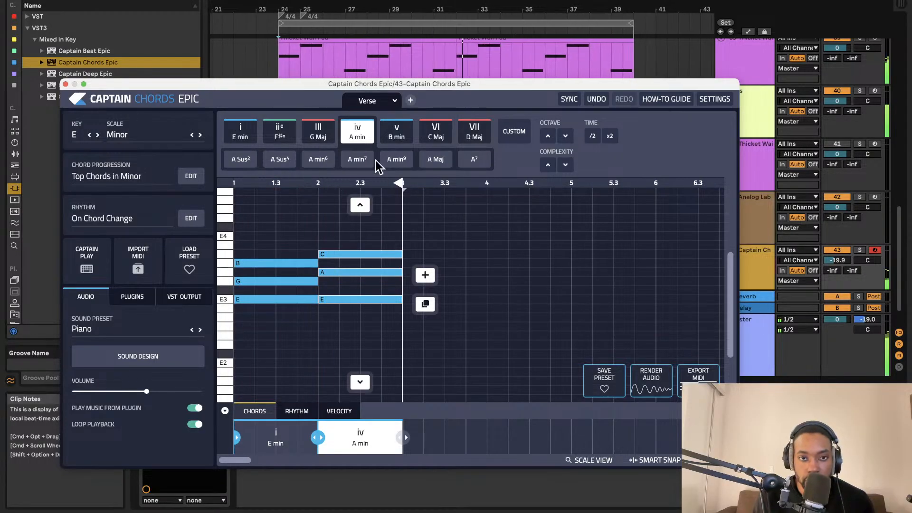
pyautogui.click(435, 132)
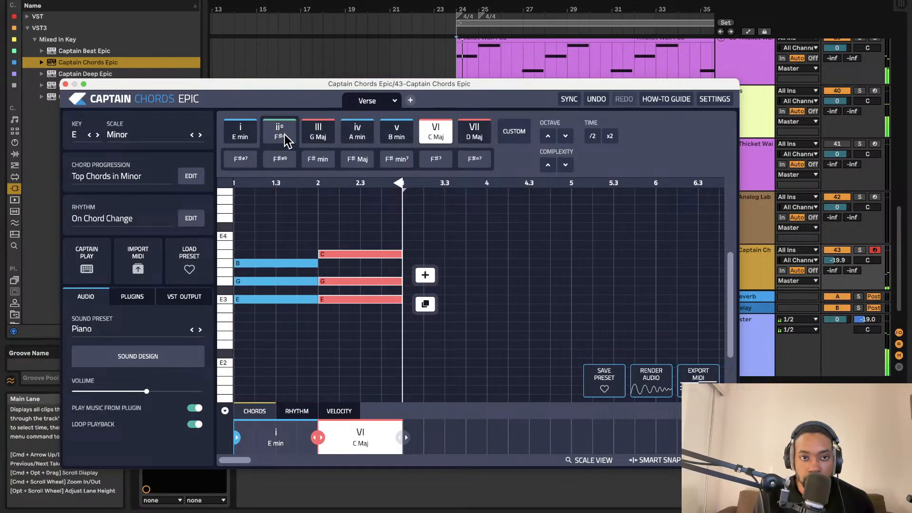
# - Try B min as the first chord of the progression and revert it to E min
pyautogui.click(286, 225)
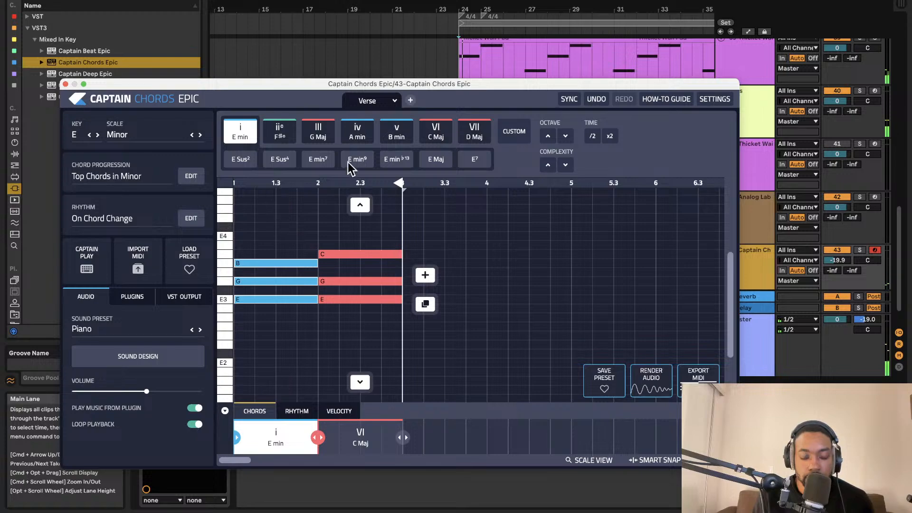
pyautogui.click(401, 140)
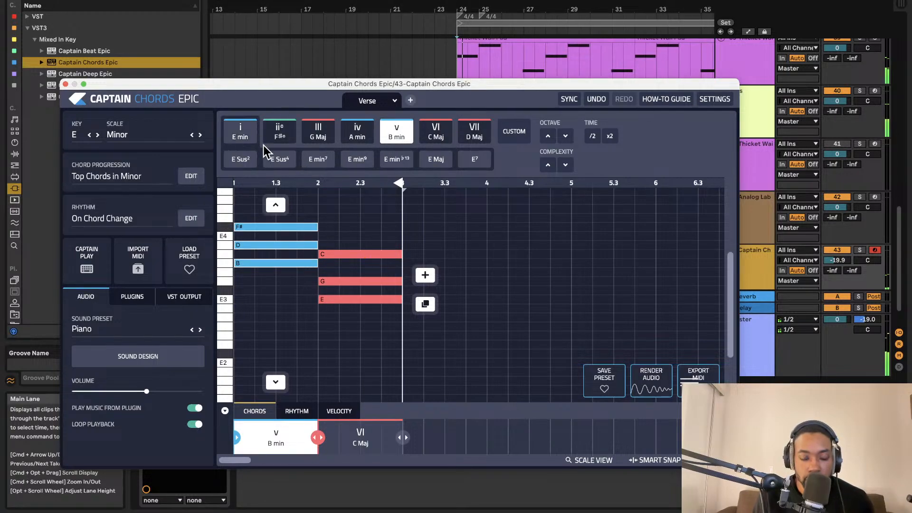
pyautogui.press('super+z')
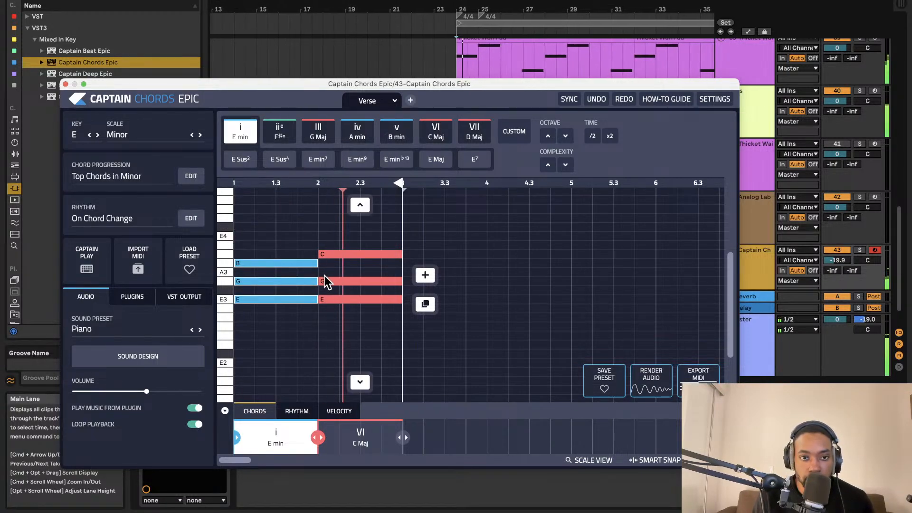
pyautogui.moveTo(406, 140)
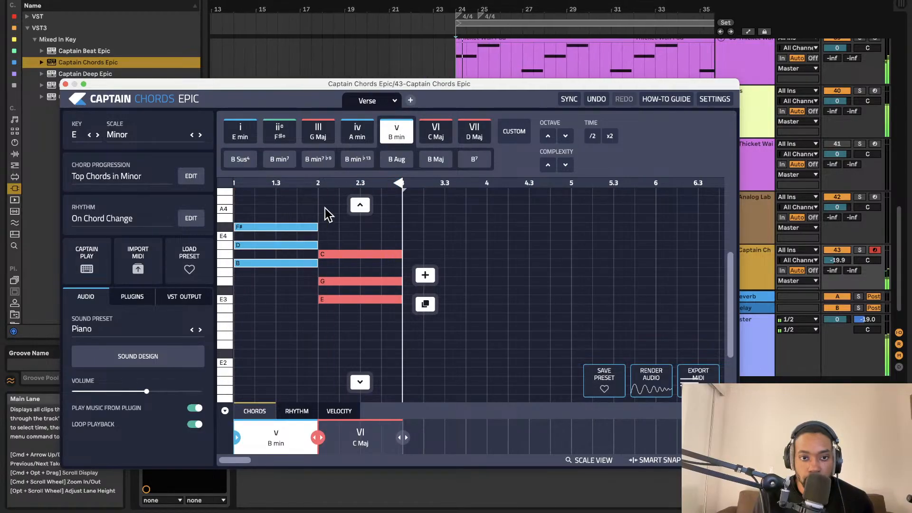
pyautogui.moveTo(289, 138)
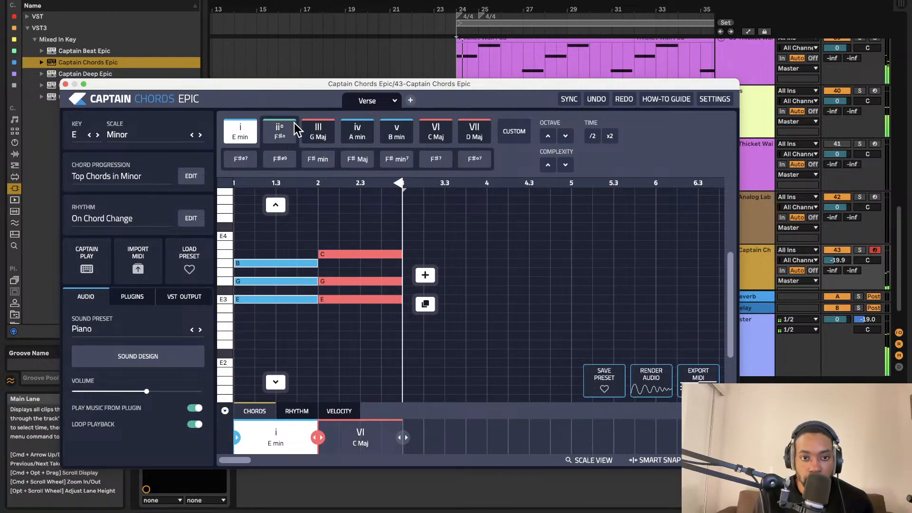
# - Change the second chord to iv A min and listen to it against the first chord
pyautogui.click(338, 247)
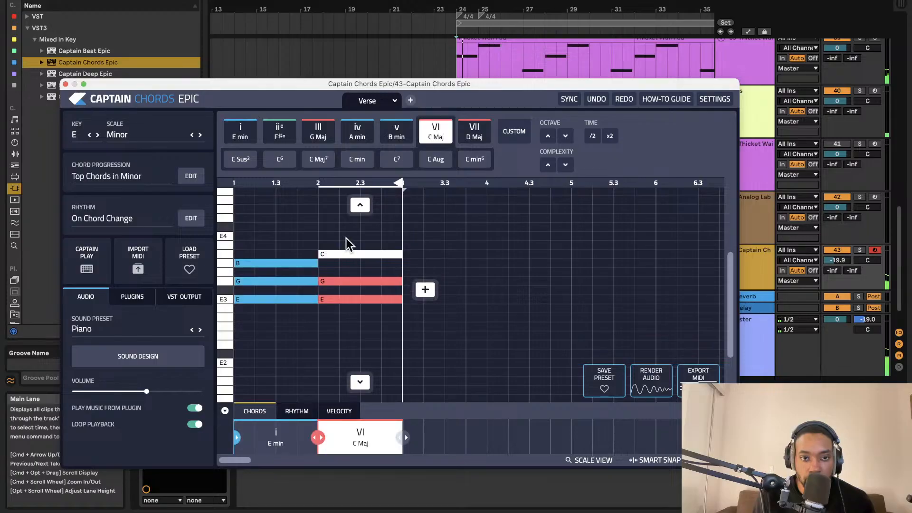
pyautogui.click(358, 132)
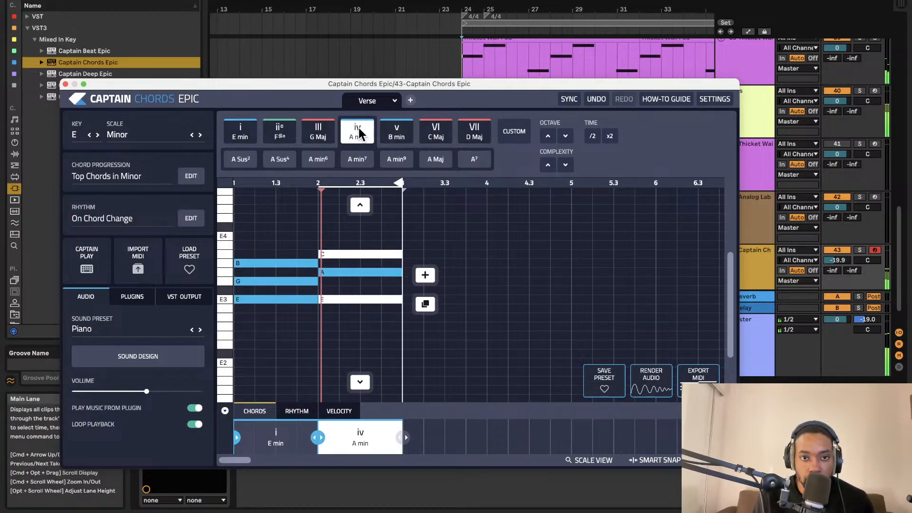
pyautogui.click(253, 201)
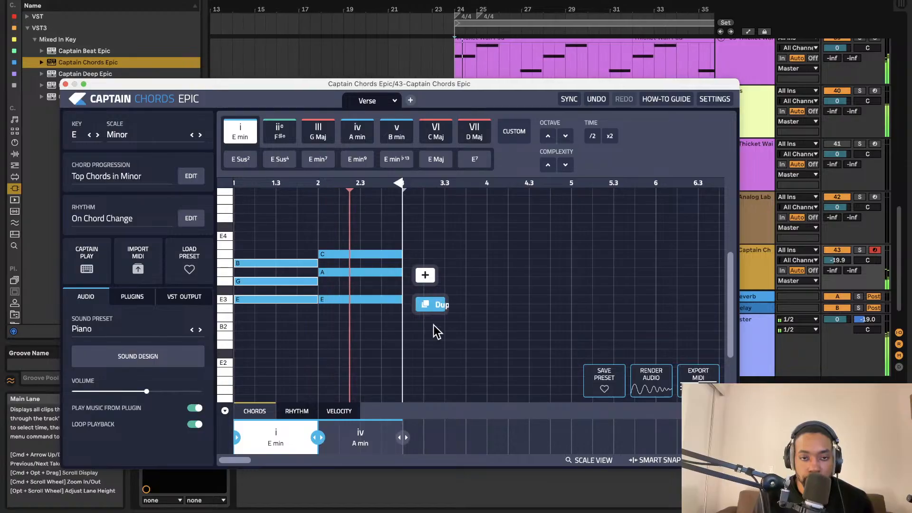
pyautogui.click(352, 334)
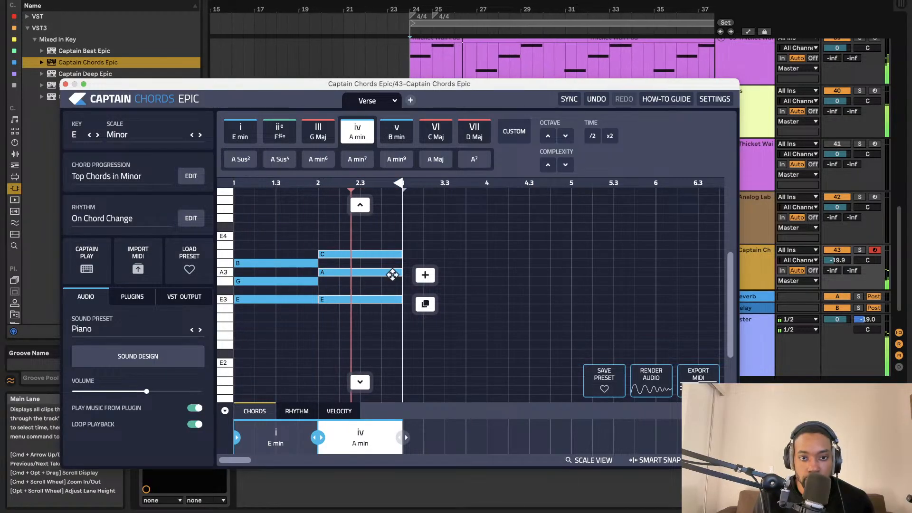
# - Export the two-chord progression from Captain Chords Epic as MIDI onto track 43, import its tempo data, and keep only the A min chord at bar 31
pyautogui.moveTo(494, 84); pyautogui.dragTo(126, 69)
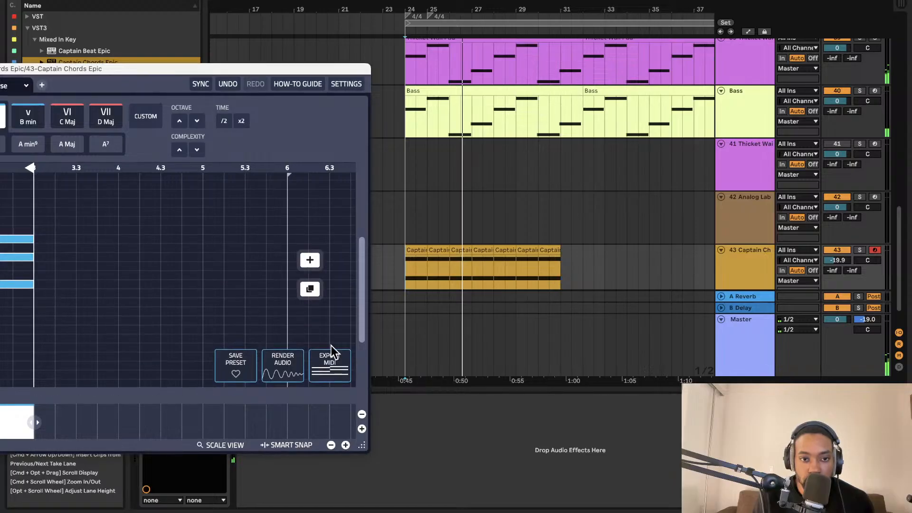
pyautogui.moveTo(331, 353)
pyautogui.mouseDown()
pyautogui.moveTo(526, 321)
pyautogui.moveTo(589, 264)
pyautogui.moveTo(571, 265)
pyautogui.mouseUp()
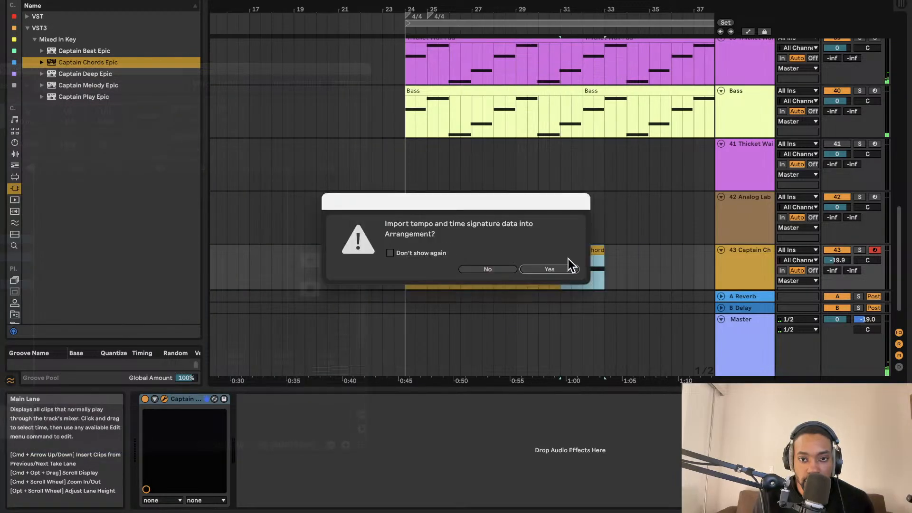
pyautogui.click(546, 268)
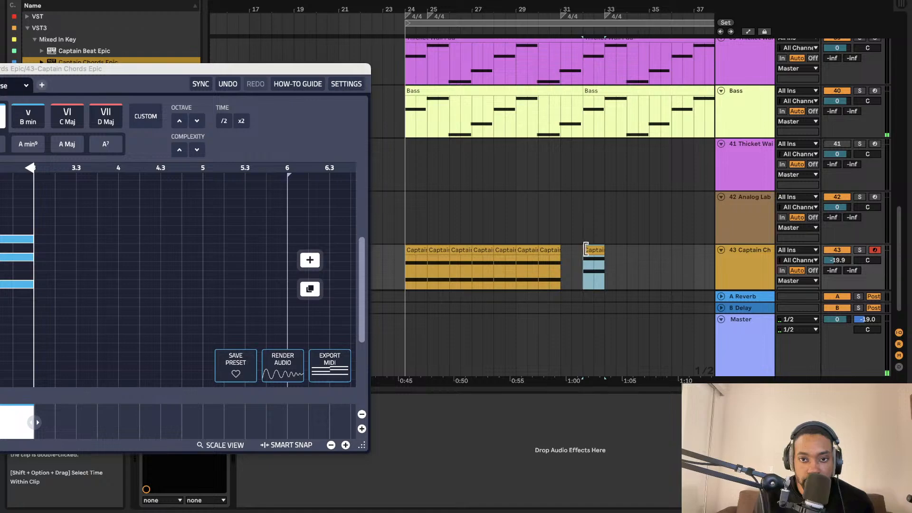
pyautogui.hscroll(5, 546, 259)
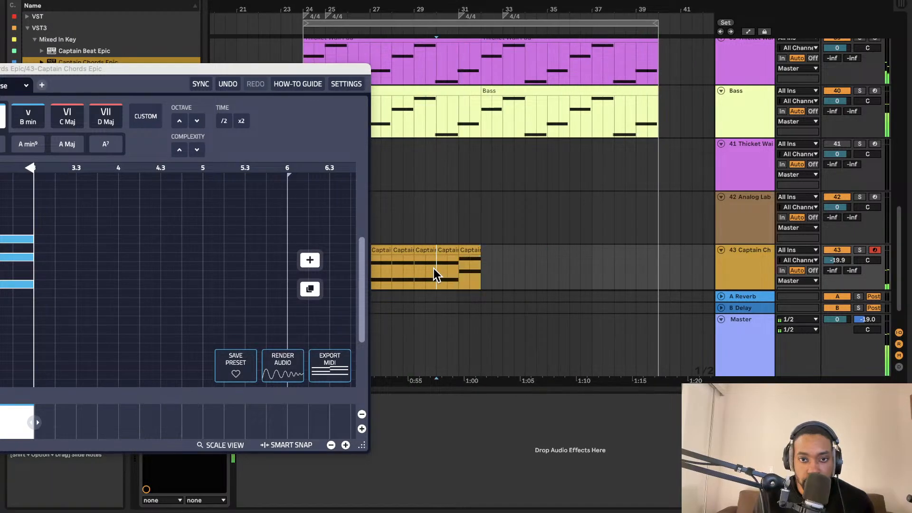
# - Play the arrangement through the end of the chord clips to hear the A min chord at bar 31
pyautogui.press('space')
pyautogui.press('space')
pyautogui.click(420, 270)
pyautogui.press('space')
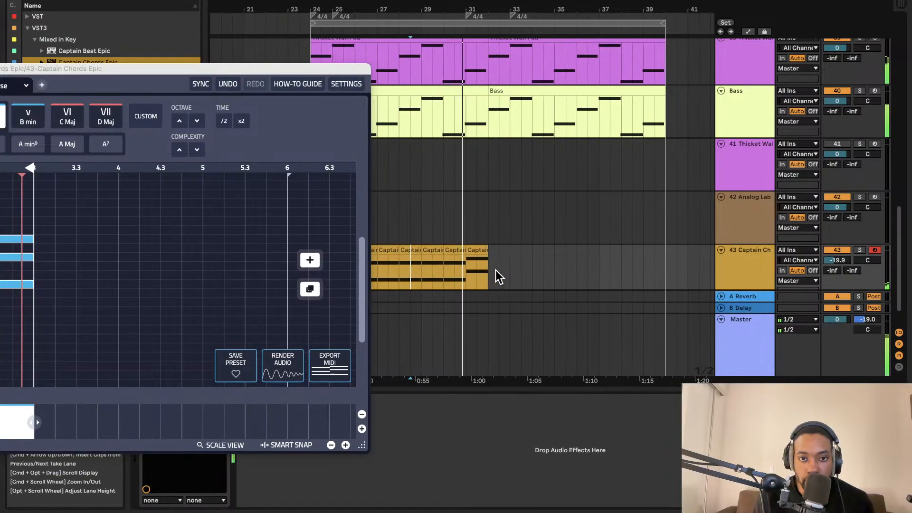
pyautogui.hscroll(-3, 451, 275)
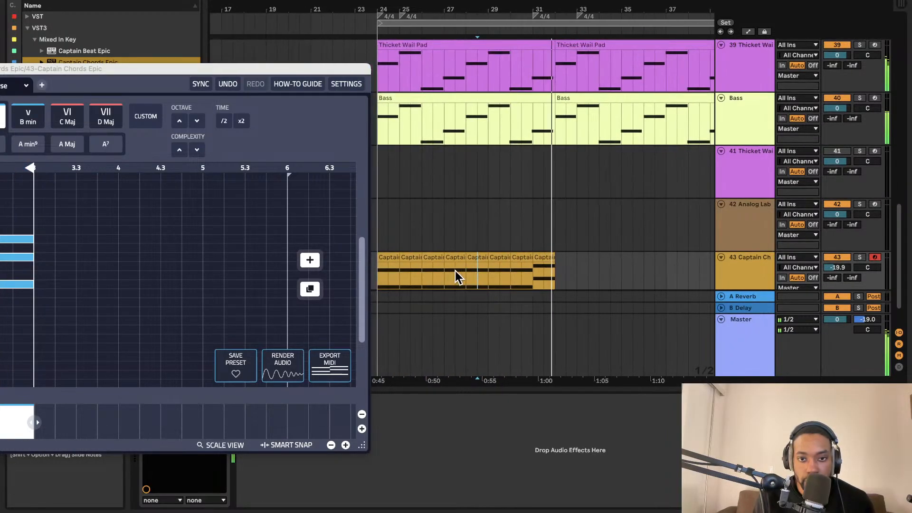
pyautogui.click(495, 279)
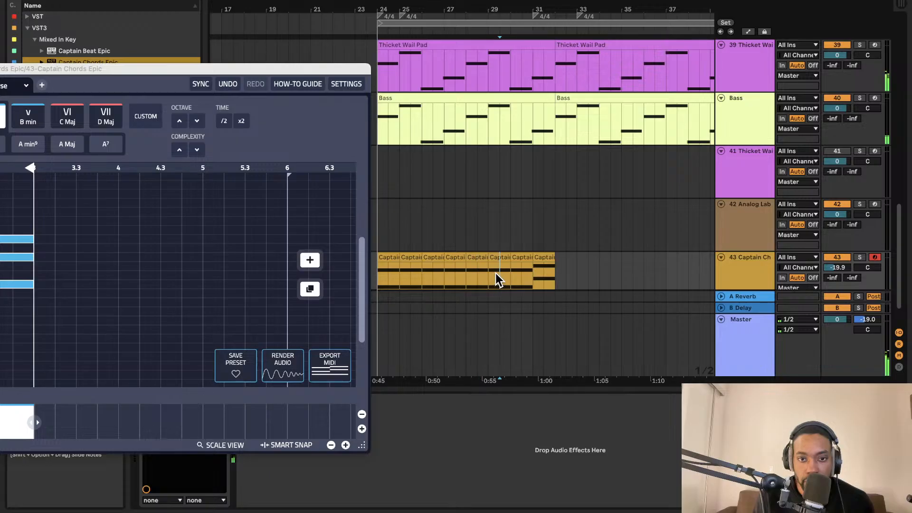
# - Try duplicating the chord clips between bars 29 and 32 on track 43, and undo the duplication
pyautogui.moveTo(488, 275); pyautogui.dragTo(571, 275)
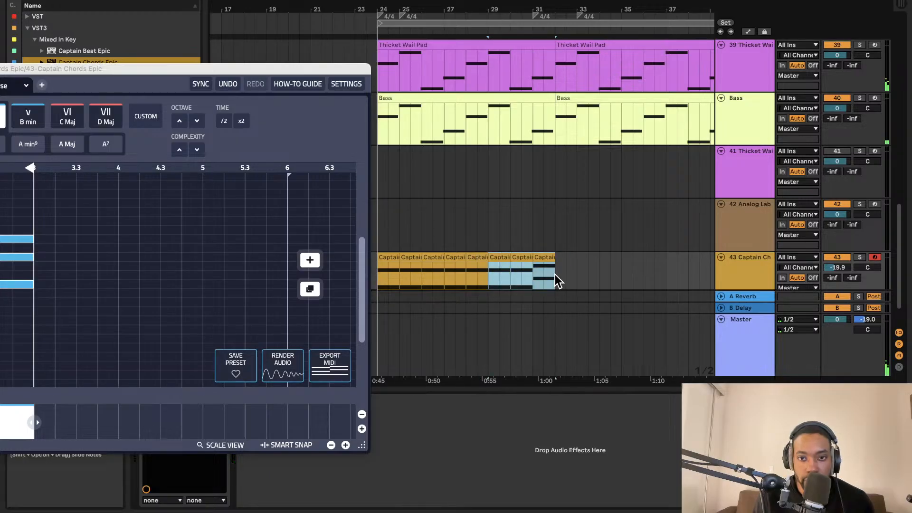
pyautogui.press('super+d')
pyautogui.hscroll(3, 554, 274)
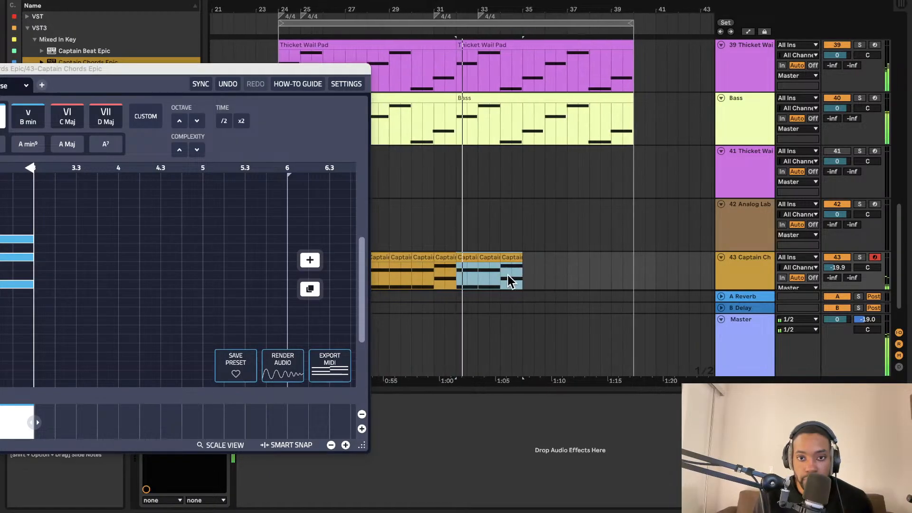
pyautogui.click(422, 269)
pyautogui.hscroll(-3, 457, 273)
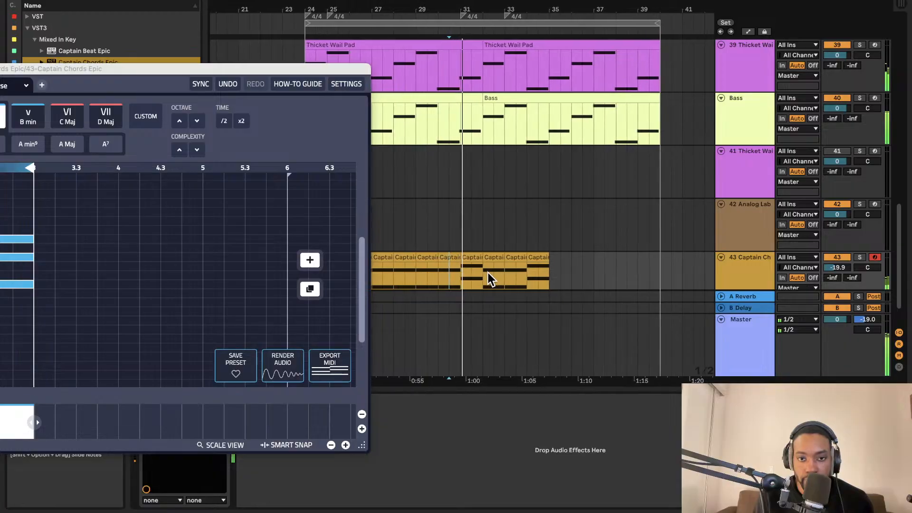
pyautogui.hscroll(-5, 491, 271)
pyautogui.scroll(-2, 492, 271)
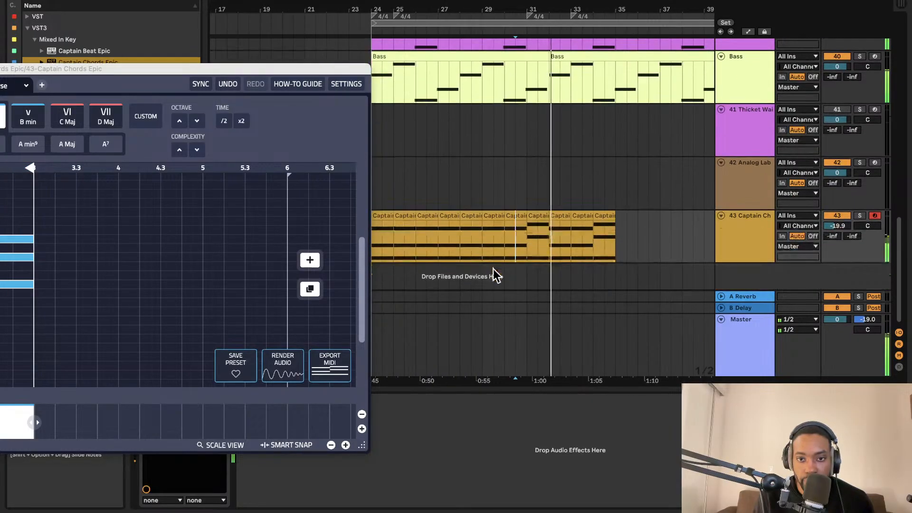
pyautogui.press('super+z')
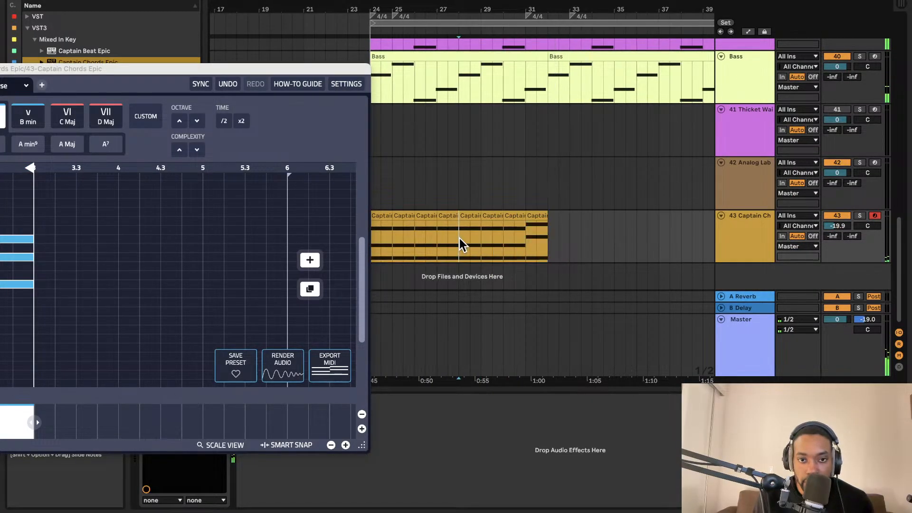
# - Copy the E min clip at bar 27 on track 43 to bar 32, and undo the recent clip edits
pyautogui.moveTo(437, 237); pyautogui.dragTo(460, 240)
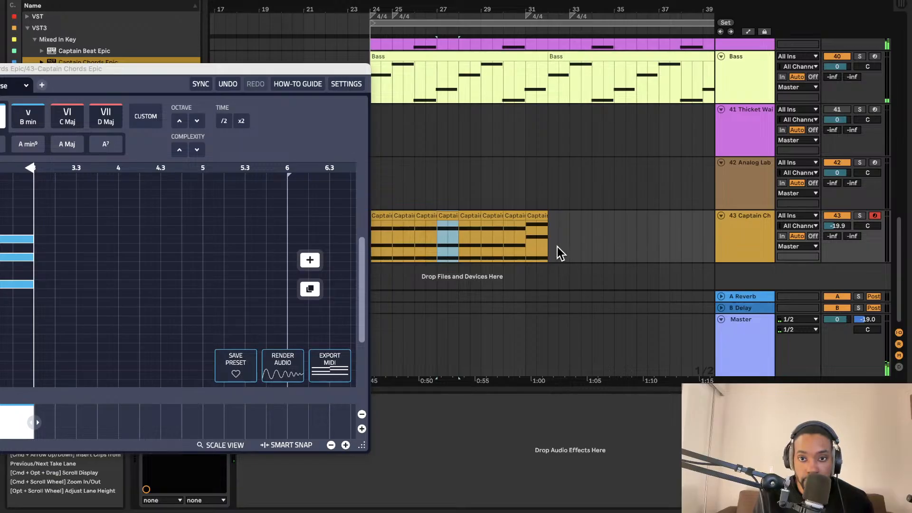
pyautogui.press('super+z')
pyautogui.press('super+z')
pyautogui.press('super+z')
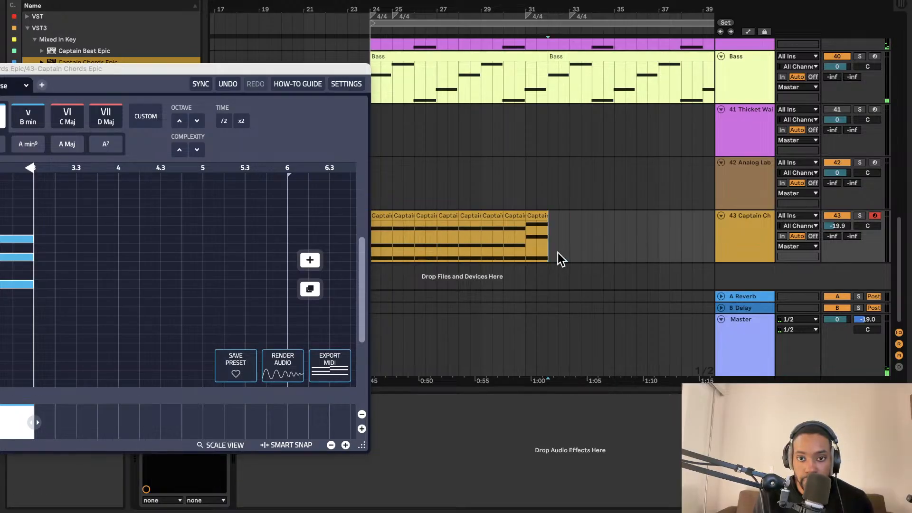
pyautogui.press('super+z')
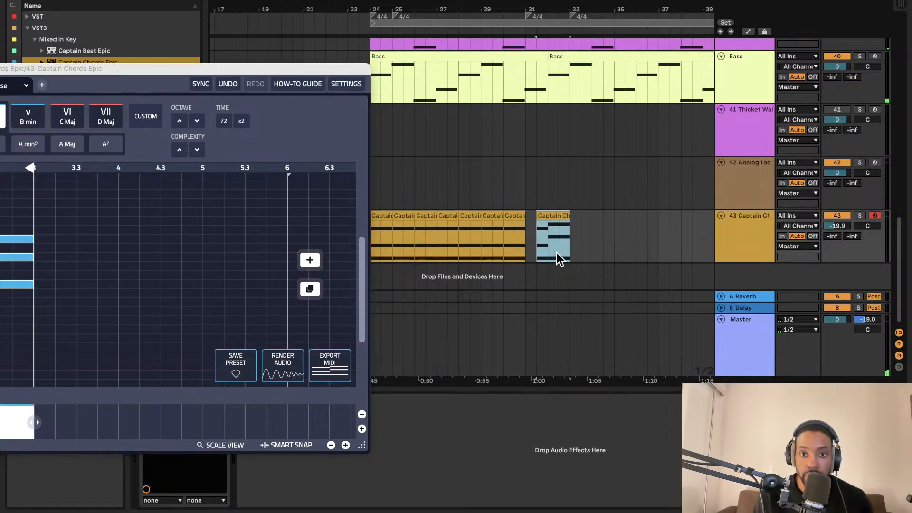
# - Redo the undone edits on track 43 until the A min clip at bar 31 and the E min clip at bar 32 are restored
pyautogui.click(121, 0)
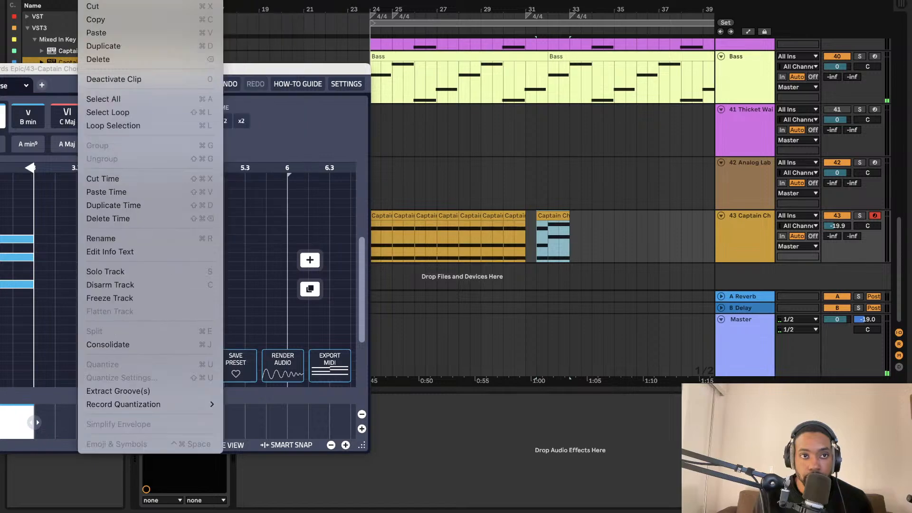
pyautogui.click(95, 0)
pyautogui.click(91, 0)
pyautogui.click(95, 0)
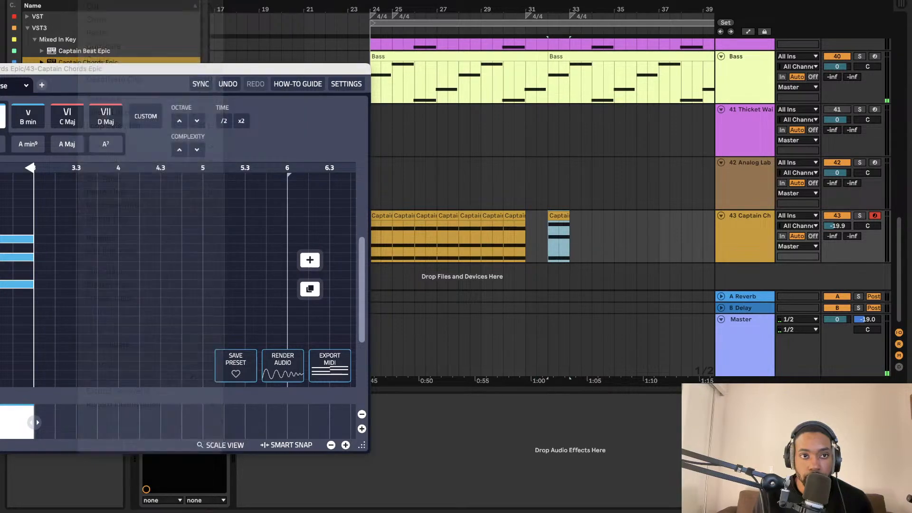
pyautogui.click(90, 0)
pyautogui.click(95, 0)
pyautogui.click(90, 0)
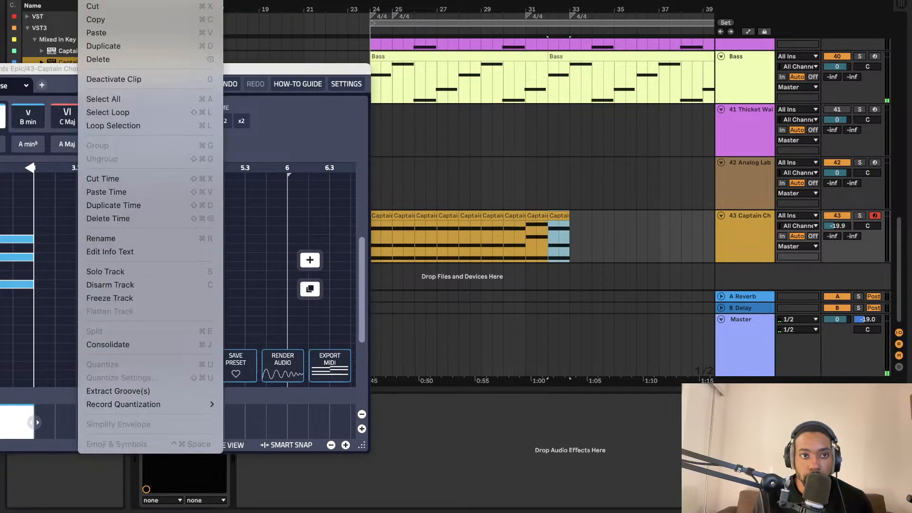
# - Play the arrangement from about bar 30 to hear the change from A min back to E min
pyautogui.click(657, 210)
pyautogui.press('space')
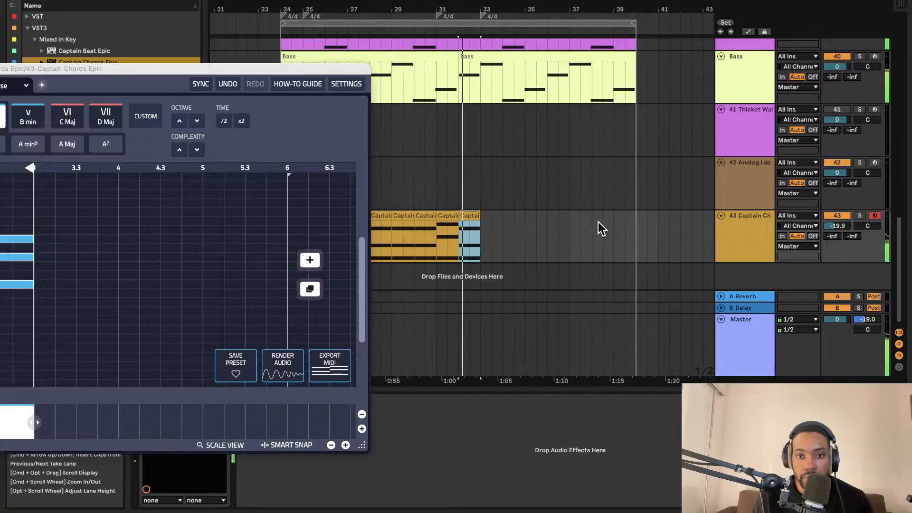
pyautogui.hscroll(-4, 541, 223)
pyautogui.click(498, 229)
pyautogui.press('space')
pyautogui.press('space')
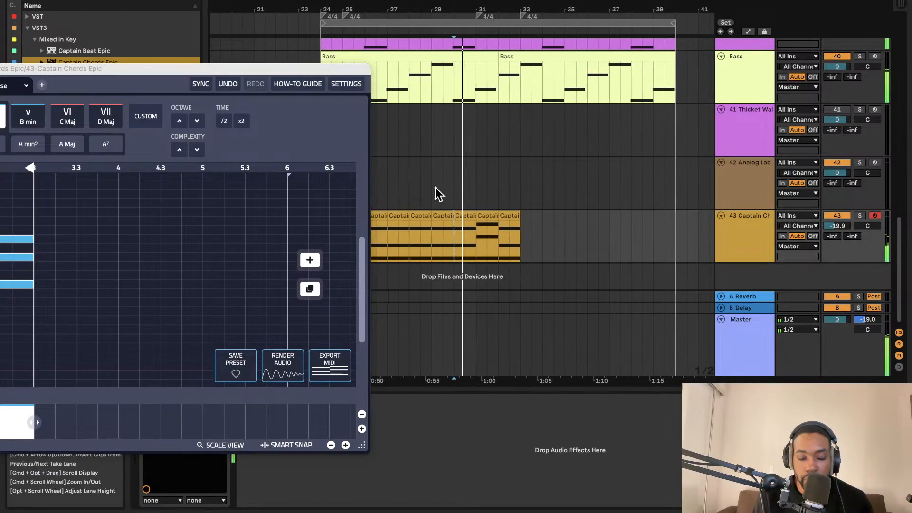
# - Toggle Play Music From Plugin in Captain Chords Epic, close the plug-in window and play the arrangement
pyautogui.moveTo(330, 71); pyautogui.dragTo(593, 79)
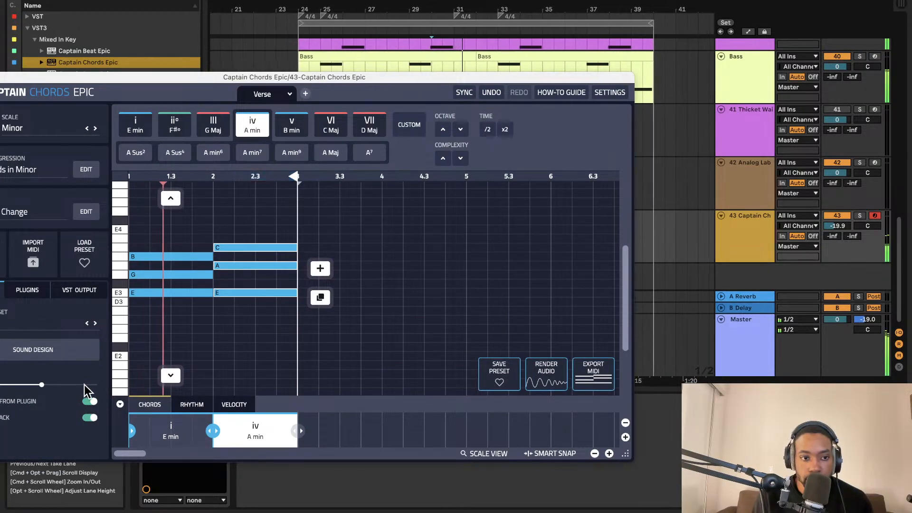
pyautogui.click(89, 402)
pyautogui.moveTo(75, 78); pyautogui.dragTo(238, 117)
pyautogui.click(114, 119)
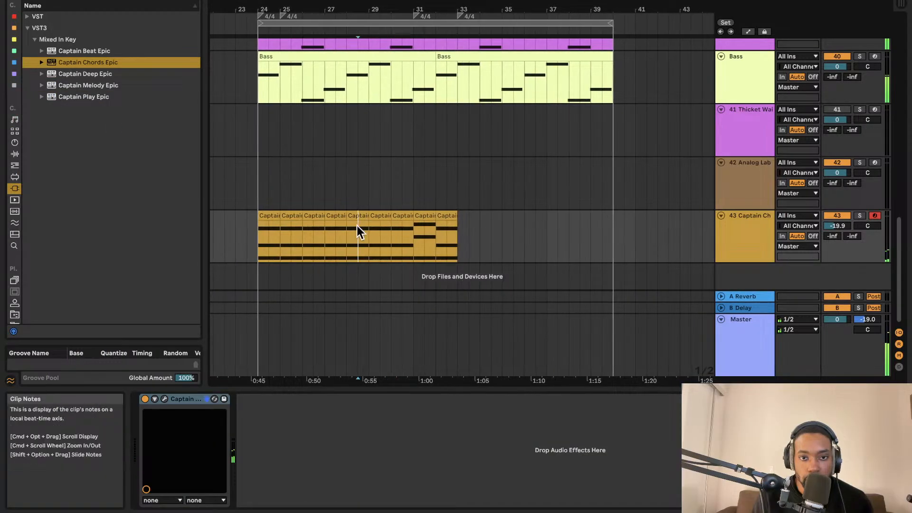
pyautogui.press('space')
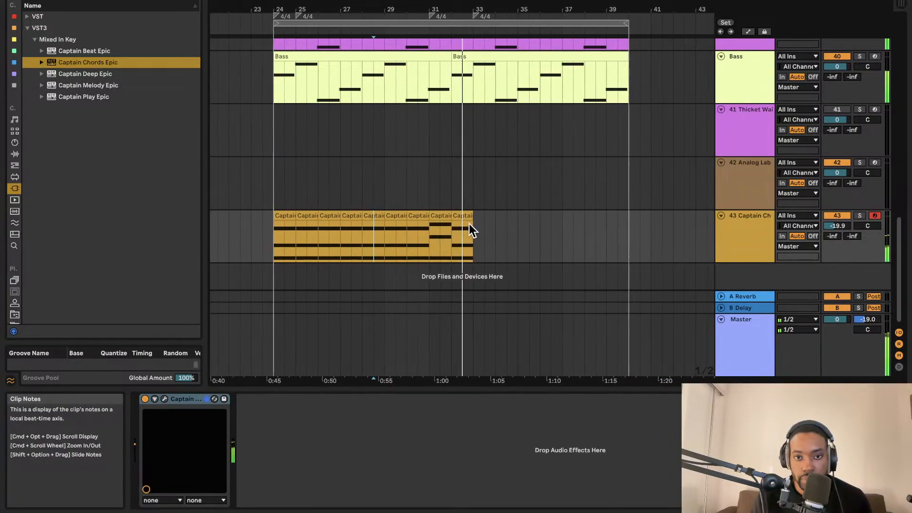
# - Duplicate the E min clip at bar 32 twice on track 43 and copy the A min clip from bar 31 to bar 35
pyautogui.click(452, 216)
pyautogui.press('super+d')
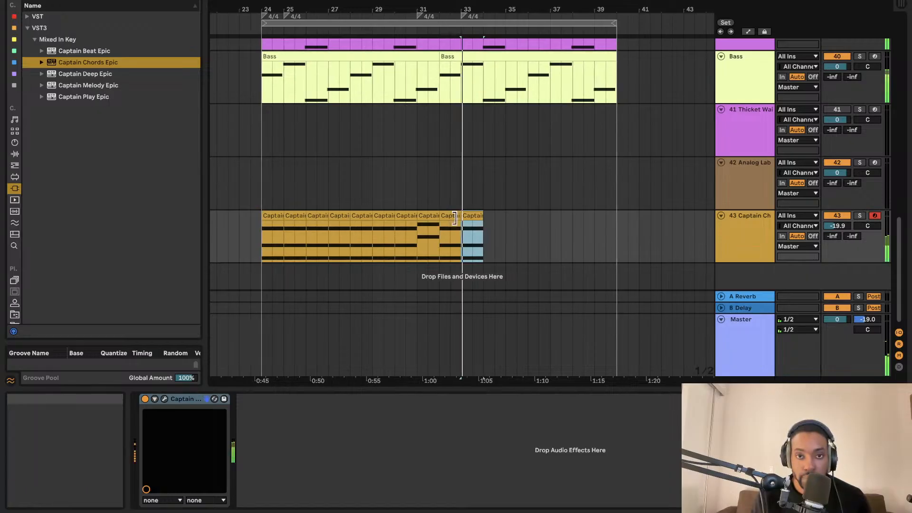
pyautogui.press('super+d')
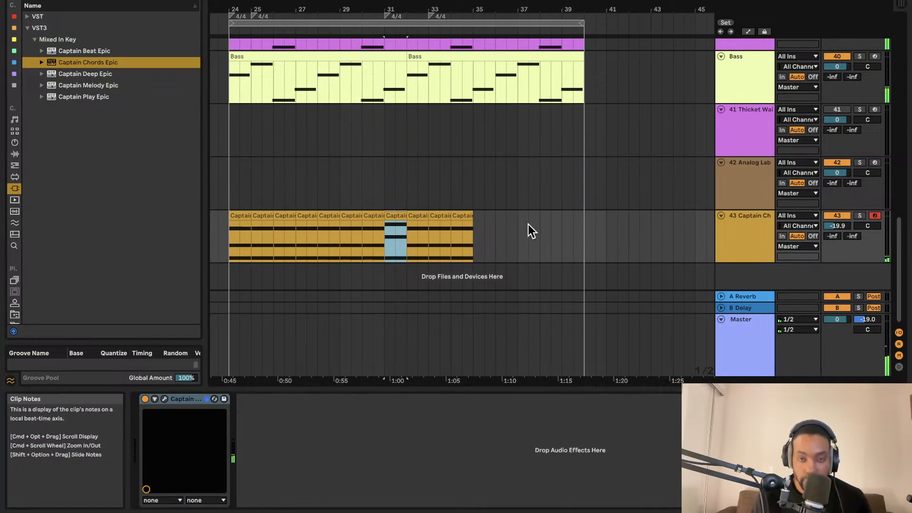
pyautogui.click(474, 232)
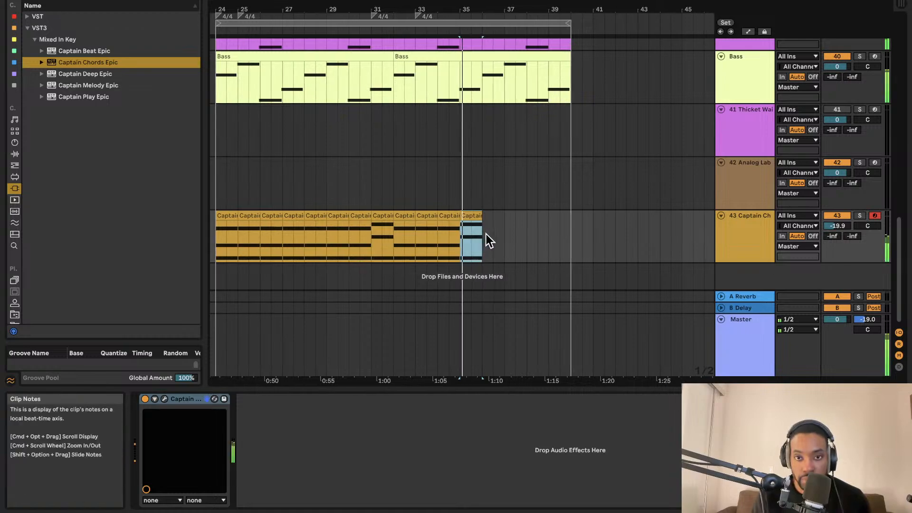
# - Reopen Captain Chords Epic from track 43 and add a third chord at bar 3, set to v B min
pyautogui.click(167, 398)
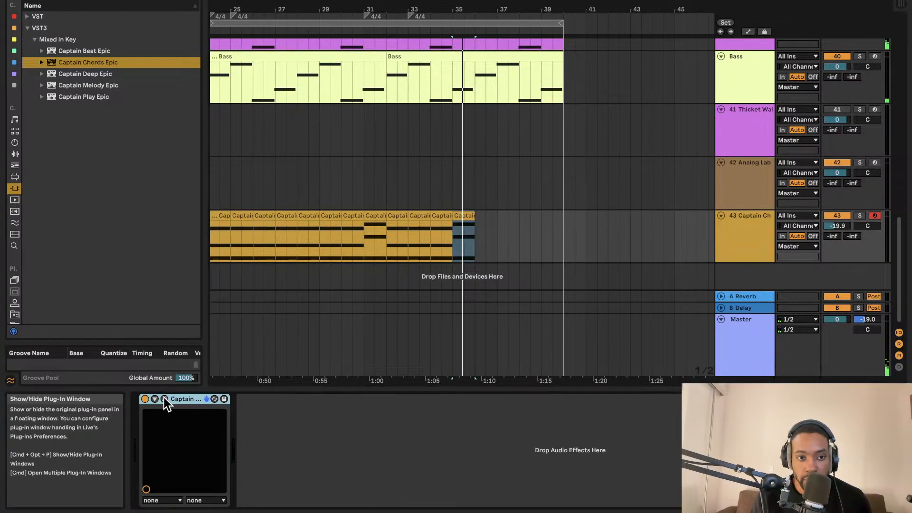
pyautogui.click(164, 399)
pyautogui.click(236, 345)
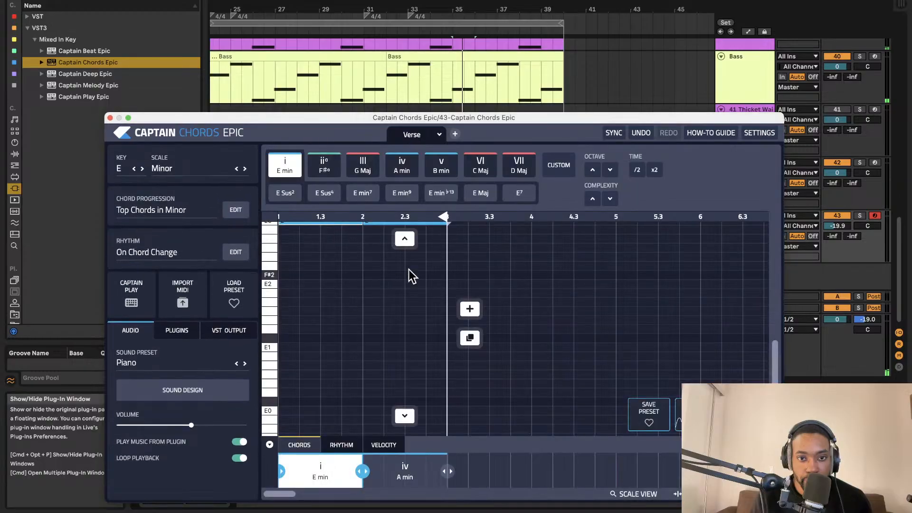
pyautogui.scroll(4, 336, 237)
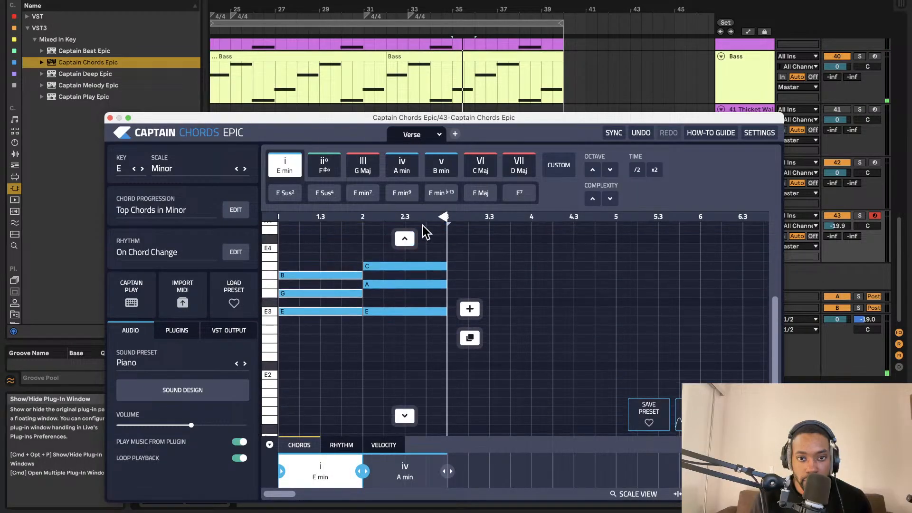
pyautogui.click(470, 310)
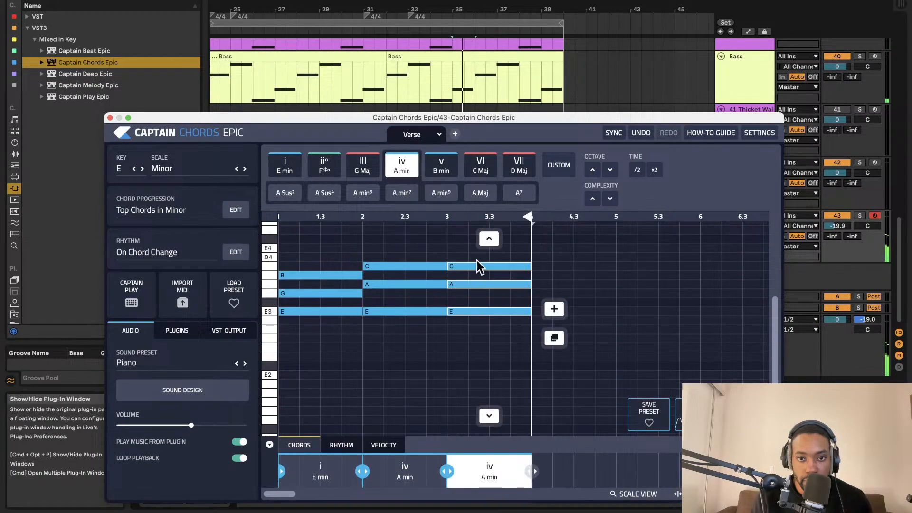
pyautogui.click(441, 168)
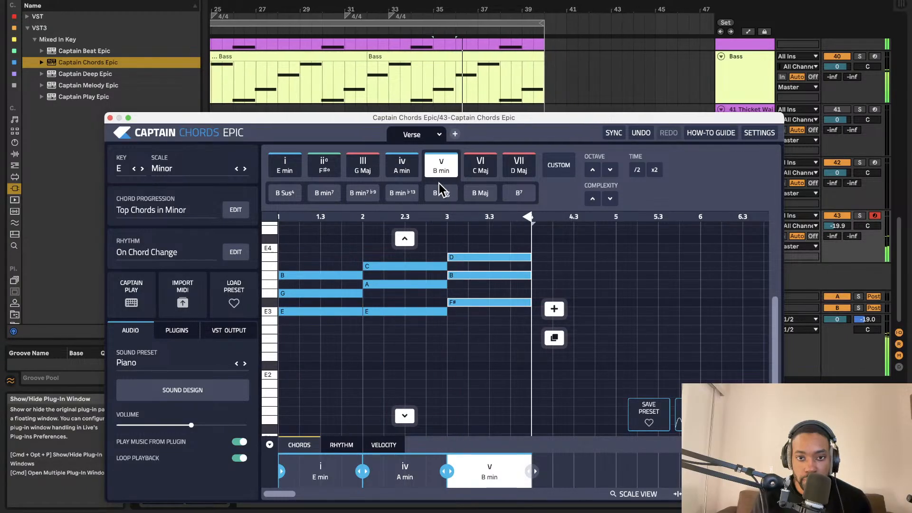
# - Audition B Aug, B min♭13 and B Maj as the third chord, and undo the switch to B Maj
pyautogui.click(451, 195)
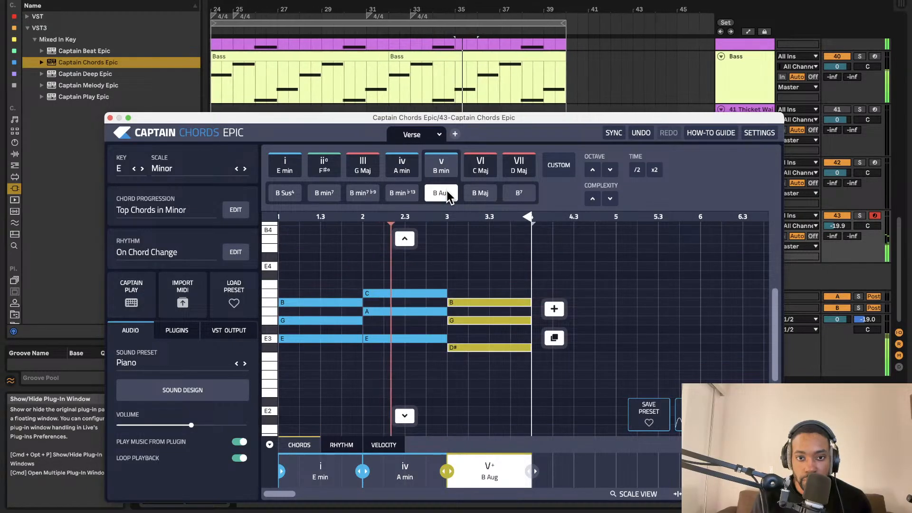
pyautogui.click(404, 194)
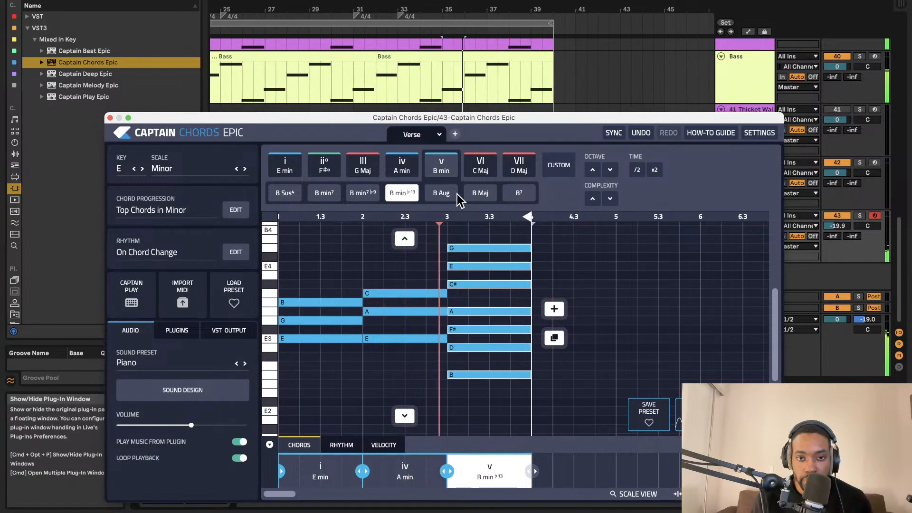
pyautogui.click(473, 194)
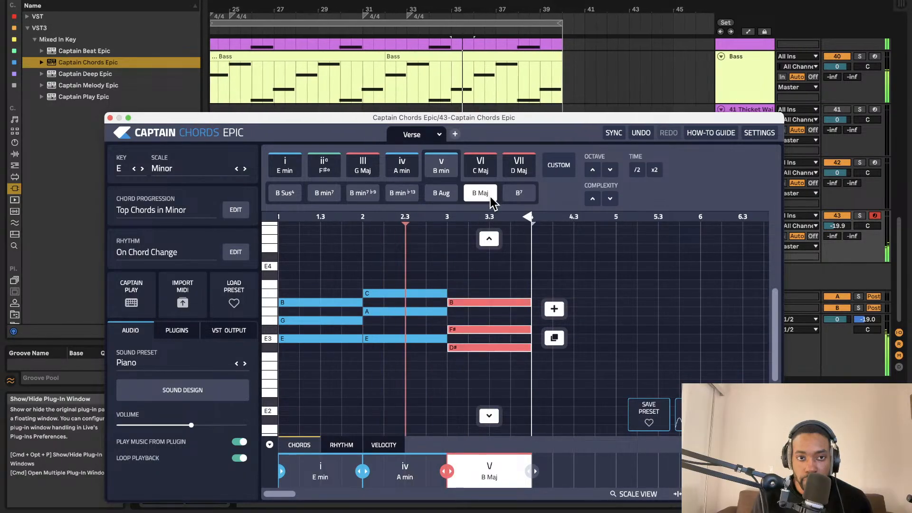
pyautogui.press('super+z')
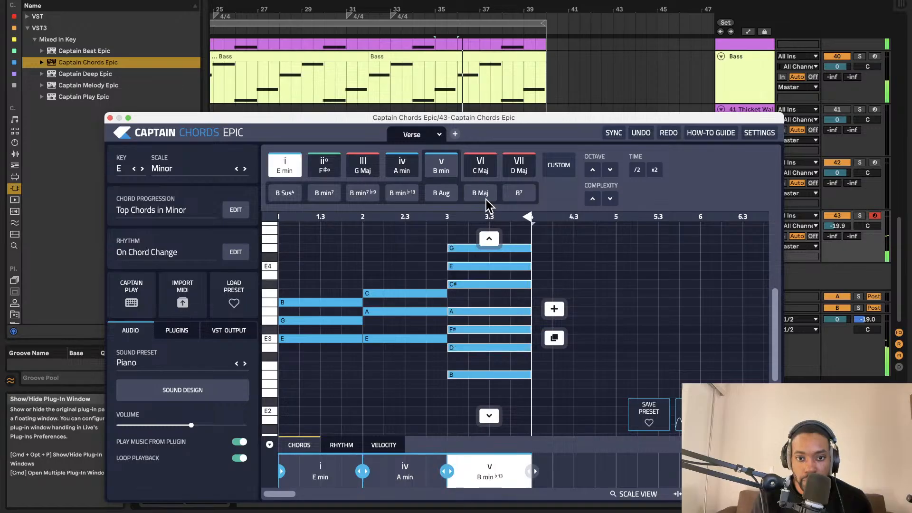
# - Change the third chord to III G Maj and export the three-chord MIDI onto track 43 at bar 36
pyautogui.click(402, 167)
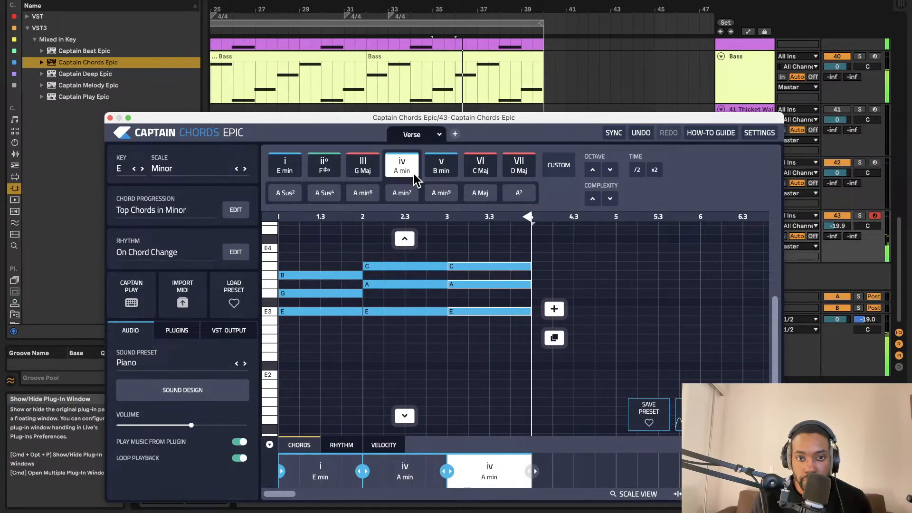
pyautogui.click(372, 176)
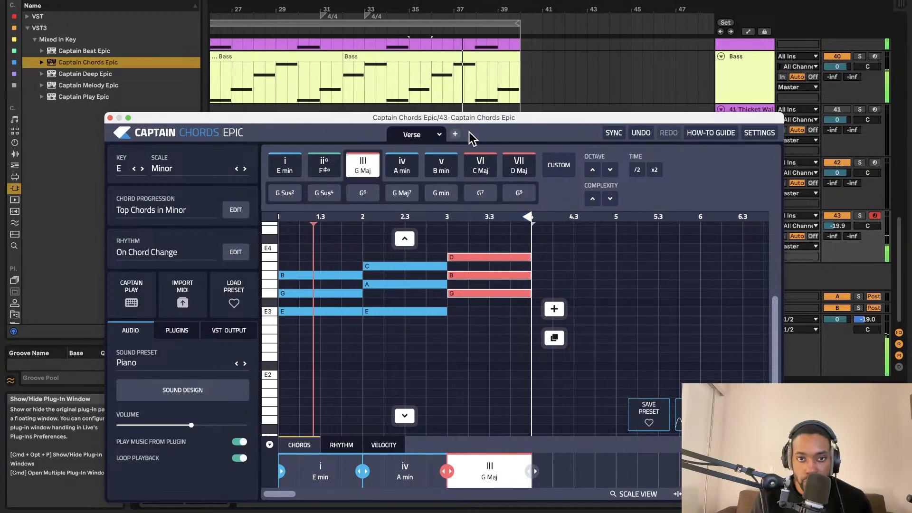
pyautogui.moveTo(473, 118); pyautogui.dragTo(99, 58)
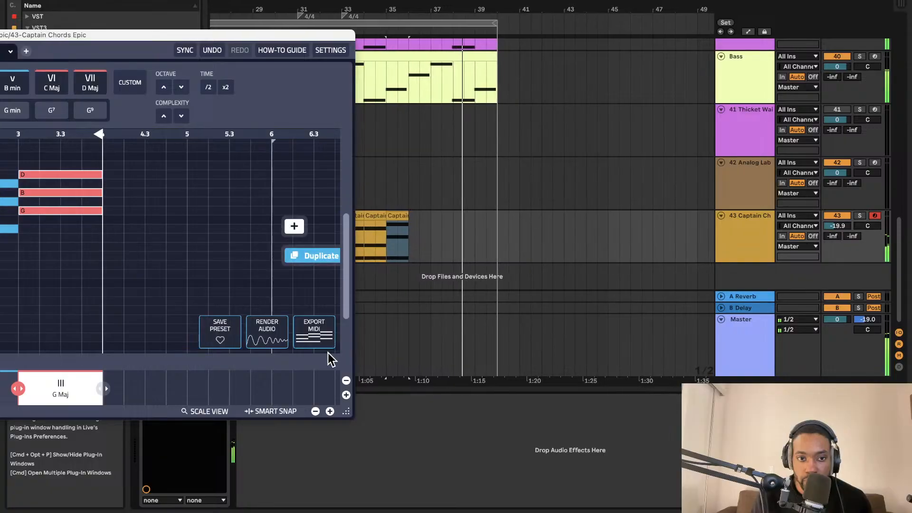
pyautogui.moveTo(304, 341)
pyautogui.mouseDown()
pyautogui.moveTo(390, 291)
pyautogui.moveTo(414, 245)
pyautogui.moveTo(407, 250)
pyautogui.mouseUp()
pyautogui.click(520, 268)
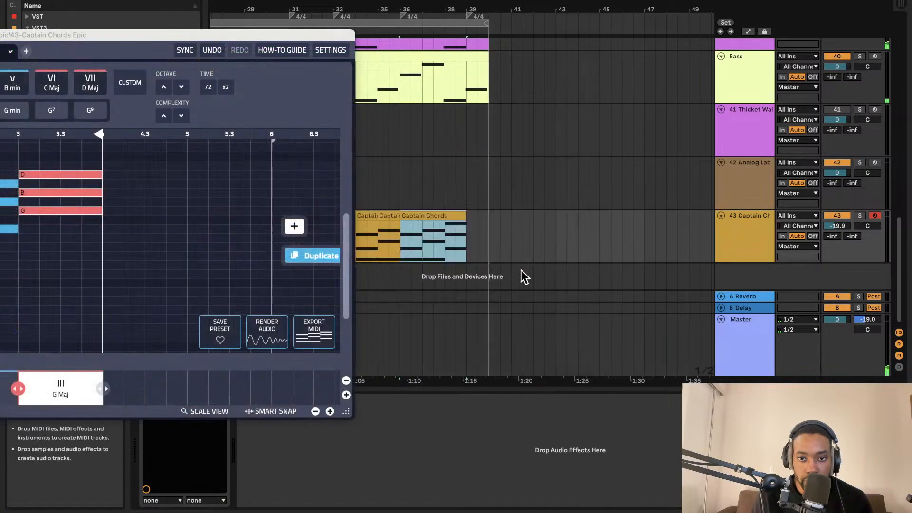
# - Turn off Play Music From Plugin in Captain Chords Epic, close the plug-in window and stop playback
pyautogui.moveTo(162, 35); pyautogui.dragTo(552, 60)
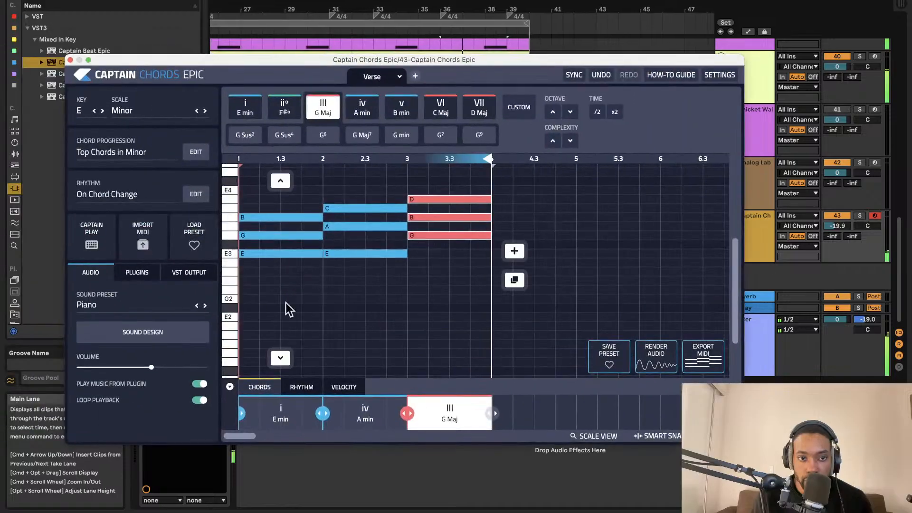
pyautogui.click(200, 384)
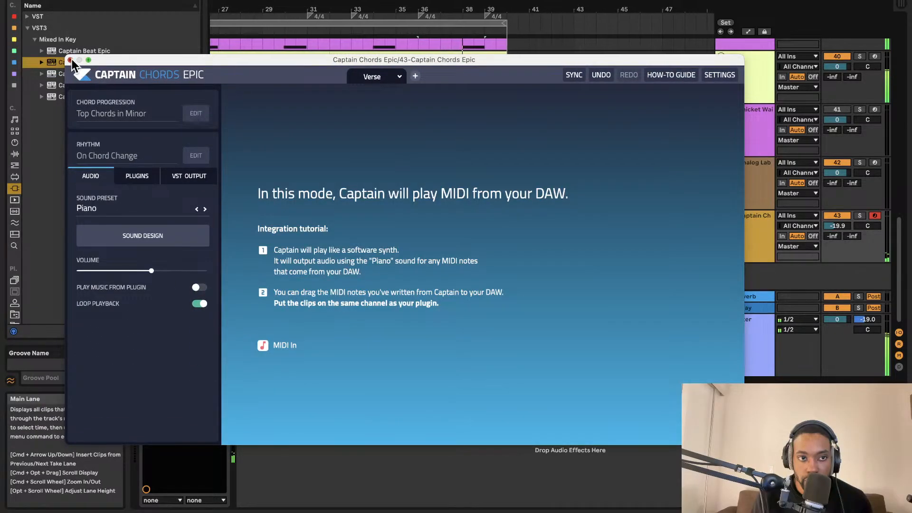
pyautogui.click(70, 60)
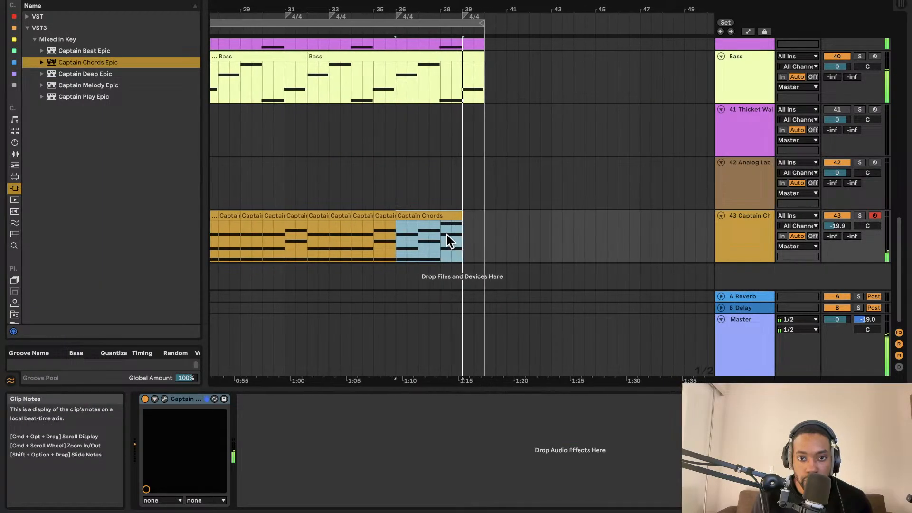
pyautogui.press('space')
# - Copy the E min bar at bar 36 on track 43 to bar 39 and play the result
pyautogui.moveTo(411, 231); pyautogui.dragTo(394, 232)
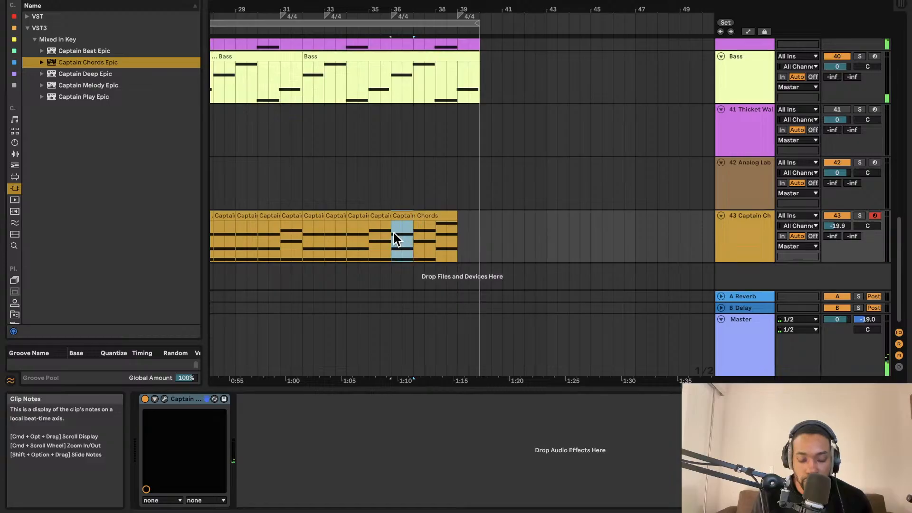
pyautogui.press('super+c')
pyautogui.click(466, 238)
pyautogui.press('super+v')
pyautogui.press('space')
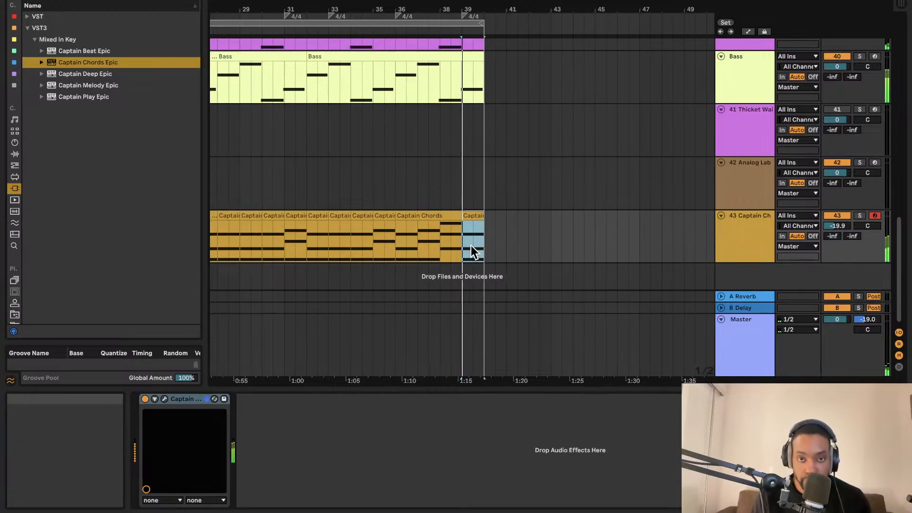
pyautogui.hscroll(-3, 439, 242)
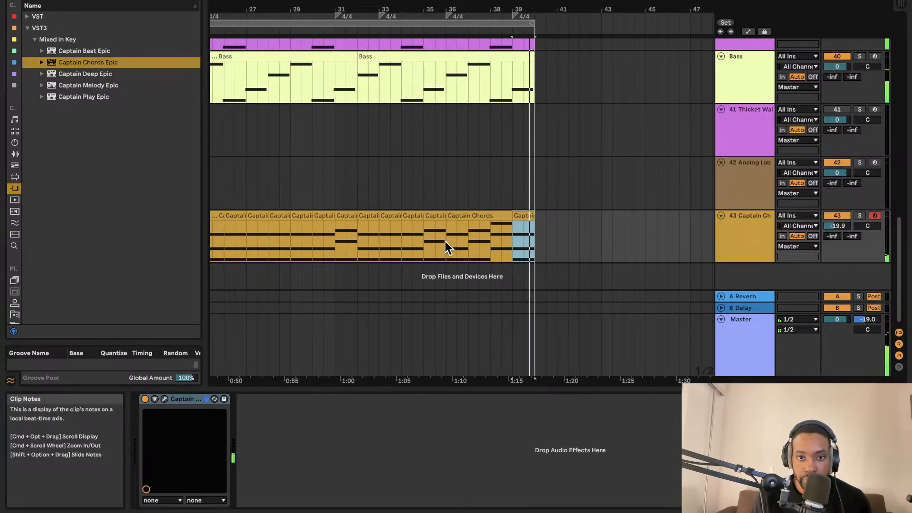
# - Select the chord clips from bar 36 to bar 40 and add a locator at bar 36
pyautogui.moveTo(445, 242); pyautogui.dragTo(531, 237)
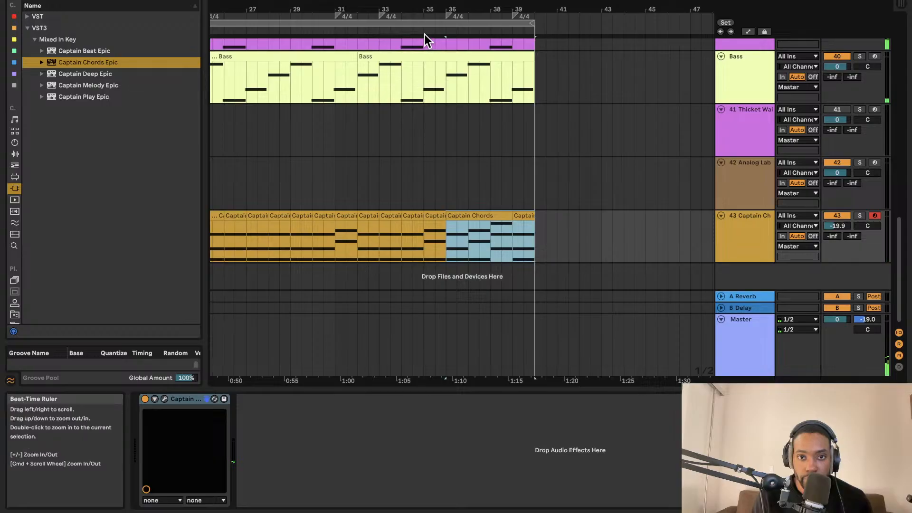
pyautogui.rightClick(444, 30)
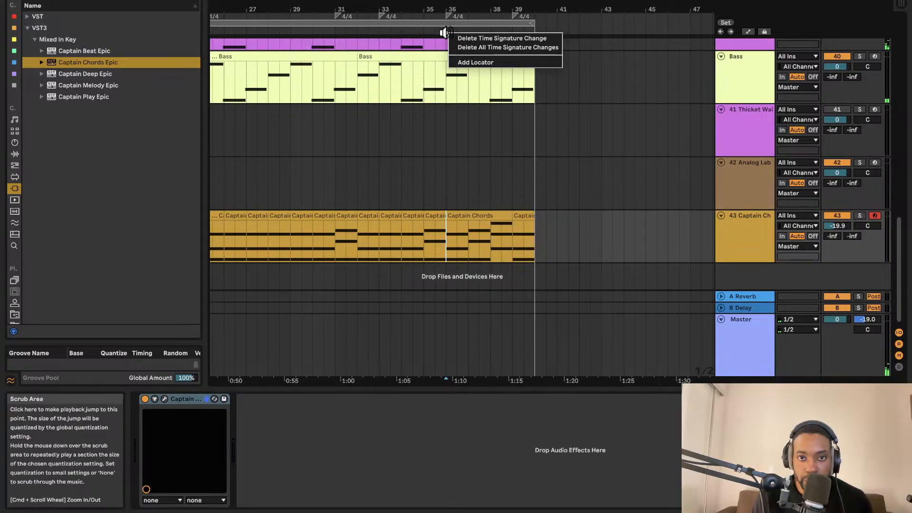
pyautogui.click(461, 62)
pyautogui.scroll(1, 476, 187)
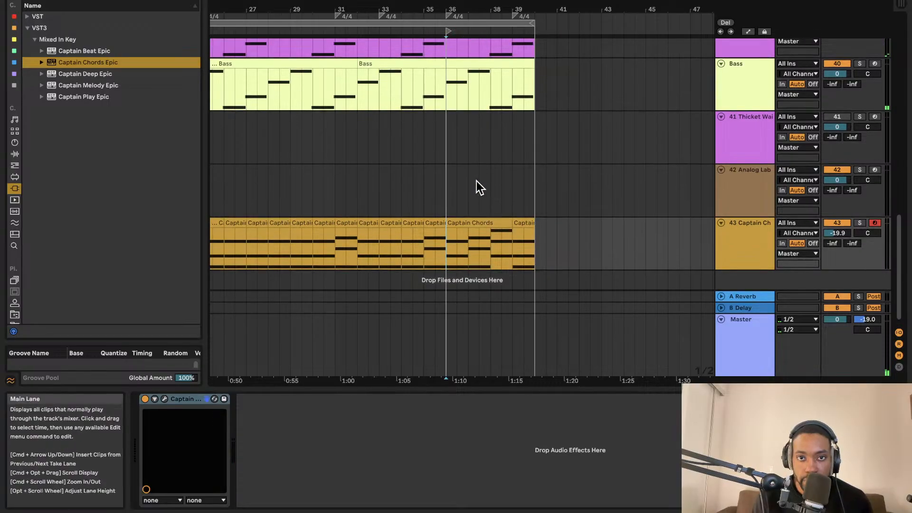
# - Play the arrangement through the chord clips and list the Arturia instruments under VST3 in the browser
pyautogui.click(447, 126)
pyautogui.hscroll(-1, 457, 44)
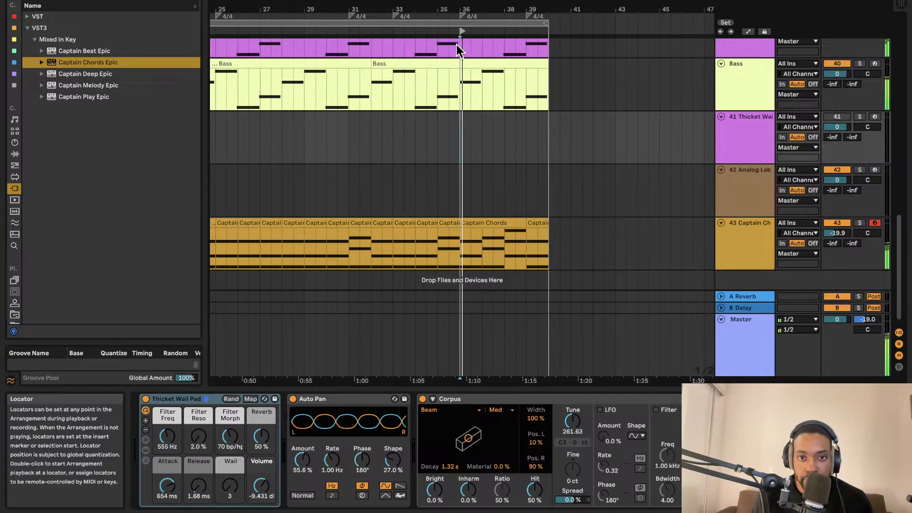
pyautogui.hscroll(-3, 439, 144)
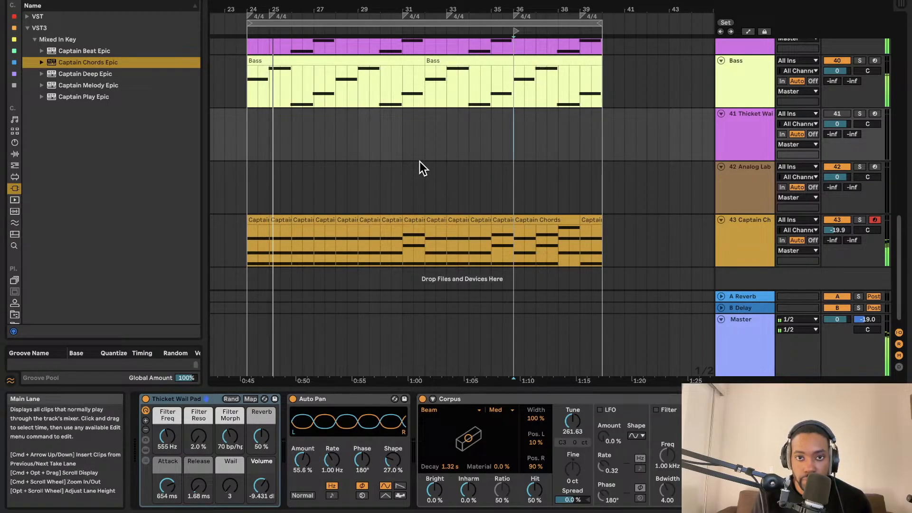
pyautogui.scroll(3, 420, 162)
pyautogui.hscroll(-1, 420, 162)
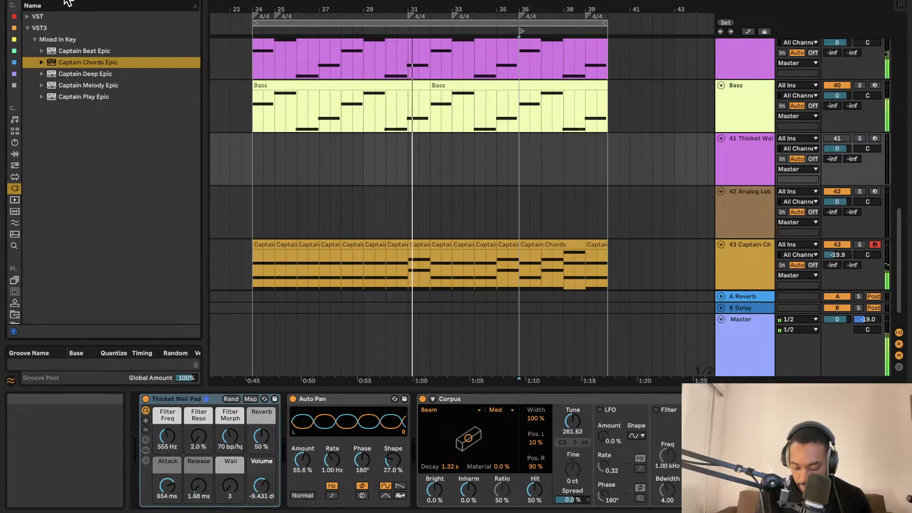
pyautogui.scroll(10, 68, 2)
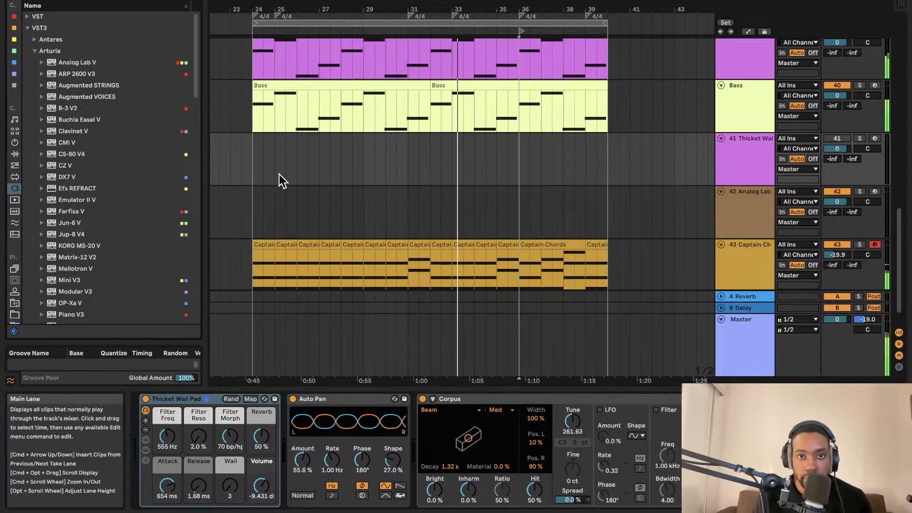
# - Move the loop start to bar 36 and duplicate bars 36 to 40 on all tracks, extending the section to bar 44
pyautogui.hscroll(3, 261, 24)
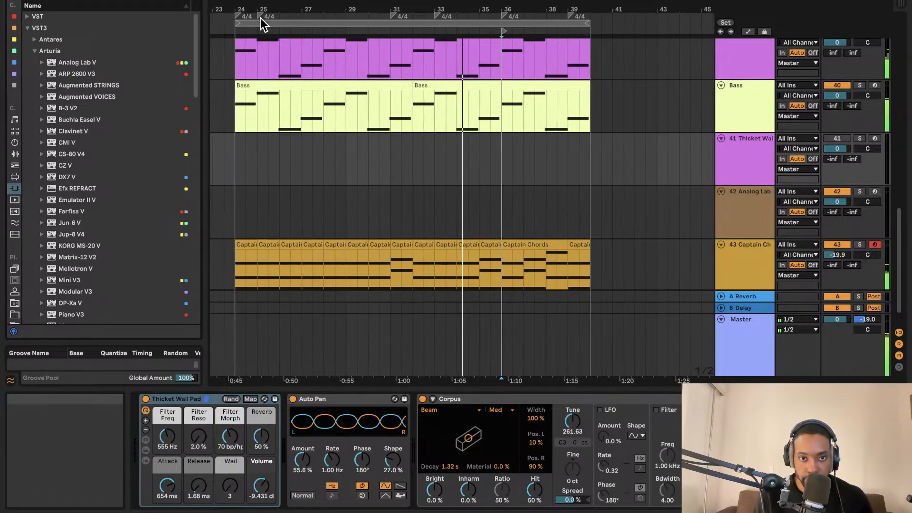
pyautogui.scroll(2, 299, 88)
pyautogui.scroll(-1, 297, 87)
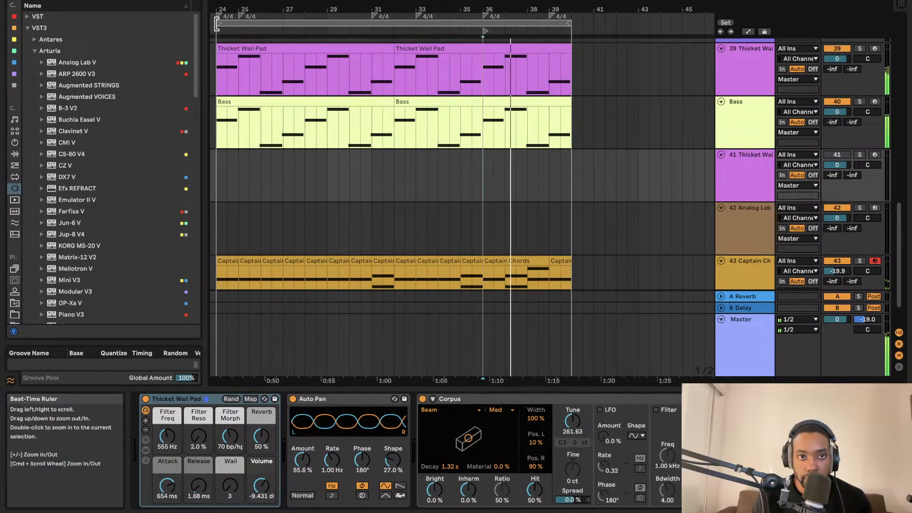
pyautogui.moveTo(219, 24); pyautogui.dragTo(485, 24)
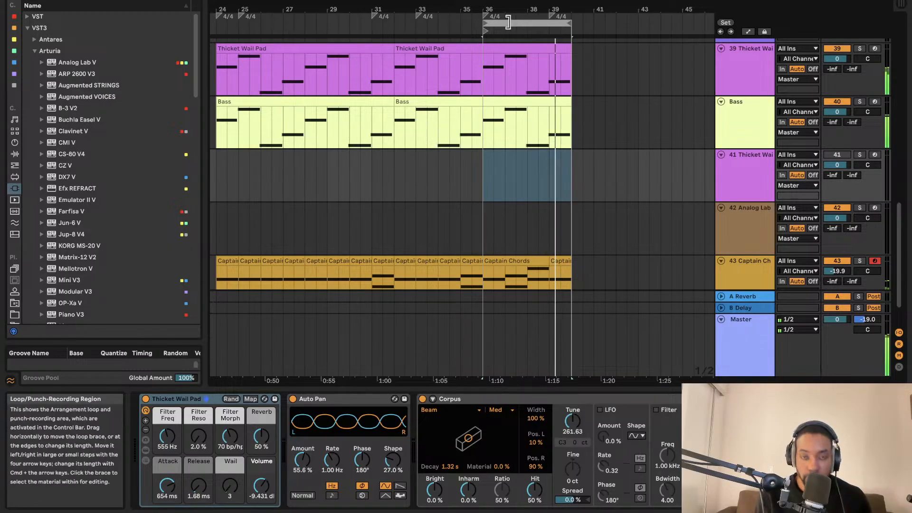
pyautogui.press('super+d')
pyautogui.hscroll(3, 523, 101)
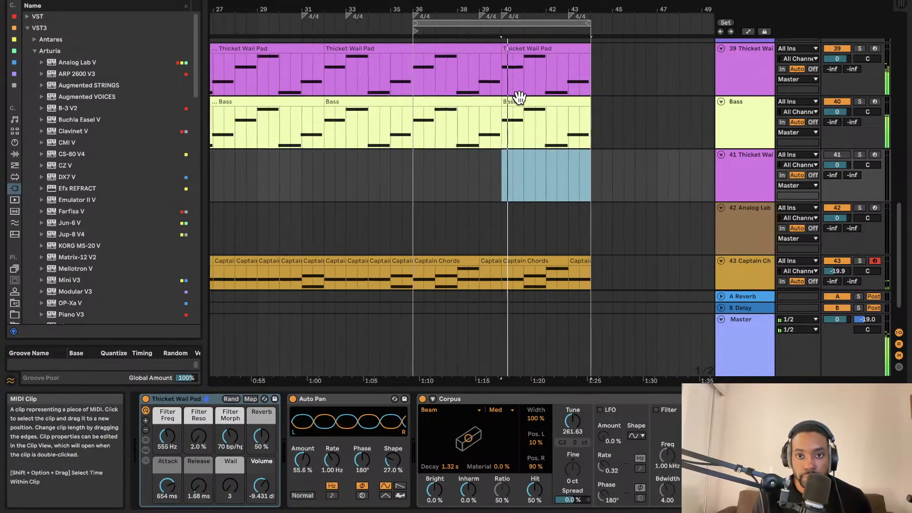
# - Duplicate the looped bars 36 to 44 onto bars 44 to 52 and move the loop start back to bar 24
pyautogui.click(490, 22)
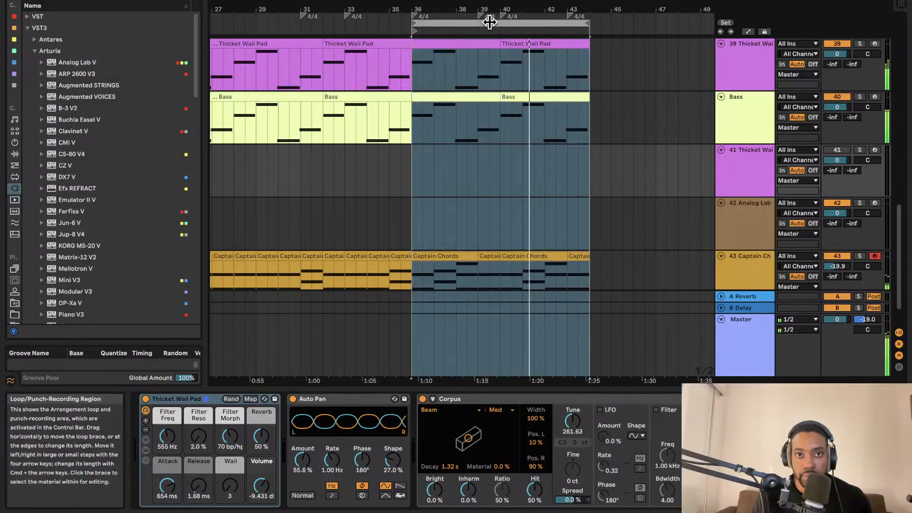
pyautogui.press('super+d')
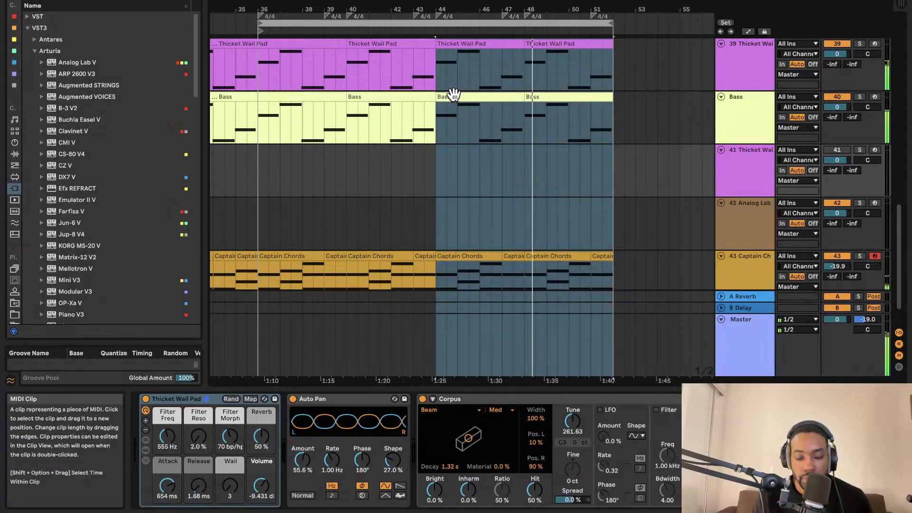
pyautogui.press('-')
pyautogui.press('-')
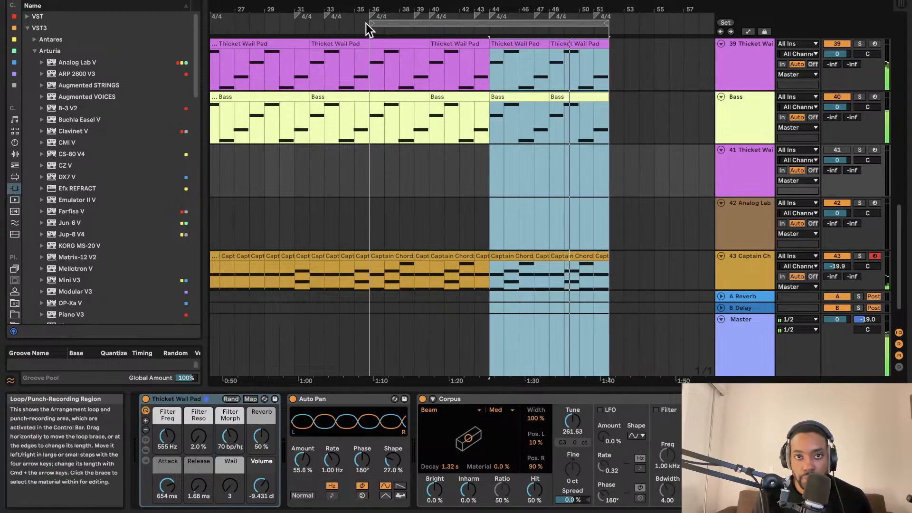
pyautogui.press('-')
pyautogui.moveTo(477, 25); pyautogui.dragTo(352, 31)
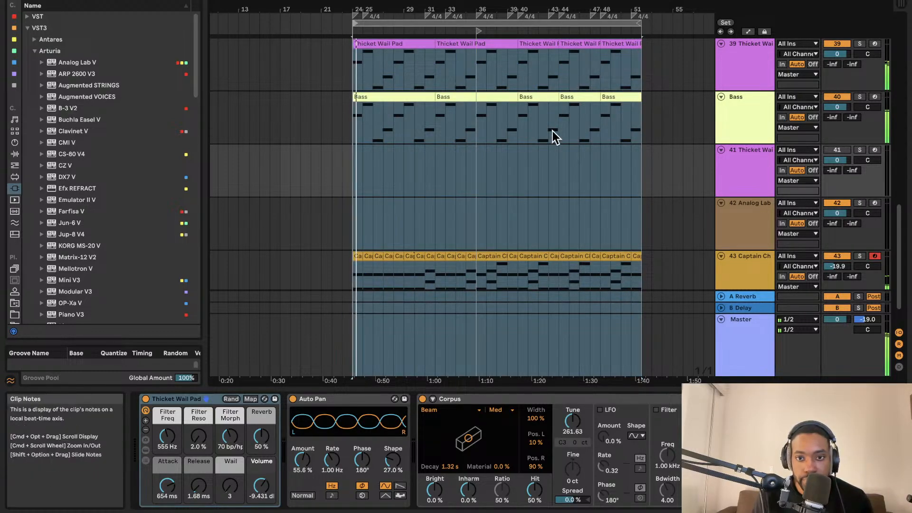
# - Load Arturia's Augmented STRINGS onto a new MIDI track below track 43
pyautogui.scroll(-2, 533, 147)
pyautogui.scroll(4, 532, 147)
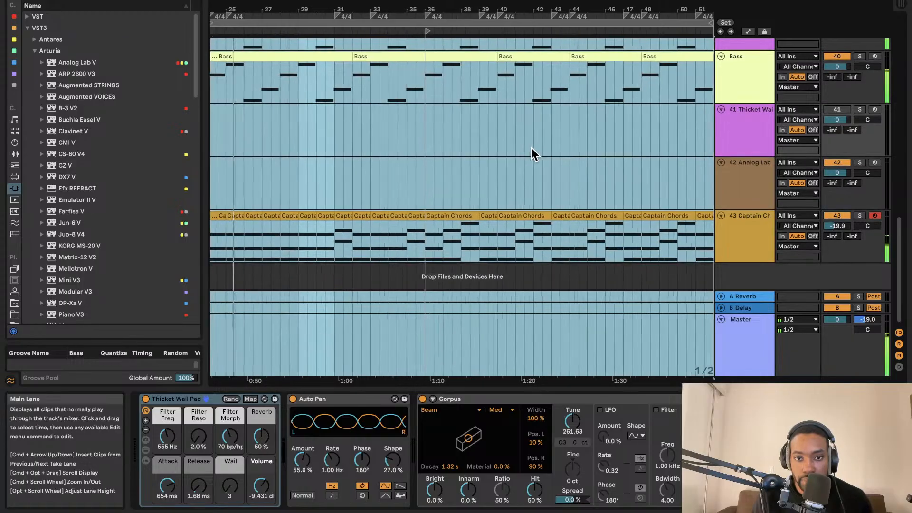
pyautogui.hscroll(-3, 435, 148)
pyautogui.scroll(2, 437, 153)
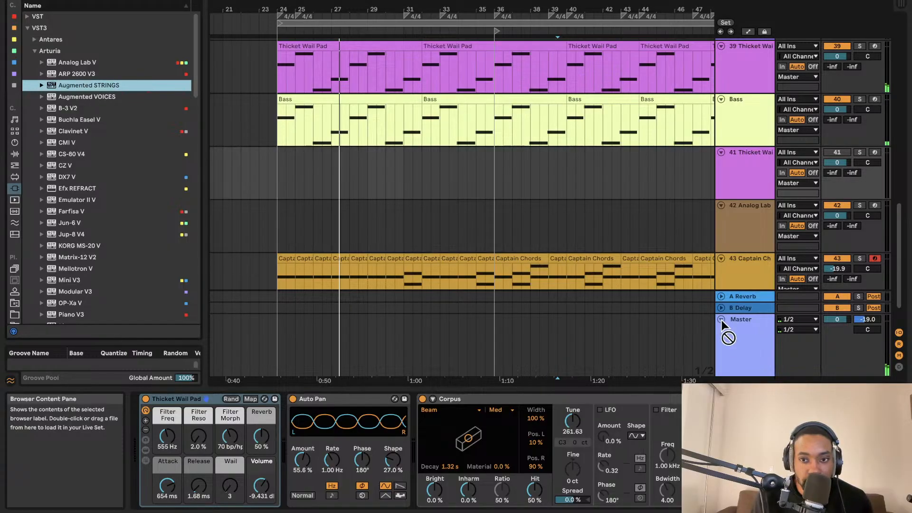
pyautogui.moveTo(721, 320); pyautogui.dragTo(702, 277)
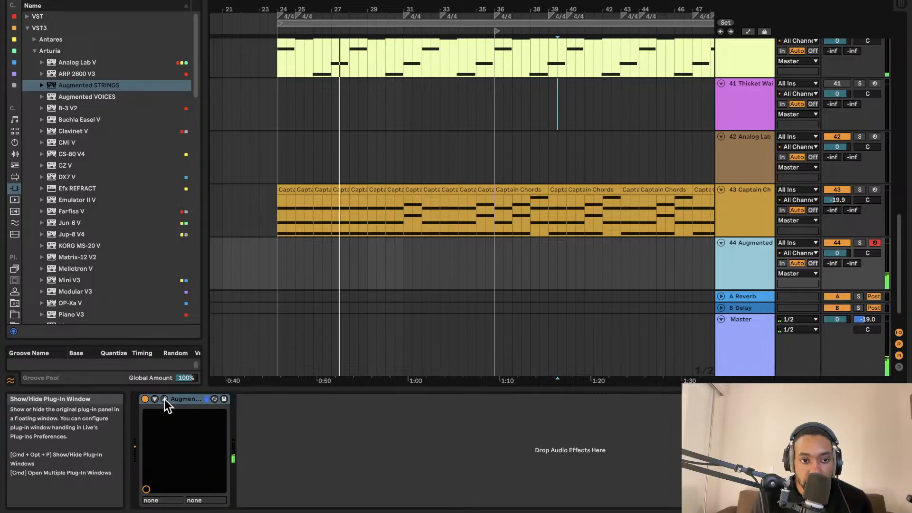
# - Copy the E min clip at bar 24 from track 43 to the Augmented STRINGS track and duplicate it six times
pyautogui.click(287, 190)
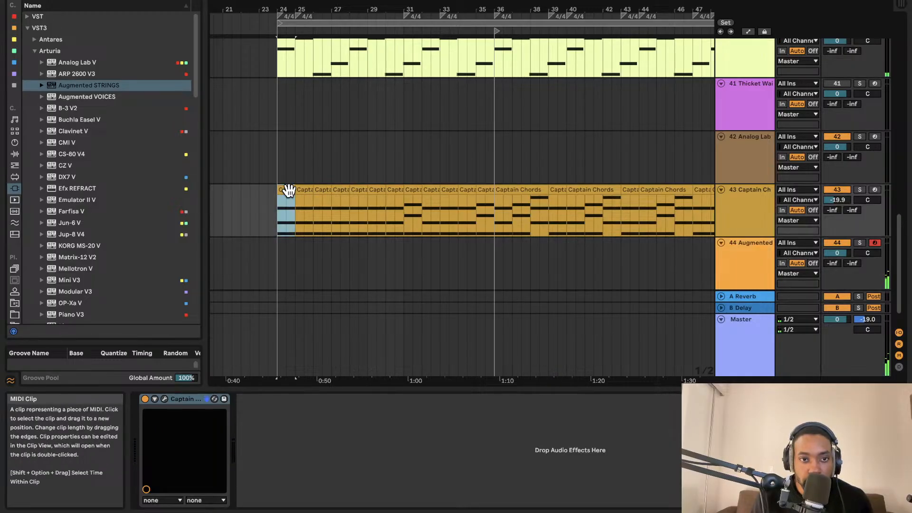
pyautogui.moveTo(287, 190); pyautogui.dragTo(285, 244)
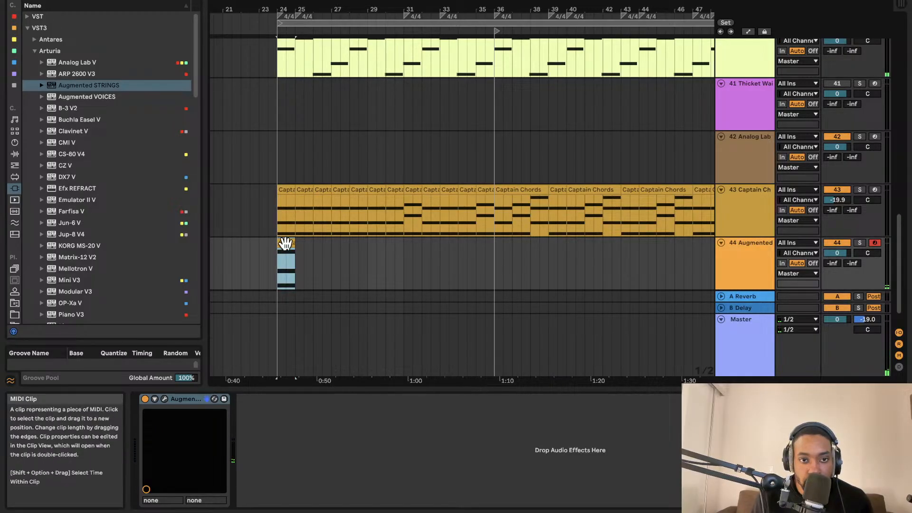
pyautogui.press('super+d')
pyautogui.press('super+d')
pyautogui.press('super+d')
pyautogui.press('super+d')
pyautogui.press('super+d')
pyautogui.press('super+d')
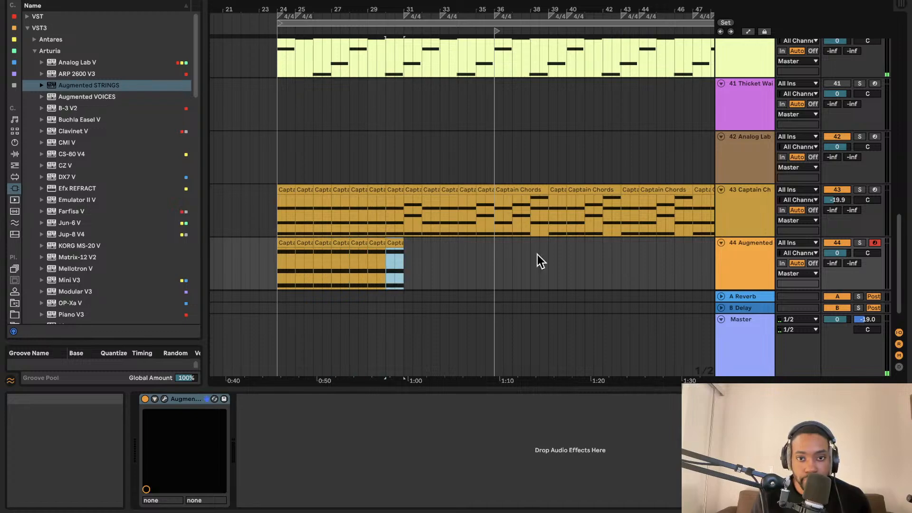
# - Color the Augmented STRINGS track teal and assign the track color to its clips
pyautogui.rightClick(743, 261)
pyautogui.click(816, 460)
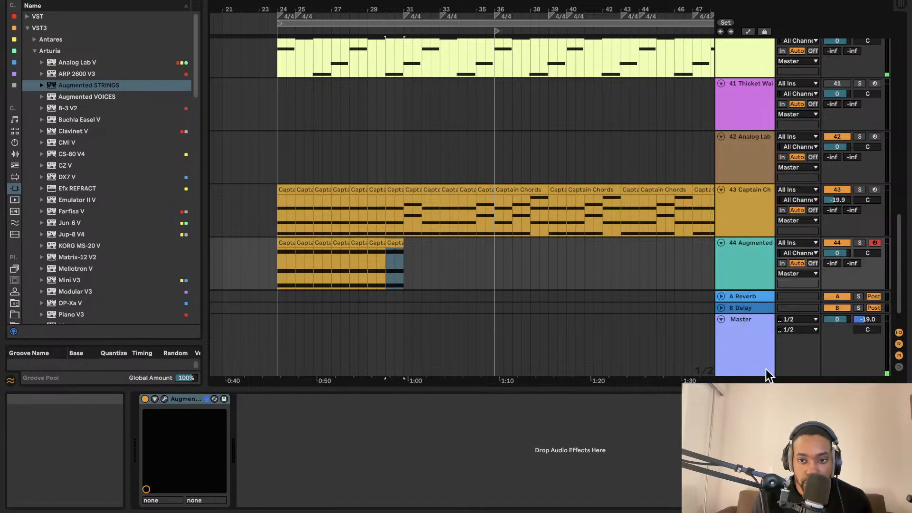
pyautogui.rightClick(751, 282)
pyautogui.click(854, 257)
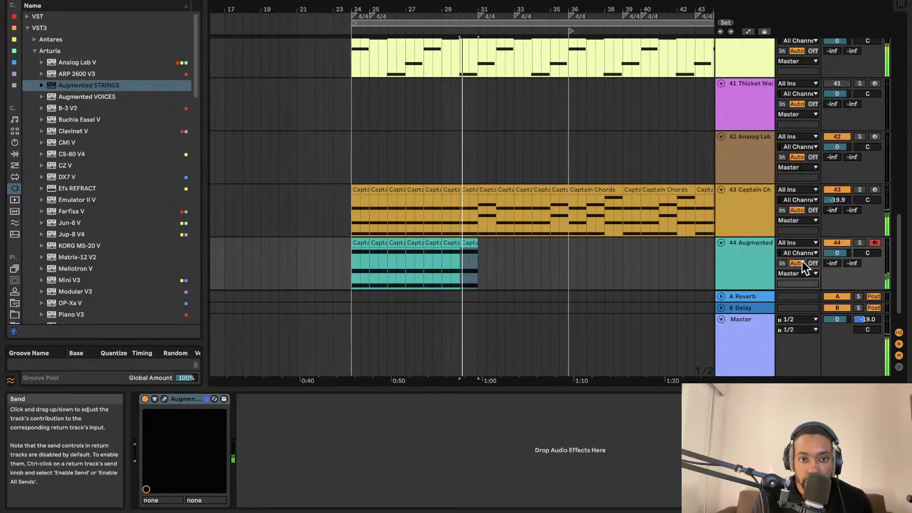
# - Play from bar 24 and lower the Augmented STRINGS track volume to about -10.6 dB
pyautogui.click(350, 272)
pyautogui.press('space')
pyautogui.press('space')
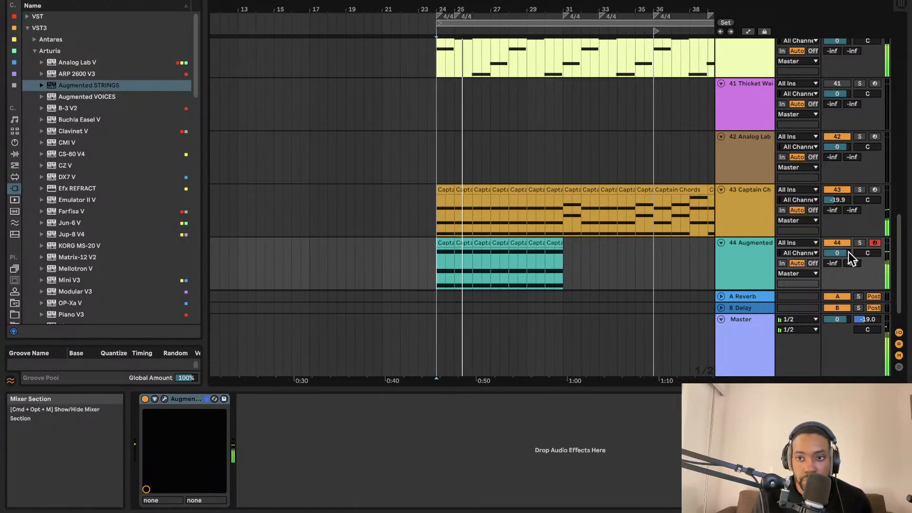
pyautogui.moveTo(848, 252)
pyautogui.mouseDown()
pyautogui.moveTo(849, 266)
pyautogui.moveTo(848, 253)
pyautogui.mouseUp()
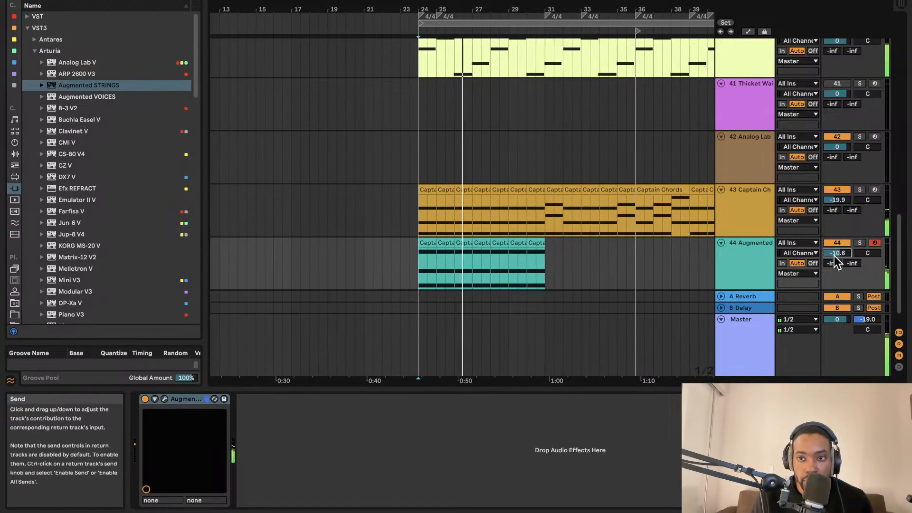
# - Add a locator at bar 40 of the arrangement
pyautogui.moveTo(536, 250); pyautogui.dragTo(519, 242)
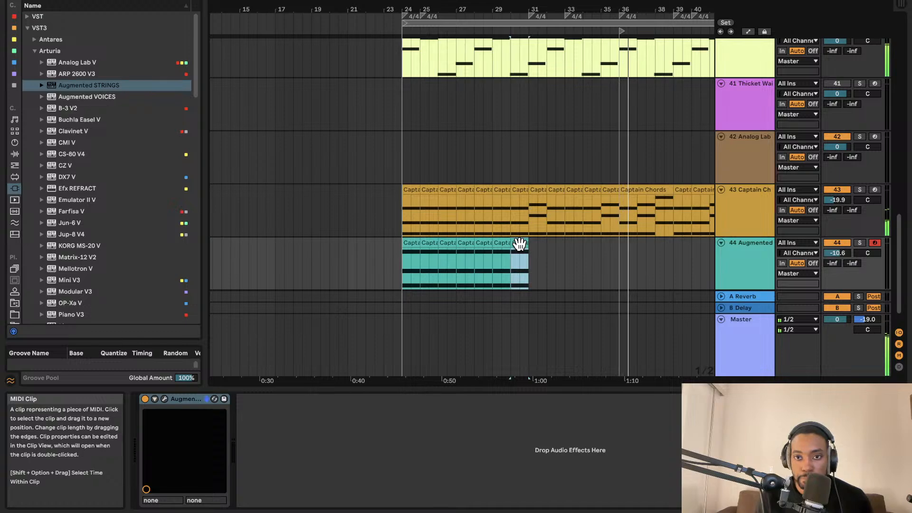
pyautogui.hscroll(5, 572, 240)
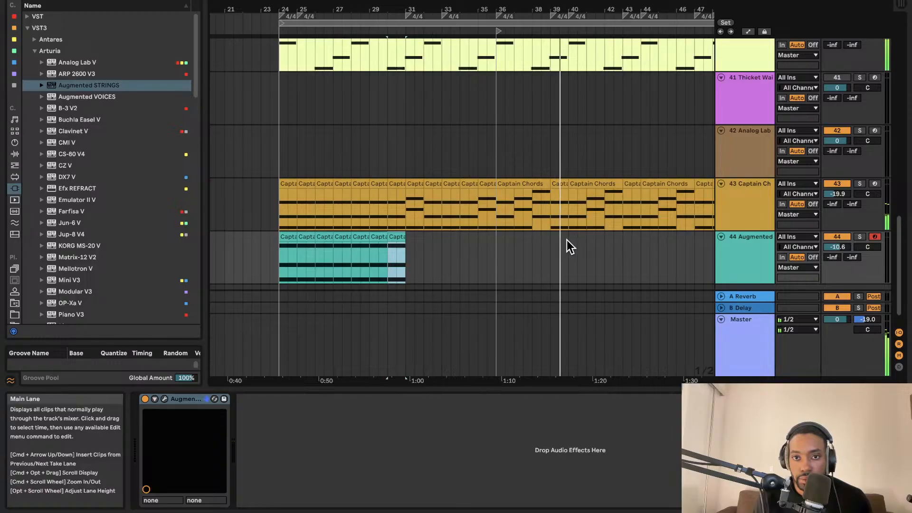
pyautogui.hscroll(5, 559, 240)
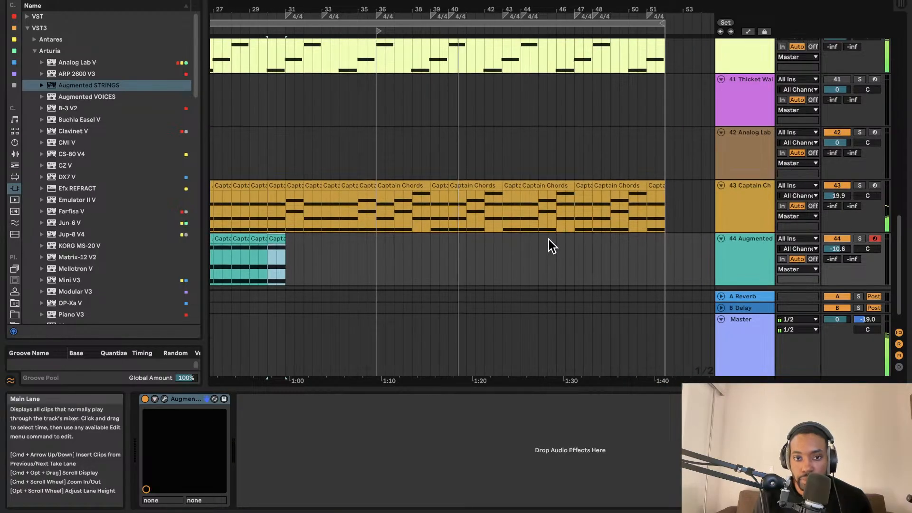
pyautogui.scroll(3, 548, 239)
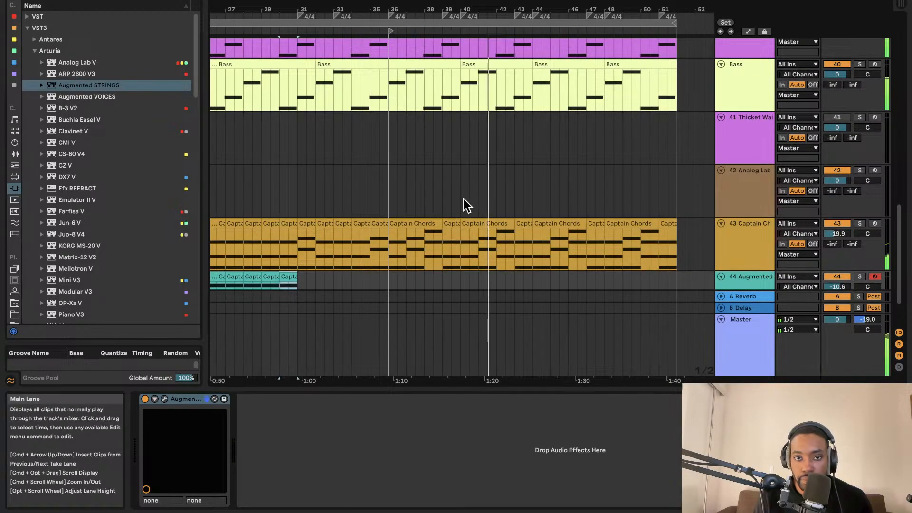
pyautogui.rightClick(461, 34)
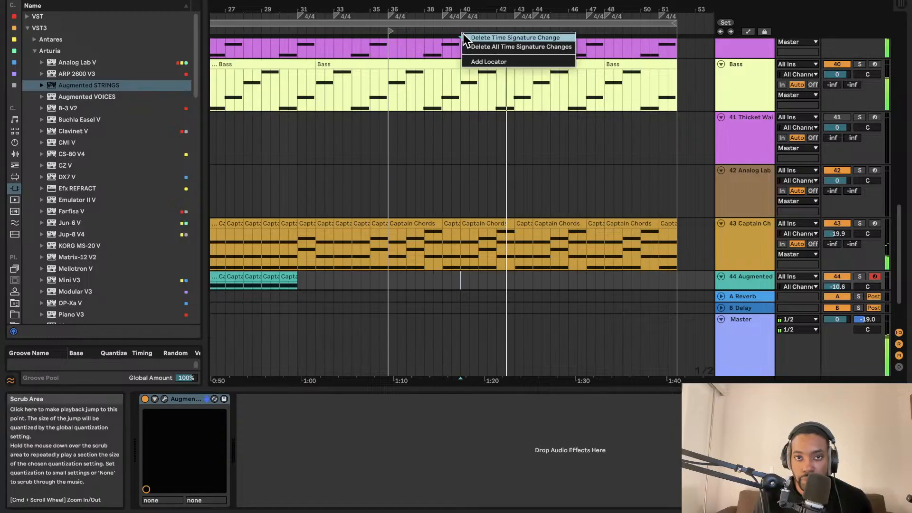
pyautogui.click(479, 61)
pyautogui.click(514, 185)
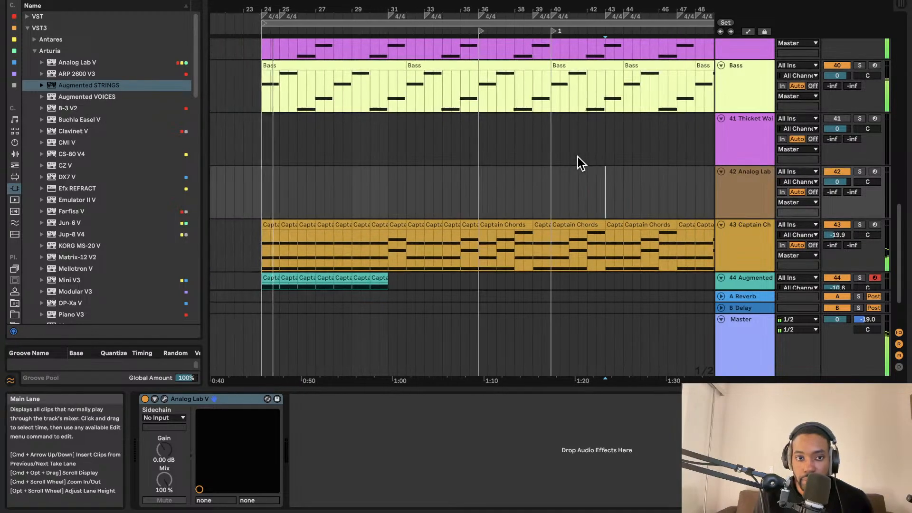
# - Search the browser for "eq" and add EQ Eight from the EQ & Filters audio effects to the Augmented STRINGS track
pyautogui.scroll(-3, 539, 150)
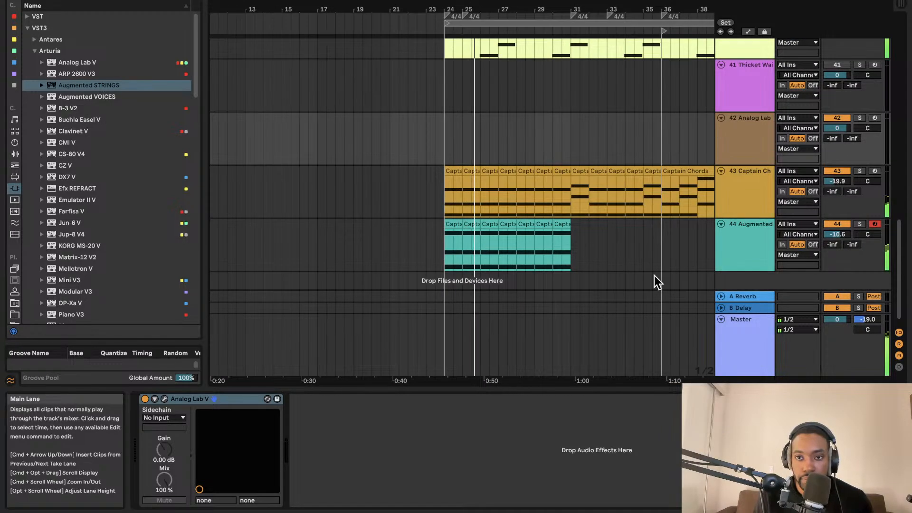
pyautogui.click(717, 254)
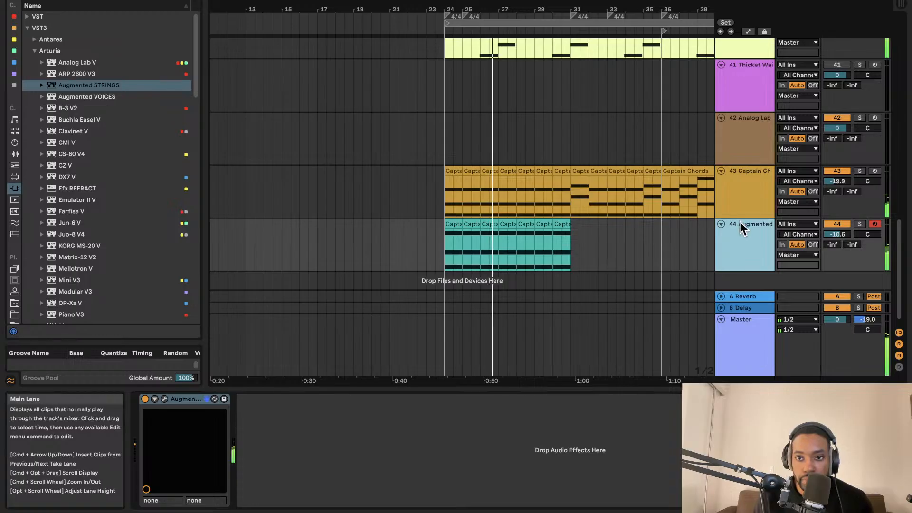
pyautogui.click(74, 1)
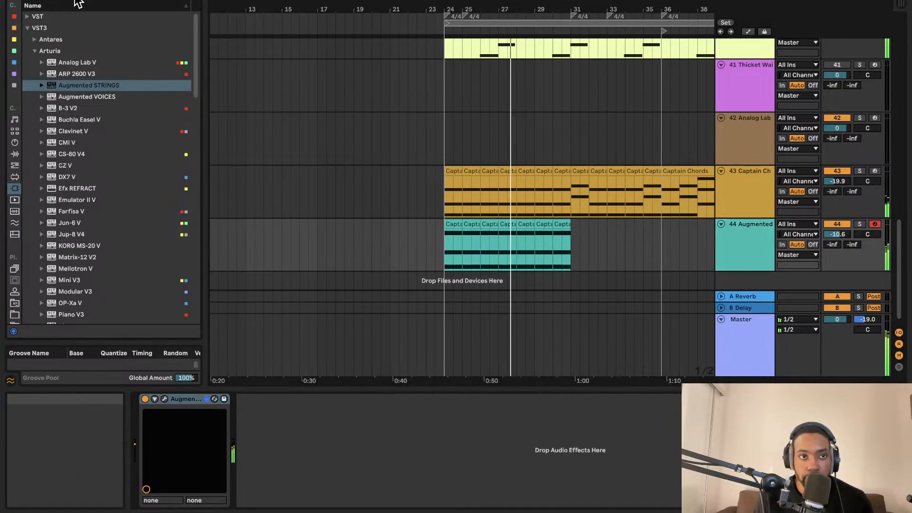
pyautogui.write('eq')
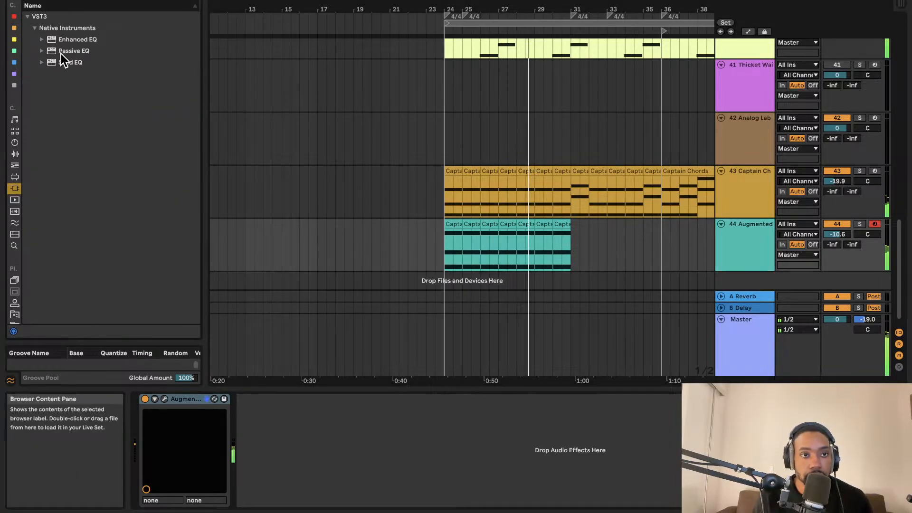
pyautogui.click(14, 165)
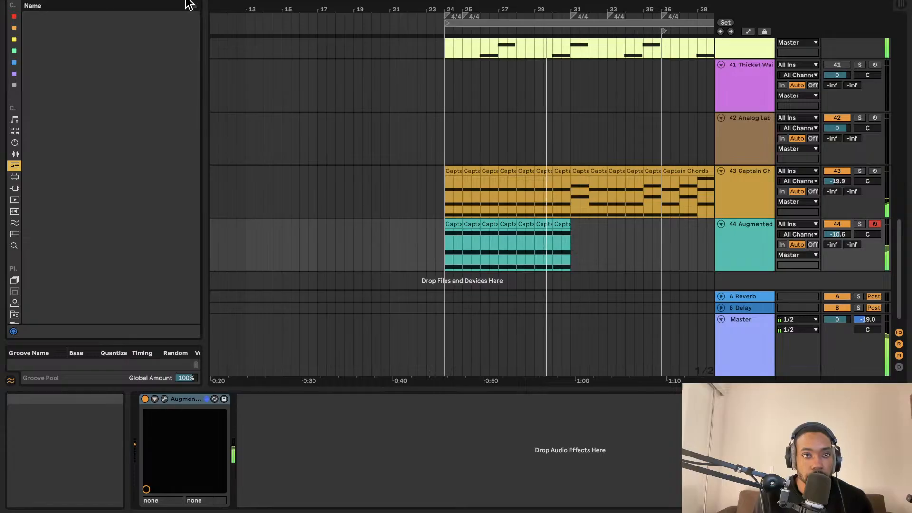
pyautogui.click(147, 0)
pyautogui.write('eq')
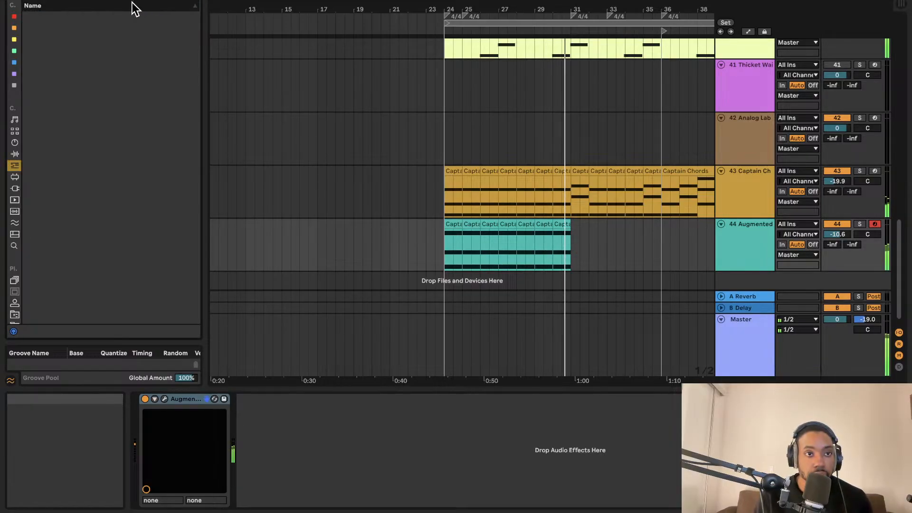
pyautogui.click(14, 177)
pyautogui.click(14, 189)
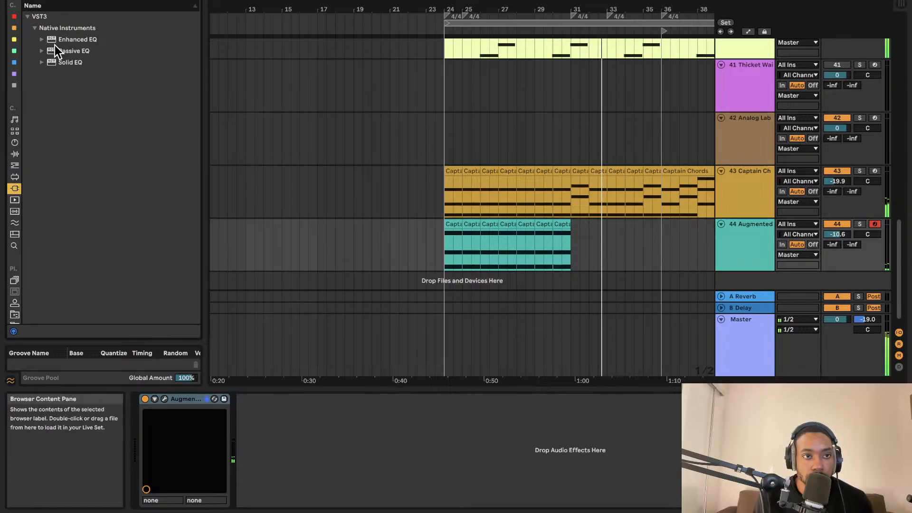
pyautogui.click(15, 153)
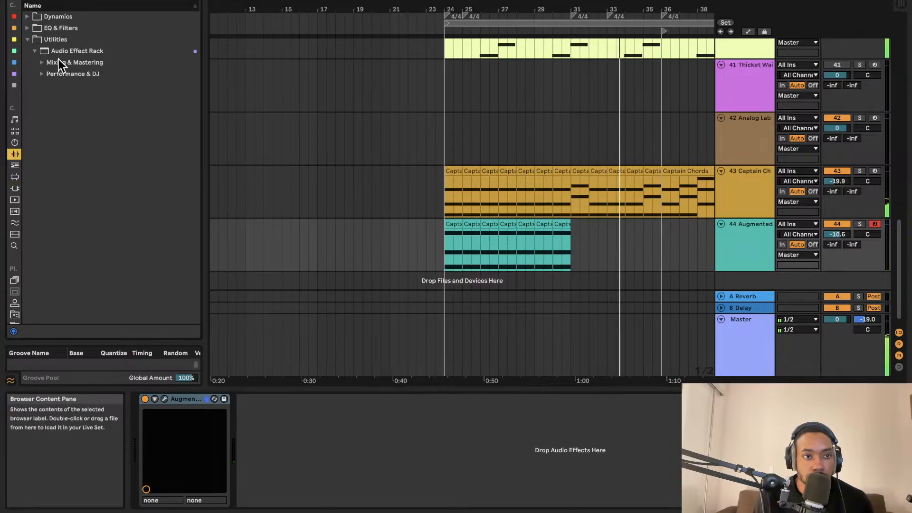
pyautogui.click(28, 27)
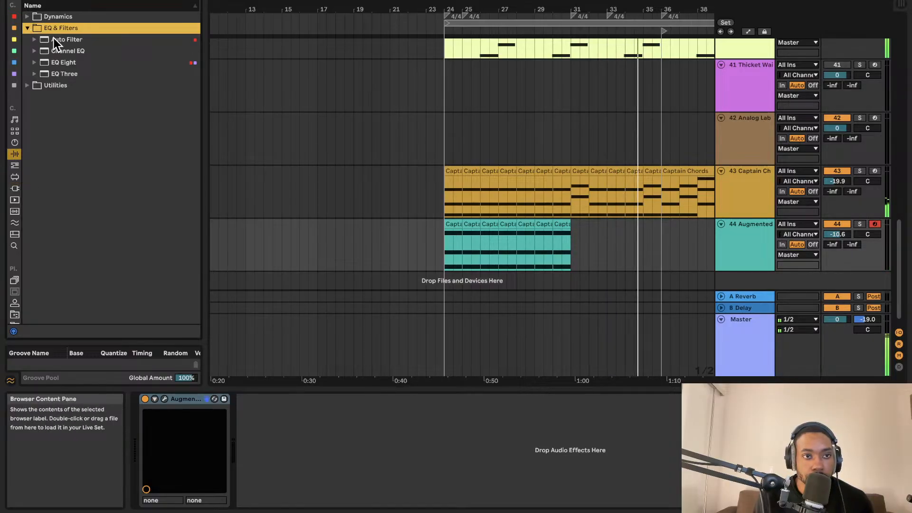
pyautogui.click(44, 62)
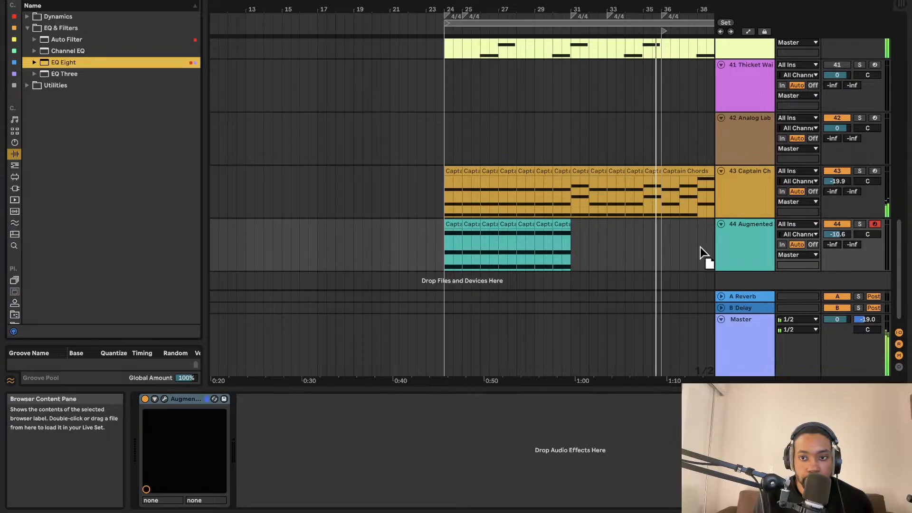
pyautogui.moveTo(700, 247); pyautogui.dragTo(727, 244)
# - Search the plug-ins for "fab", add FabFilter Pro-L 2 to the Master track, and view its window before closing it
pyautogui.click(15, 187)
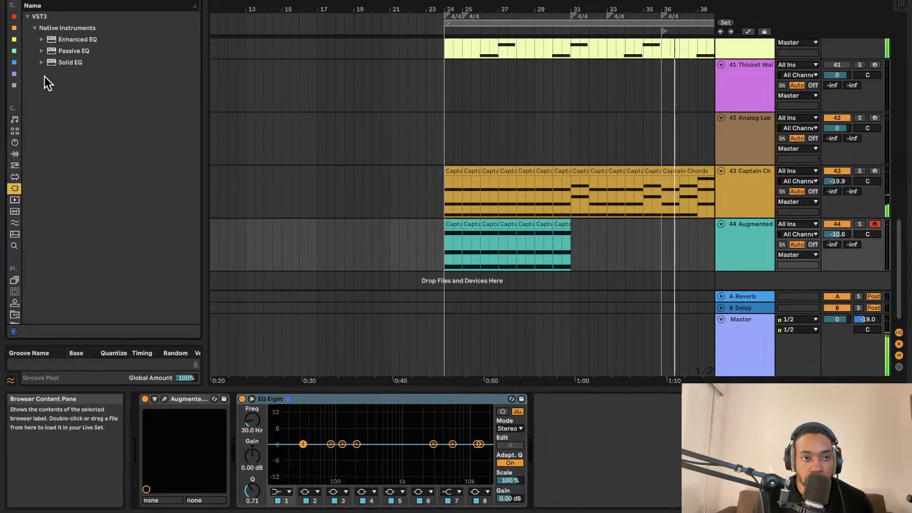
pyautogui.click(191, 0)
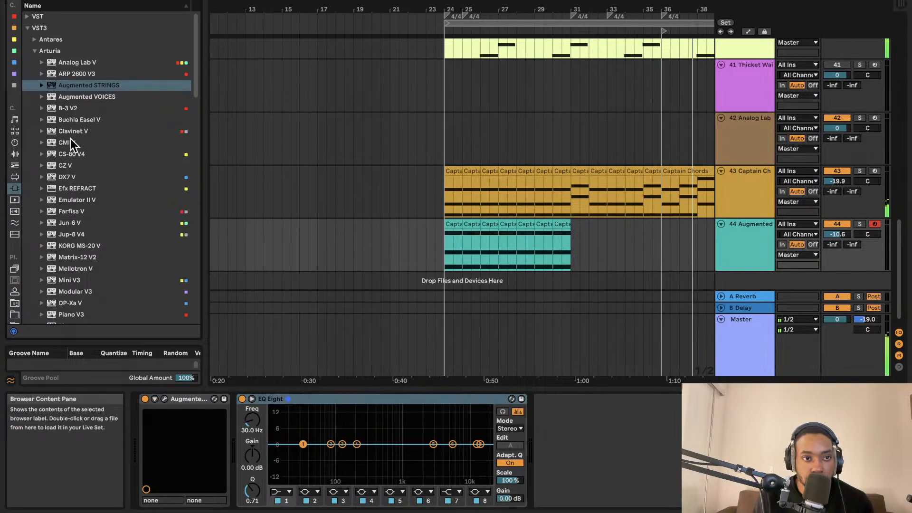
pyautogui.write('fab')
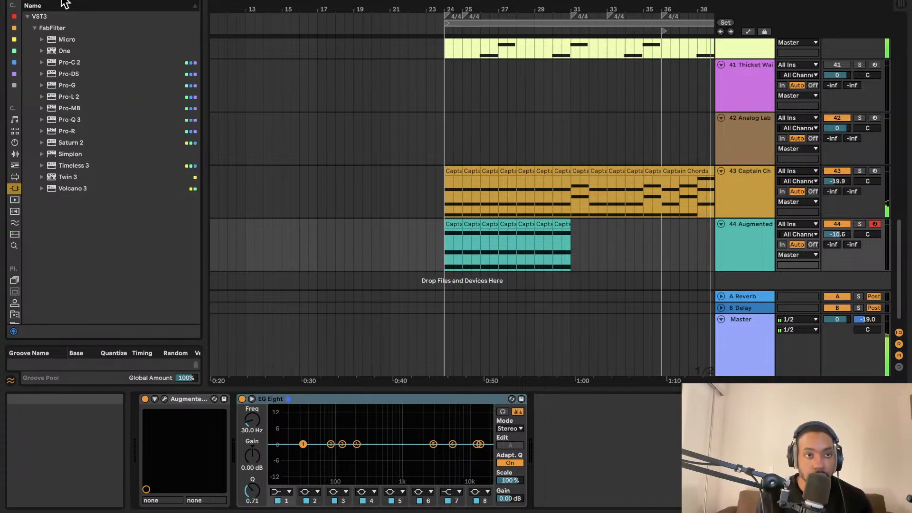
pyautogui.moveTo(69, 95); pyautogui.dragTo(745, 371)
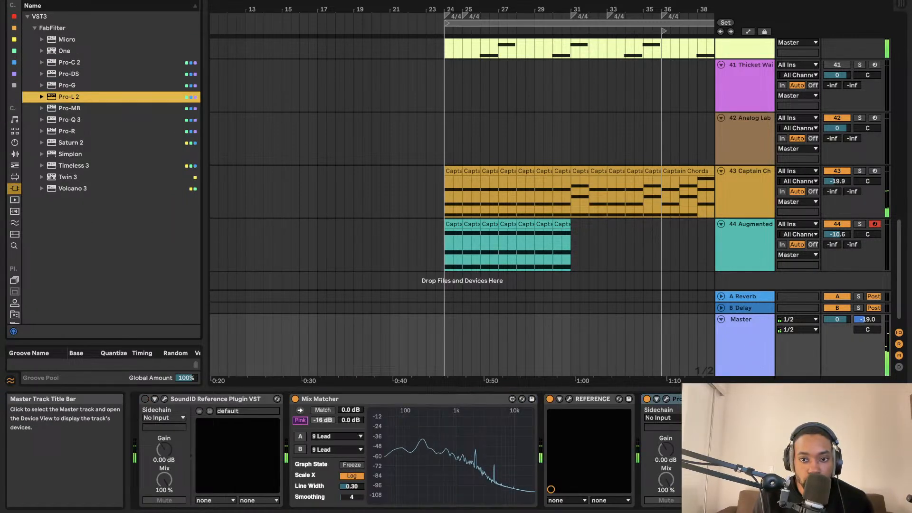
pyautogui.click(666, 398)
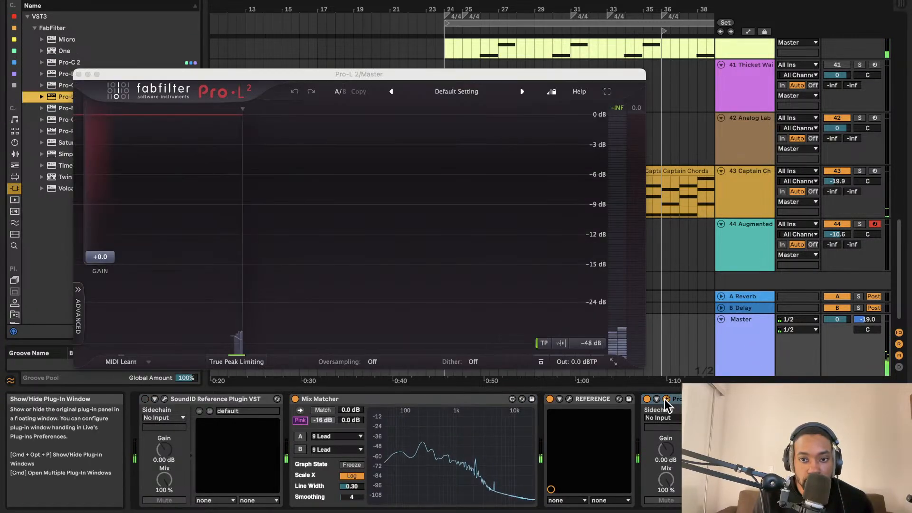
pyautogui.click(79, 75)
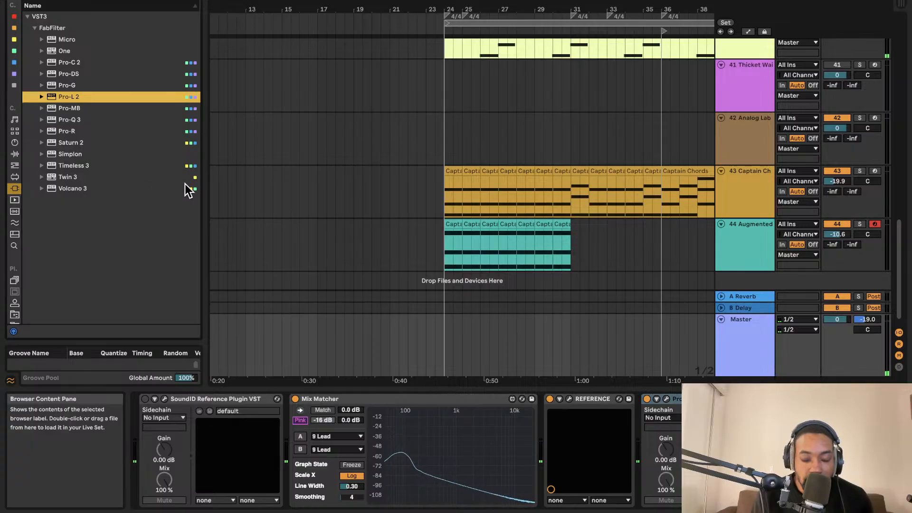
# - Reopen the Pro-L 2 window on the Master track to review the limiter's settings and close it
pyautogui.click(446, 231)
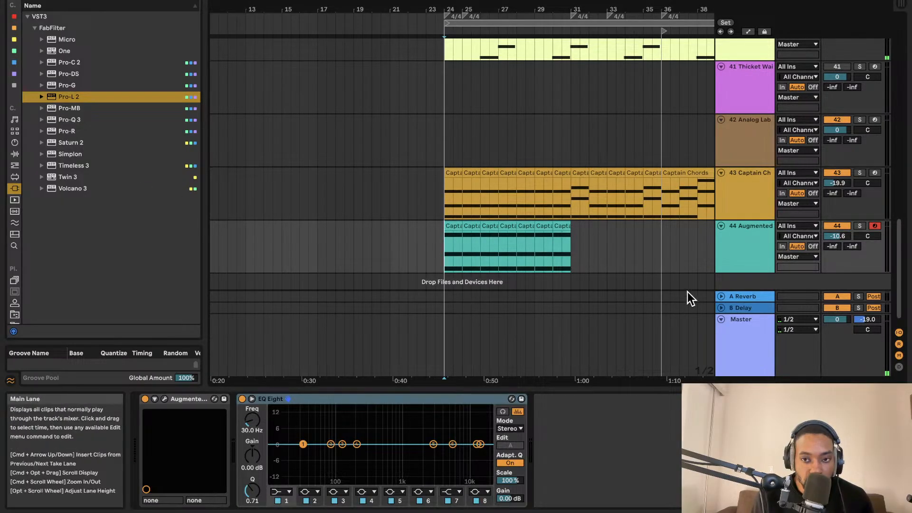
pyautogui.click(736, 333)
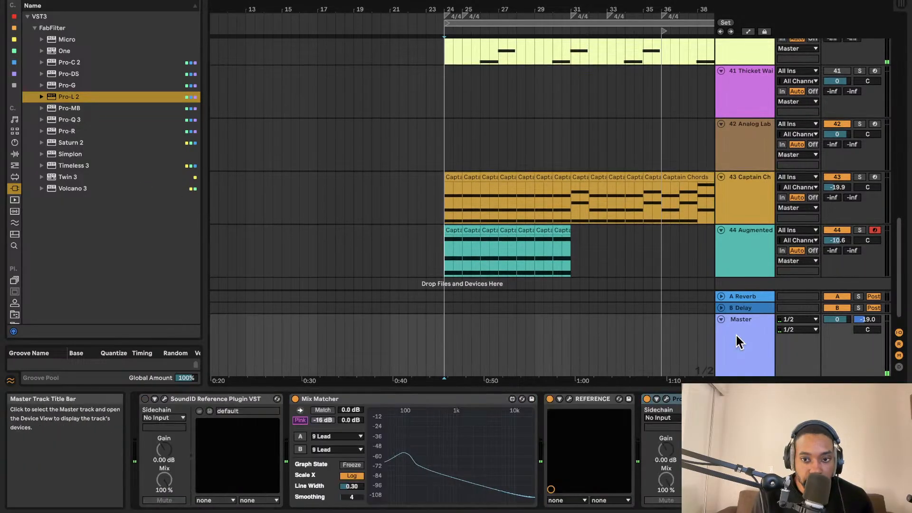
pyautogui.click(667, 399)
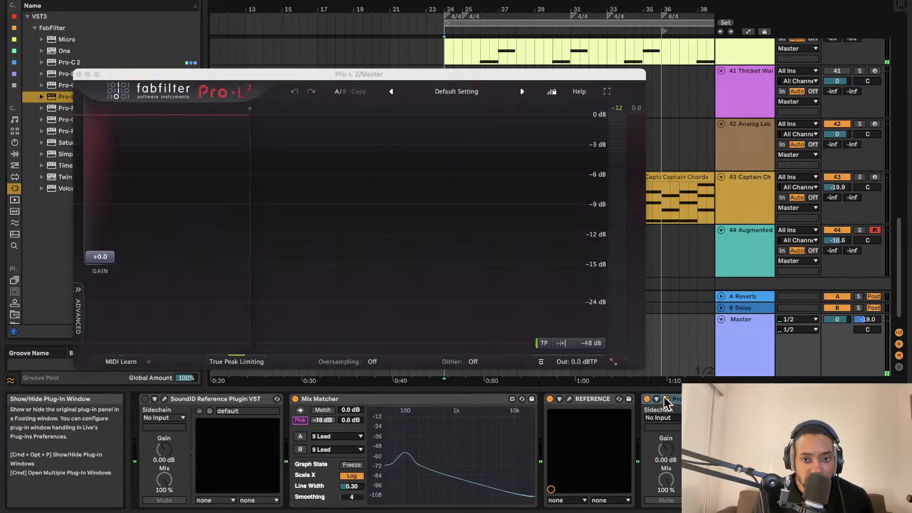
pyautogui.click(78, 74)
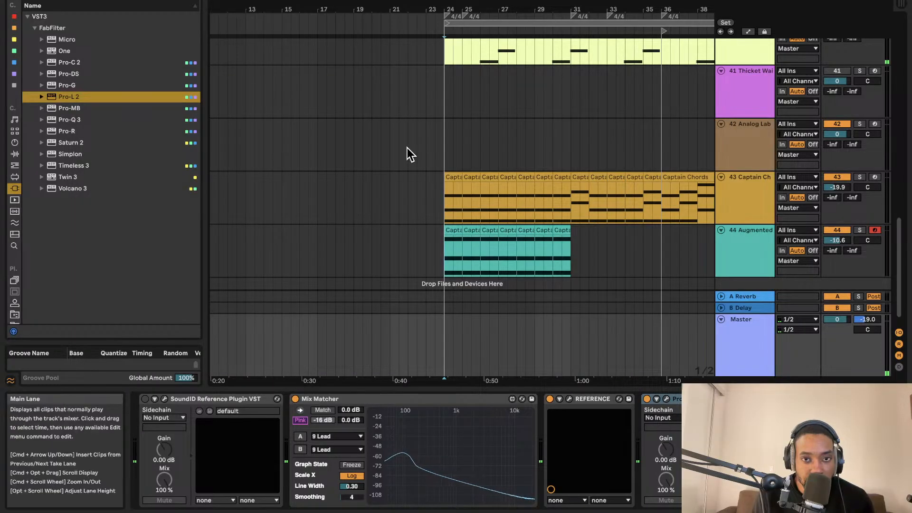
# - While playing from bar 24, expand the Augmented STRINGS EQ Eight and set band 1 to 288 Hz with -11.2 dB gain
pyautogui.click(447, 219)
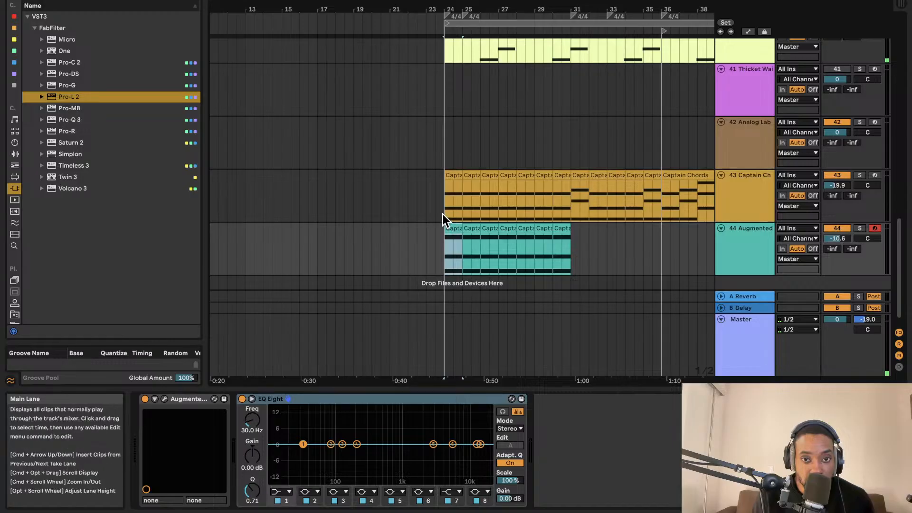
pyautogui.click(443, 215)
pyautogui.hscroll(-1, 633, 228)
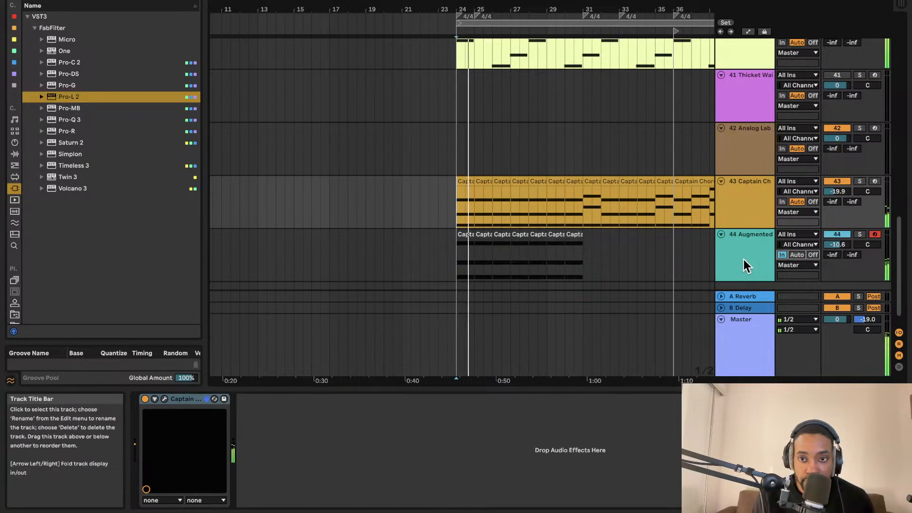
pyautogui.click(743, 260)
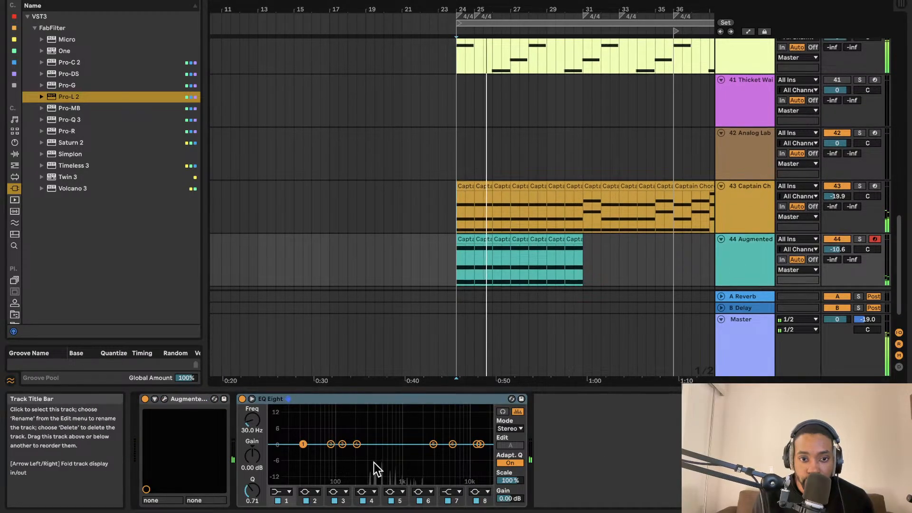
pyautogui.click(252, 398)
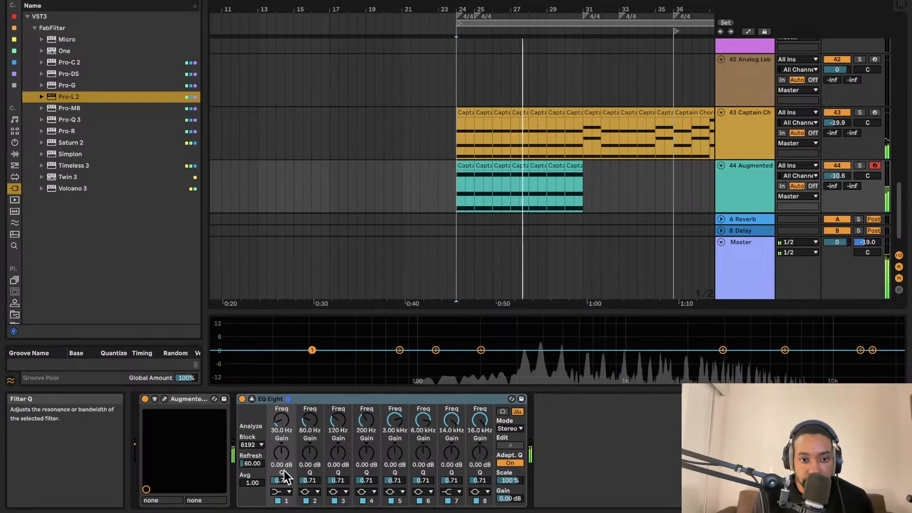
pyautogui.moveTo(281, 452); pyautogui.dragTo(281, 473)
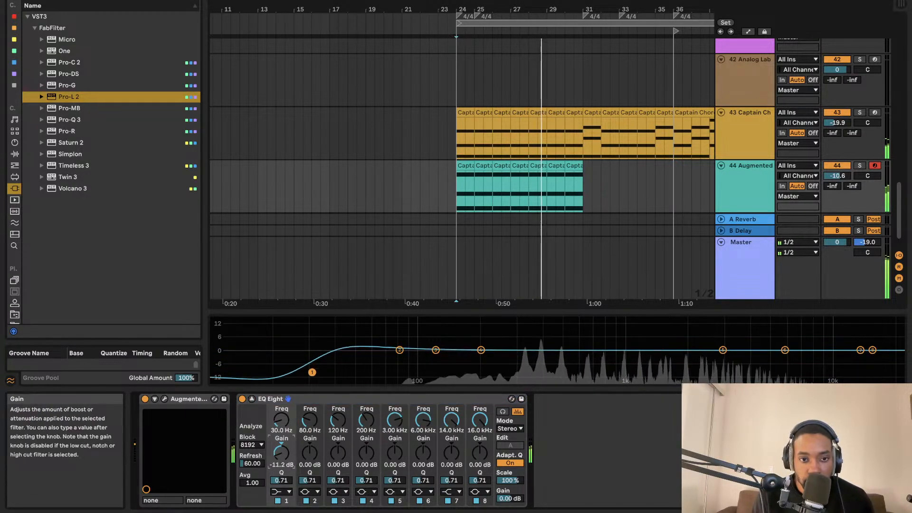
pyautogui.moveTo(281, 419); pyautogui.dragTo(281, 400)
pyautogui.press('space')
pyautogui.press('space')
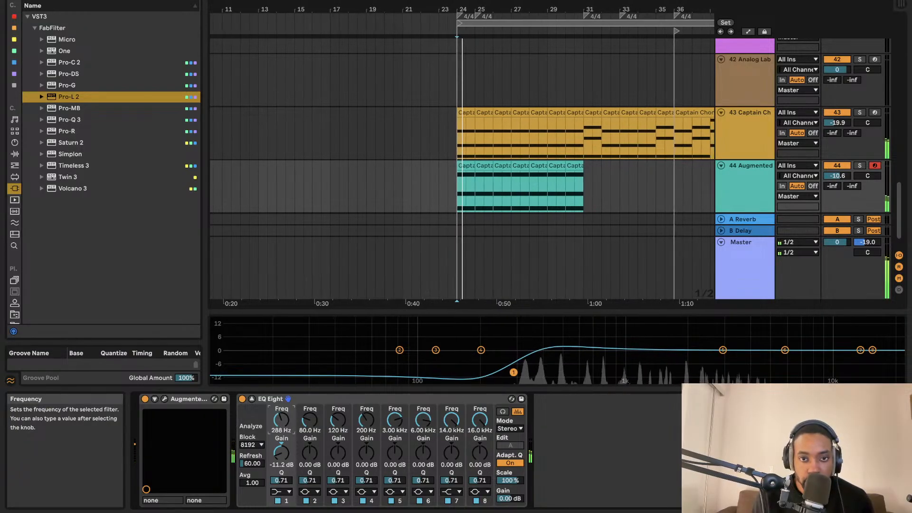
# - Set EQ Eight band 5 to about 14.8 kHz and -2.27 dB with the Augmented STRINGS track soloed, then unsolo it
pyautogui.click(860, 165)
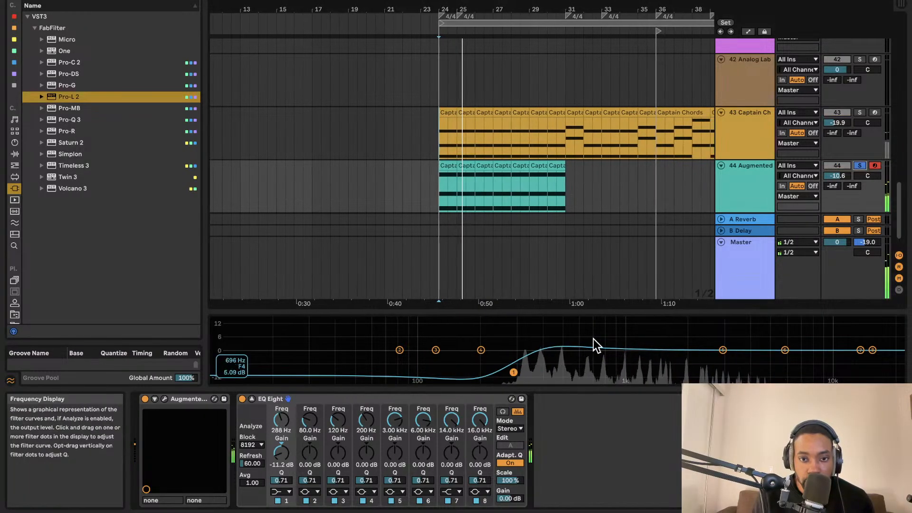
pyautogui.moveTo(722, 350); pyautogui.dragTo(865, 354)
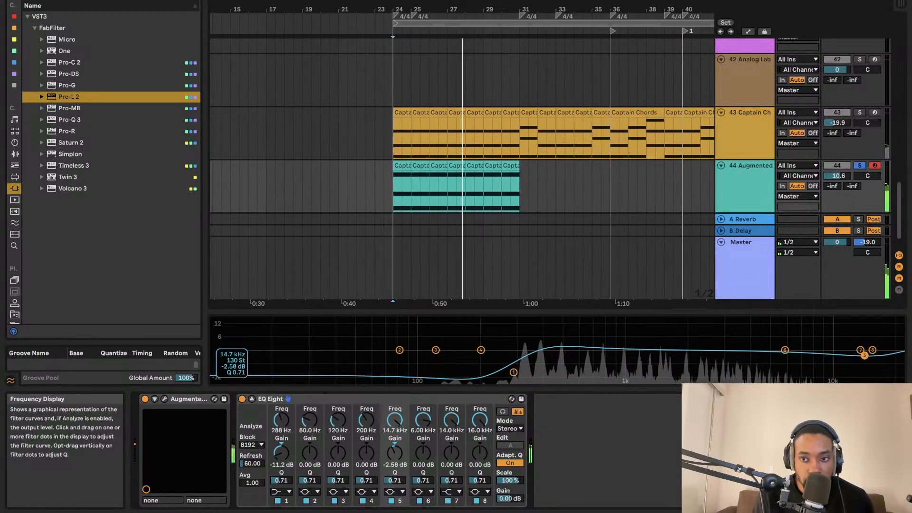
pyautogui.click(859, 165)
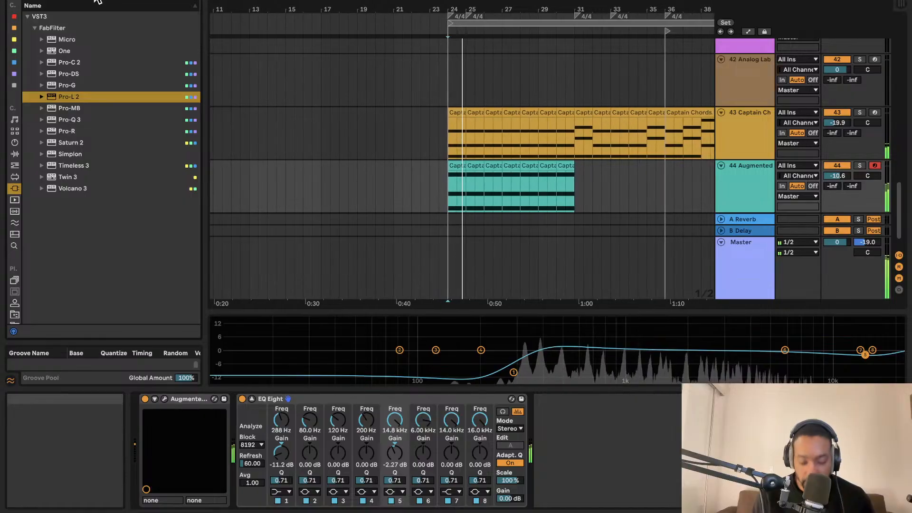
# - Find the built-in audio effects and add an Auto Filter after the EQ Eight on the Augmented STRINGS track
pyautogui.scroll(10, 97, 3)
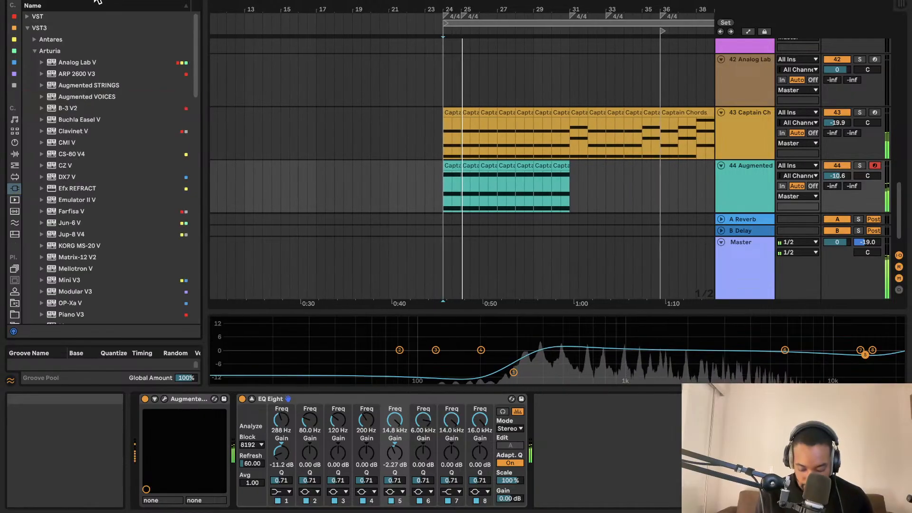
pyautogui.click(15, 153)
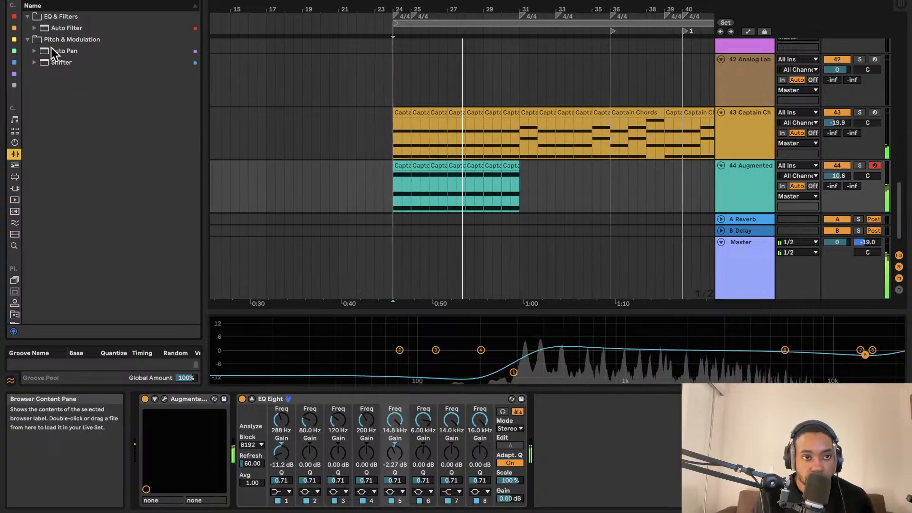
pyautogui.moveTo(53, 30); pyautogui.dragTo(645, 424)
# - Show the automation and draw an Auto Filter frequency rise on the Augmented STRINGS track from bar 24 to 12.5 kHz at bar 30
pyautogui.press('a')
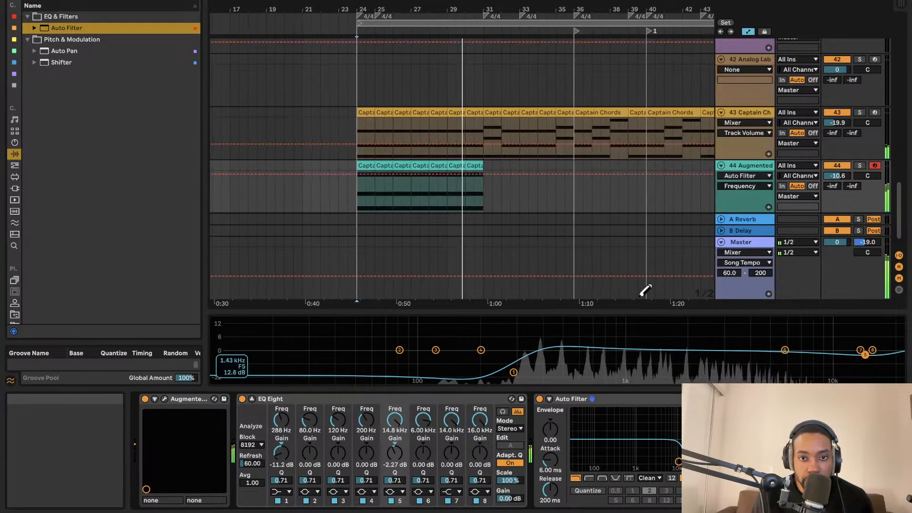
pyautogui.press('b')
pyautogui.click(369, 175)
pyautogui.click(413, 174)
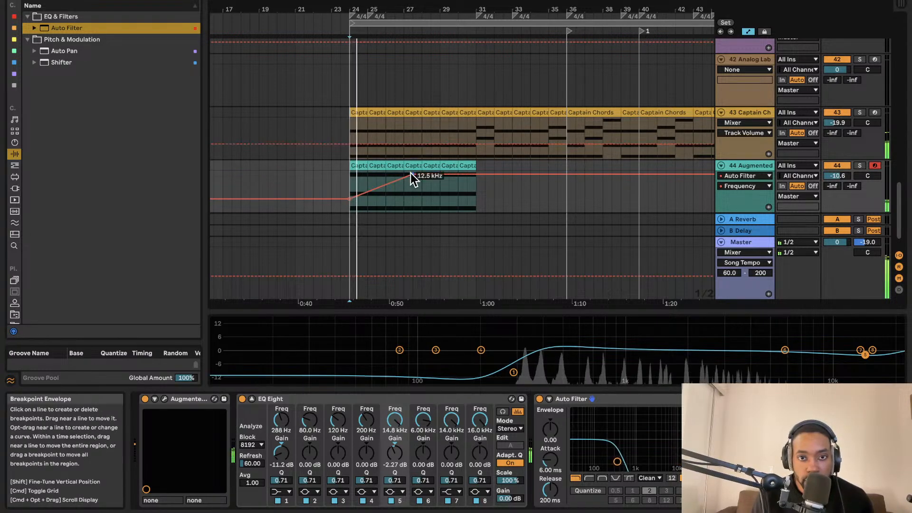
pyautogui.moveTo(412, 174); pyautogui.dragTo(458, 174)
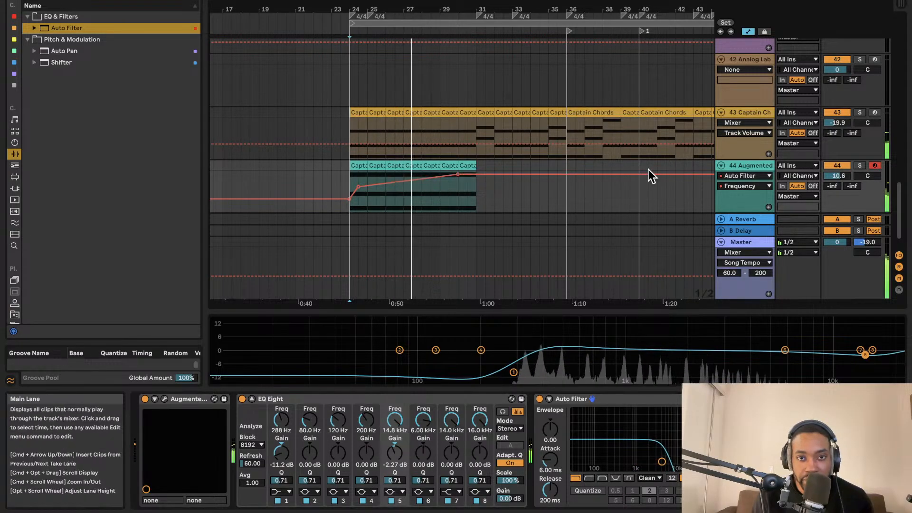
# - Play the sweep, end the filter frequency automation with a slightly lower breakpoint at bar 31, and hide the automation lanes
pyautogui.press('space')
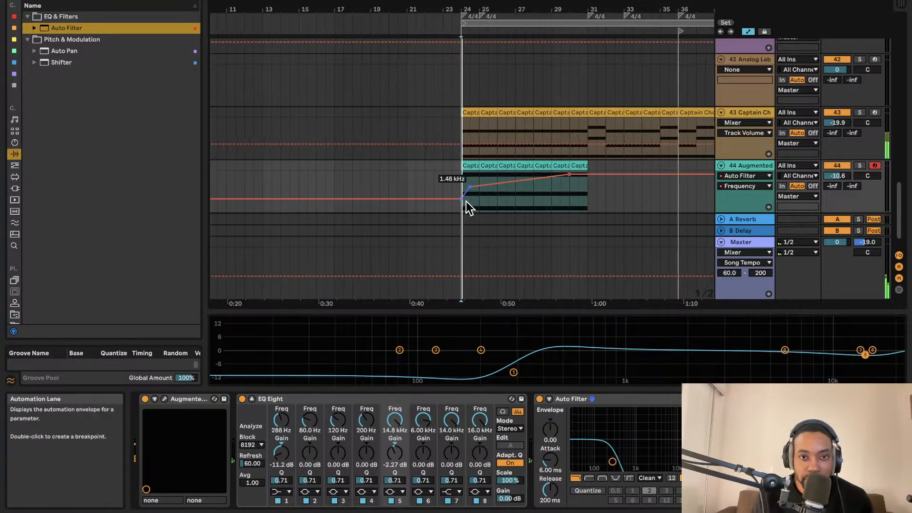
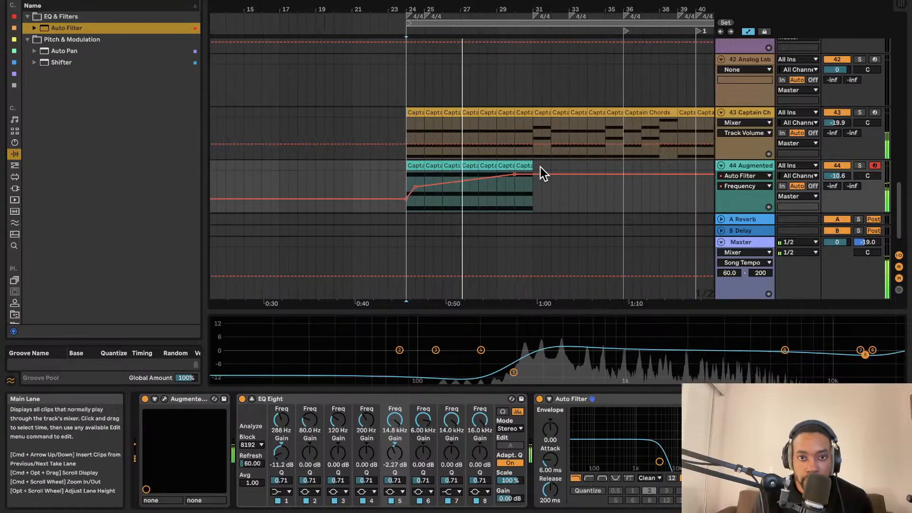
pyautogui.click(518, 175)
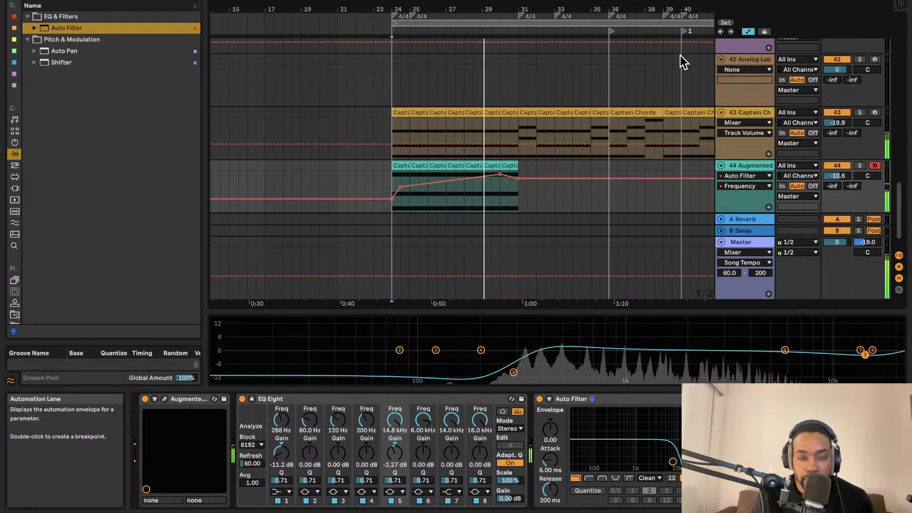
pyautogui.click(748, 32)
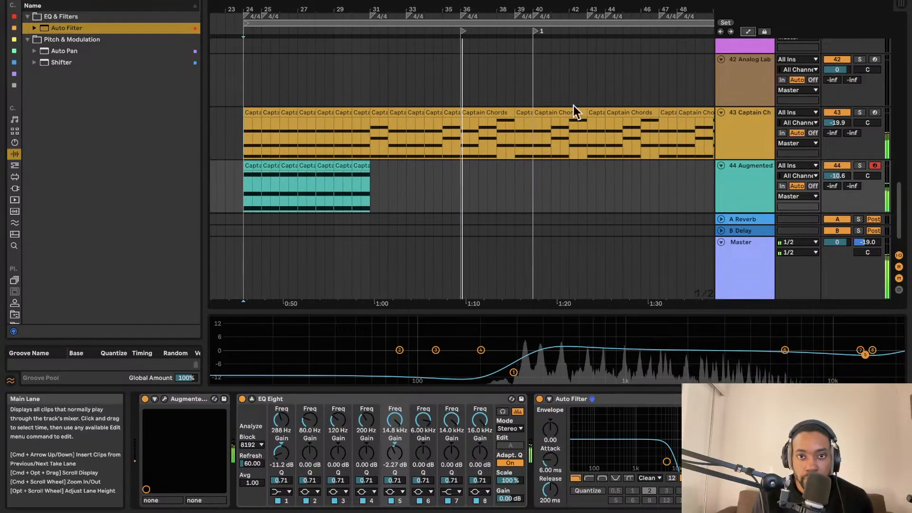
# - Return playback to bar 24 and review the Captain Chords and Augmented STRINGS arrangement through bar 51
pyautogui.click(720, 31)
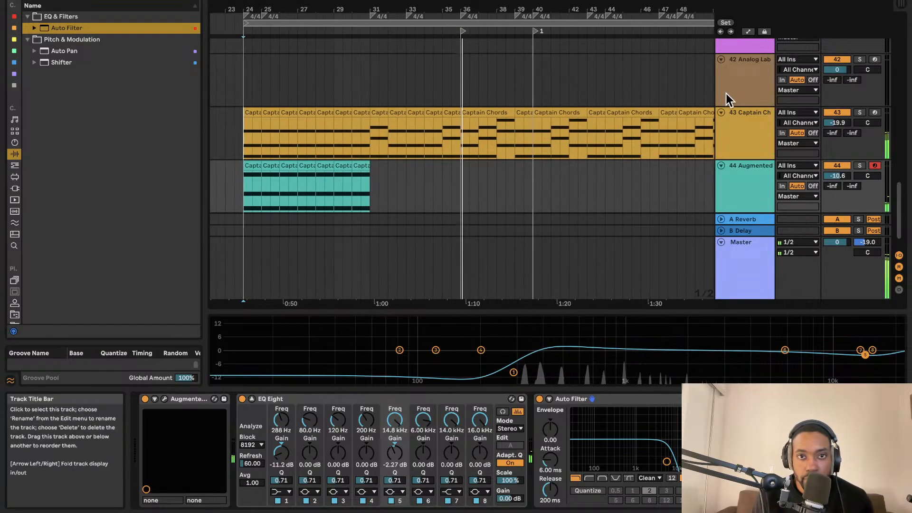
pyautogui.click(720, 31)
pyautogui.click(719, 32)
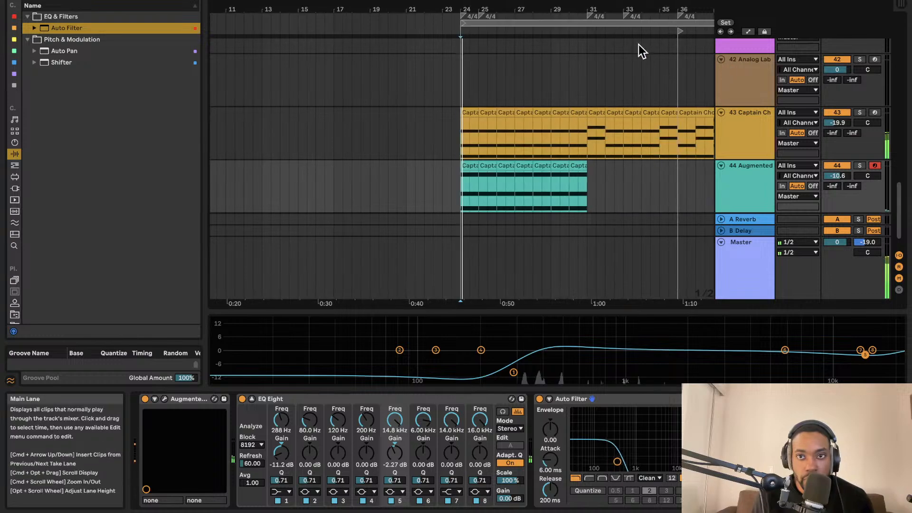
pyautogui.click(463, 25)
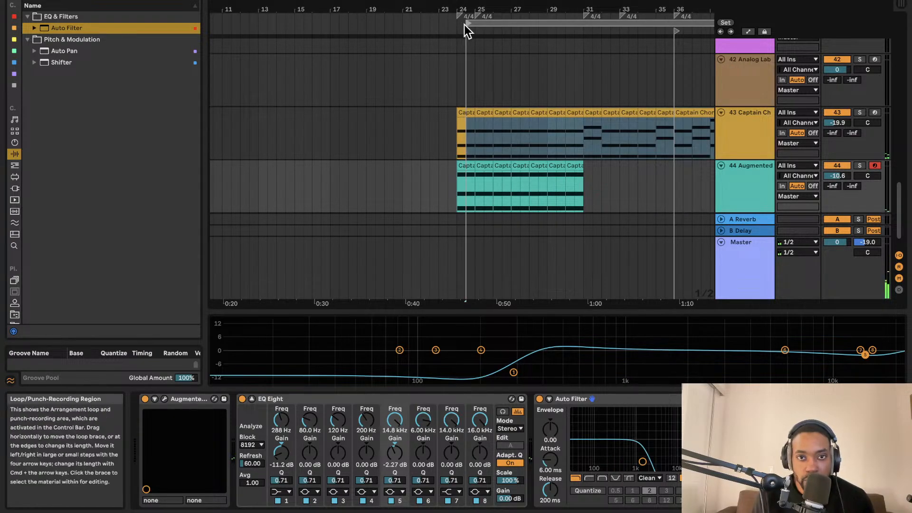
pyautogui.hscroll(10, 508, 107)
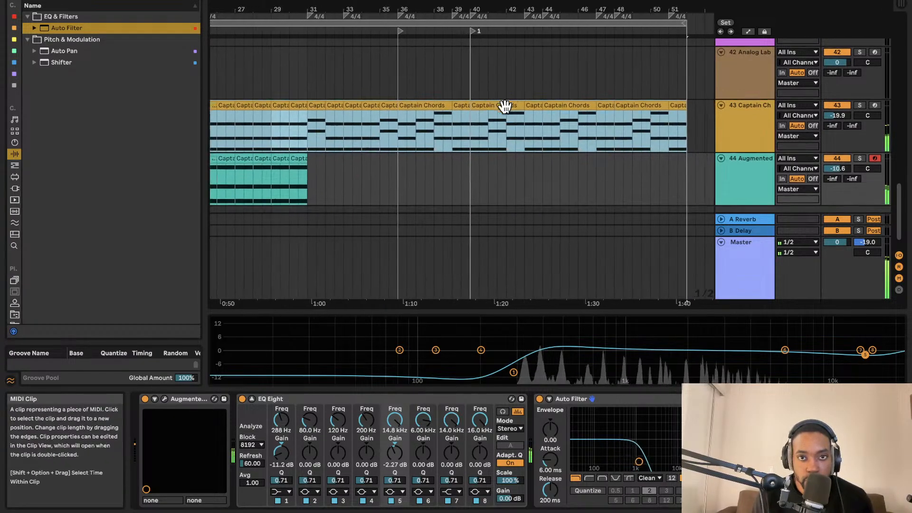
pyautogui.scroll(-5, 516, 108)
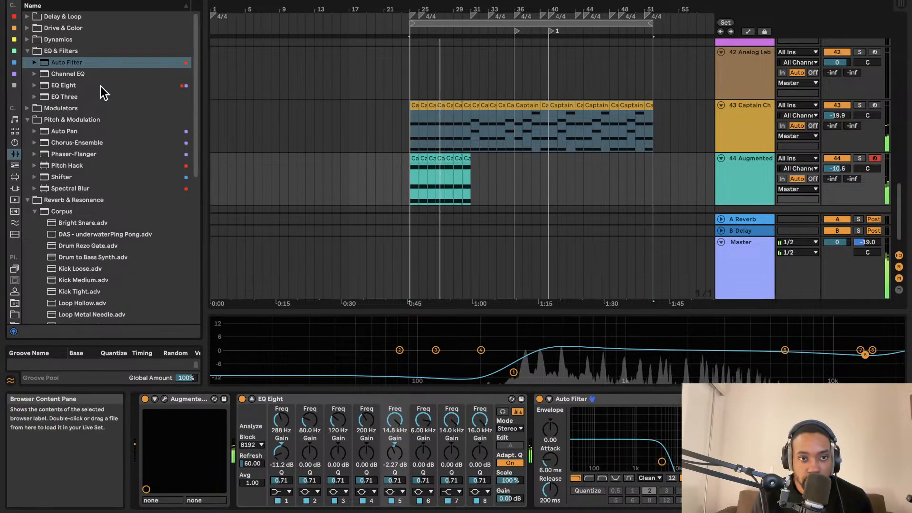
# - Browse the cymbal drum hits and audition Splash Grounded.wav and Splash Code Long.aif
pyautogui.click(314, 75)
pyautogui.click(16, 155)
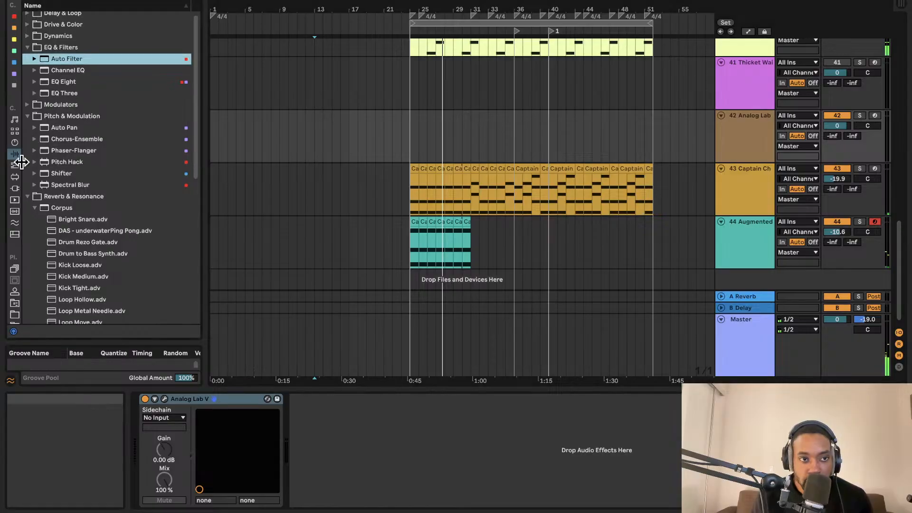
pyautogui.click(14, 122)
pyautogui.click(14, 131)
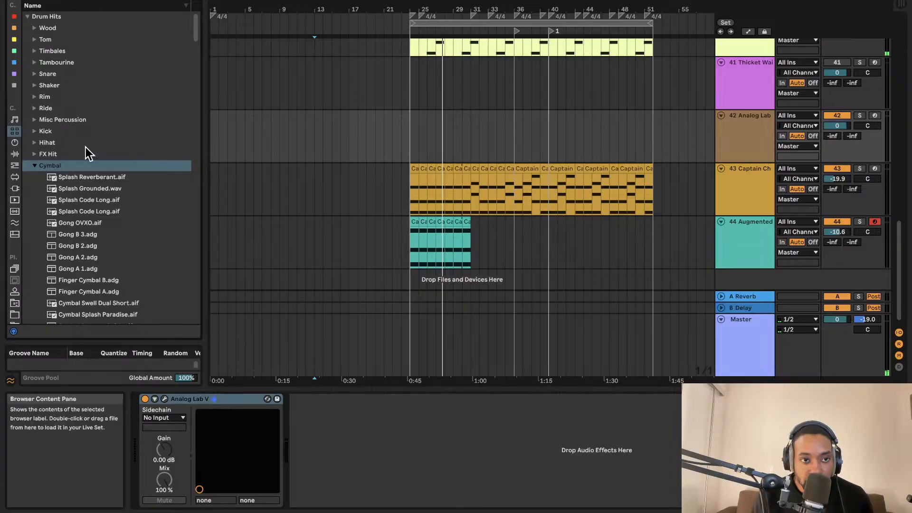
pyautogui.click(84, 189)
pyautogui.click(98, 193)
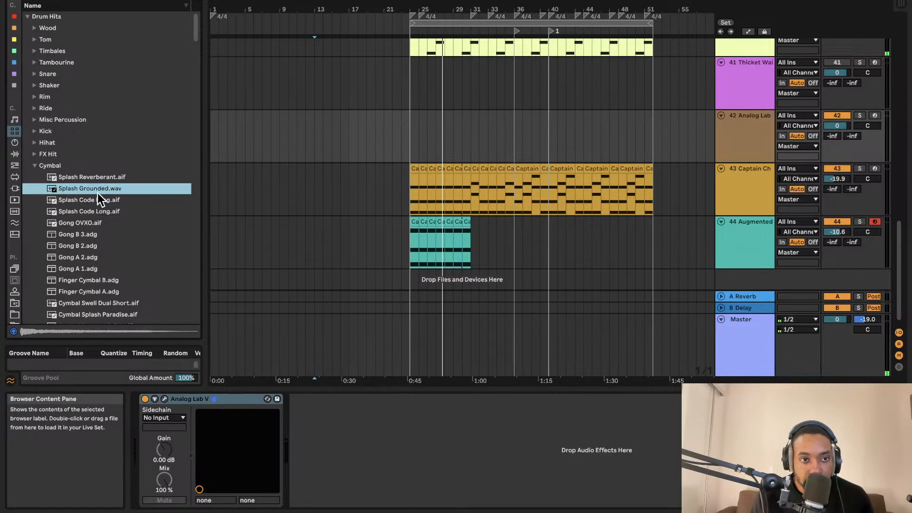
pyautogui.click(104, 200)
# - Place Splash Code Long.aif at bar 25 on a new audio track below Augmented STRINGS
pyautogui.moveTo(384, 317); pyautogui.dragTo(417, 295)
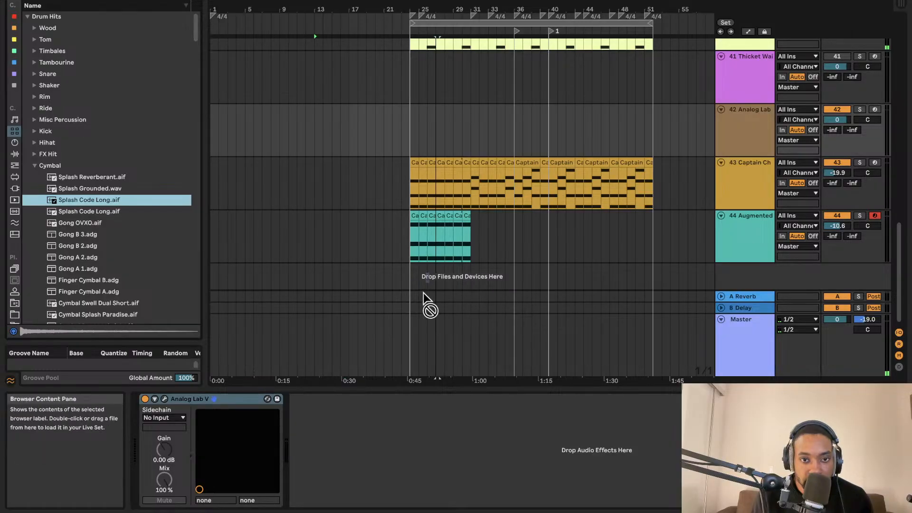
pyautogui.moveTo(423, 293); pyautogui.dragTo(419, 298)
pyautogui.click(437, 275)
pyautogui.click(118, 200)
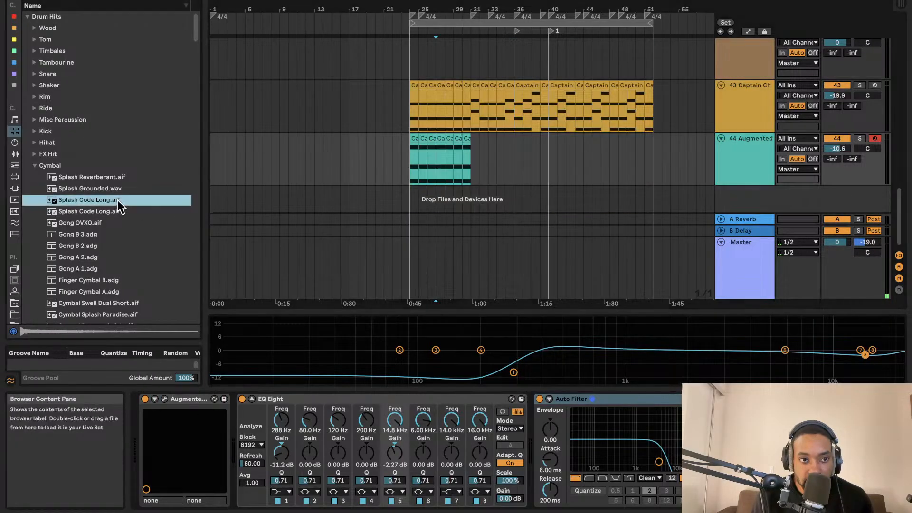
pyautogui.moveTo(419, 233); pyautogui.dragTo(418, 230)
pyautogui.scroll(3, 485, 232)
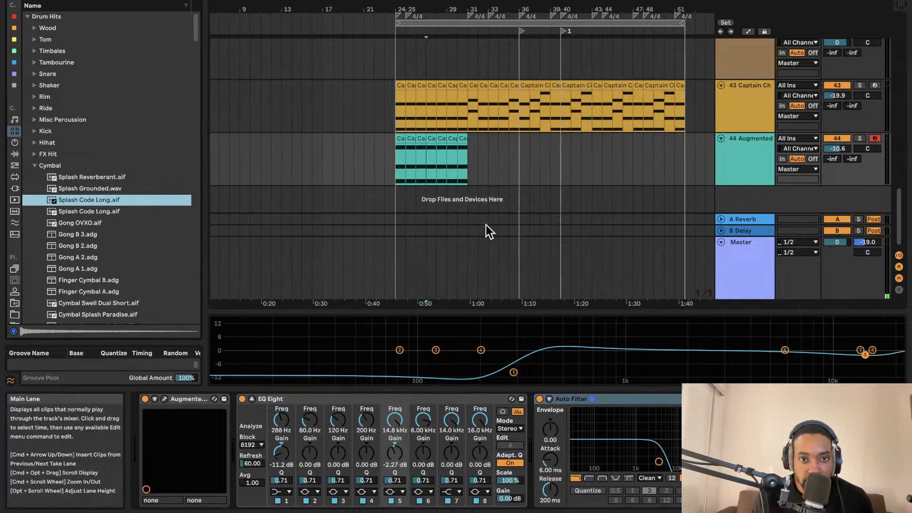
pyautogui.moveTo(177, 201); pyautogui.dragTo(178, 205)
pyautogui.moveTo(385, 212)
pyautogui.mouseDown()
pyautogui.moveTo(377, 212)
pyautogui.moveTo(385, 209)
pyautogui.mouseUp()
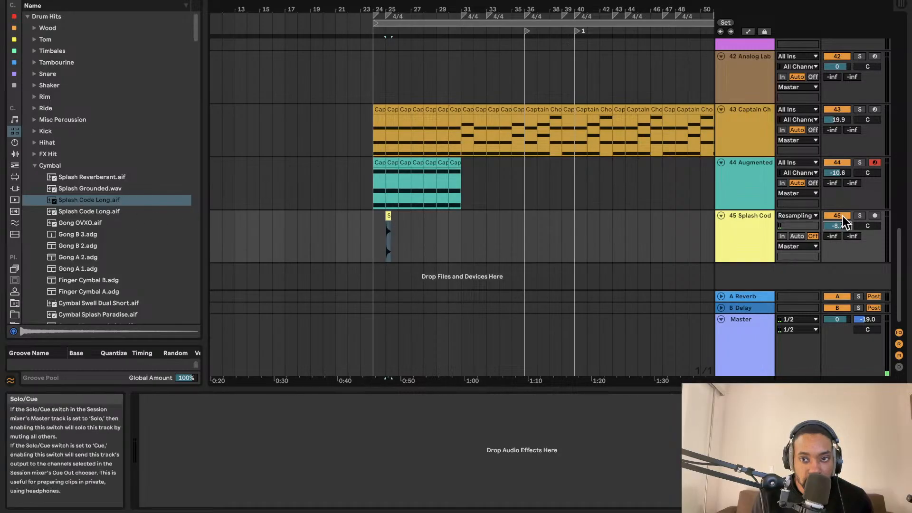
# - Lower the splash track's volume to -20.0 dB and check its level in playback
pyautogui.moveTo(837, 226); pyautogui.dragTo(837, 229)
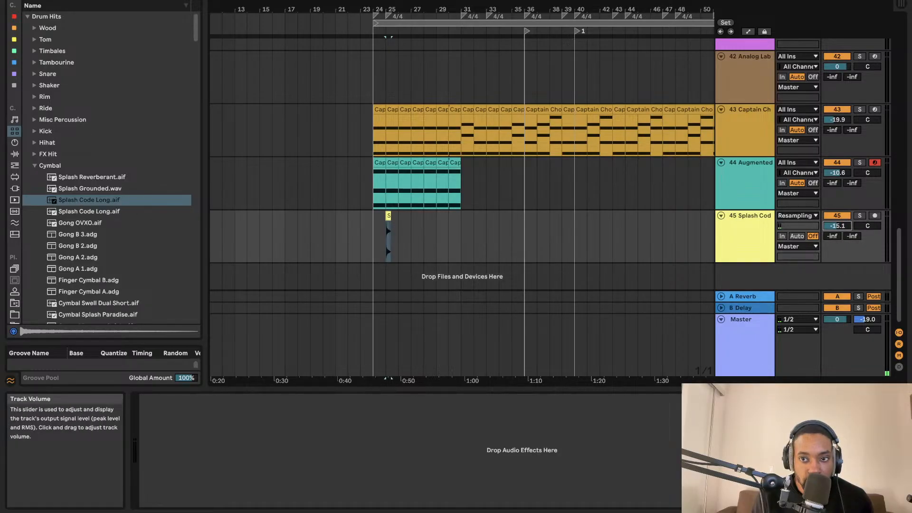
pyautogui.press('space')
pyautogui.moveTo(847, 227)
pyautogui.mouseDown()
pyautogui.moveTo(848, 241)
pyautogui.moveTo(837, 223)
pyautogui.mouseUp()
pyautogui.press('space')
pyautogui.press('space')
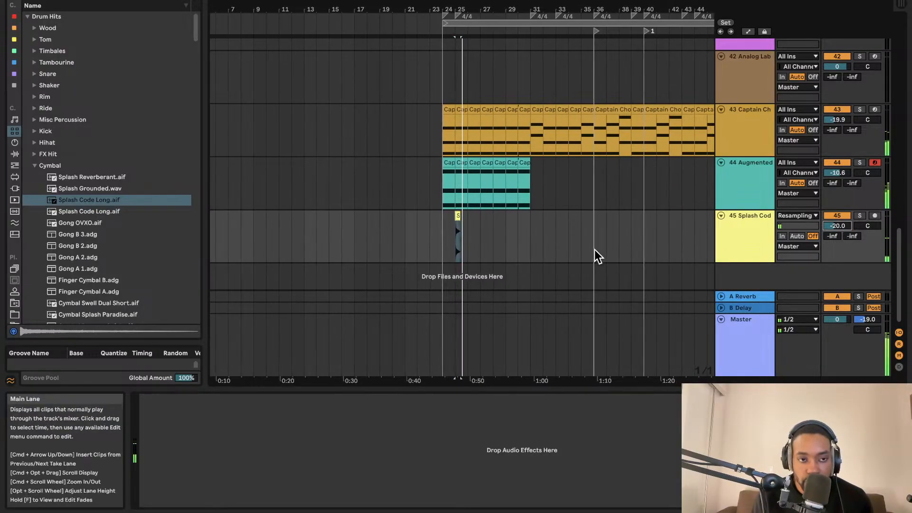
# - Move the splash clip to bar 34, shift it one beat earlier, and play the passage
pyautogui.moveTo(462, 215); pyautogui.dragTo(552, 222)
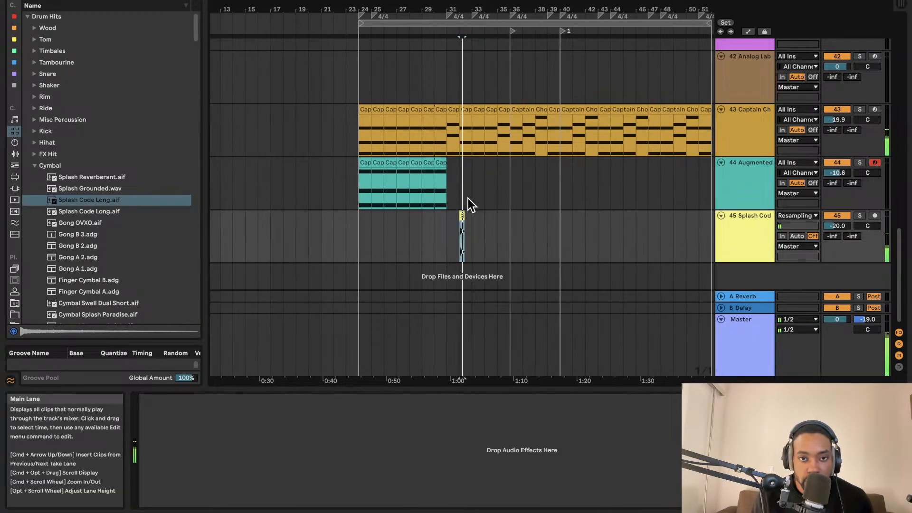
pyautogui.moveTo(485, 218); pyautogui.dragTo(486, 219)
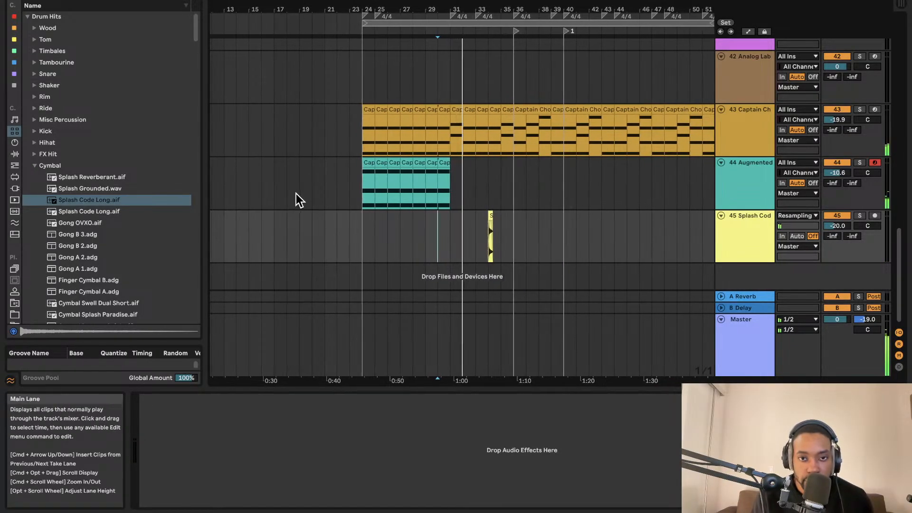
pyautogui.scroll(2, 424, 259)
pyautogui.scroll(3, 424, 259)
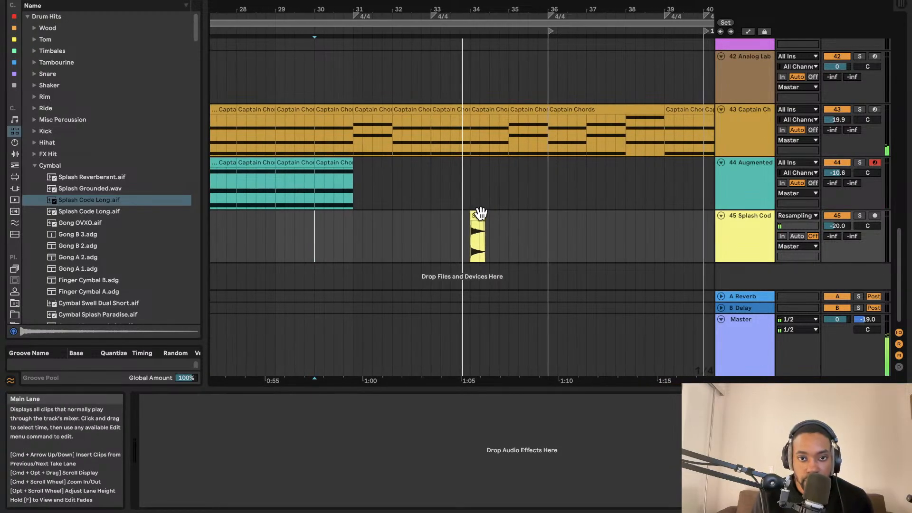
pyautogui.moveTo(477, 216); pyautogui.dragTo(466, 216)
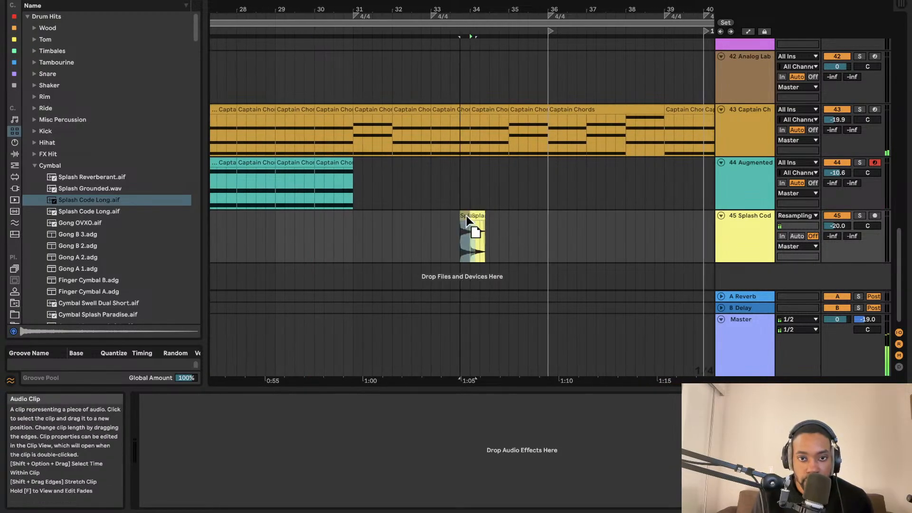
pyautogui.click(831, 227)
pyautogui.press('space')
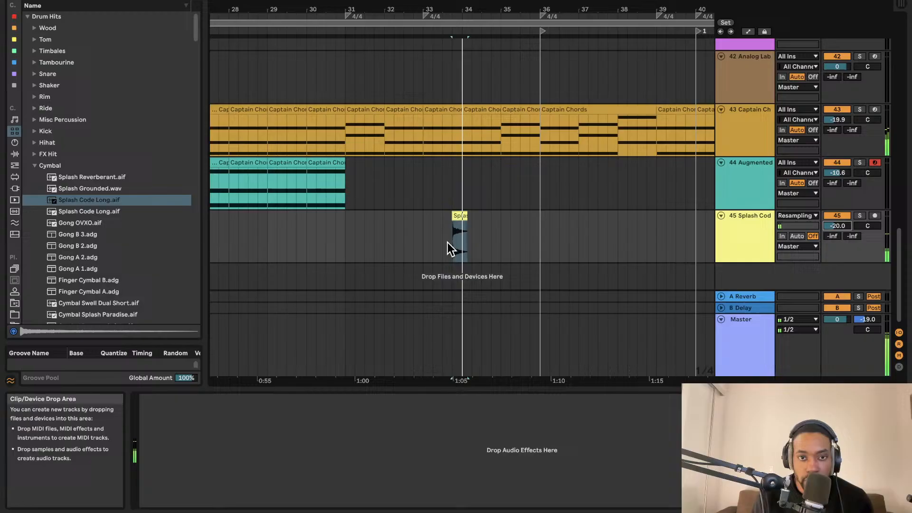
# - Try shortening the splash clip just before bar 34 and undo the trim
pyautogui.click(456, 218)
pyautogui.moveTo(464, 219); pyautogui.dragTo(457, 219)
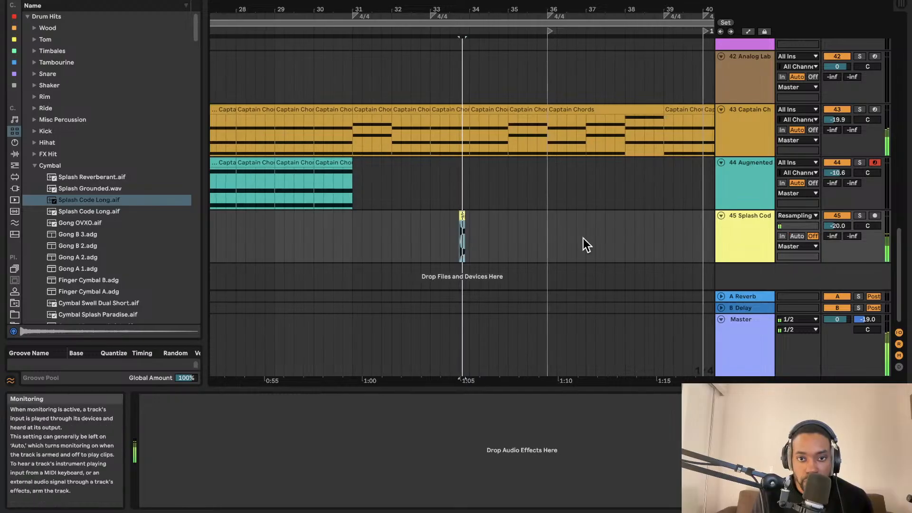
pyautogui.press('super+z')
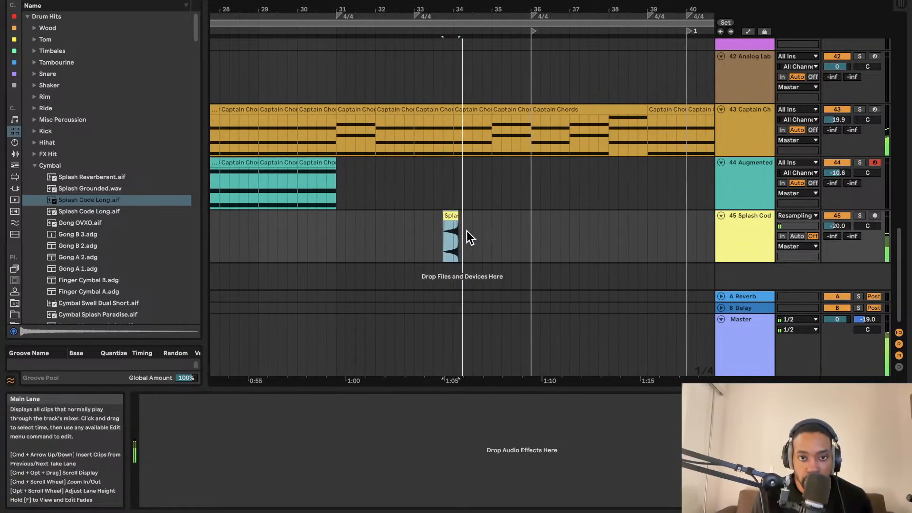
# - Move the splash clip back to the start of bar 31, checking its timing in playback
pyautogui.moveTo(331, 216); pyautogui.dragTo(331, 217)
pyautogui.press('space')
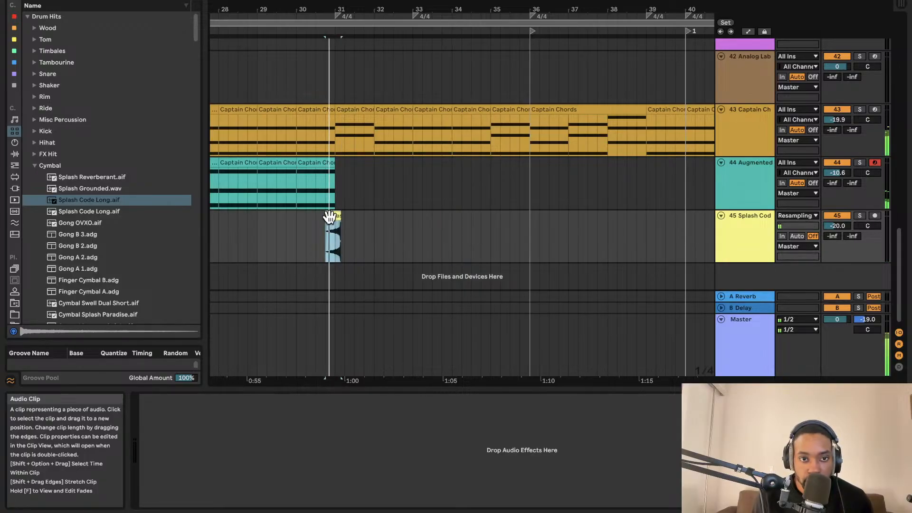
pyautogui.press('space')
pyautogui.press('space')
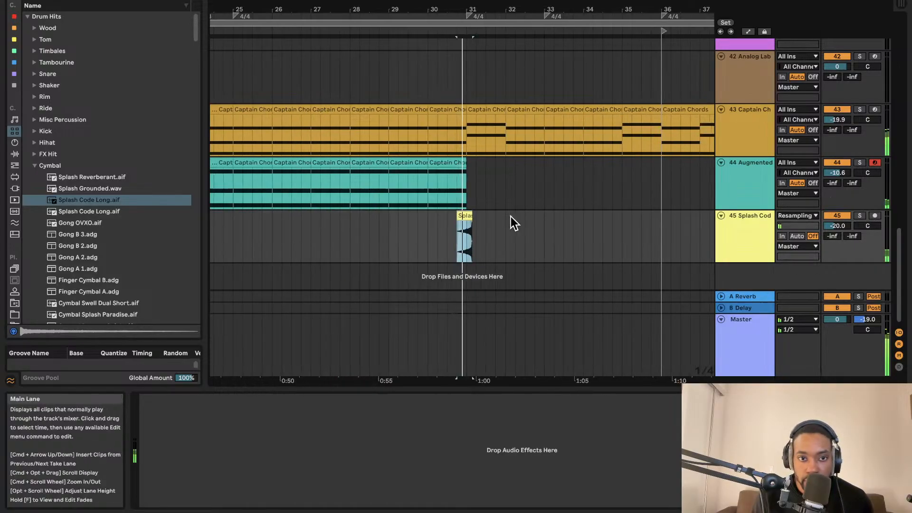
pyautogui.press('space')
pyautogui.moveTo(430, 216); pyautogui.dragTo(452, 214)
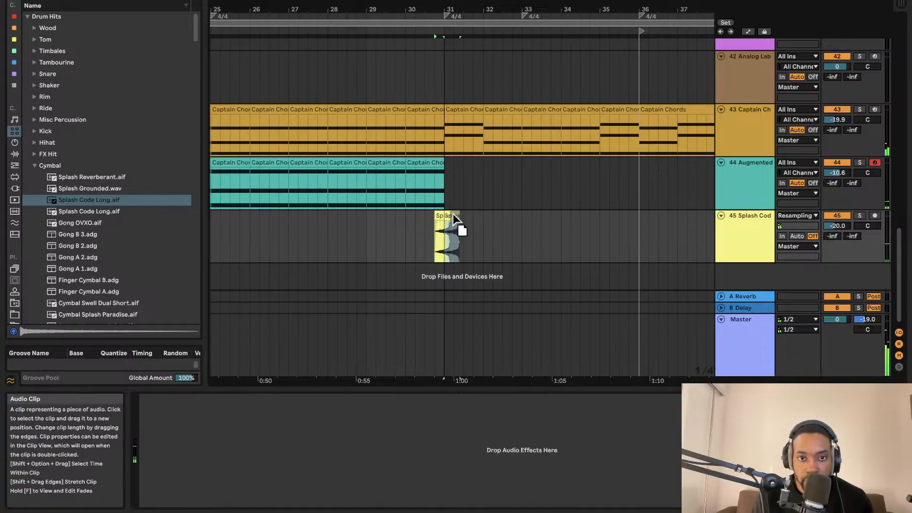
# - Split off the first half of the Captain Chords clip at bar 31 and deactivate that part
pyautogui.click(462, 114)
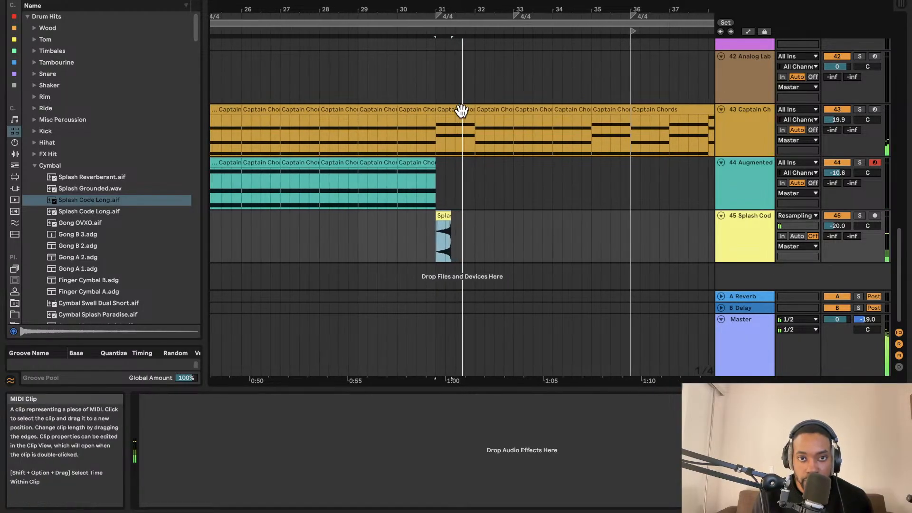
pyautogui.press('0')
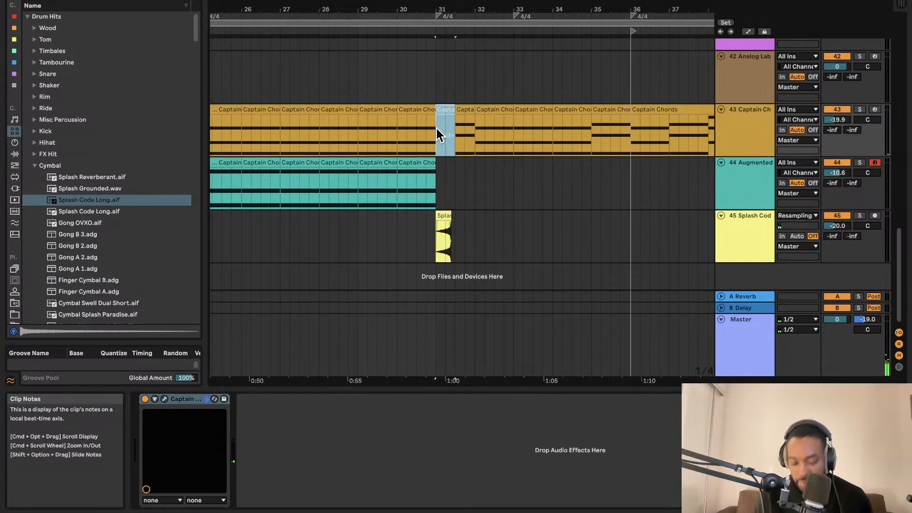
# - Move the splash clip earlier so that it ends at the start of bar 31, and check it in playback
pyautogui.click(425, 229)
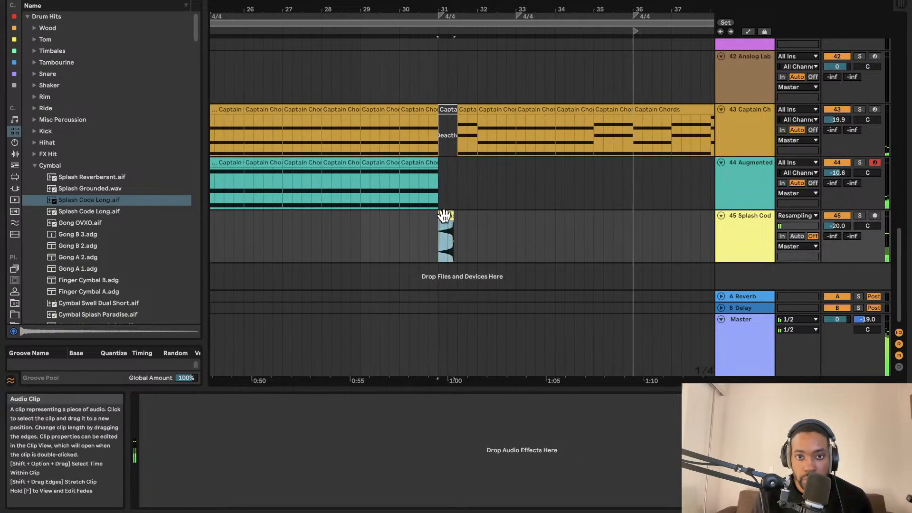
pyautogui.moveTo(459, 222); pyautogui.dragTo(432, 214)
pyautogui.hscroll(-2, 437, 216)
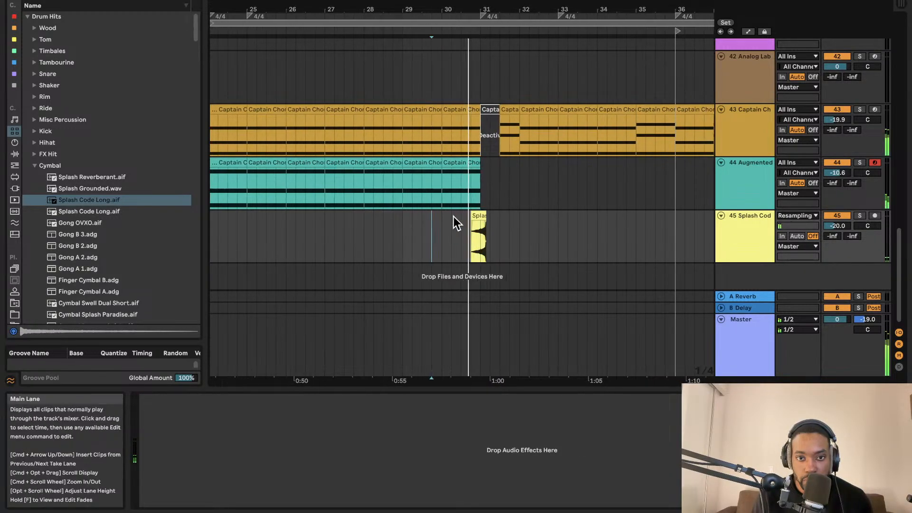
pyautogui.scroll(5, 461, 217)
pyautogui.moveTo(512, 216)
pyautogui.mouseDown()
pyautogui.moveTo(503, 216)
pyautogui.moveTo(526, 216)
pyautogui.mouseUp()
pyautogui.scroll(4, 521, 217)
pyautogui.press('space')
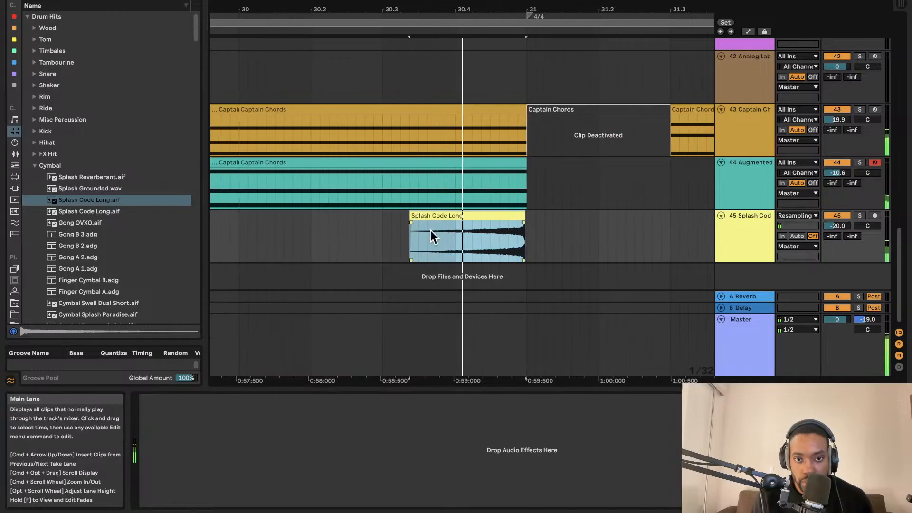
# - Try a fade-in over roughly the first half of the splash clip before bar 31, and undo it
pyautogui.moveTo(411, 222); pyautogui.dragTo(489, 223)
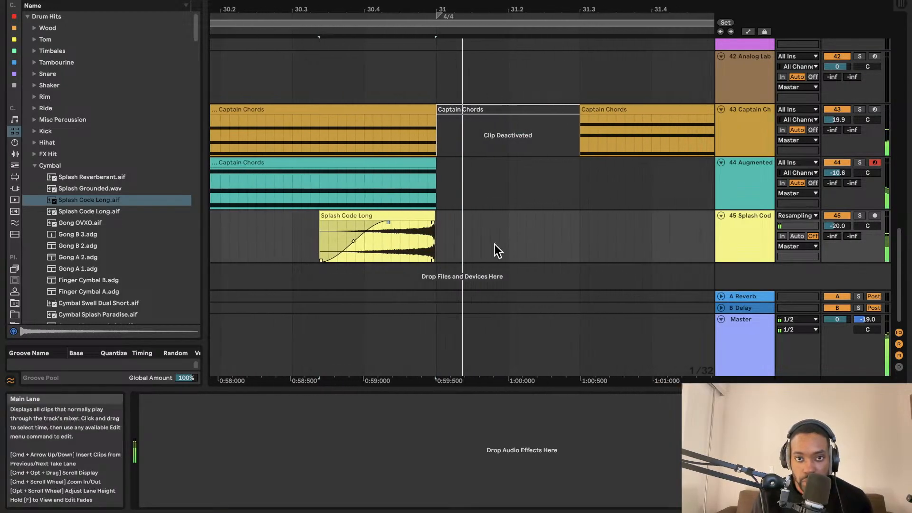
pyautogui.press('super+z')
pyautogui.press('super+z')
# - Undo the Captain Chords split and deactivation at bar 31 along with the splash clip's moves there
pyautogui.press('Right')
pyautogui.press('Right')
pyautogui.press('Right')
pyautogui.press('Right')
pyautogui.press('Right')
pyautogui.press('Right')
pyautogui.press('Right')
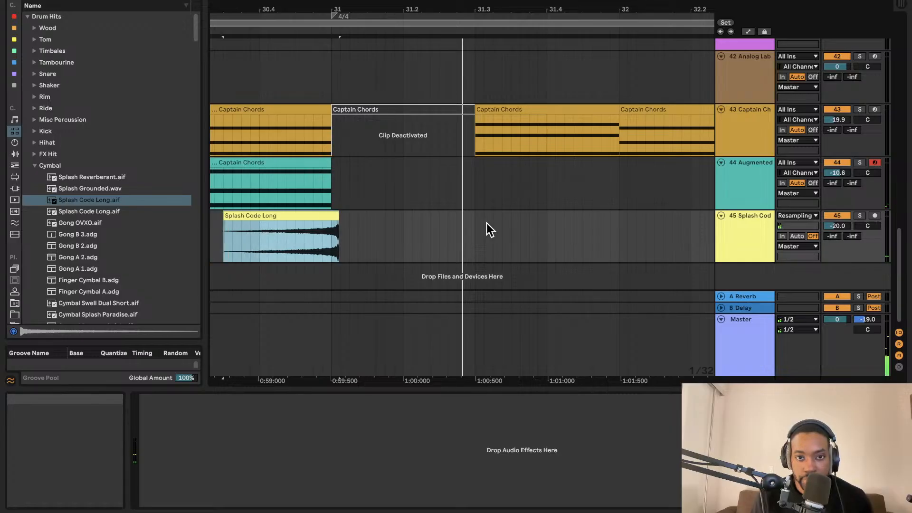
pyautogui.press('super+z')
pyautogui.press('super+z')
pyautogui.press('super+z')
pyautogui.press('super+z')
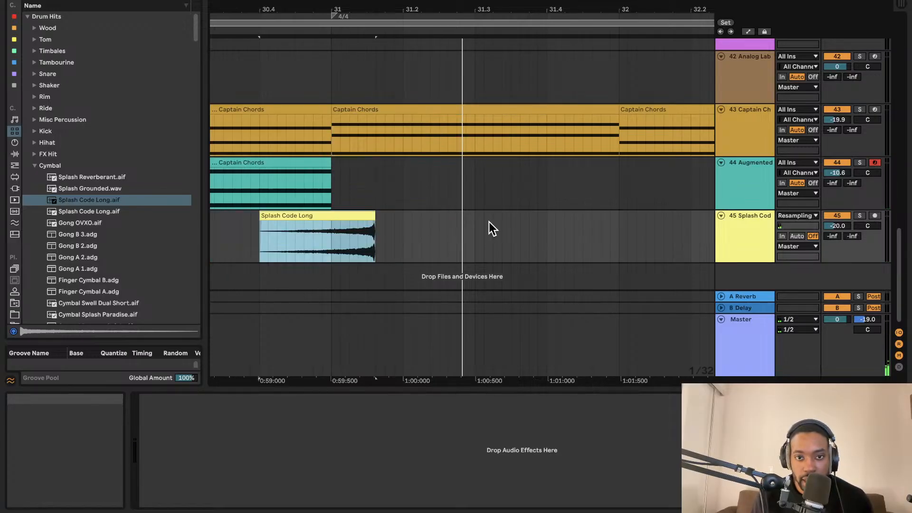
pyautogui.scroll(-5, 484, 222)
pyautogui.press('super+z')
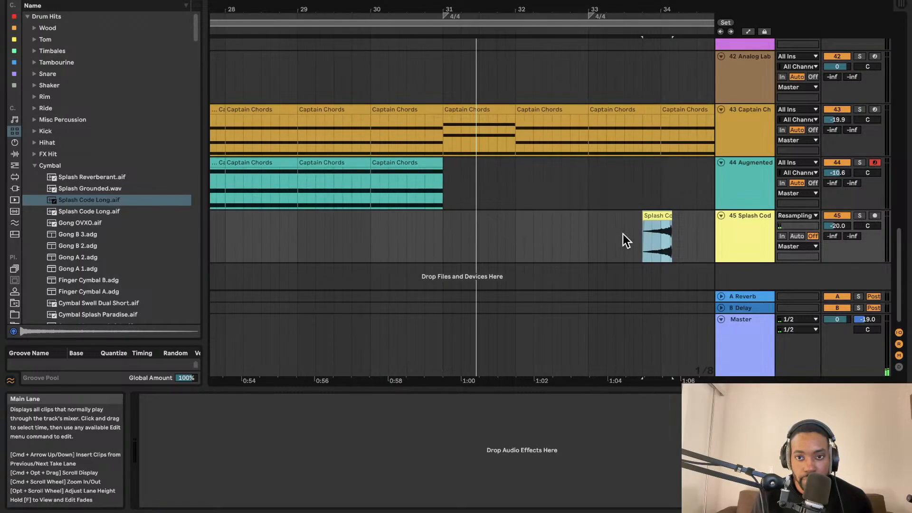
# - Play the passage around bar 34, shorten the splash clip just before it, and open the clip's settings
pyautogui.press('space')
pyautogui.press('space')
pyautogui.hscroll(-2, 473, 228)
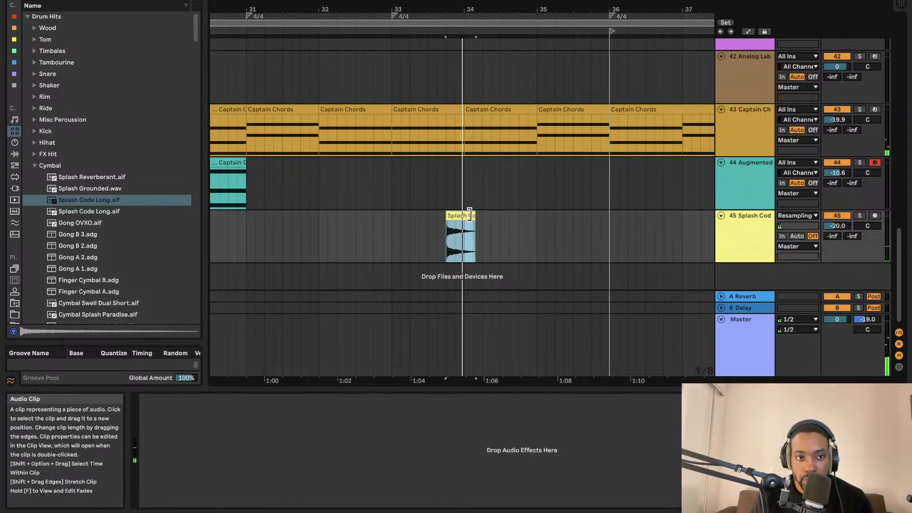
pyautogui.hscroll(2, 460, 220)
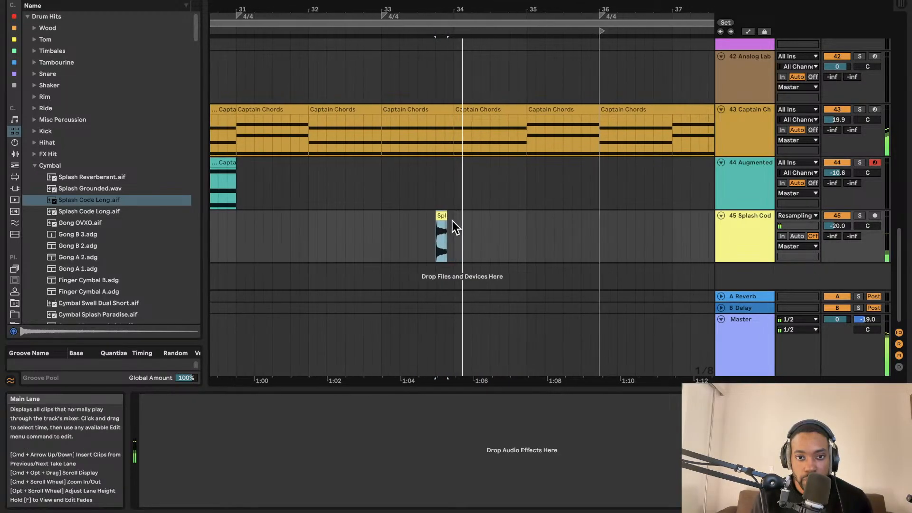
pyautogui.click(441, 216)
pyautogui.scroll(1, 443, 238)
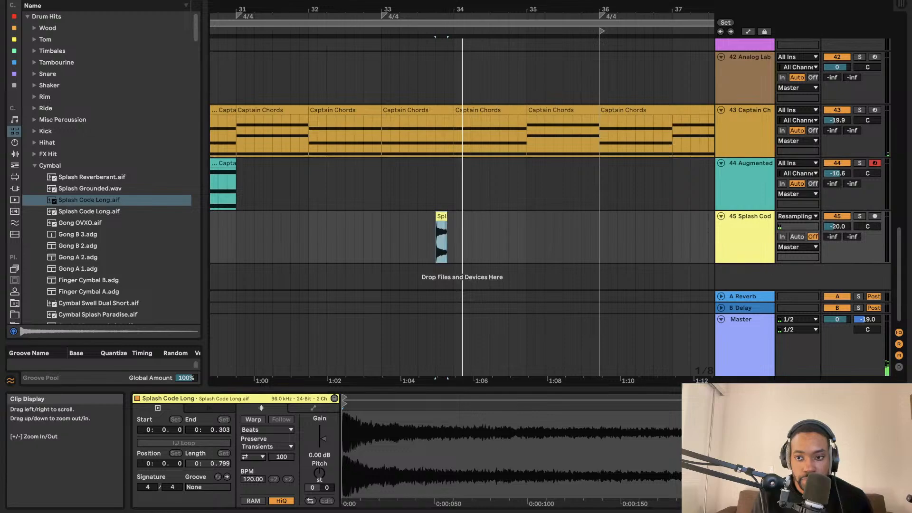
# - Set the splash clip's end marker to 0.0.41 and check the shortened hit in playback
pyautogui.moveTo(905, 403); pyautogui.dragTo(416, 403)
pyautogui.press('space')
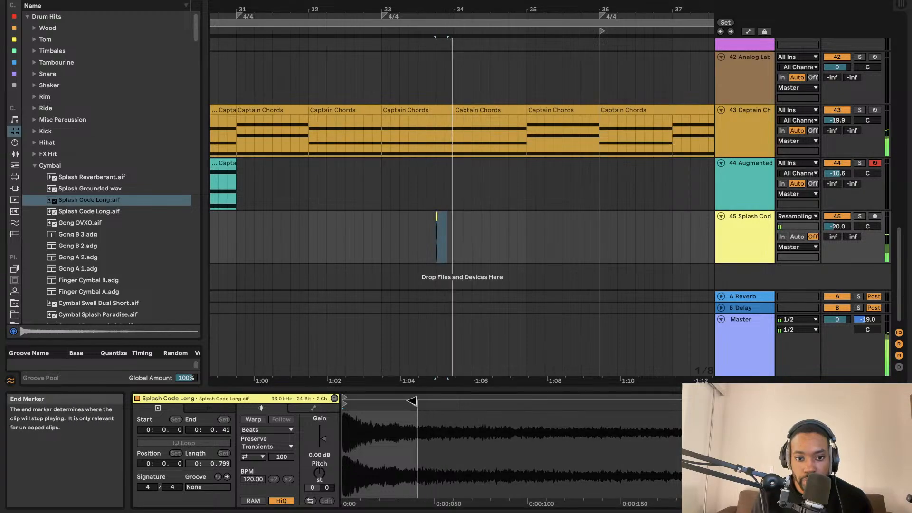
pyautogui.press('space')
pyautogui.press('space')
pyautogui.press('space')
pyautogui.scroll(6, 429, 226)
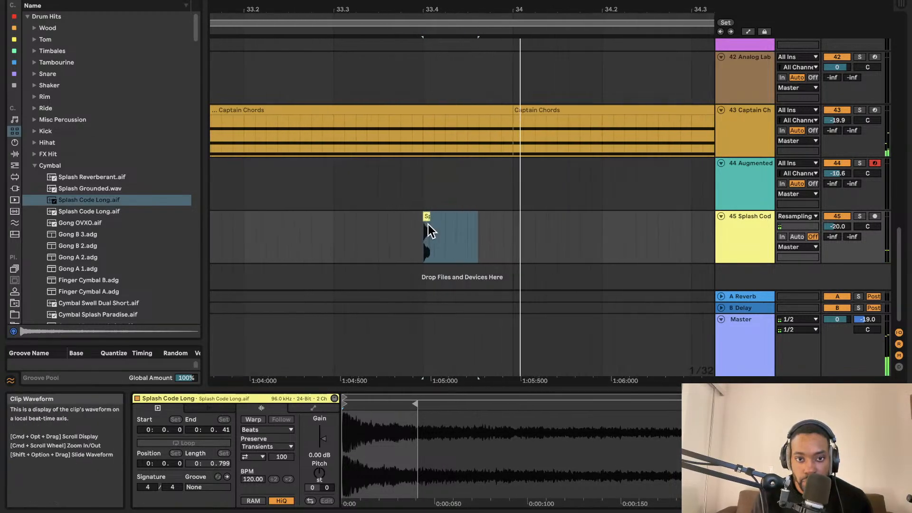
# - Extend the splash clip's end marker to 0.0.49 and replay the passage
pyautogui.press('space')
pyautogui.moveTo(414, 403); pyautogui.dragTo(430, 404)
pyautogui.scroll(-3, 405, 352)
pyautogui.press('space')
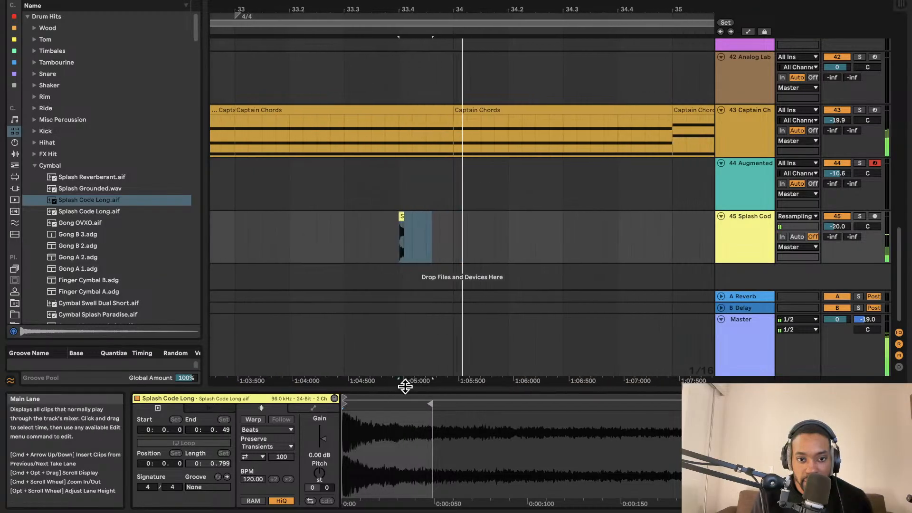
pyautogui.press('space')
pyautogui.click(327, 440)
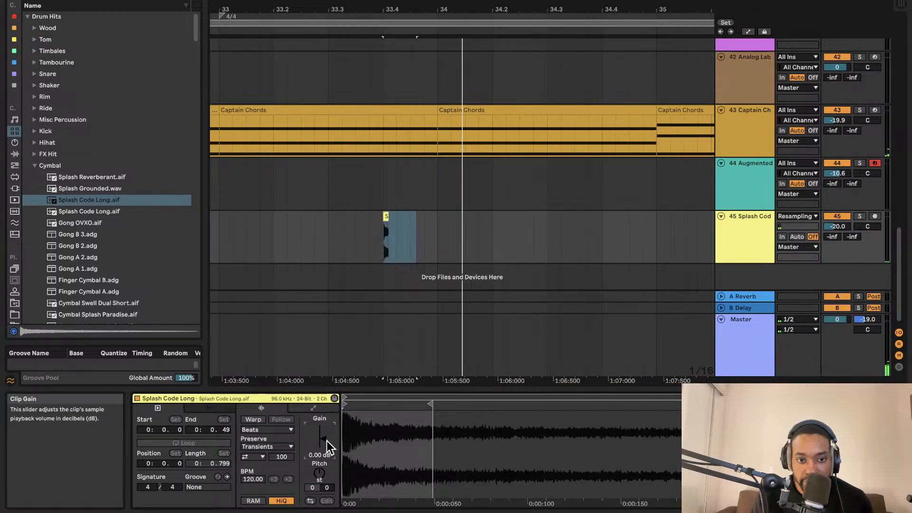
pyautogui.press('space')
pyautogui.press('space')
pyautogui.press('space')
pyautogui.press('space')
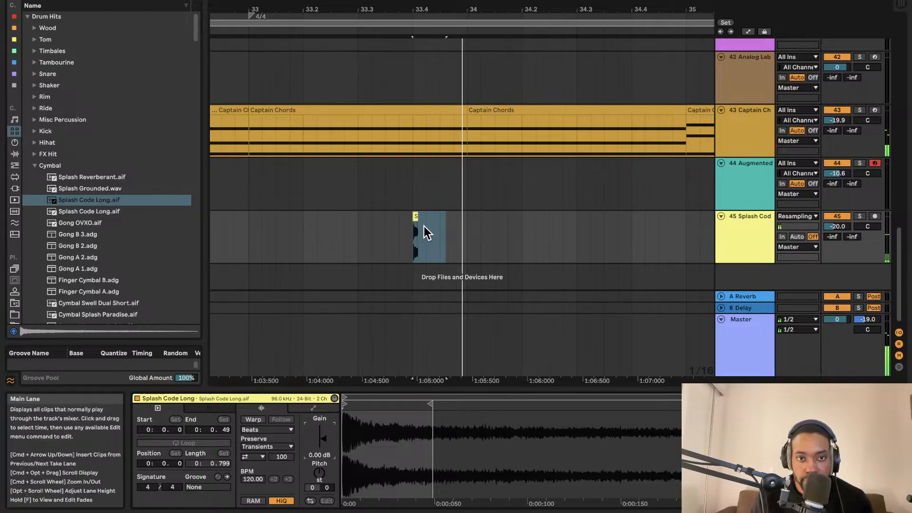
# - Duplicate the short splash clip, place the copy at the start of bar 34, and play both hits
pyautogui.scroll(3, 424, 228)
pyautogui.scroll(-4, 423, 229)
pyautogui.click(423, 218)
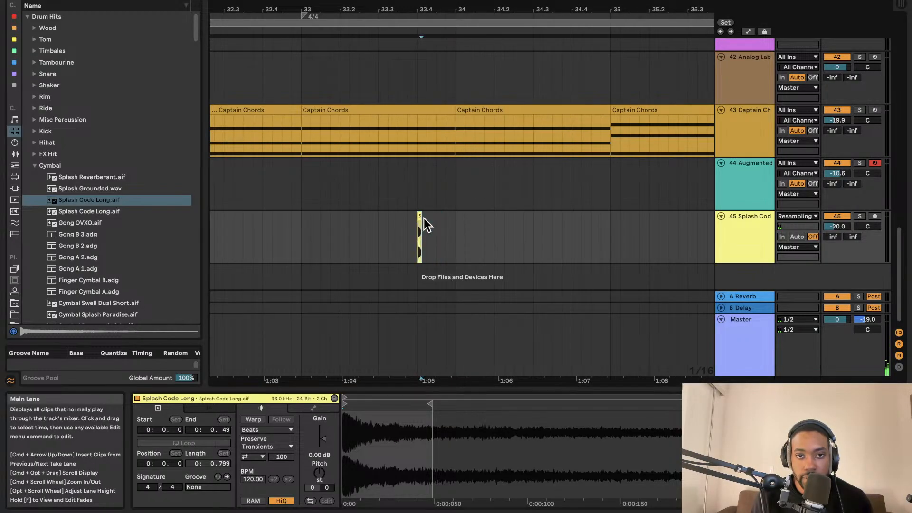
pyautogui.click(420, 216)
pyautogui.press('super+d')
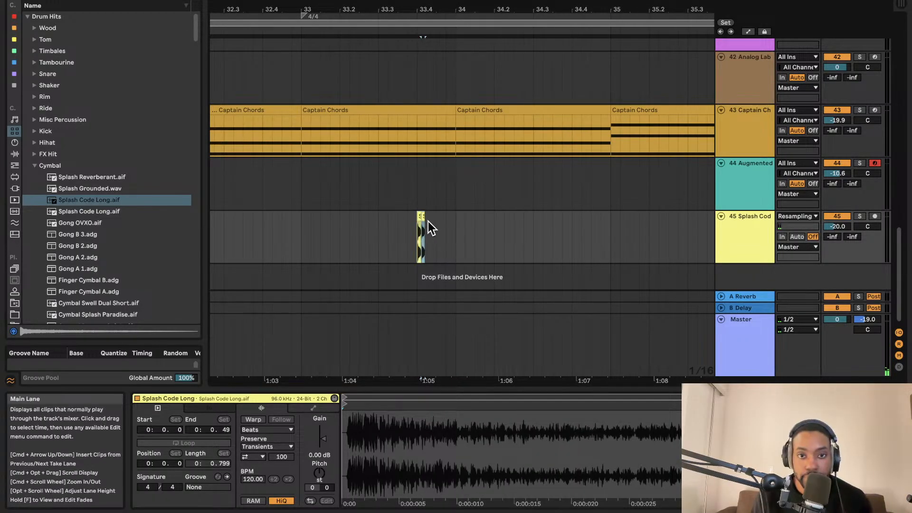
pyautogui.scroll(3, 427, 223)
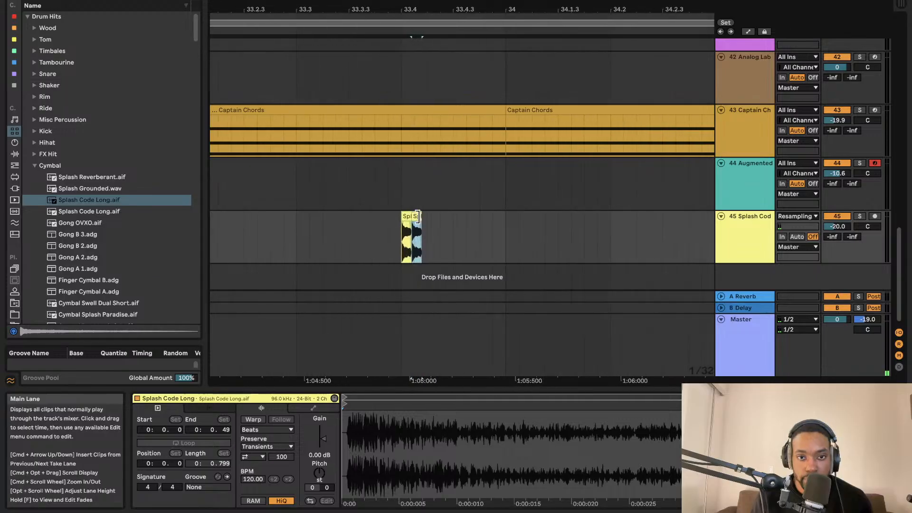
pyautogui.moveTo(417, 217); pyautogui.dragTo(512, 217)
pyautogui.press('space')
pyautogui.scroll(1, 486, 241)
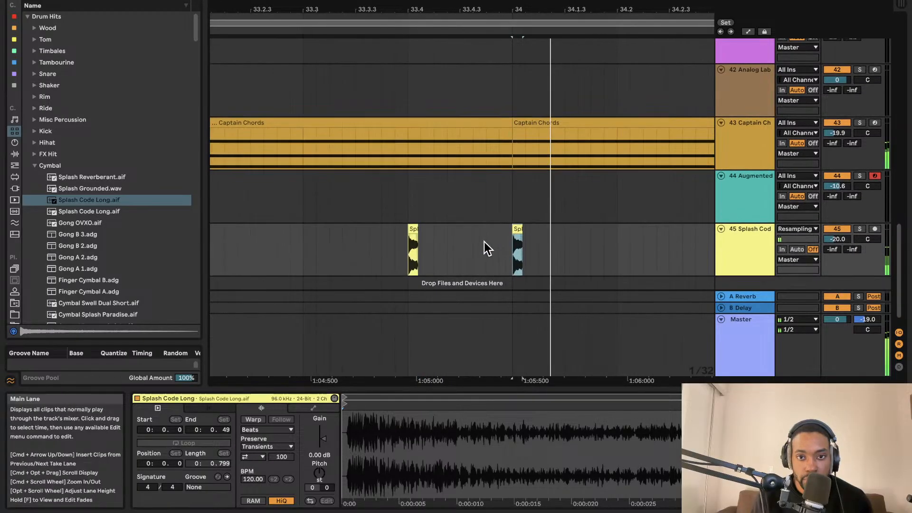
# - Listen to the passage around bars 33 to 37 and review how the two splash hits sit against the chords
pyautogui.scroll(-4, 484, 242)
pyautogui.scroll(4, 415, 242)
pyautogui.scroll(-7, 414, 242)
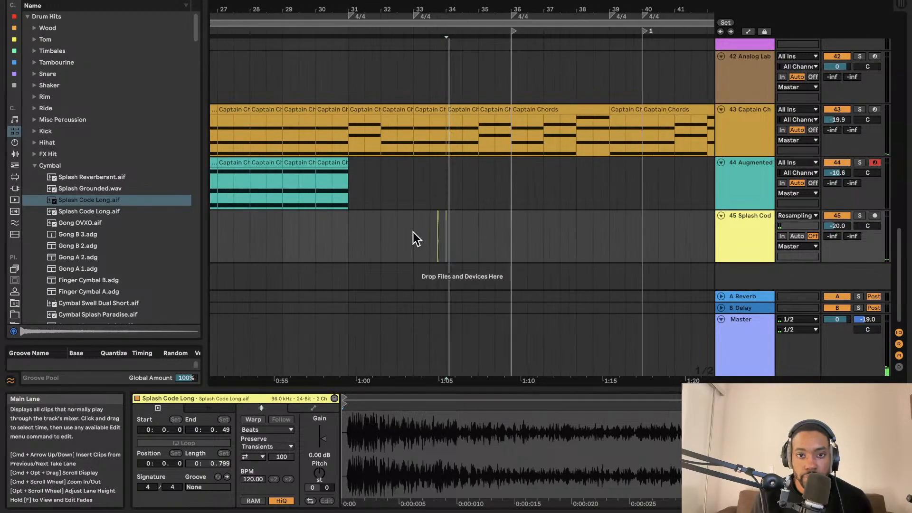
pyautogui.scroll(3, 479, 241)
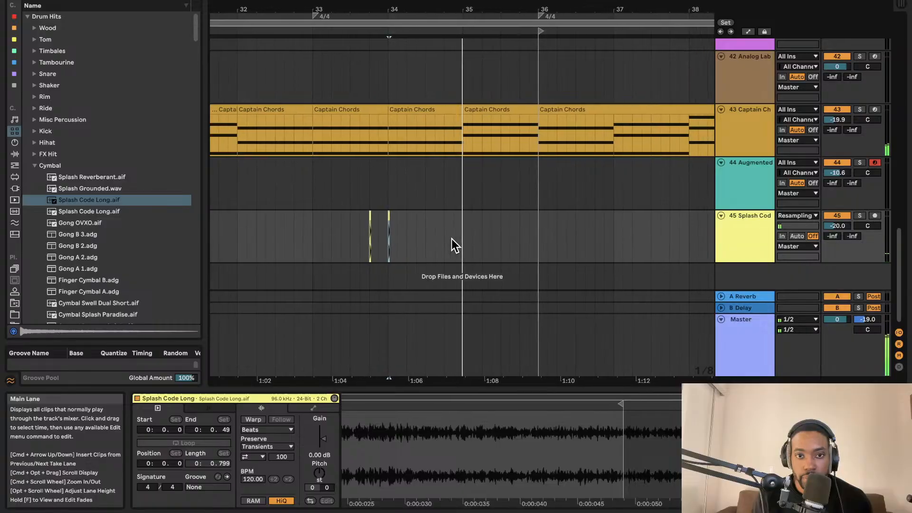
pyautogui.scroll(-1, 432, 238)
pyautogui.scroll(-1, 414, 239)
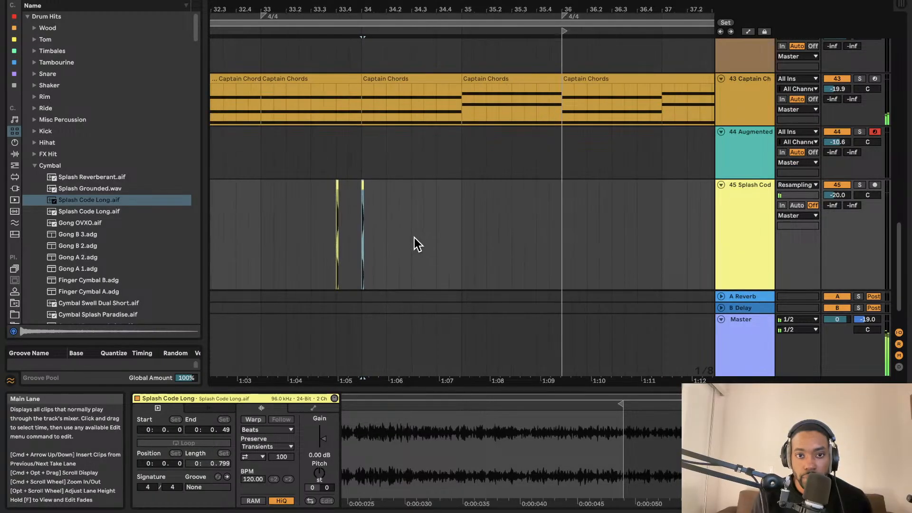
pyautogui.scroll(-2, 414, 239)
pyautogui.scroll(-2, 414, 236)
pyautogui.scroll(1, 414, 235)
pyautogui.scroll(-2, 414, 234)
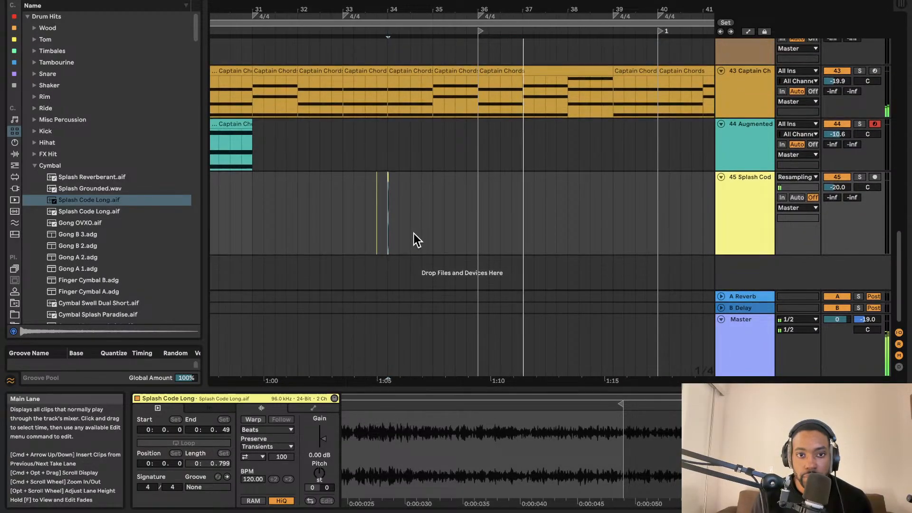
pyautogui.scroll(-1, 414, 233)
pyautogui.scroll(-2, 414, 232)
pyautogui.scroll(2, 405, 191)
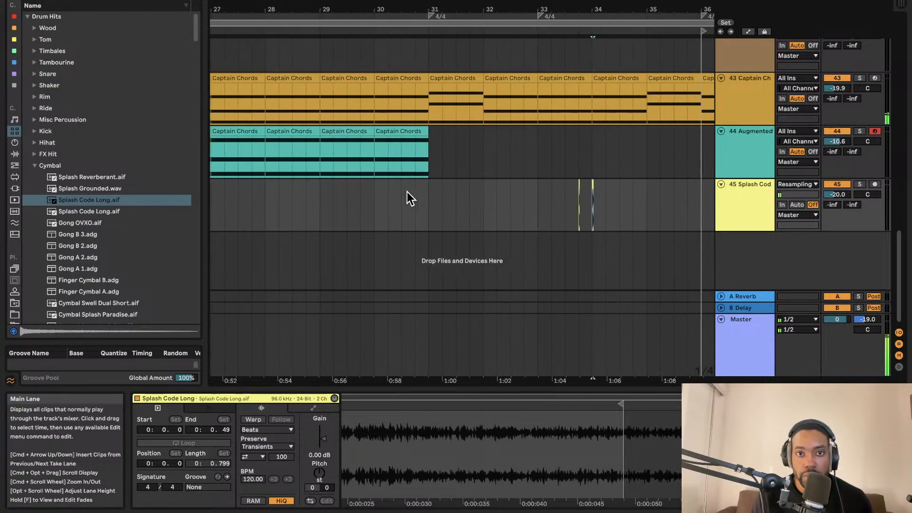
# - Delete both splash clips near bar 34 from track 45
pyautogui.scroll(-3, 451, 228)
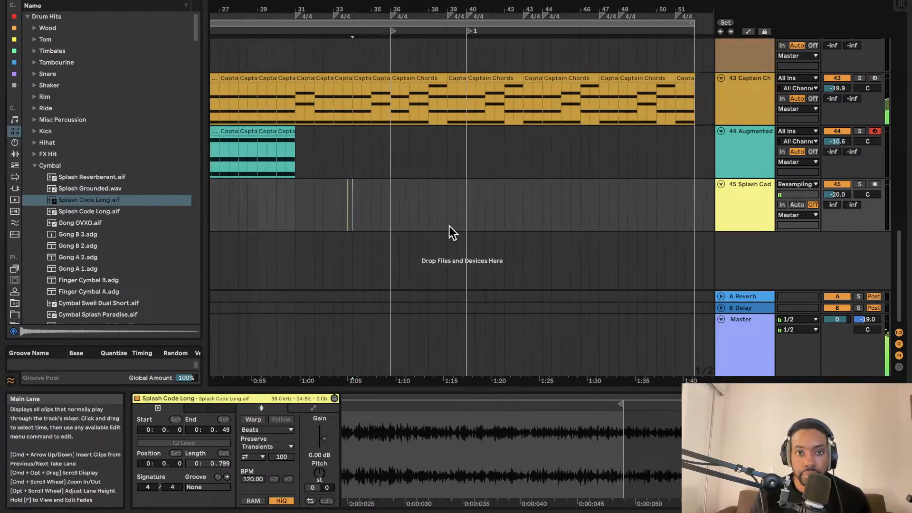
pyautogui.click(417, 217)
pyautogui.moveTo(494, 197); pyautogui.dragTo(396, 199)
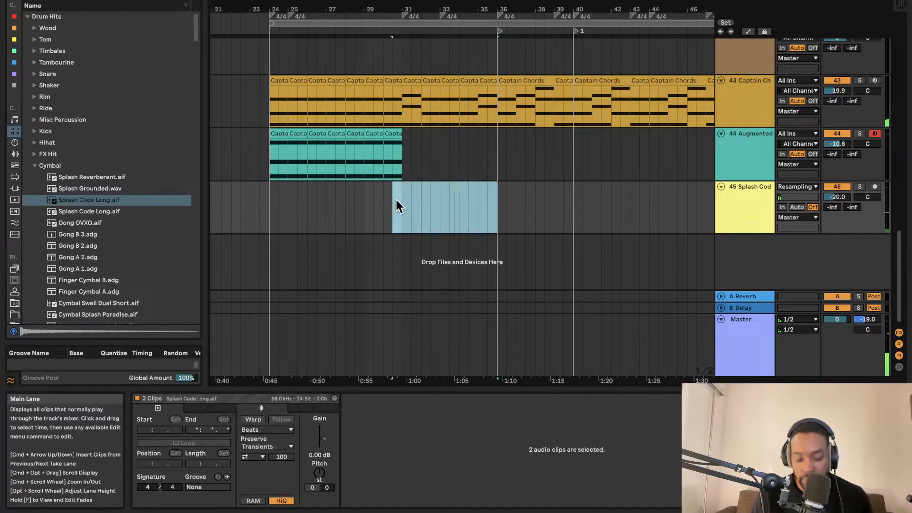
# - Audition gong, cymbal and crash samples in the Cymbal folder, including Gong OVXO.aif and Crash Terrified.wav
pyautogui.click(85, 224)
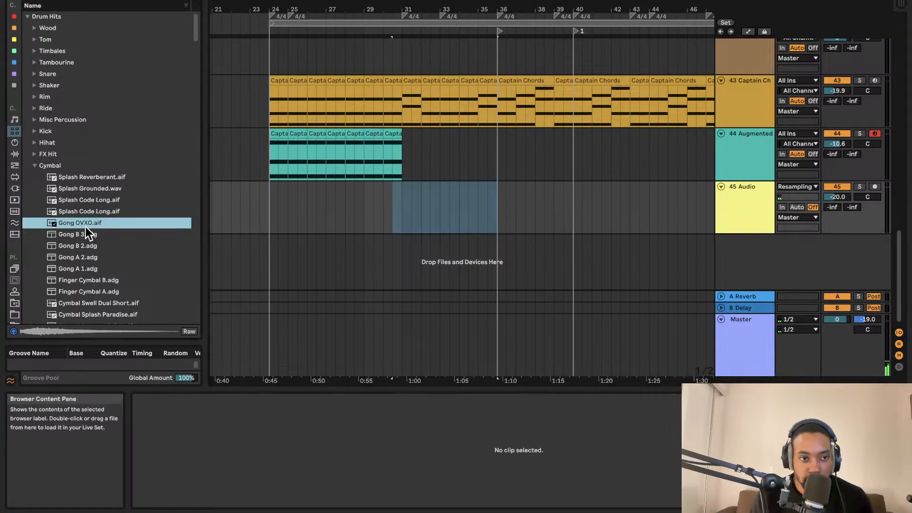
pyautogui.click(85, 235)
pyautogui.click(86, 257)
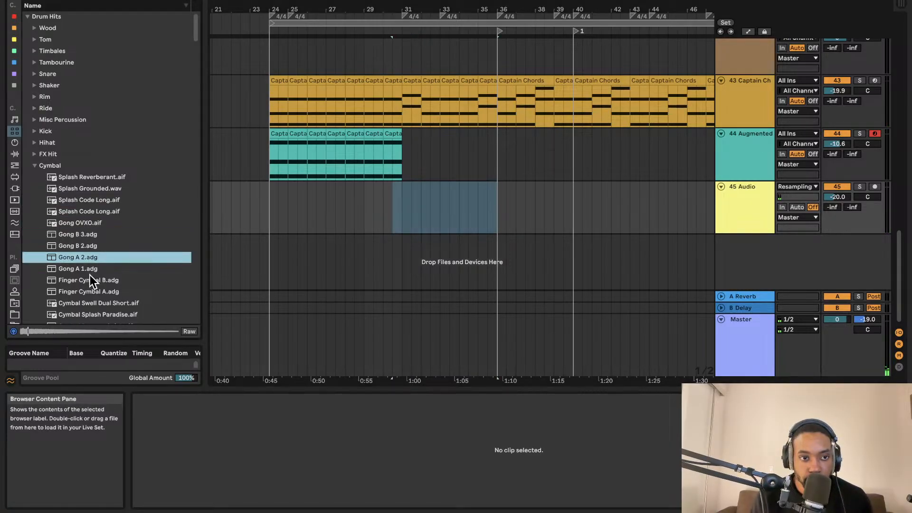
pyautogui.scroll(-5, 90, 275)
pyautogui.click(91, 281)
pyautogui.scroll(-3, 92, 275)
pyautogui.click(98, 271)
pyautogui.scroll(-5, 98, 270)
pyautogui.click(98, 270)
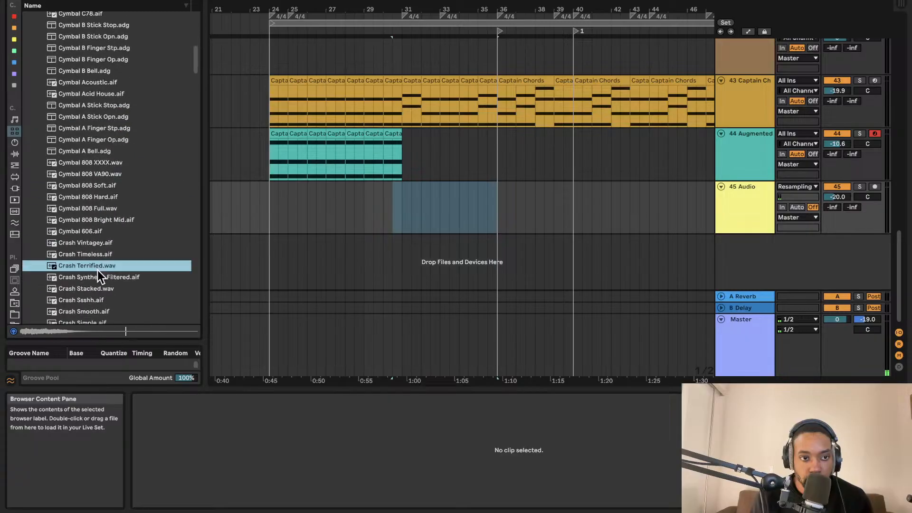
pyautogui.scroll(-10, 100, 270)
pyautogui.click(102, 269)
pyautogui.scroll(-3, 104, 269)
pyautogui.scroll(20, 103, 265)
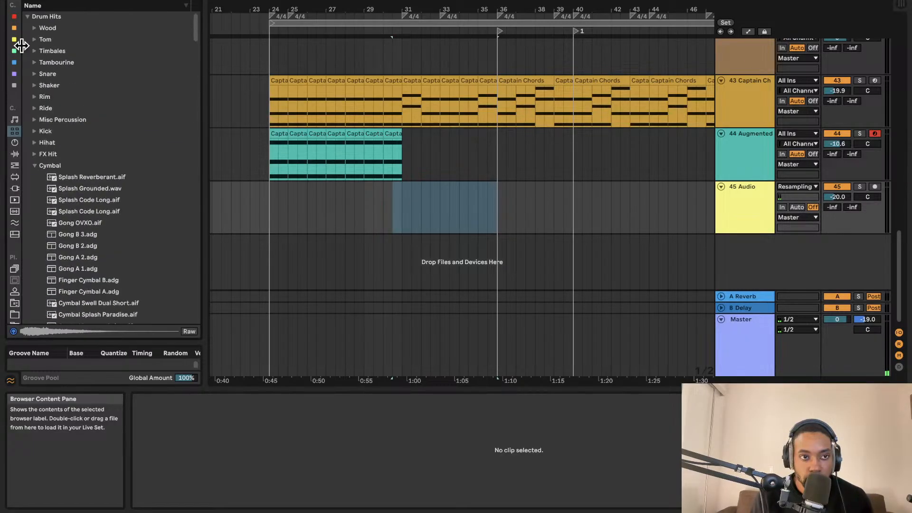
# - Browse the colour collections and the audio effects, searching for reverb
pyautogui.click(14, 28)
pyautogui.click(14, 17)
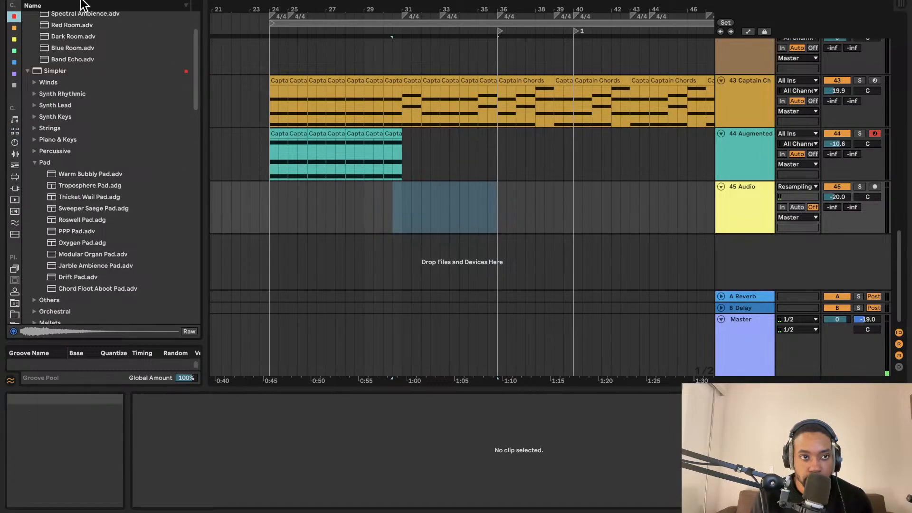
pyautogui.click(15, 153)
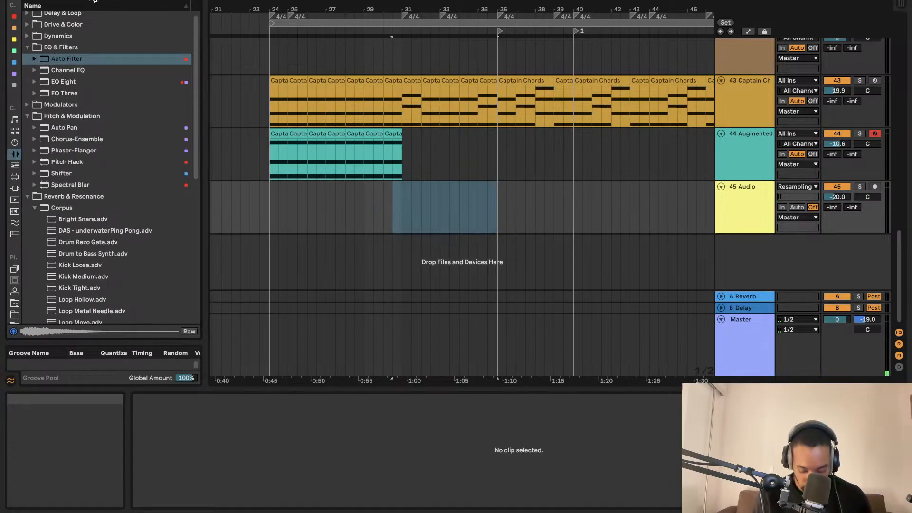
pyautogui.write('reverb')
pyautogui.click(15, 17)
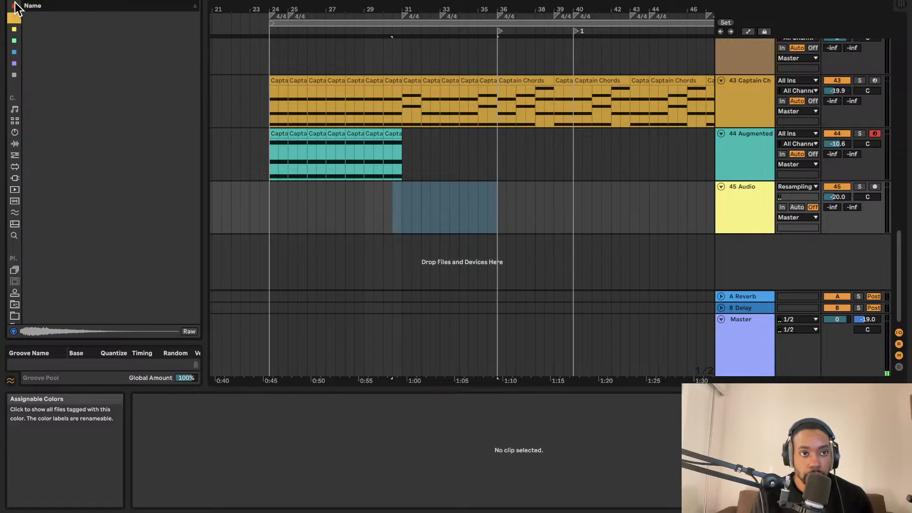
# - Find Crack Rack Volume 2.adg in the red collection and load it onto a new track below track 45
pyautogui.click(14, 6)
pyautogui.click(193, 0)
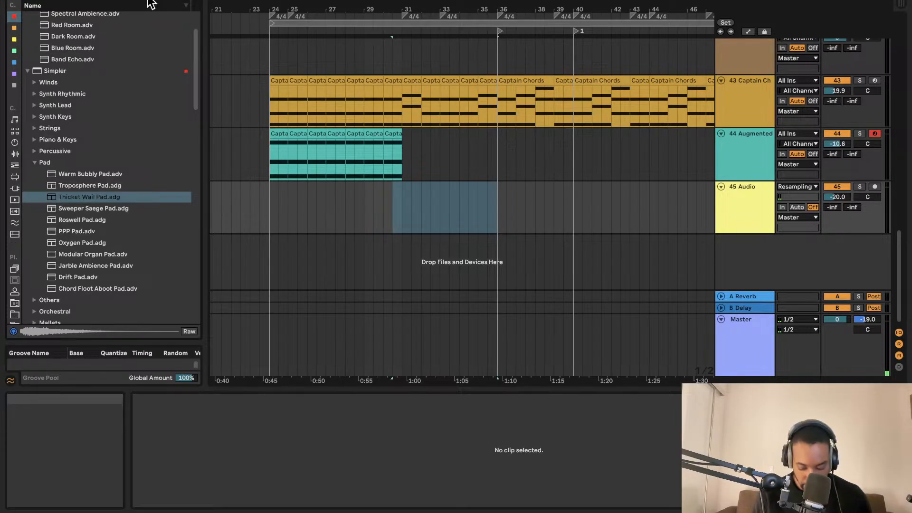
pyautogui.write('v')
pyautogui.moveTo(65, 40); pyautogui.dragTo(236, 77)
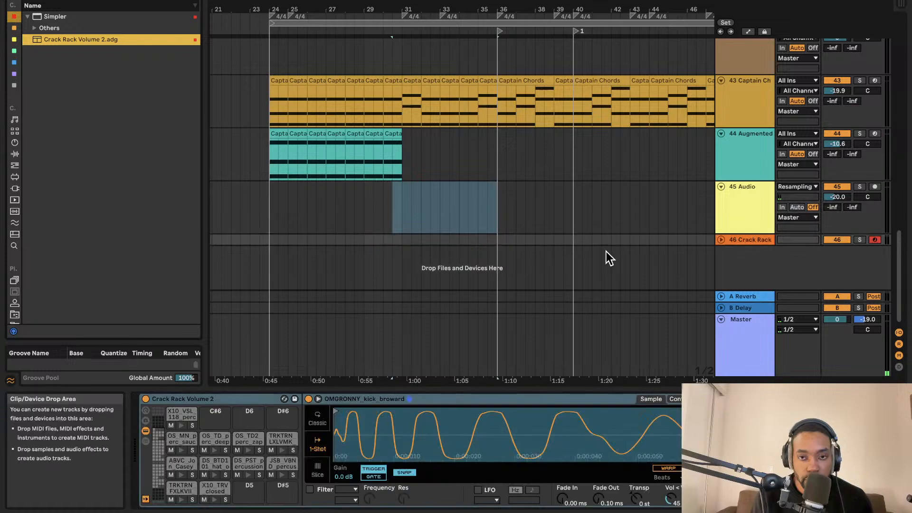
# - Unfold the Crack Rack track 46 and insert an empty MIDI clip two and a half bars long starting at bar 24
pyautogui.click(715, 239)
pyautogui.click(268, 252)
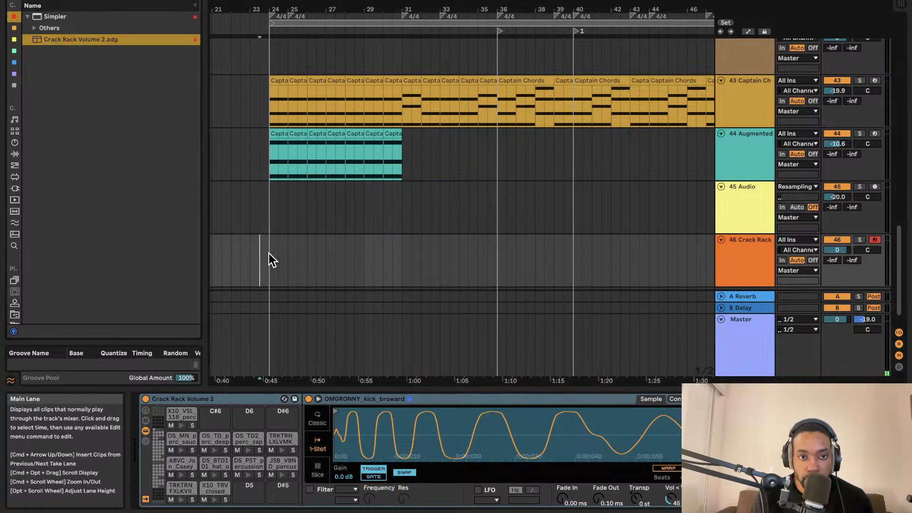
pyautogui.moveTo(335, 253); pyautogui.dragTo(312, 253)
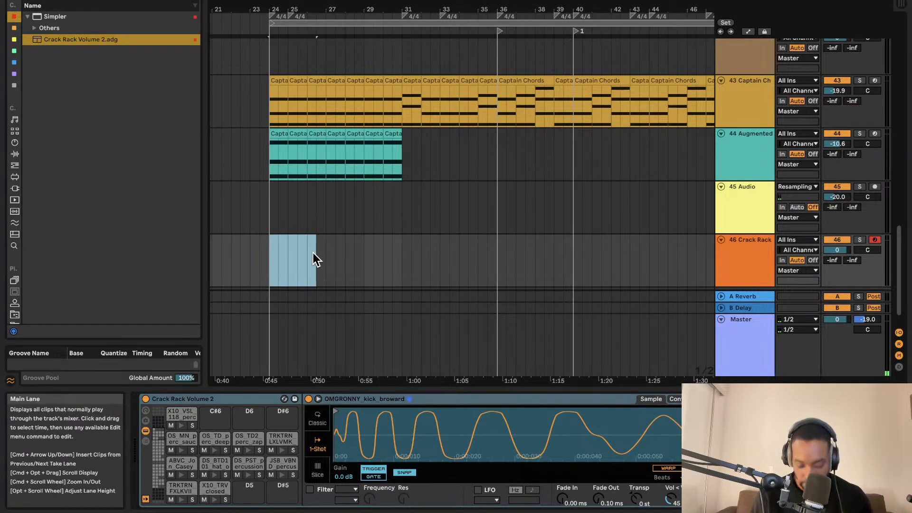
pyautogui.click(297, 253)
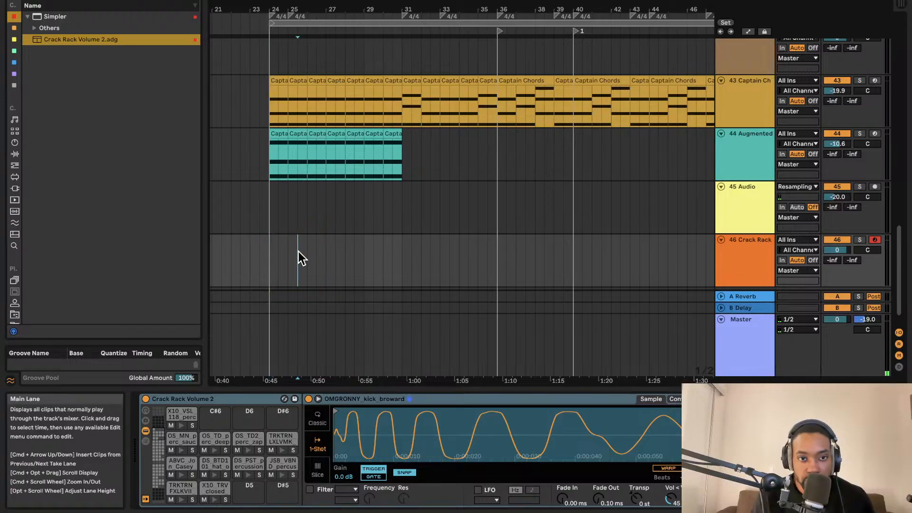
pyautogui.press('super+shift+m')
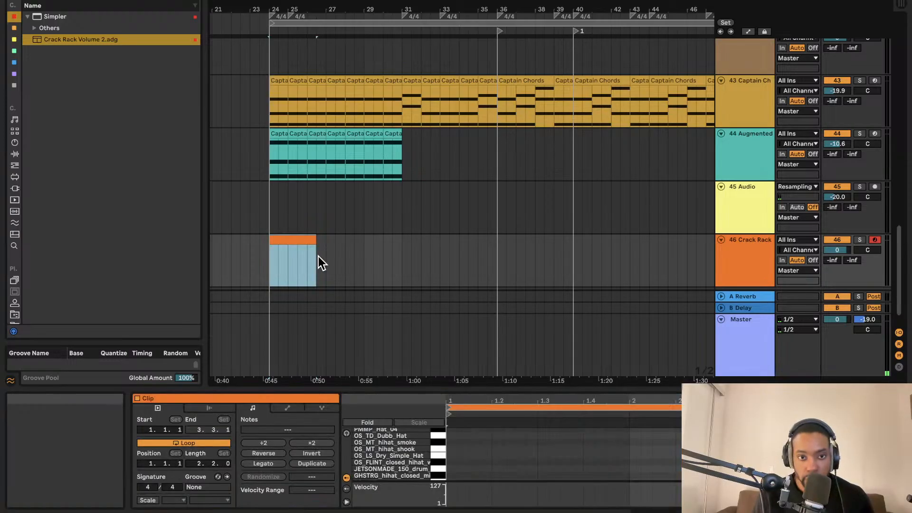
# - Duplicate track 46 with its clip, then lower track 46's volume to -7.1 and the copy's to -14.5
pyautogui.click(760, 276)
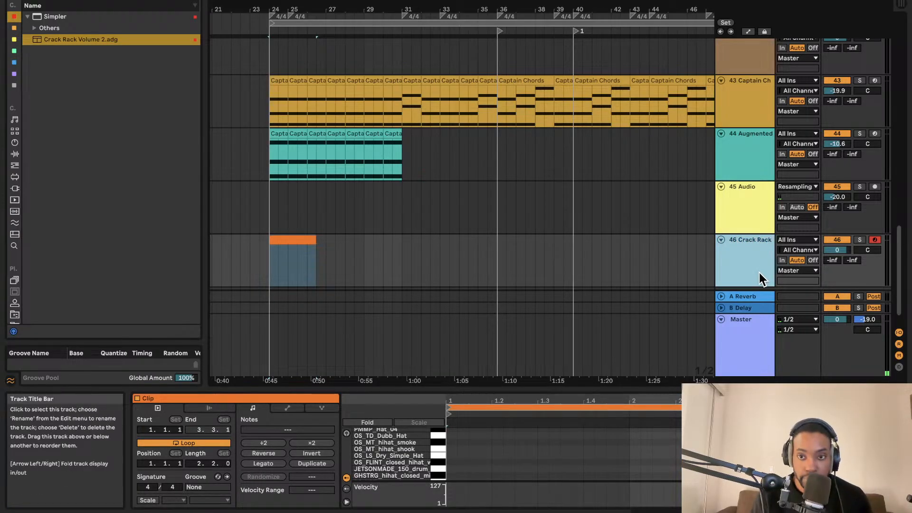
pyautogui.press('super+d')
pyautogui.click(336, 238)
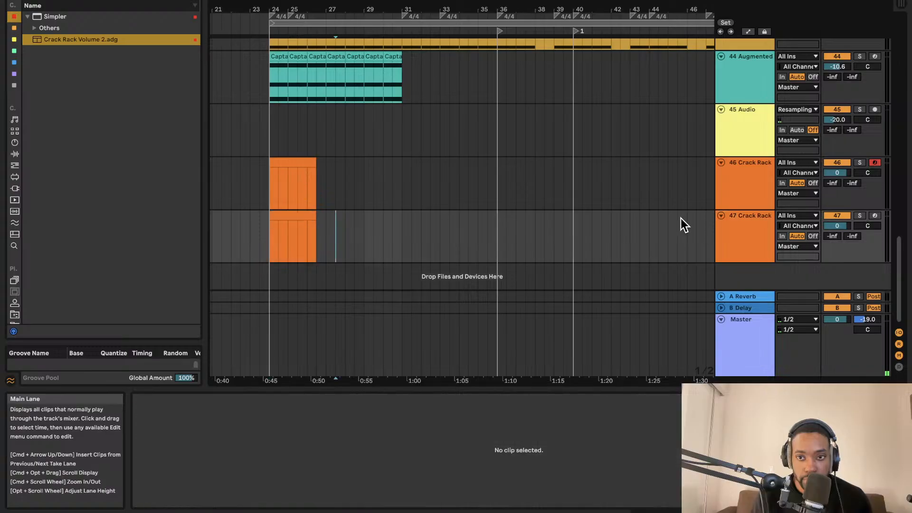
pyautogui.click(289, 163)
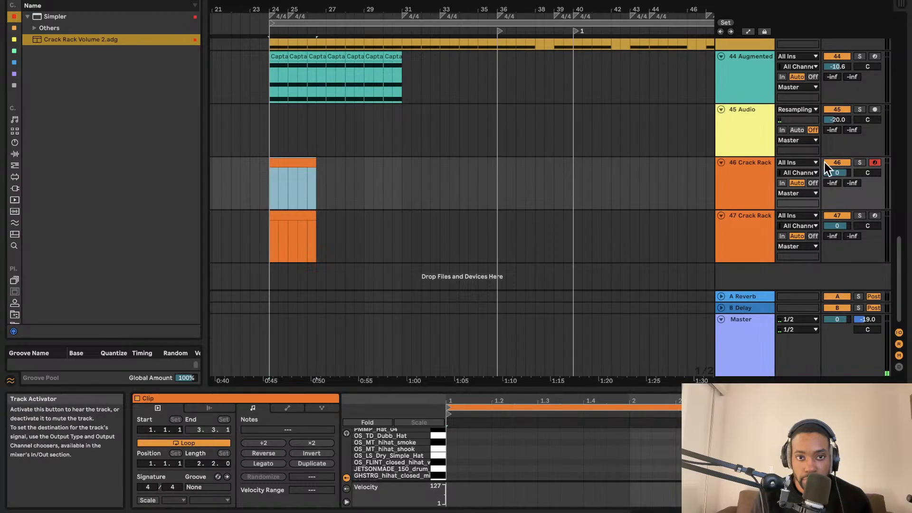
pyautogui.moveTo(837, 173); pyautogui.dragTo(846, 180)
# - Enter OS_LD2_Kick_Taco notes at 1, 1.1.3 and 1.3 in track 46's MIDI clip
pyautogui.hscroll(-5, 285, 184)
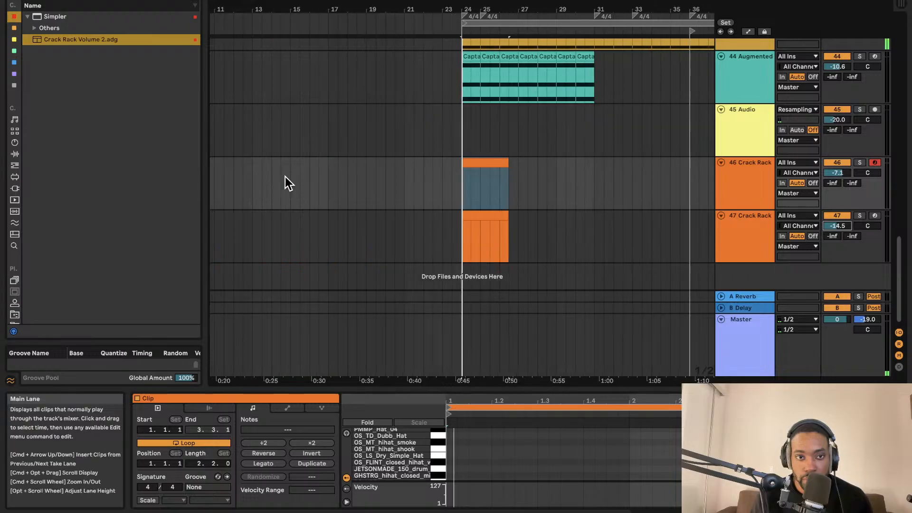
pyautogui.click(287, 184)
pyautogui.click(482, 162)
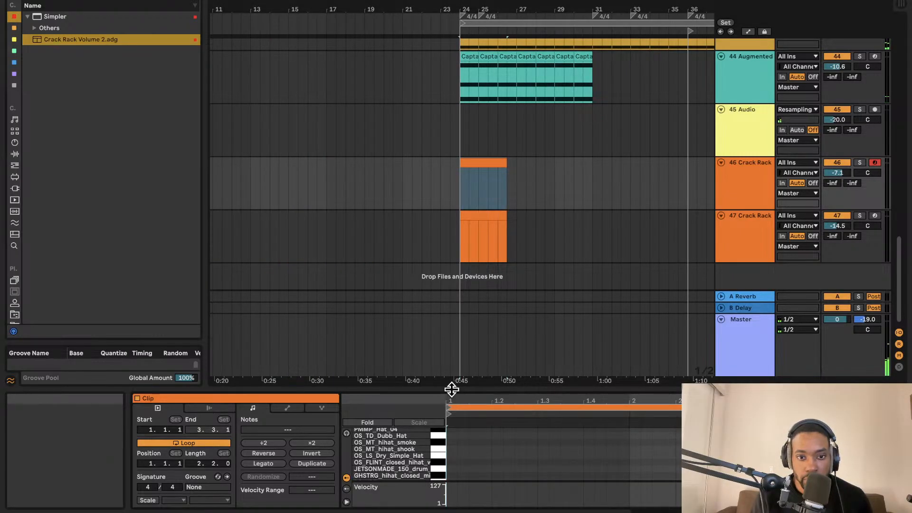
pyautogui.moveTo(452, 387); pyautogui.dragTo(441, 100)
pyautogui.click(359, 284)
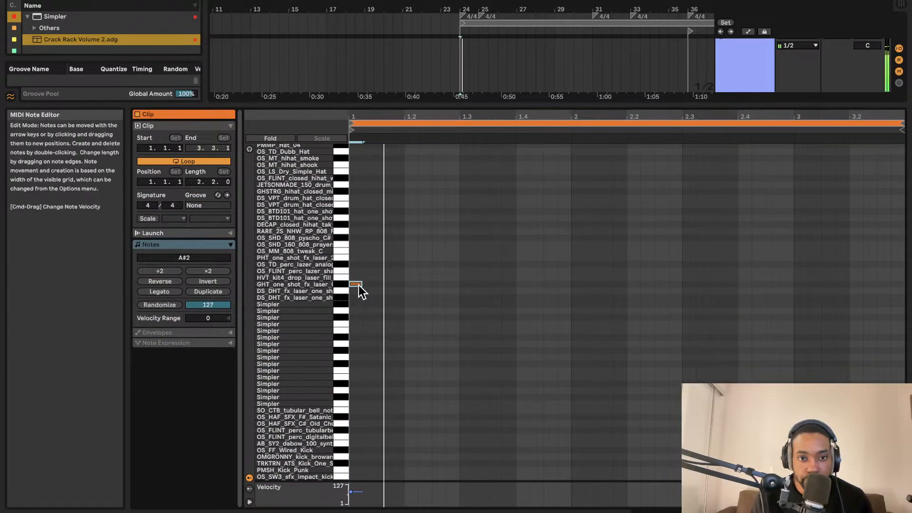
pyautogui.moveTo(361, 330); pyautogui.dragTo(385, 476)
pyautogui.doubleClick(465, 476)
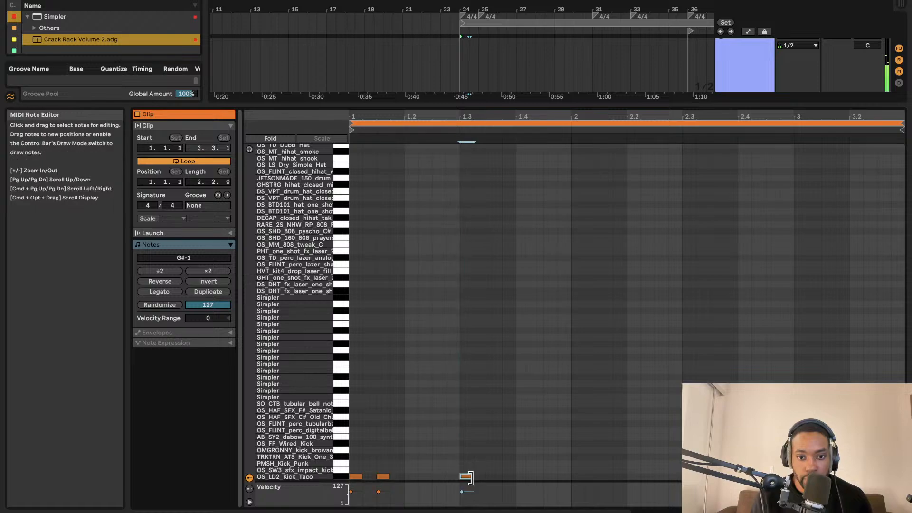
# - Add a note at 1.3, trying it on several hat and percussion sounds, and place it on OS_TD_perc_deep_wood (A5)
pyautogui.doubleClick(454, 456)
pyautogui.moveTo(453, 454); pyautogui.dragTo(470, 175)
pyautogui.press('space')
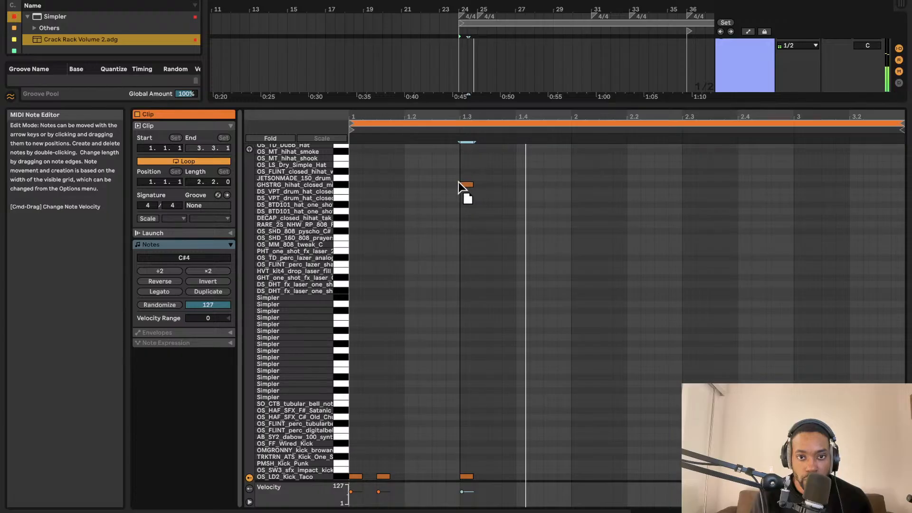
pyautogui.moveTo(458, 182); pyautogui.dragTo(447, 155)
pyautogui.scroll(5, 434, 198)
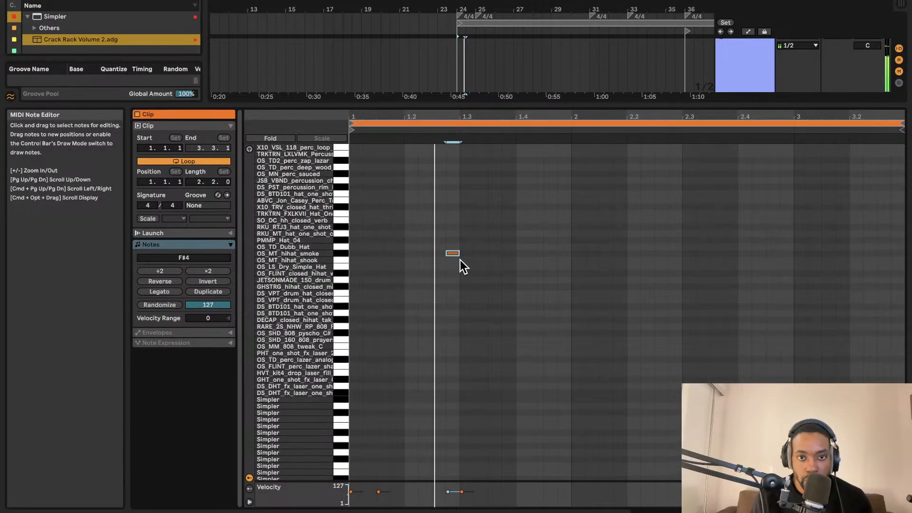
pyautogui.moveTo(449, 253); pyautogui.dragTo(460, 166)
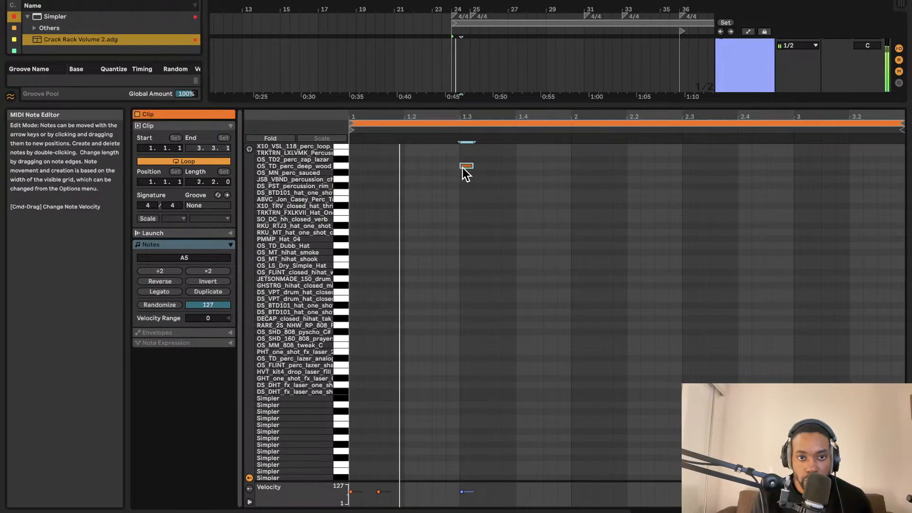
pyautogui.scroll(-5, 466, 228)
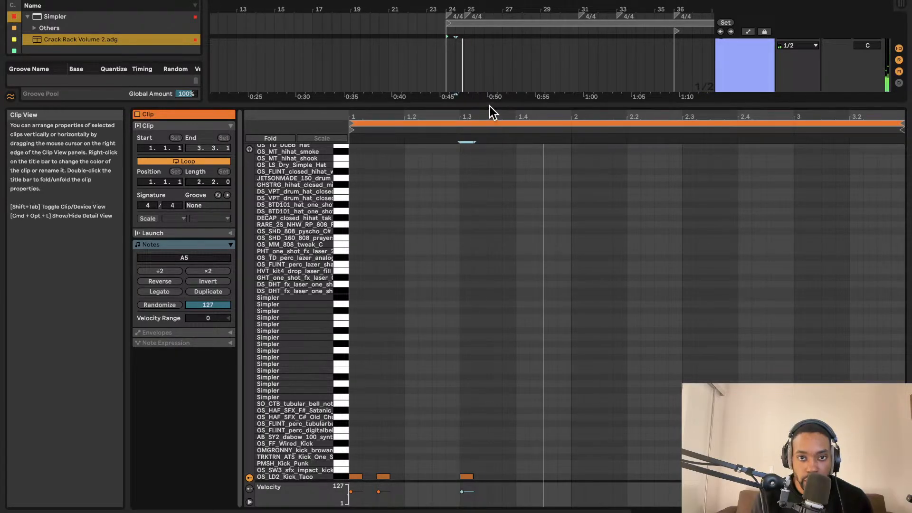
# - Return to the arrangement and shorten track 46's drum clip to one bar, from bar 24 to bar 25
pyautogui.scroll(1, 457, 425)
pyautogui.scroll(4, 457, 426)
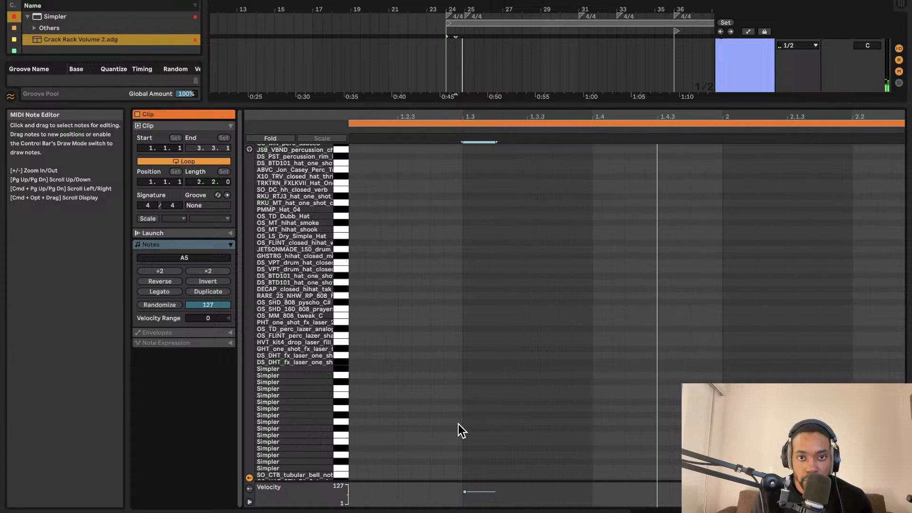
pyautogui.moveTo(514, 104); pyautogui.dragTo(515, 432)
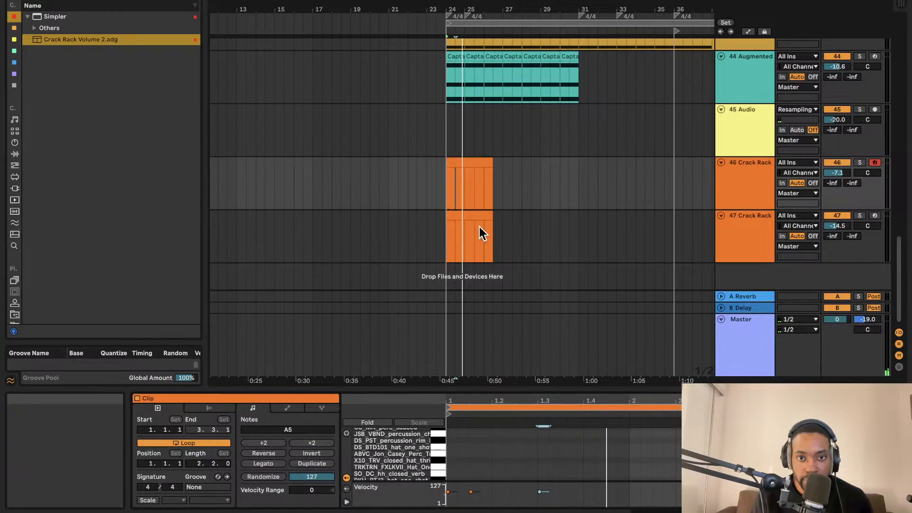
pyautogui.scroll(10, 475, 228)
pyautogui.click(428, 181)
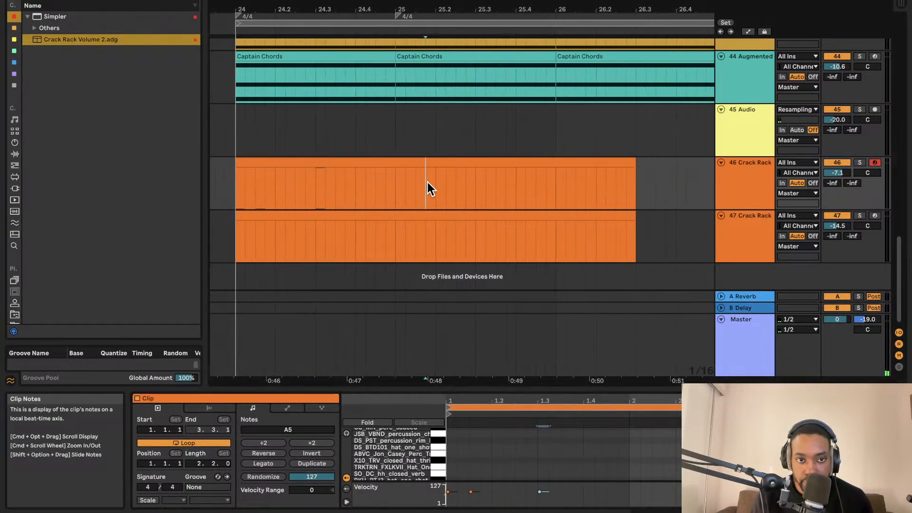
pyautogui.click(334, 161)
pyautogui.click(536, 181)
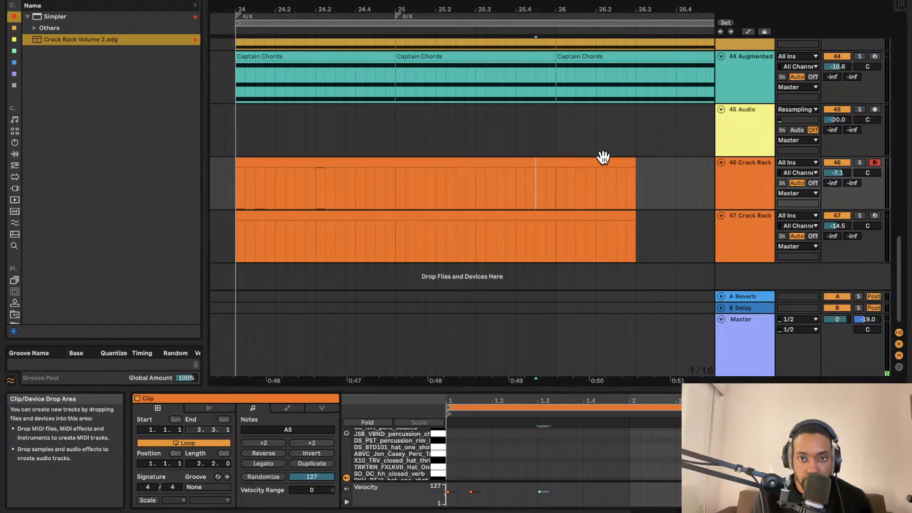
pyautogui.moveTo(633, 158); pyautogui.dragTo(393, 163)
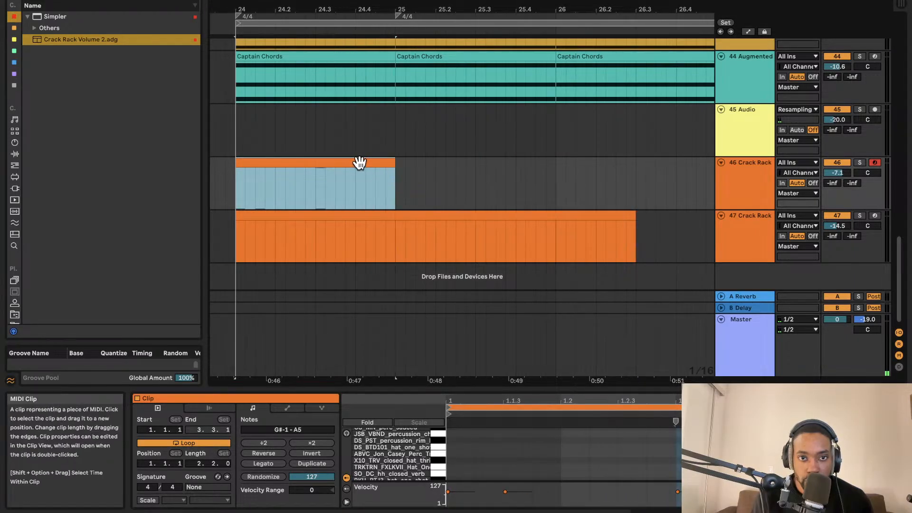
# - Duplicate the one-bar drum clip into bar 25 on track 46 and play the pattern from bar 24
pyautogui.press('super+d')
pyautogui.press('space')
pyautogui.press('space')
pyautogui.click(263, 187)
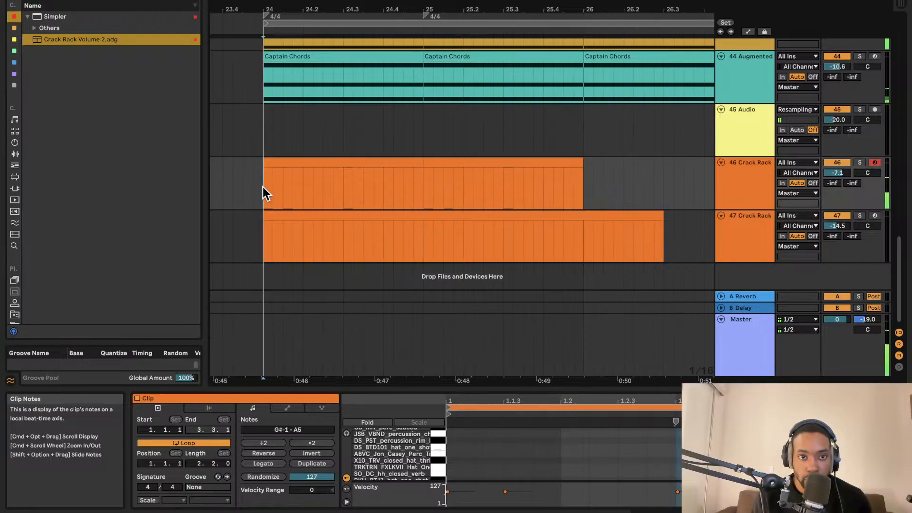
# - Duplicate the one-bar clip on track 46 Crack Rack repeatedly until the repeats reach bar 40
pyautogui.press('space')
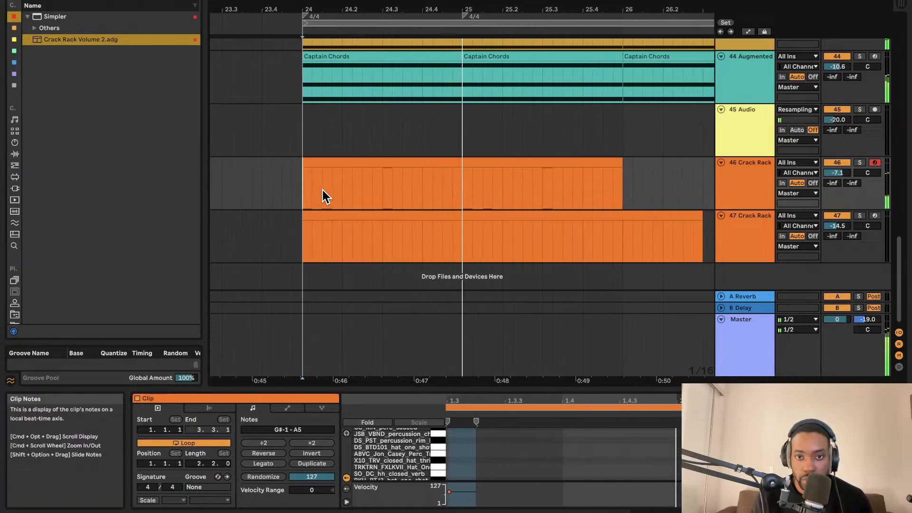
pyautogui.click(440, 159)
pyautogui.press('super+d')
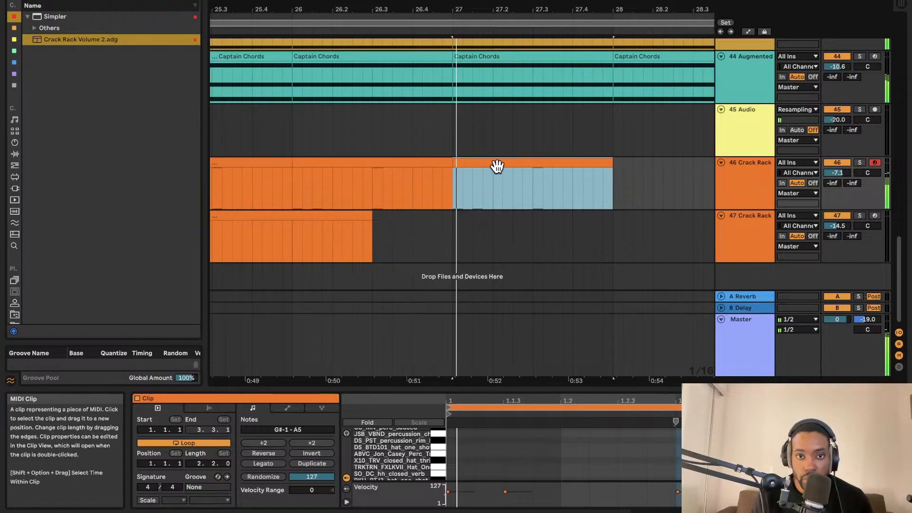
pyautogui.press('super+d')
pyautogui.press('super+d')
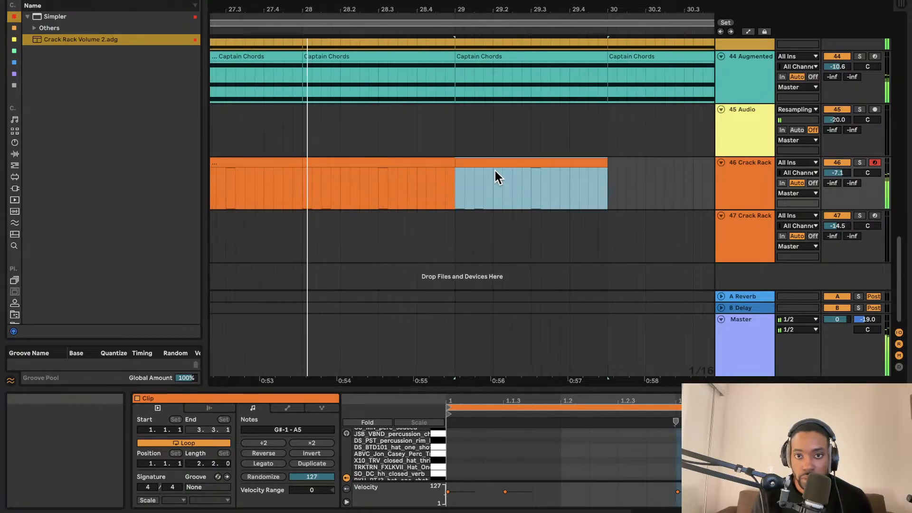
pyautogui.press('-')
pyautogui.press('super+d')
pyautogui.press('-')
pyautogui.press('-')
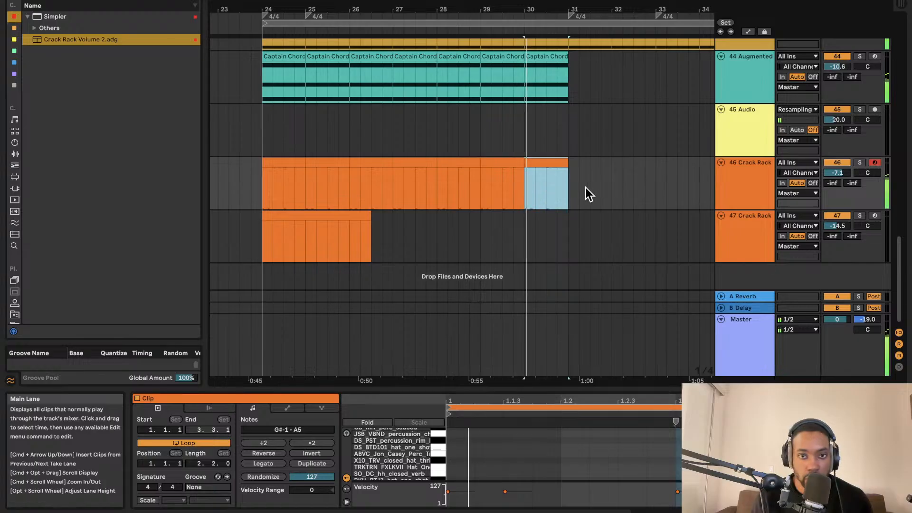
pyautogui.press('super+d')
pyautogui.press('super+d')
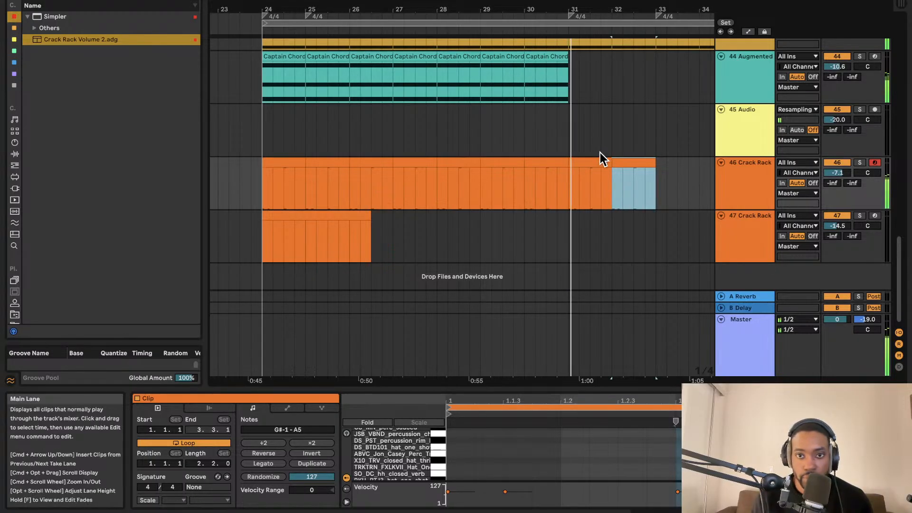
pyautogui.press('super+d')
pyautogui.press('super+d')
pyautogui.press('super+d')
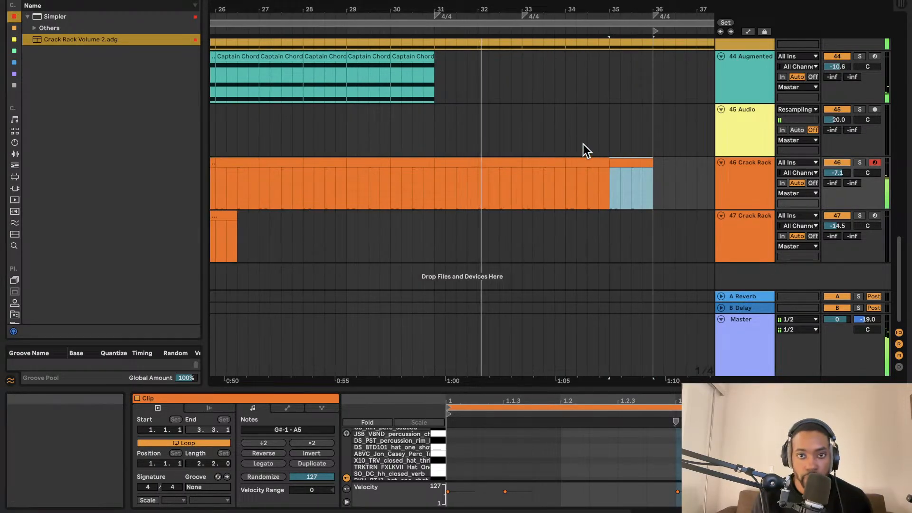
pyautogui.press('-')
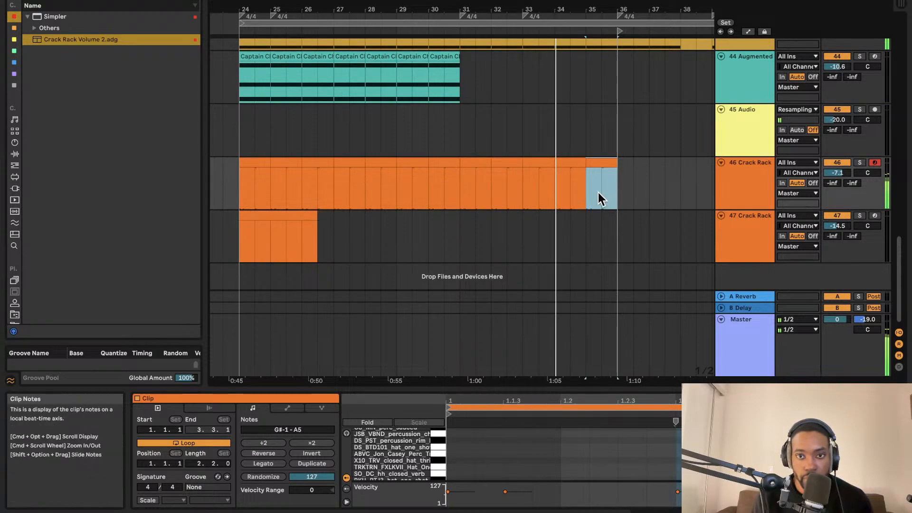
pyautogui.press('super+d')
pyautogui.press('super+d')
pyautogui.press('super+d')
pyautogui.press('super+d')
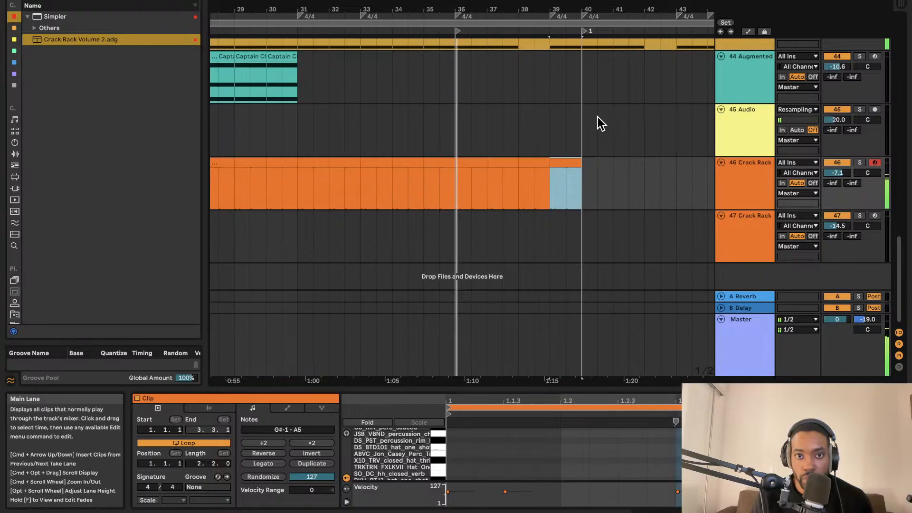
# - Create an empty MIDI clip two and a half bars long on track 47 Crack Rack, starting at bar 40
pyautogui.hscroll(3, 598, 166)
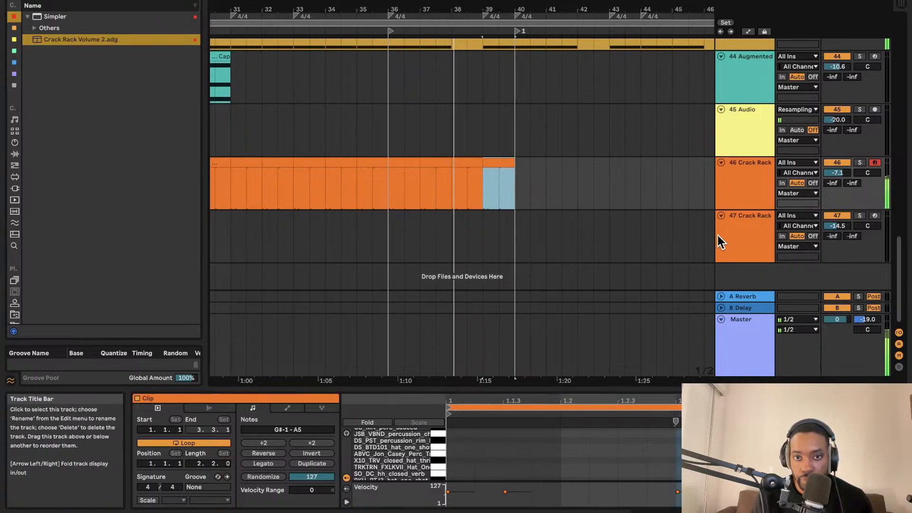
pyautogui.click(734, 230)
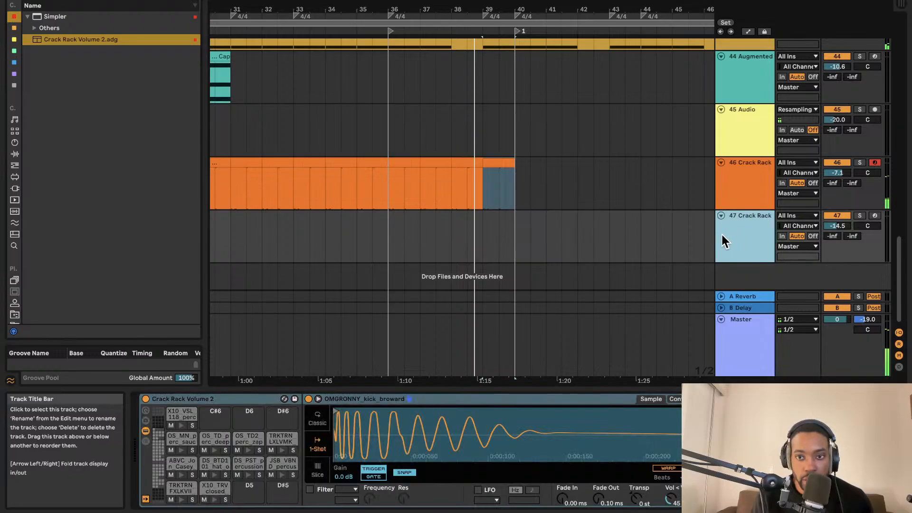
pyautogui.moveTo(515, 235); pyautogui.dragTo(606, 231)
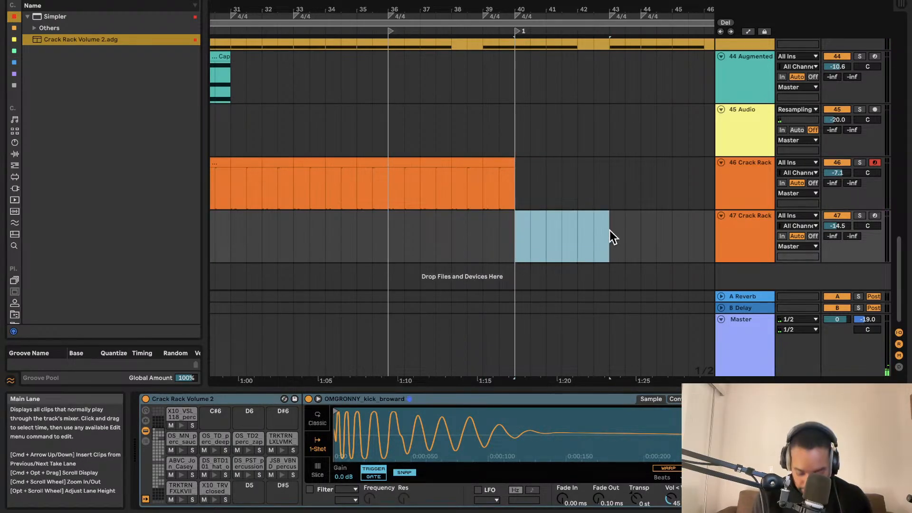
pyautogui.click(624, 236)
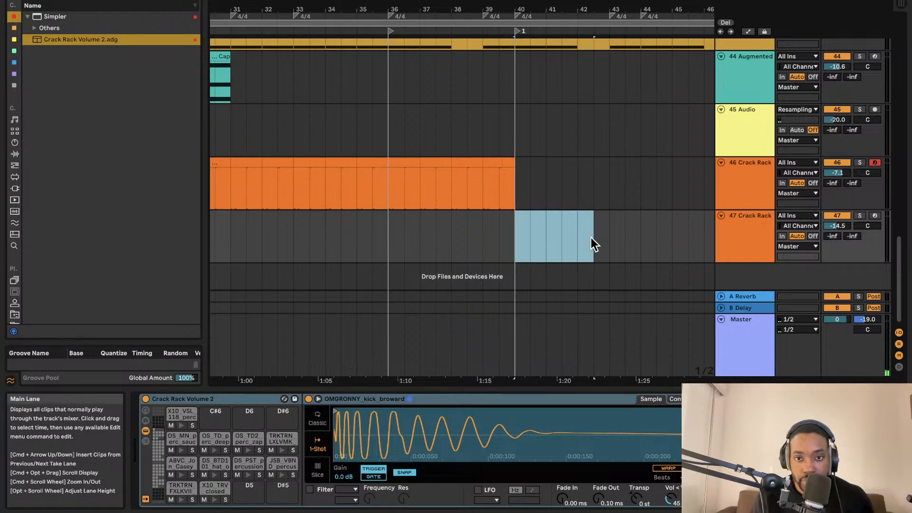
pyautogui.press('super+shift+m')
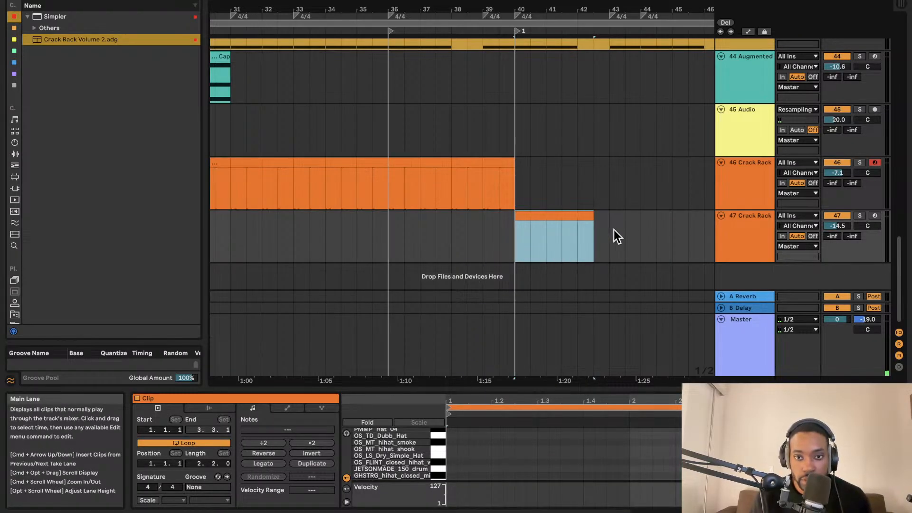
# - Open the new clip in an enlarged note editor, place a note at its start and move it to C4, auditioning the sounds
pyautogui.doubleClick(564, 212)
pyautogui.moveTo(525, 387); pyautogui.dragTo(525, 131)
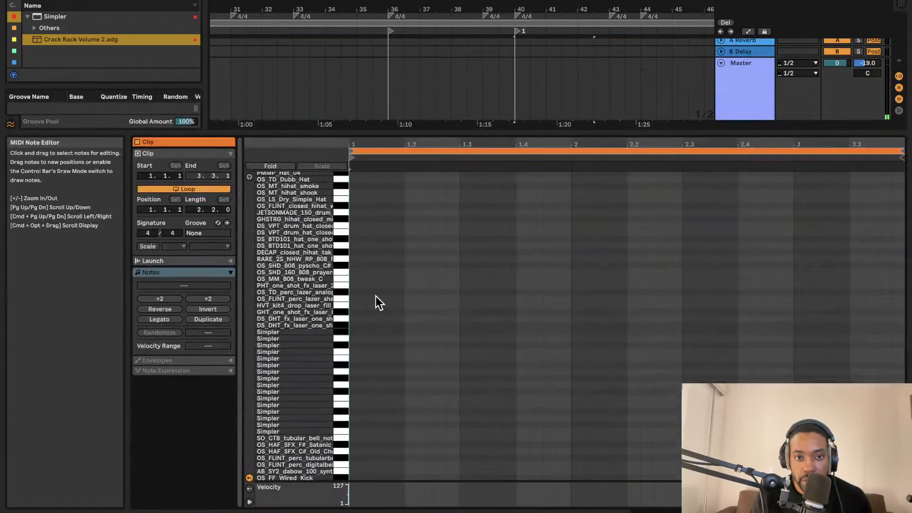
pyautogui.doubleClick(354, 273)
pyautogui.press('space')
pyautogui.press('space')
pyautogui.moveTo(358, 272); pyautogui.dragTo(360, 227)
pyautogui.press('space')
pyautogui.press('space')
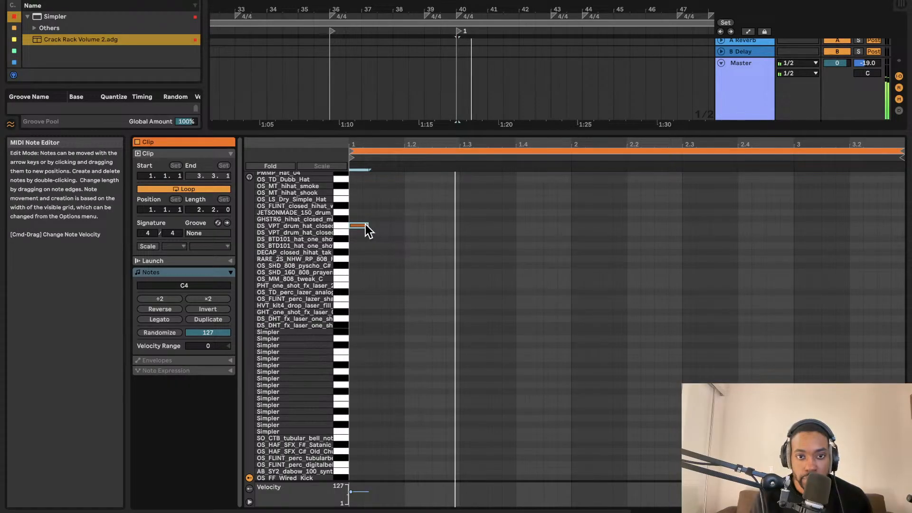
# - Replace the C4 note at the clip's start with a sixteenth note and duplicate it three times
pyautogui.doubleClick(360, 224)
pyautogui.doubleClick(360, 225)
pyautogui.press('super+d')
pyautogui.press('super+d')
pyautogui.press('super+d')
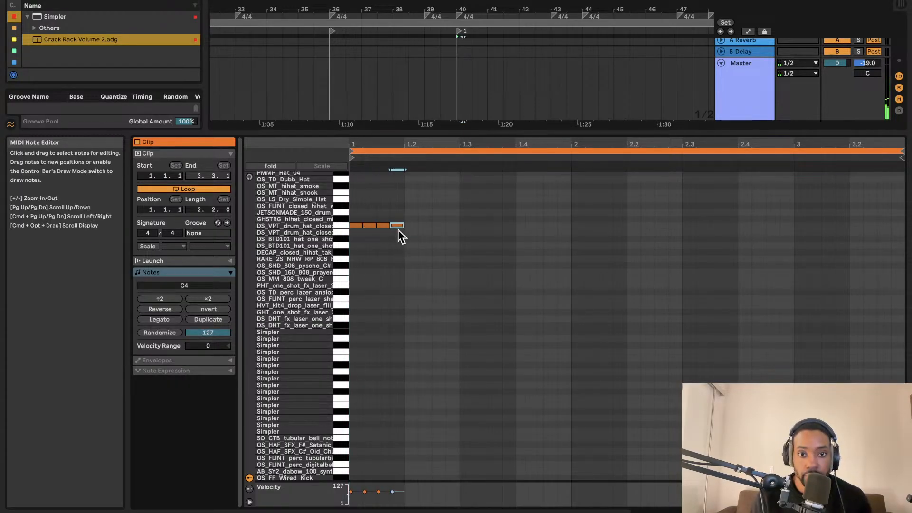
# - Delete the three repeated C4 notes following the first one while auditioning the pattern
pyautogui.press('space')
pyautogui.doubleClick(386, 226)
pyautogui.click(372, 226)
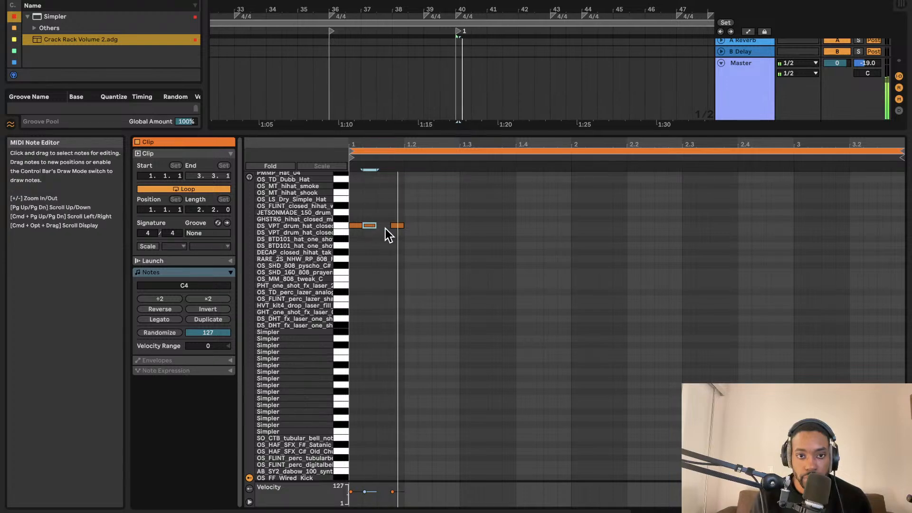
pyautogui.press('Delete')
pyautogui.press('space')
pyautogui.press('space')
pyautogui.press('space')
pyautogui.click(400, 226)
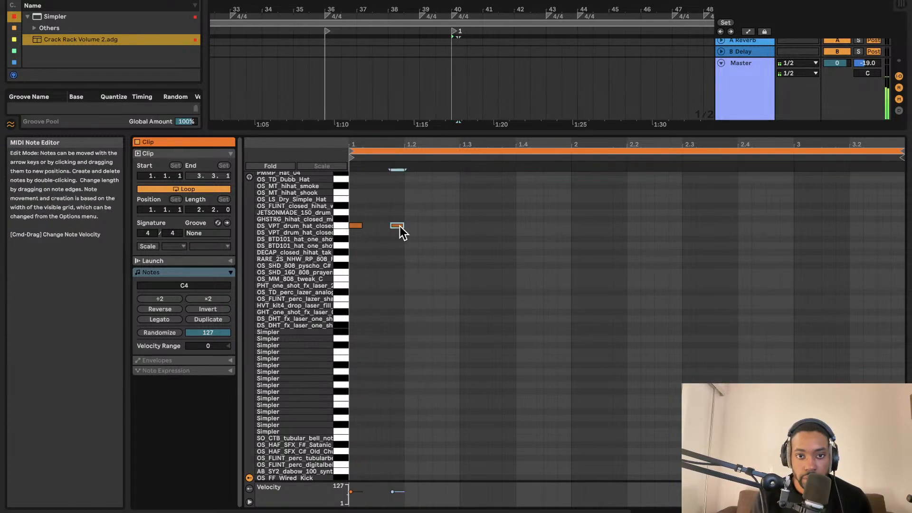
pyautogui.press('Delete')
# - Add an unbroken run of five C4 sixteenth notes from 1.1.3 to 1.2.3
pyautogui.click(412, 226)
pyautogui.doubleClick(412, 227)
pyautogui.press('super+d')
pyautogui.press('super+d')
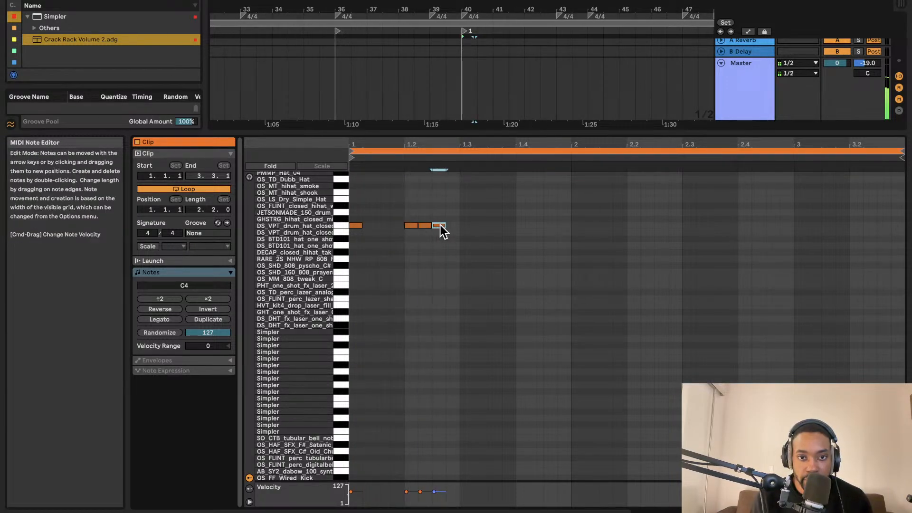
pyautogui.doubleClick(401, 226)
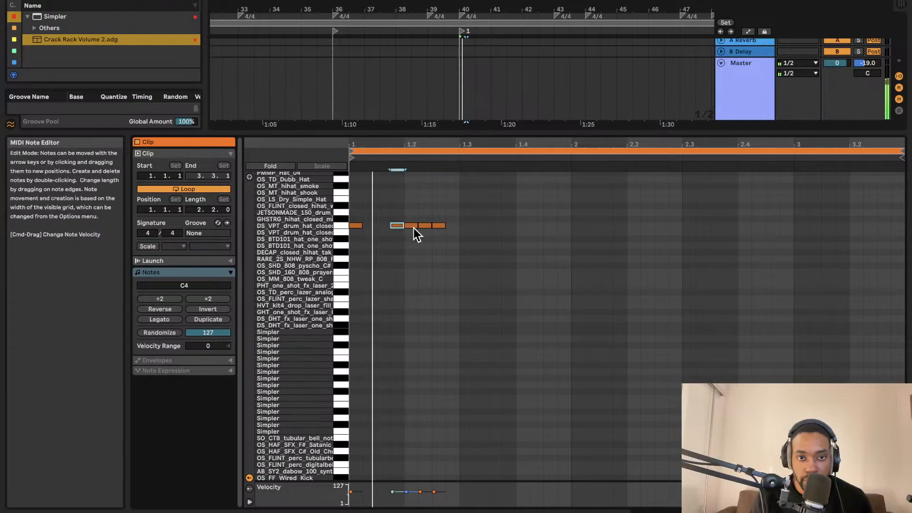
pyautogui.doubleClick(380, 226)
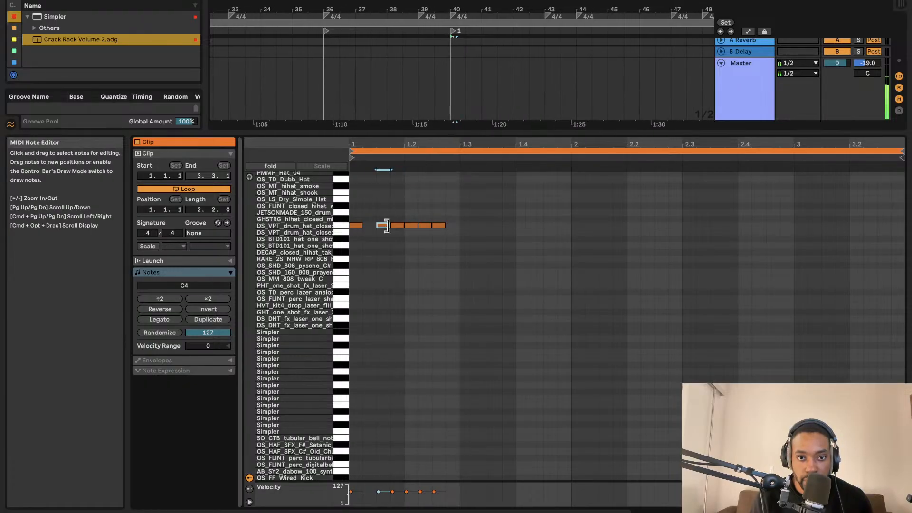
# - Remove the C4 note at 1.2.2, keep one at 1.2.3 and add another at 1.3.3
pyautogui.doubleClick(438, 226)
pyautogui.doubleClick(494, 226)
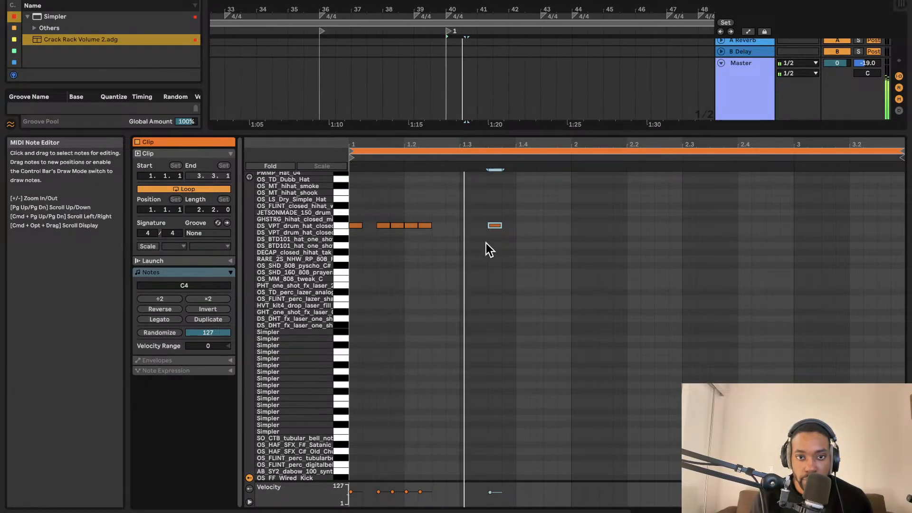
pyautogui.doubleClick(424, 227)
pyautogui.doubleClick(439, 227)
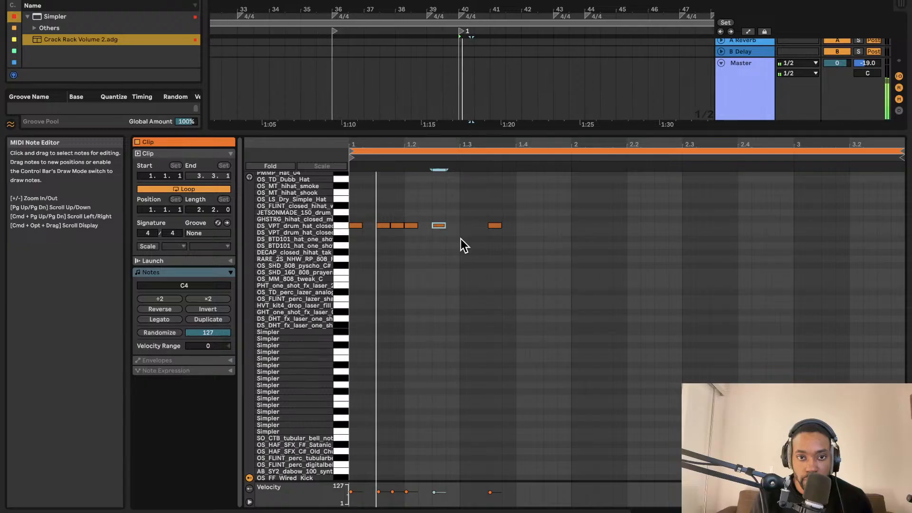
# - Move the last C4 note to 1.3 on the OS_TD2_perc_zap_lazar sound (A#5) and reduce the note editor's height
pyautogui.moveTo(496, 226)
pyautogui.mouseDown()
pyautogui.moveTo(469, 226)
pyautogui.moveTo(486, 225)
pyautogui.mouseUp()
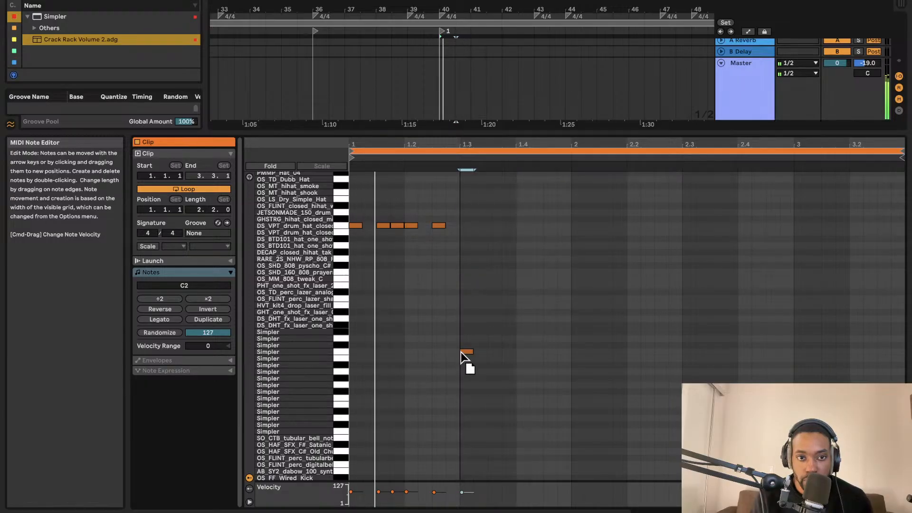
pyautogui.moveTo(461, 352); pyautogui.dragTo(470, 191)
pyautogui.moveTo(472, 131); pyautogui.dragTo(472, 297)
pyautogui.scroll(3, 511, 137)
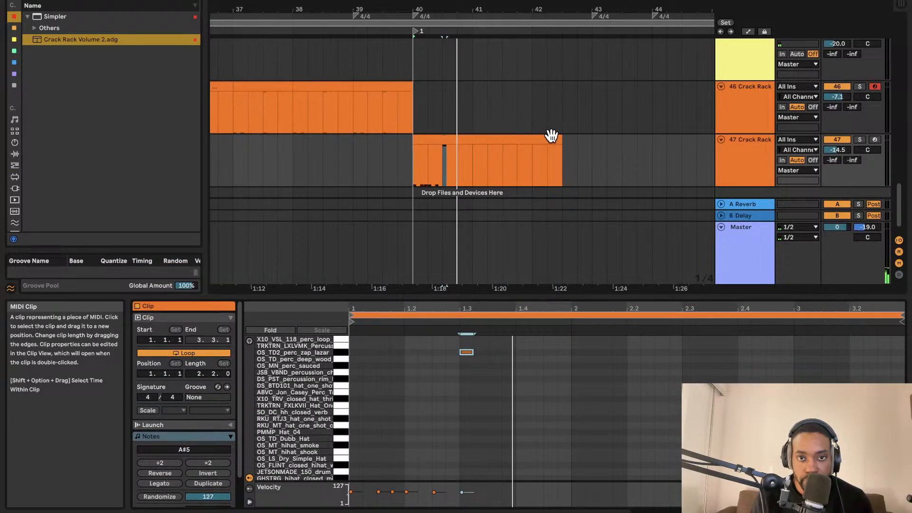
# - Shorten the track 47 clip to three beats and duplicate it once directly behind itself, playing back the result
pyautogui.moveTo(551, 138); pyautogui.dragTo(443, 141)
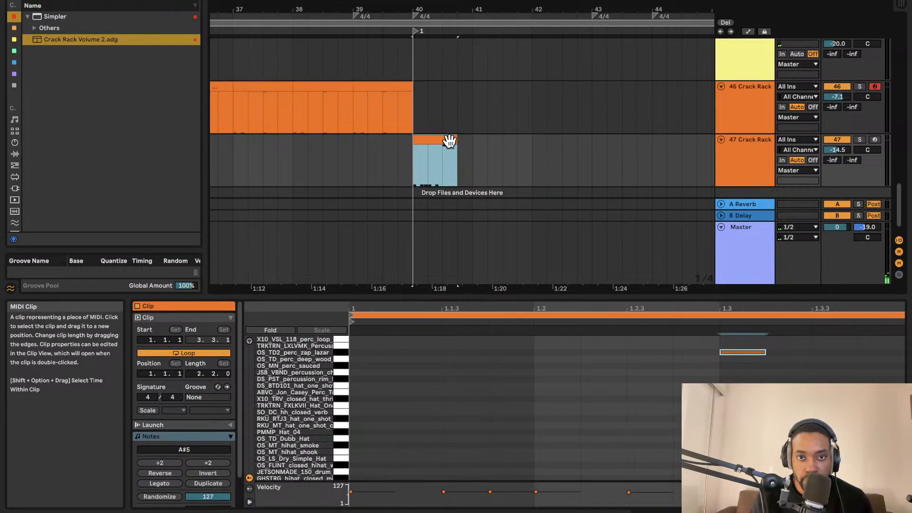
pyautogui.press('space')
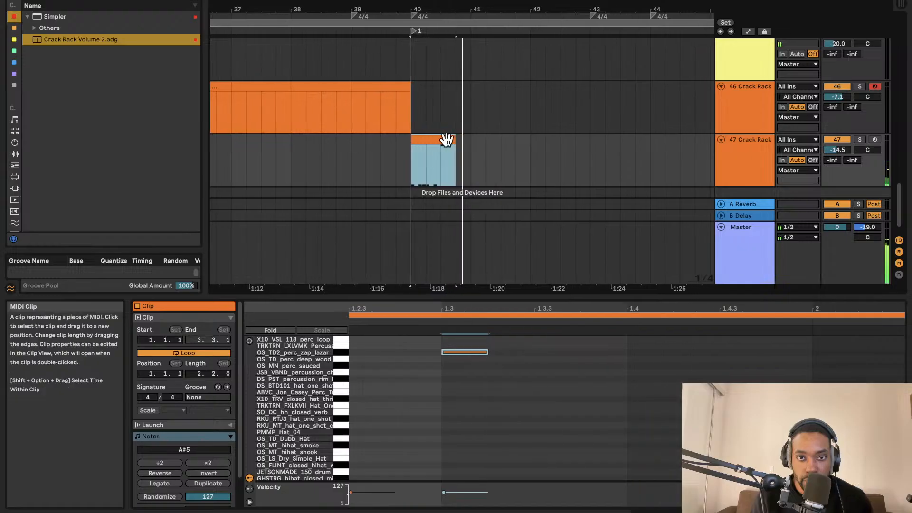
pyautogui.press('space')
pyautogui.press('super+d')
pyautogui.press('space')
pyautogui.click(398, 155)
pyautogui.press('space')
pyautogui.press('space')
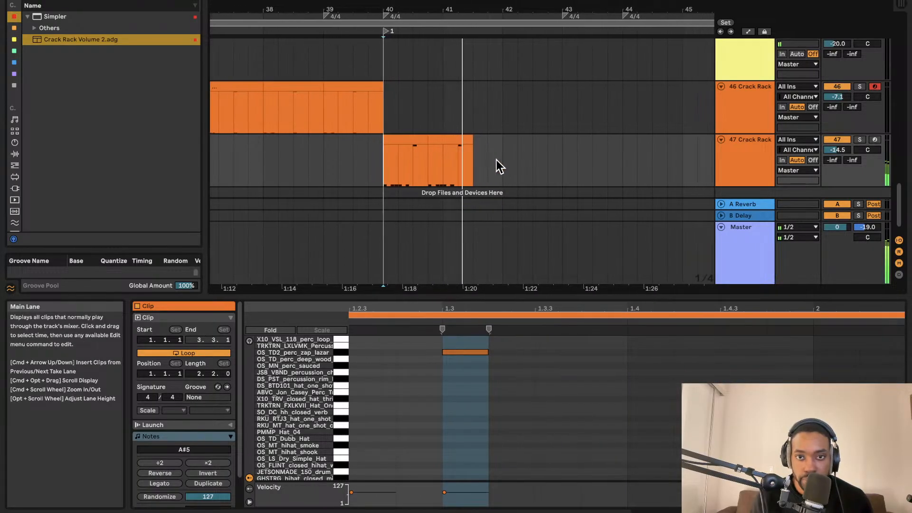
# - Paste a copy of the second three-beat clip after a one-beat gap on track 47 and duplicate that copy once
pyautogui.click(448, 164)
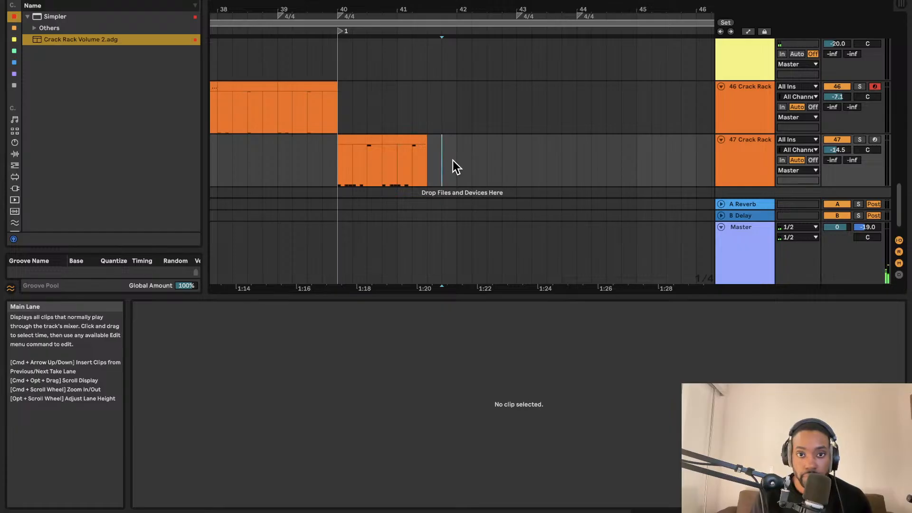
pyautogui.click(413, 141)
pyautogui.click(442, 150)
pyautogui.click(417, 141)
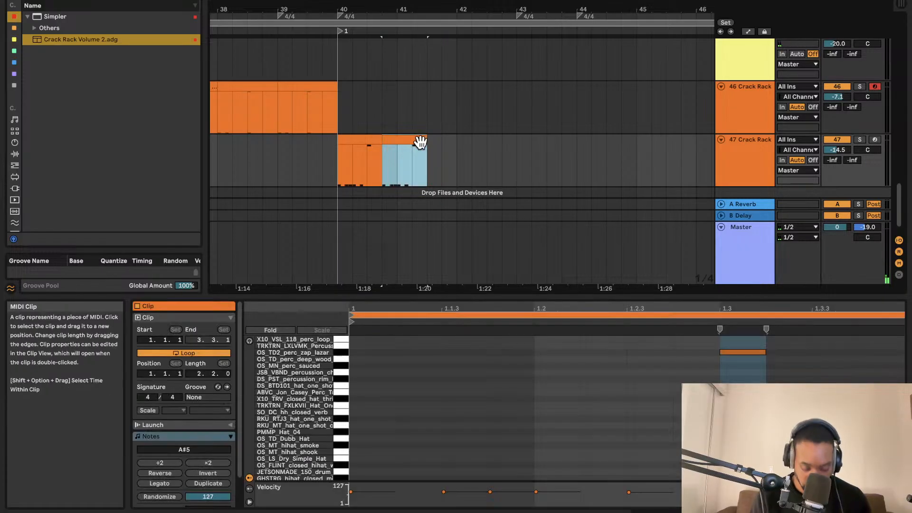
pyautogui.click(449, 147)
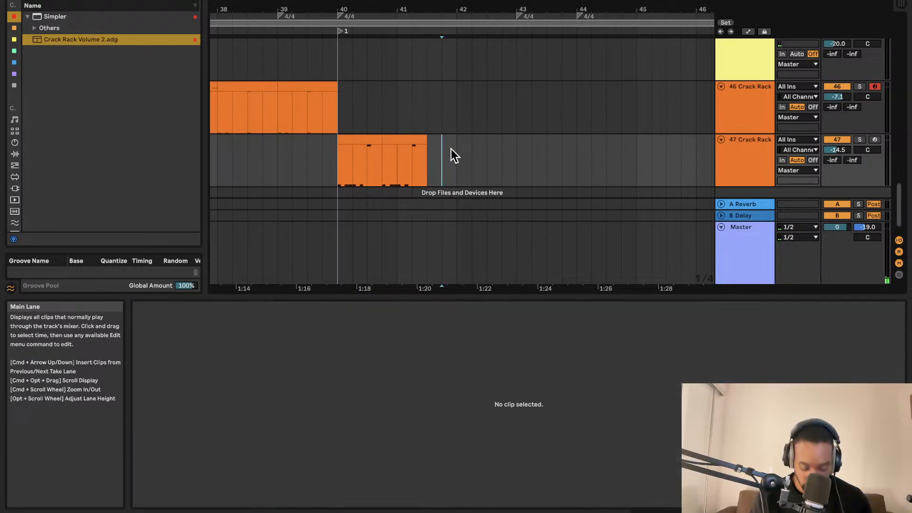
pyautogui.hotkey('ctrl', 'v')
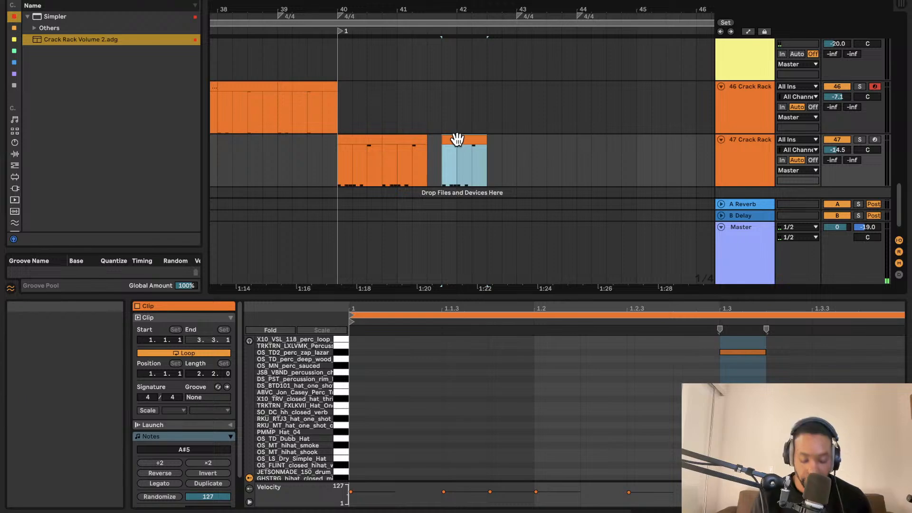
pyautogui.hotkey('ctrl', 'd')
# - Play back the track 47 clip pattern from bar 40
pyautogui.press('space')
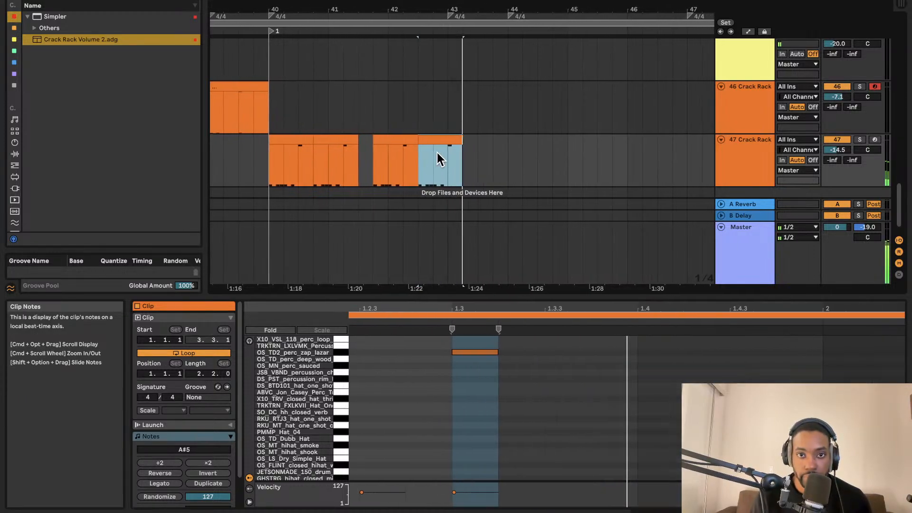
pyautogui.press('space')
pyautogui.press('space')
pyautogui.press('space')
pyautogui.click(309, 152)
pyautogui.press('space')
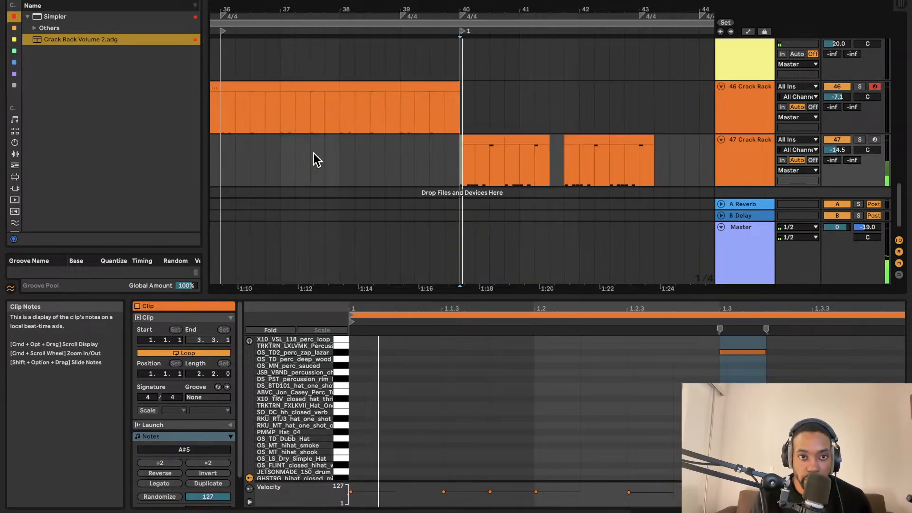
pyautogui.scroll(-5, 416, 133)
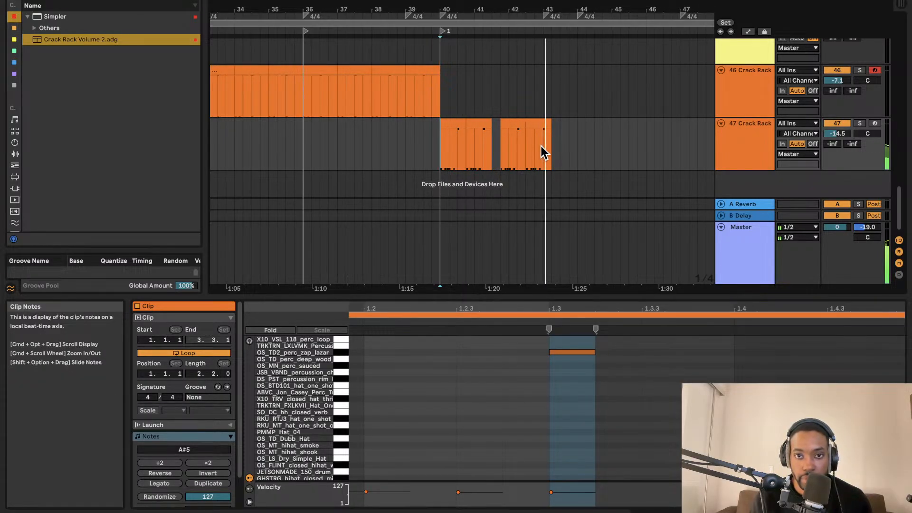
# - In the second clip on track 47, add two C4 hat notes starting at 1.3 and move the A#5 zap note to 1.3.4
pyautogui.scroll(4, 534, 146)
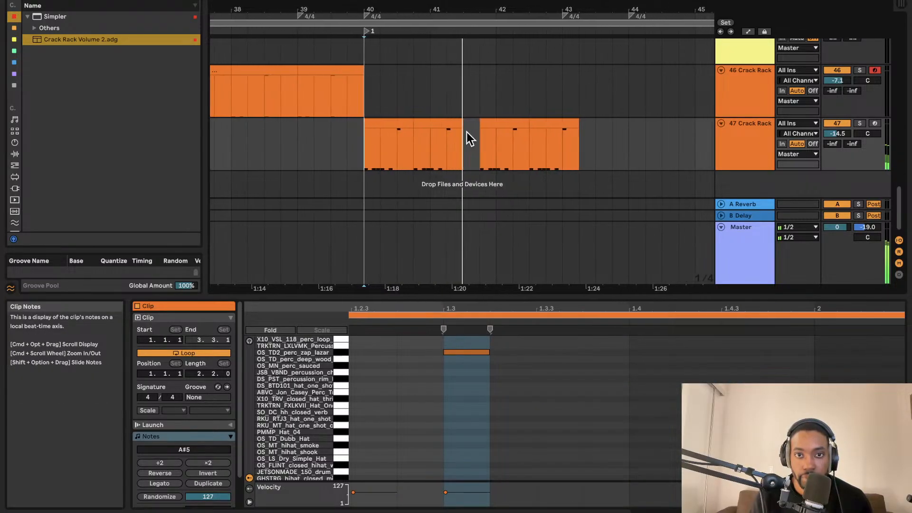
pyautogui.press('space')
pyautogui.click(441, 126)
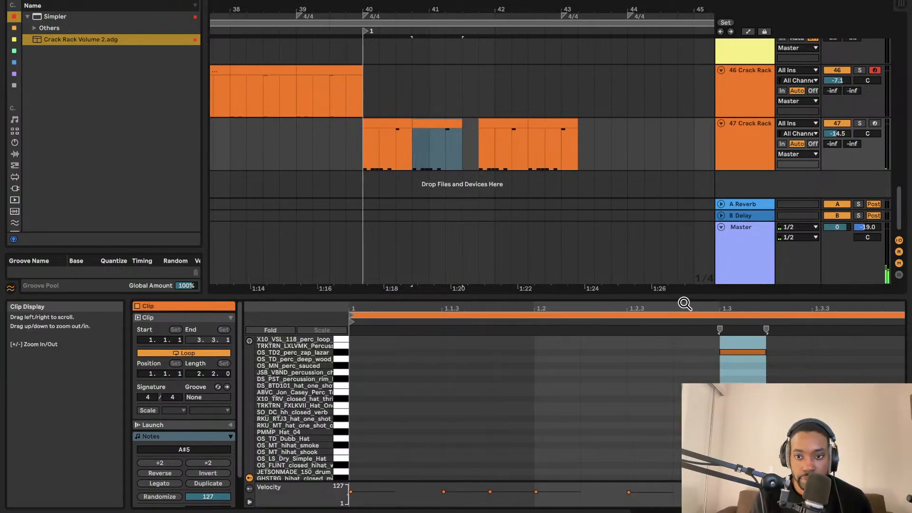
pyautogui.moveTo(684, 295); pyautogui.dragTo(665, 14)
pyautogui.scroll(-3, 535, 180)
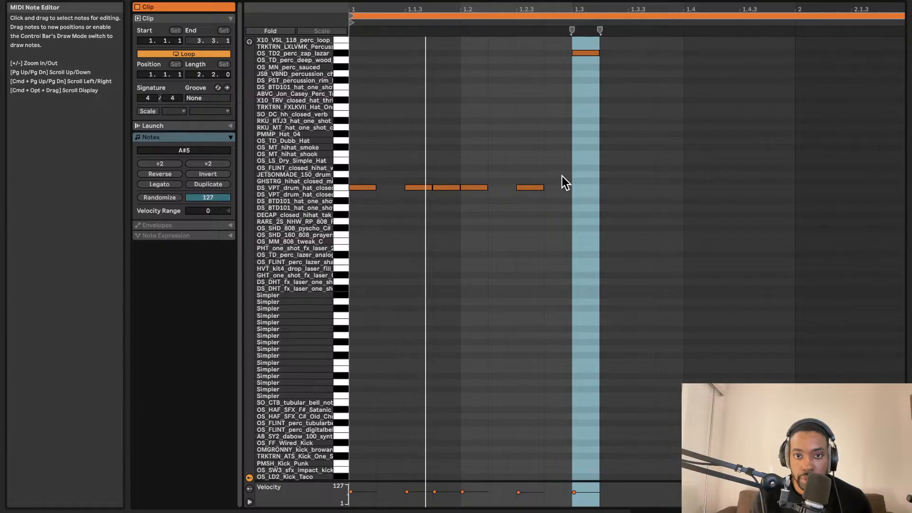
pyautogui.click(574, 186)
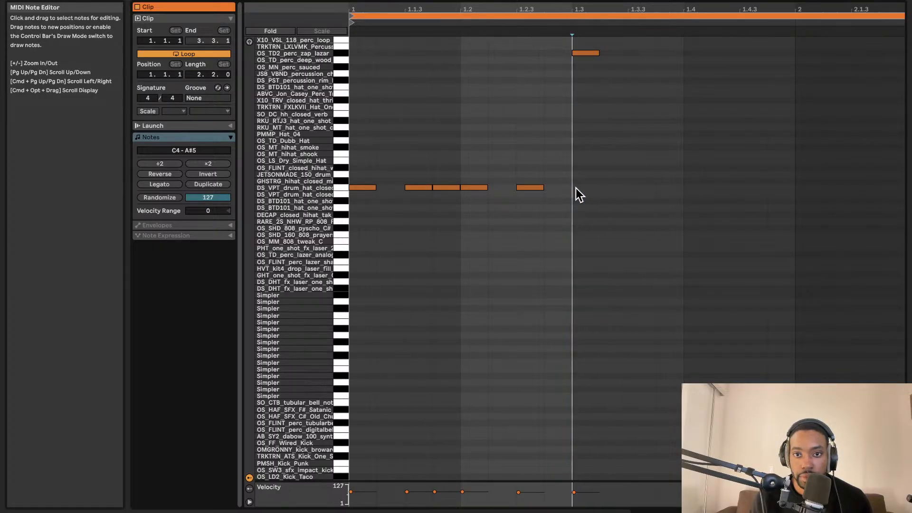
pyautogui.moveTo(591, 187); pyautogui.dragTo(611, 187)
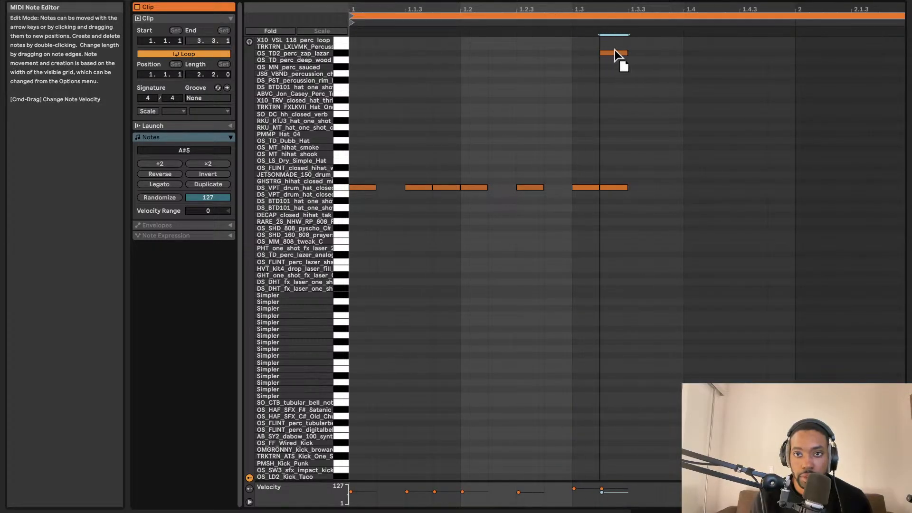
pyautogui.press('space')
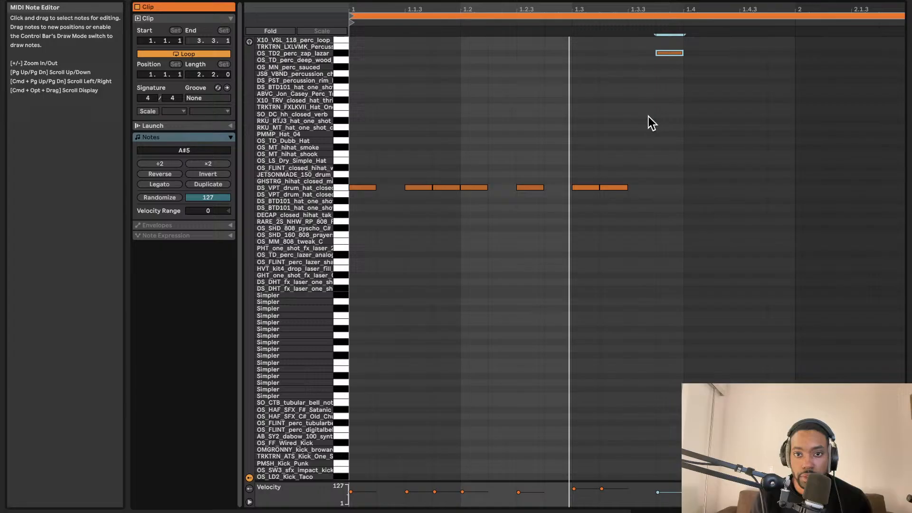
pyautogui.press('space')
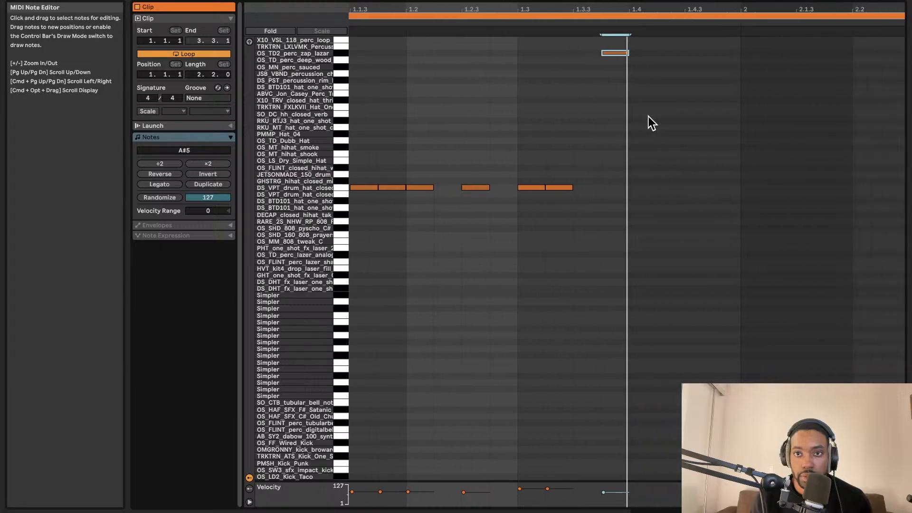
# - Move the last C4 hat note to 1.3.3 and the A#5 zap note to 1.4
pyautogui.moveTo(550, 187); pyautogui.dragTo(578, 188)
pyautogui.press('space')
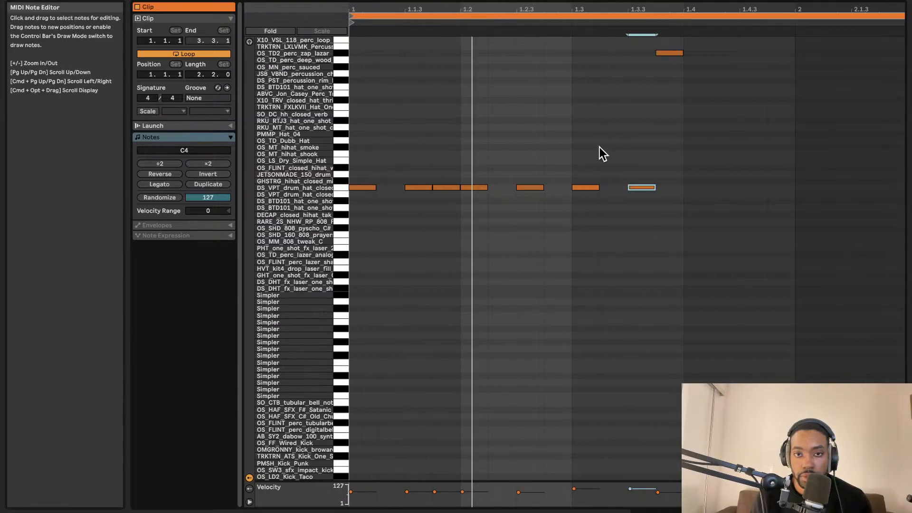
pyautogui.moveTo(616, 54); pyautogui.dragTo(643, 51)
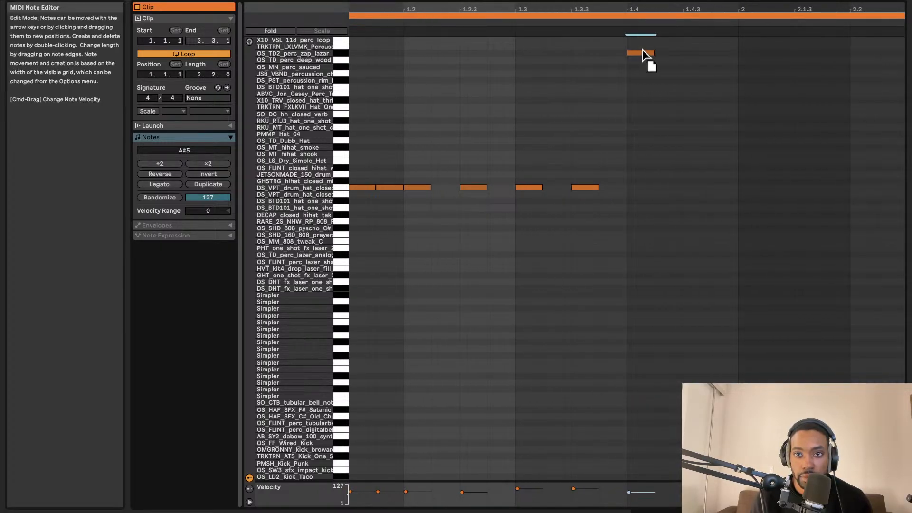
pyautogui.press('space')
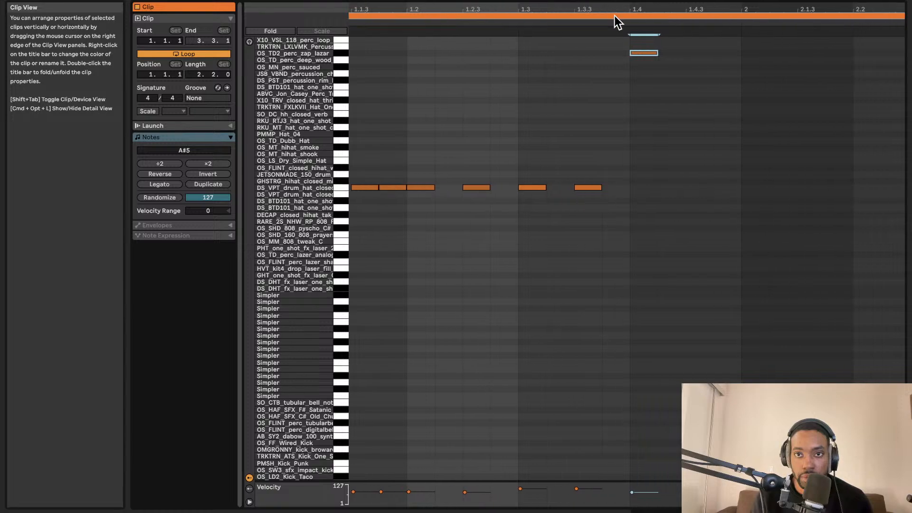
# - Reduce the note editor's height, extend the second track 47 clip to four beats to close the gap, and play the pattern
pyautogui.moveTo(614, 2); pyautogui.dragTo(603, 350)
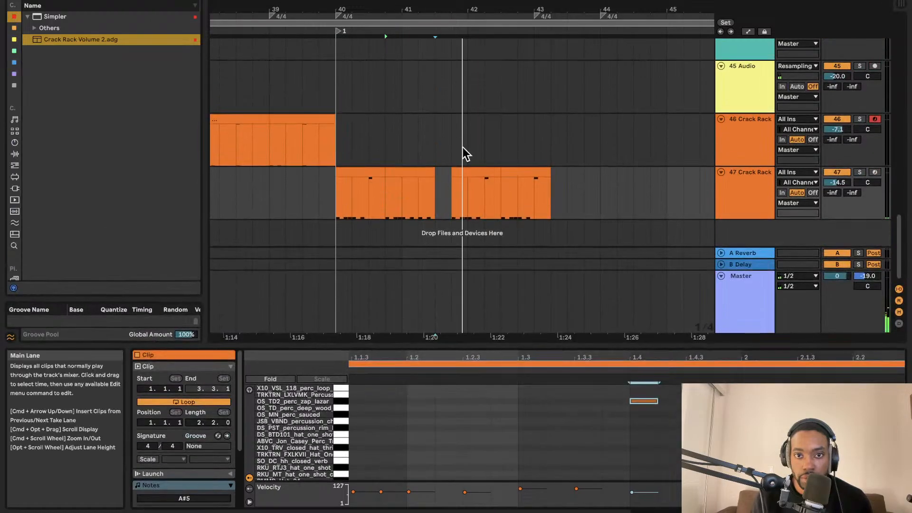
pyautogui.click(435, 169)
pyautogui.moveTo(435, 169); pyautogui.dragTo(444, 170)
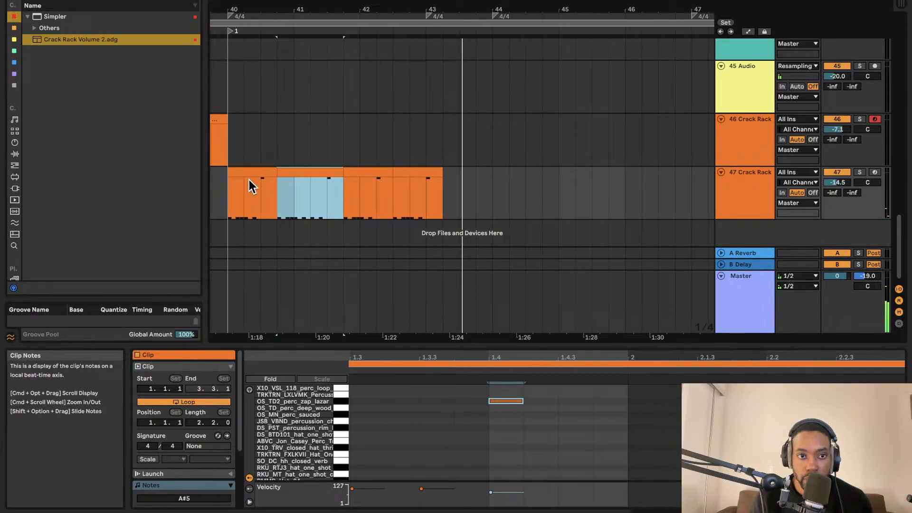
pyautogui.press('space')
pyautogui.click(241, 174)
pyautogui.press('space')
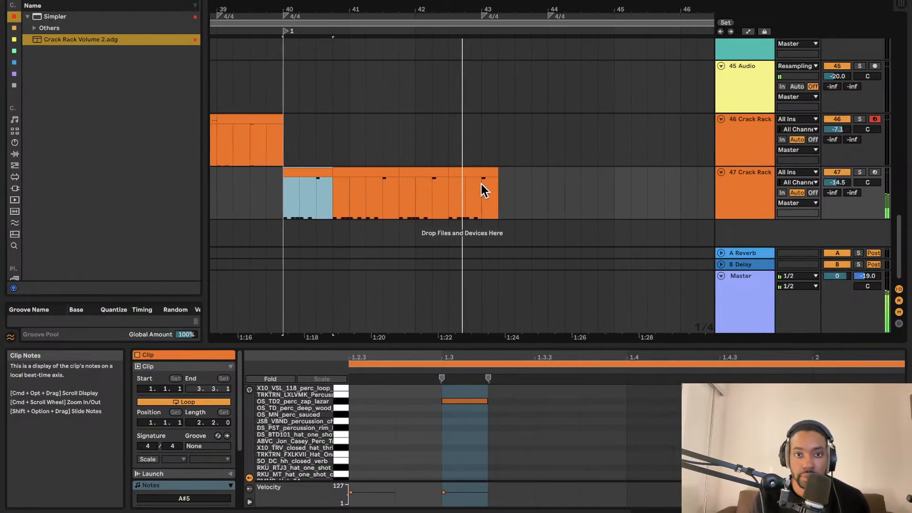
# - Move the last track 47 clip one beat to the right and play back the pattern from bar 40
pyautogui.press('space')
pyautogui.moveTo(429, 174); pyautogui.dragTo(443, 172)
pyautogui.press('space')
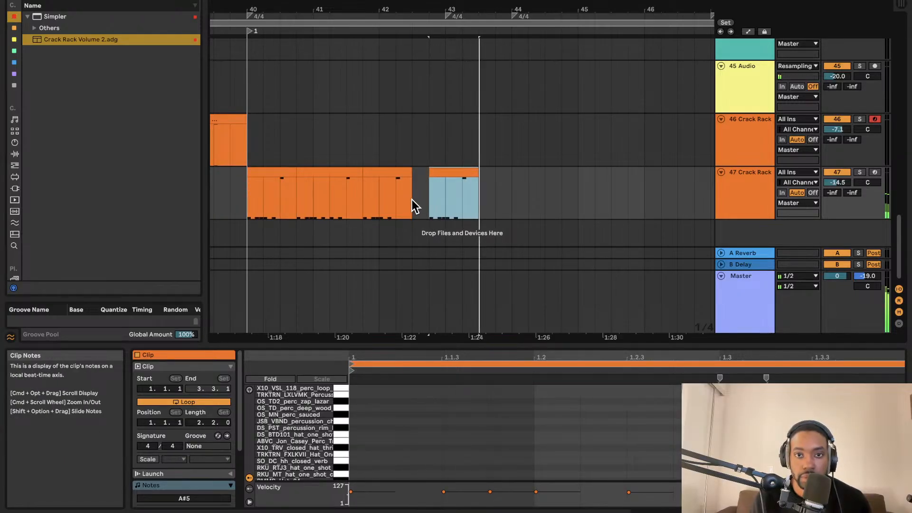
pyautogui.click(259, 172)
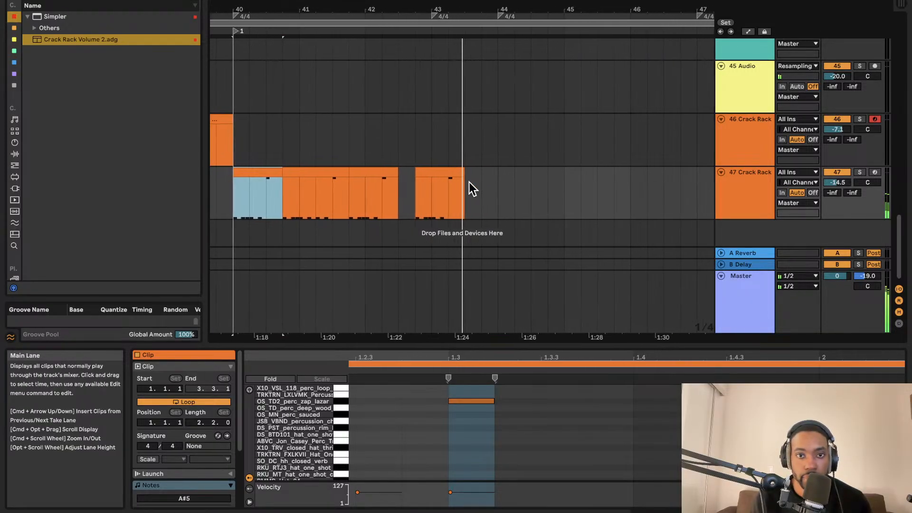
# - Replace the last three-beat clip on track 47 with a copy of the four-beat second clip
pyautogui.click(428, 172)
pyautogui.click(372, 172)
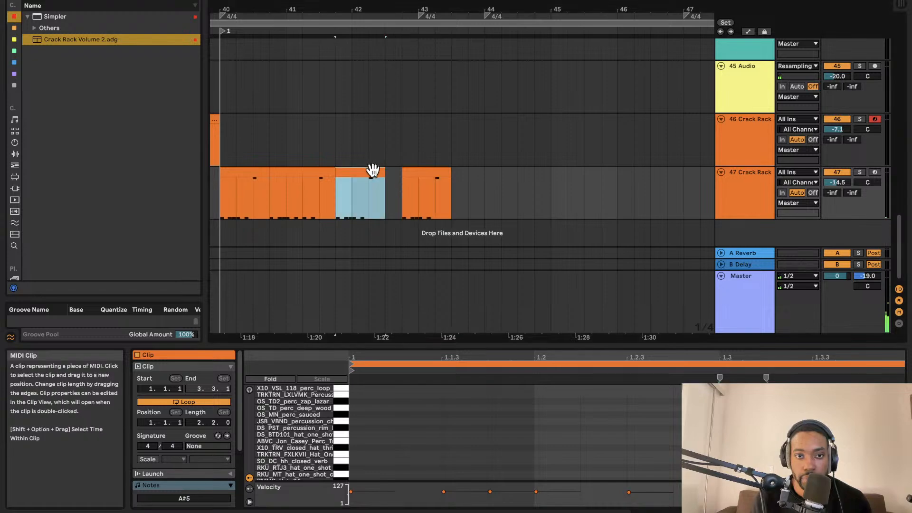
pyautogui.click(437, 170)
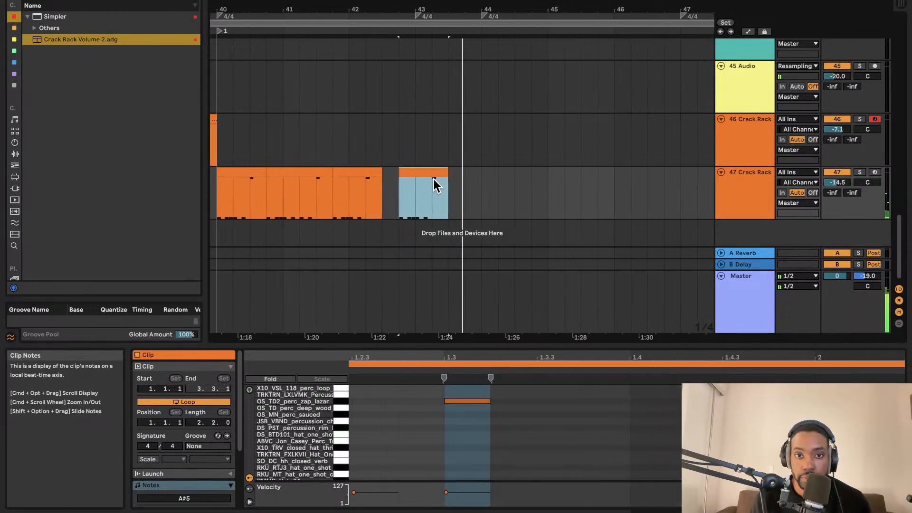
pyautogui.click(307, 174)
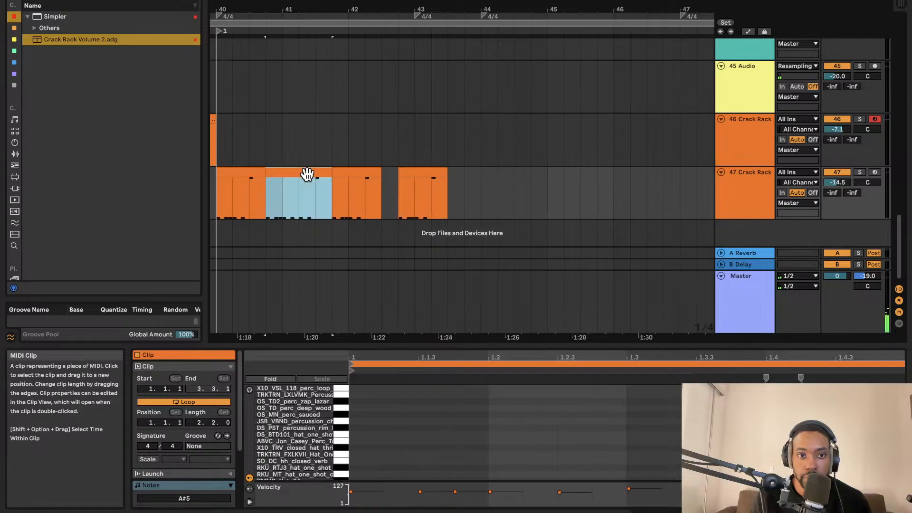
pyautogui.click(419, 174)
pyautogui.press('super+v')
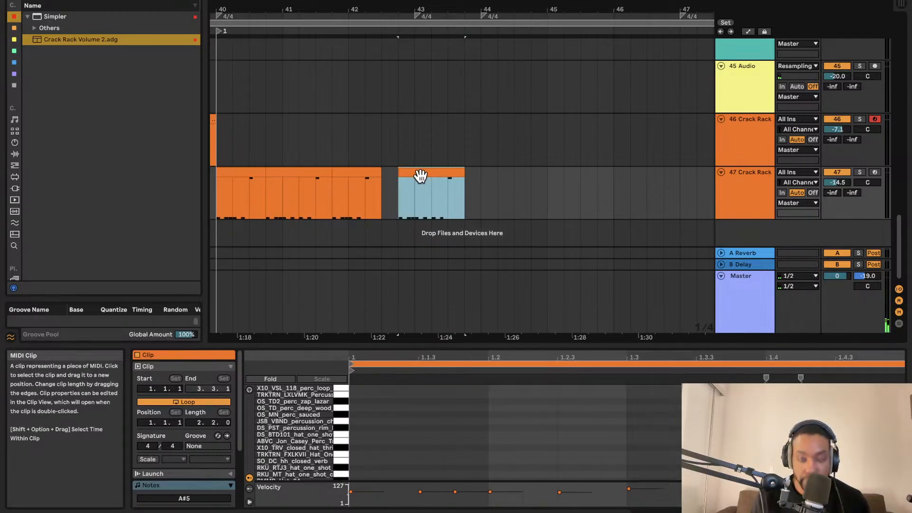
# - Play back the revised four-clip pattern on track 47 from bar 40
pyautogui.press('space')
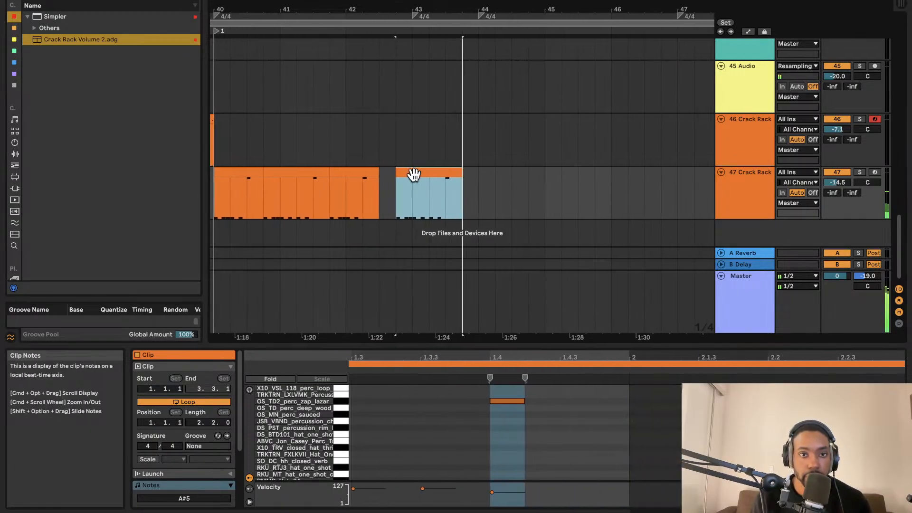
pyautogui.hscroll(-2, 253, 180)
pyautogui.click(247, 183)
pyautogui.press('space')
pyautogui.press('space')
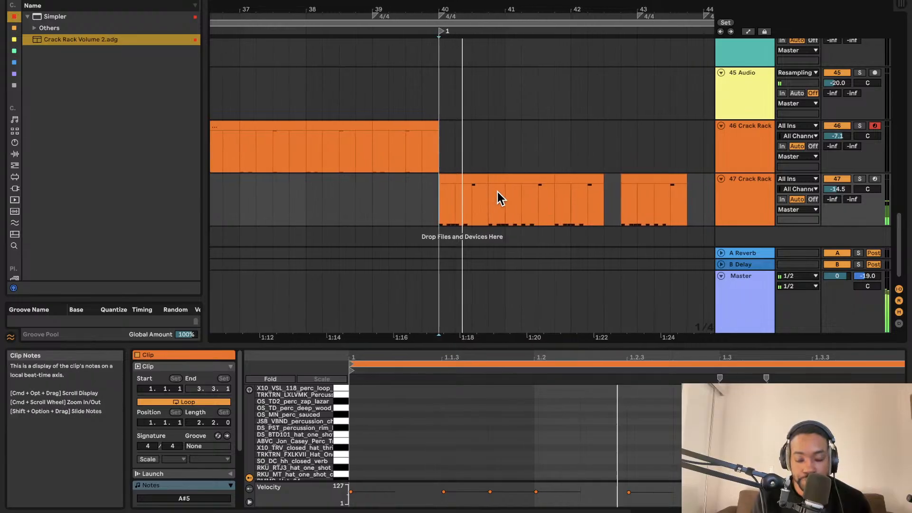
pyautogui.scroll(-1, 497, 192)
pyautogui.scroll(-3, 497, 193)
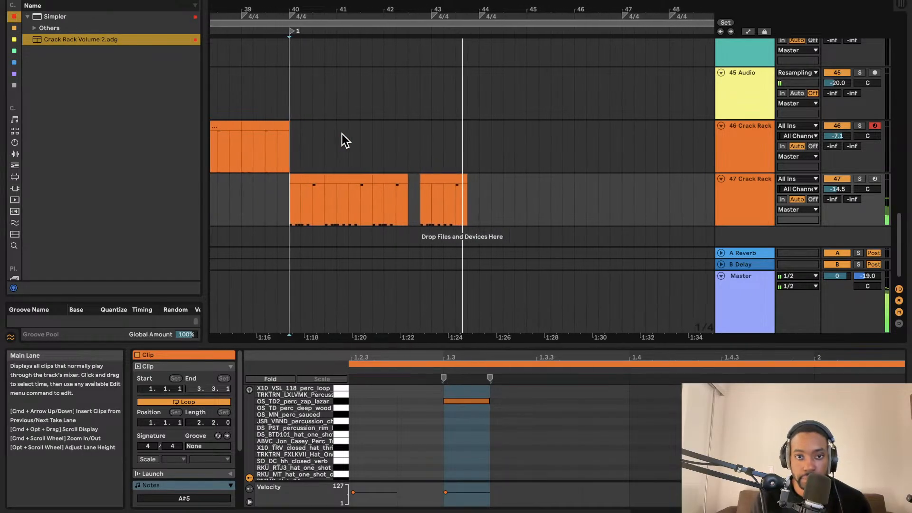
pyautogui.moveTo(460, 189); pyautogui.dragTo(281, 187)
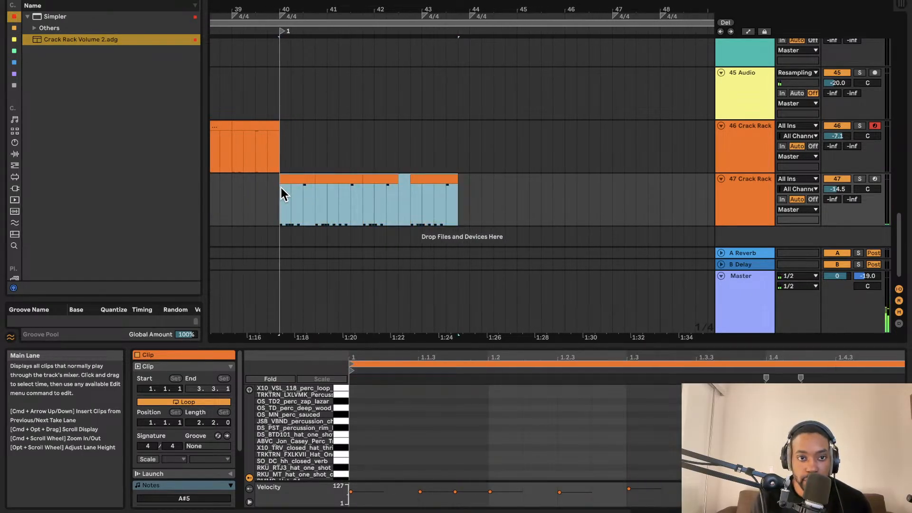
pyautogui.press('super+d')
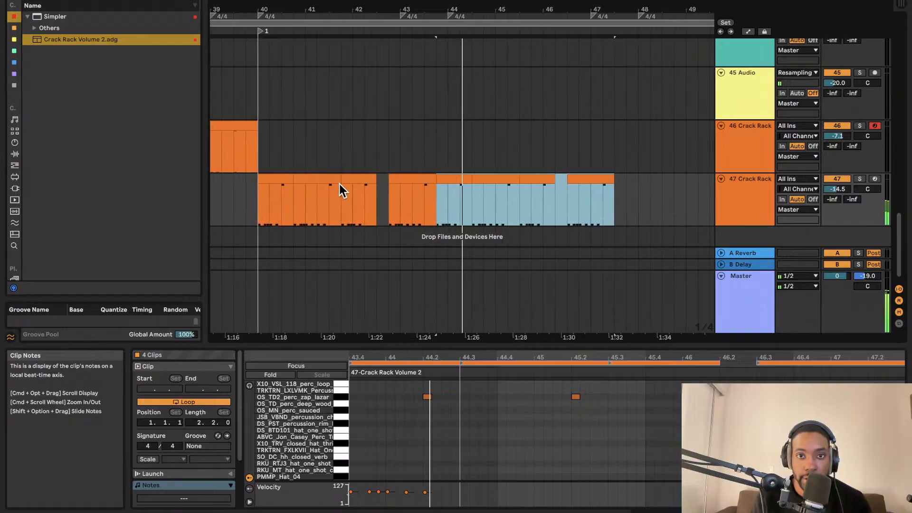
pyautogui.press('super+z')
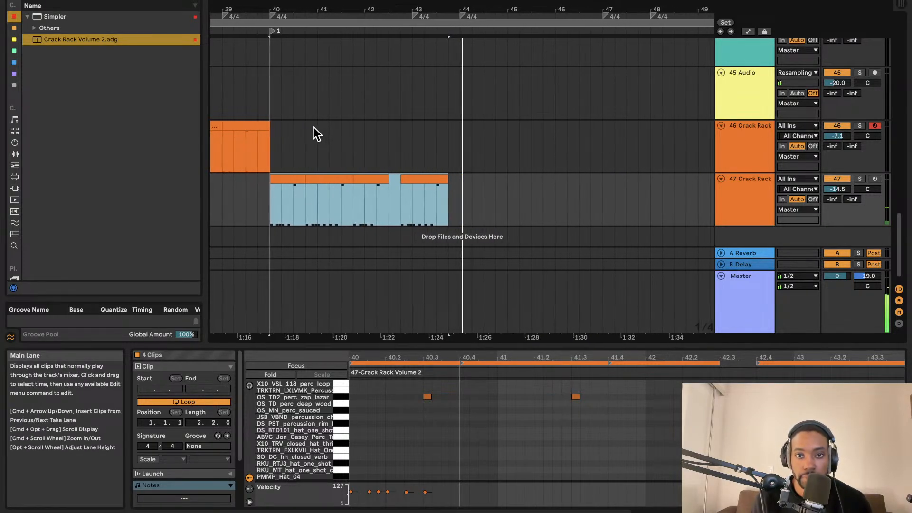
# - Duplicate the whole track 47 pattern twice, nudging the copies one beat later so they start at bars 44 and 48
pyautogui.press('space')
pyautogui.click(452, 189)
pyautogui.moveTo(441, 192); pyautogui.dragTo(264, 180)
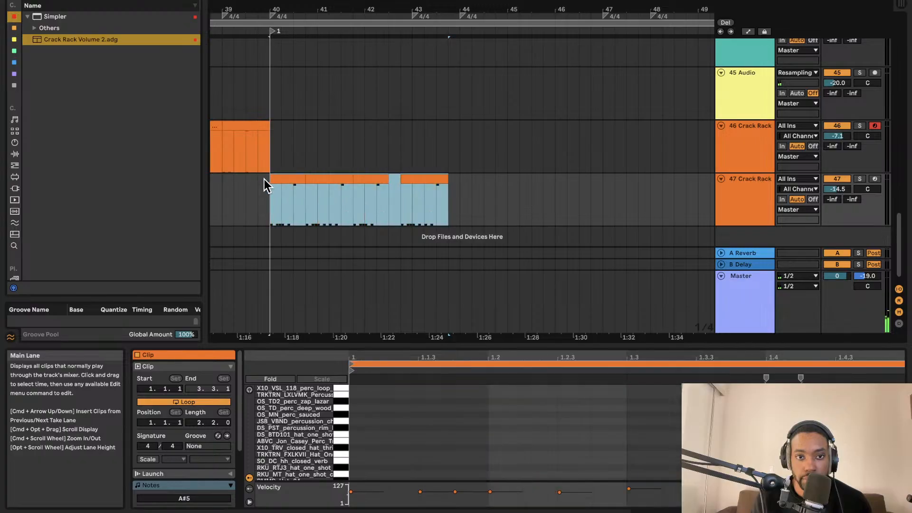
pyautogui.press('super+d')
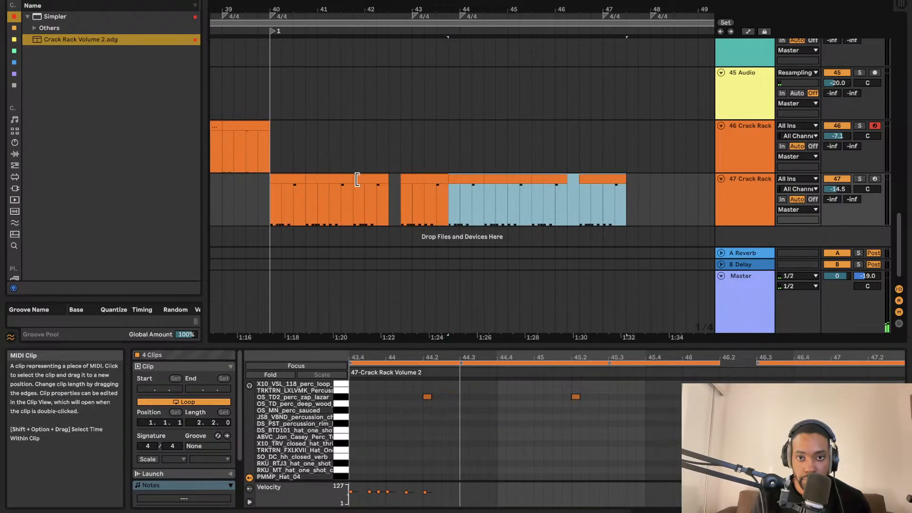
pyautogui.press('space')
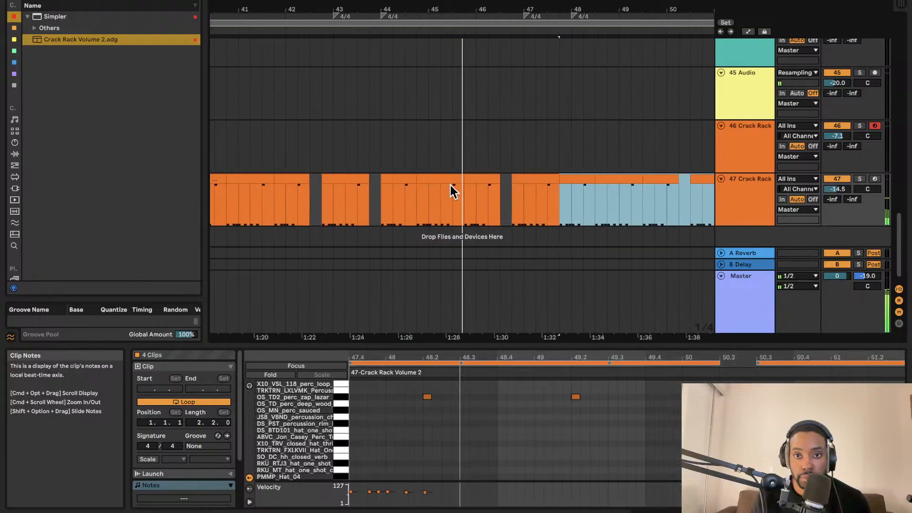
pyautogui.press('Right')
pyautogui.scroll(-3, 503, 194)
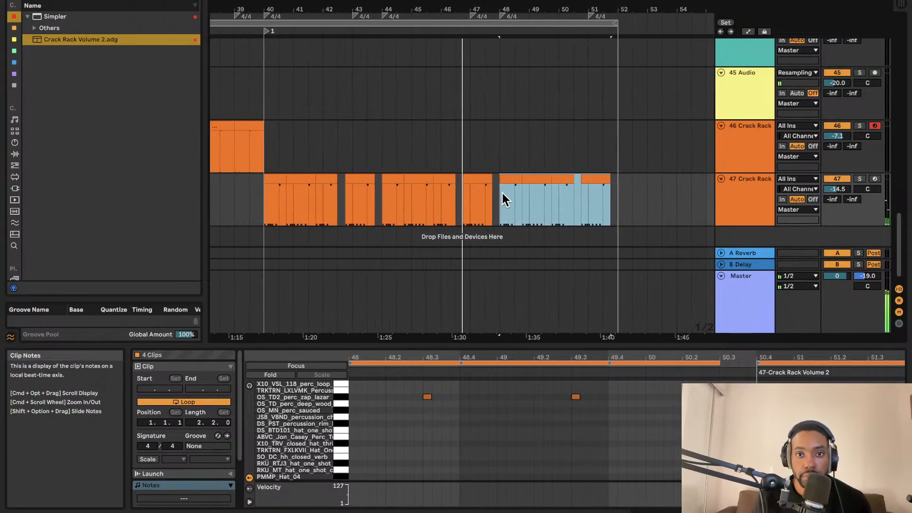
# - Duplicate the last one-bar Crack Rack clip on track 46 repeatedly to fill bar 40 up to bar 48
pyautogui.scroll(3, 501, 193)
pyautogui.click(233, 193)
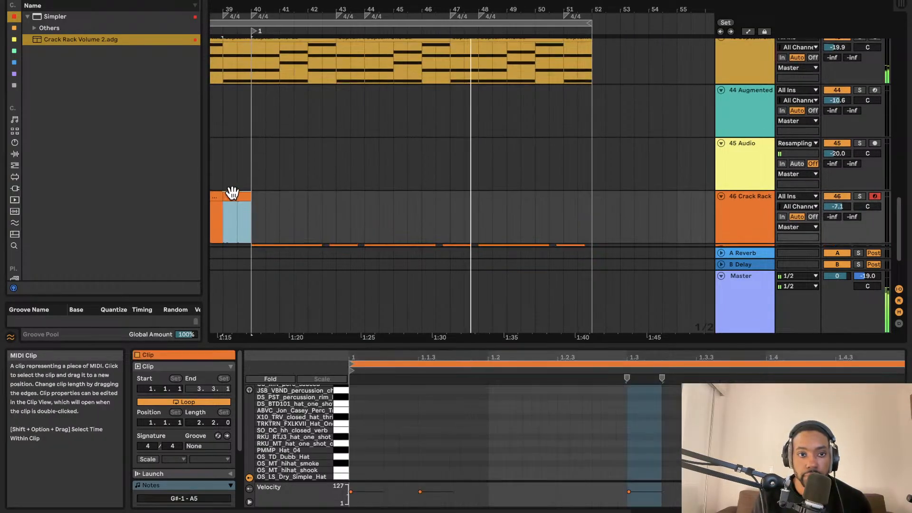
pyautogui.hscroll(-5, 279, 218)
pyautogui.scroll(-2, 340, 209)
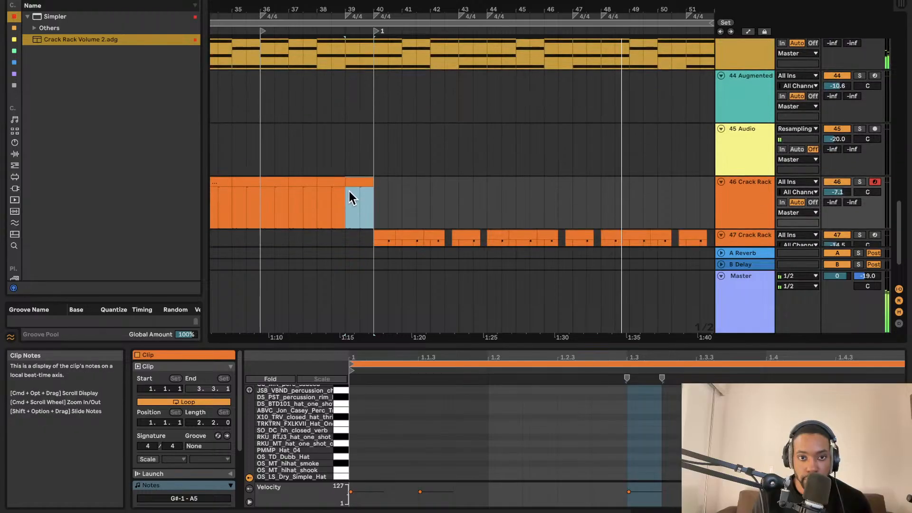
pyautogui.press('super+d')
pyautogui.press('super+d')
pyautogui.press('super+d')
pyautogui.press('super+d')
pyautogui.press('super+d')
pyautogui.press('super+d')
pyautogui.press('super+d')
pyautogui.press('super+d')
pyautogui.press('super+d')
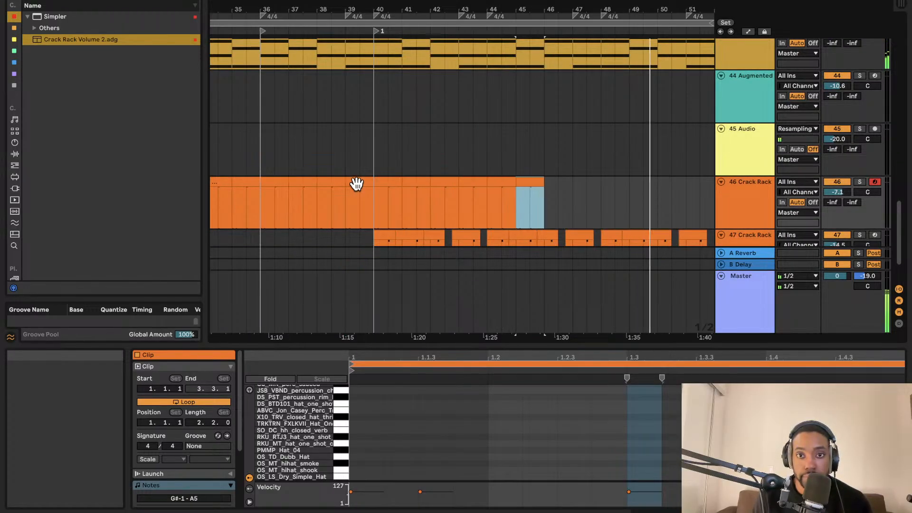
# - Play back the Crack Rack tracks 46 and 47 together from bar 40
pyautogui.click(370, 209)
pyautogui.press('space')
pyautogui.press('space')
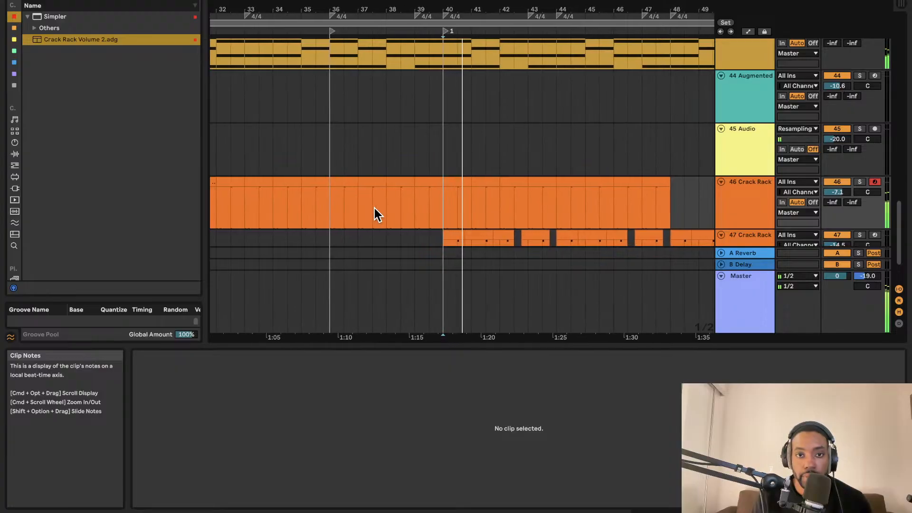
pyautogui.scroll(-2, 403, 190)
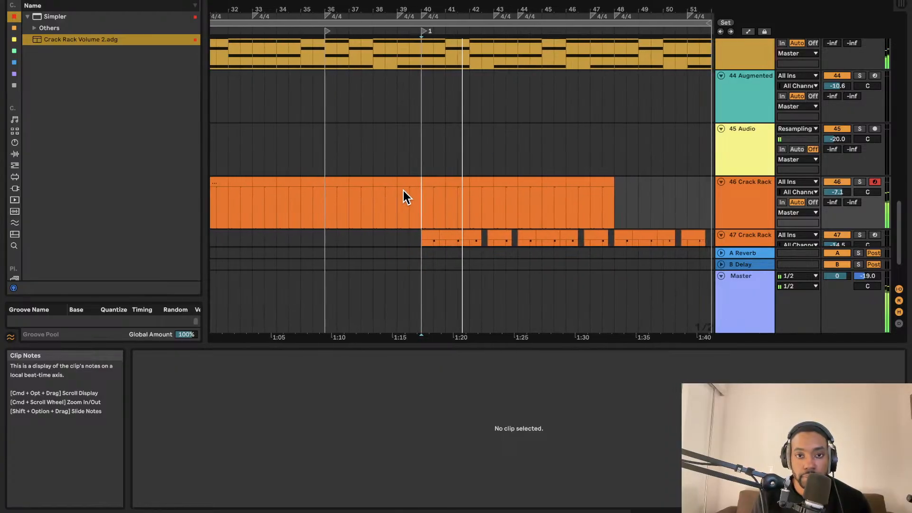
pyautogui.scroll(-2, 403, 190)
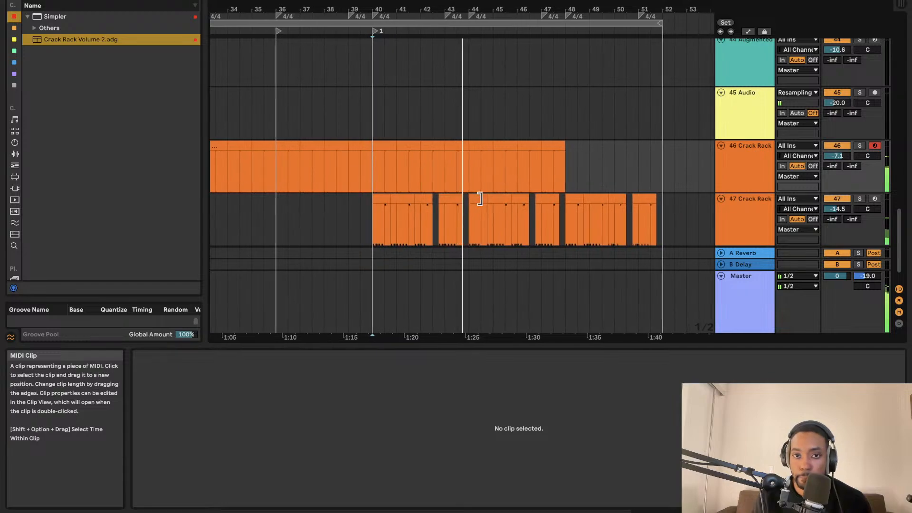
# - Duplicate the last one-bar Crack Rack clip on track 46 four times to fill the track up to bar 52
pyautogui.scroll(1, 484, 163)
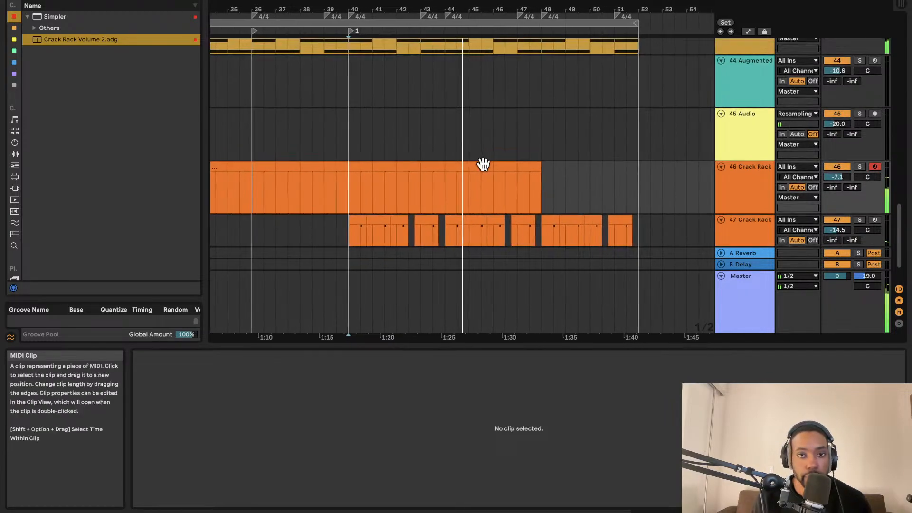
pyautogui.scroll(-1, 483, 164)
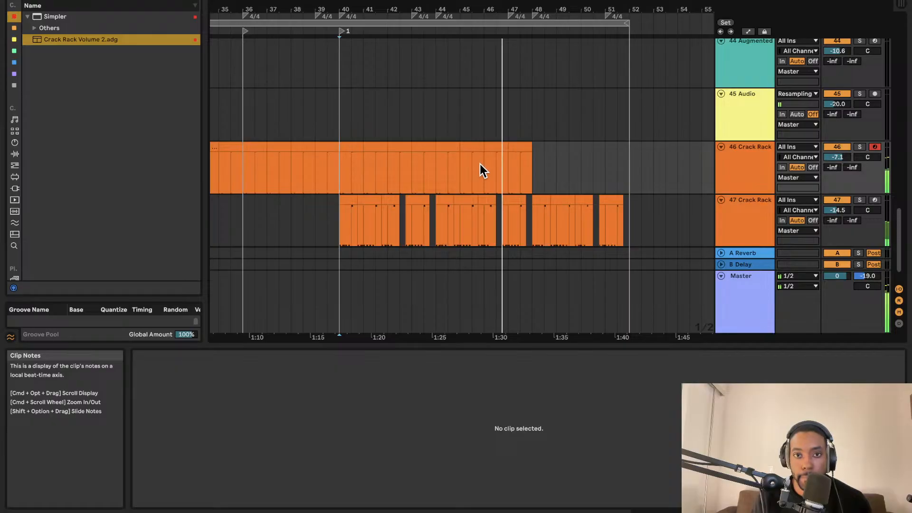
pyautogui.moveTo(489, 165); pyautogui.dragTo(500, 144)
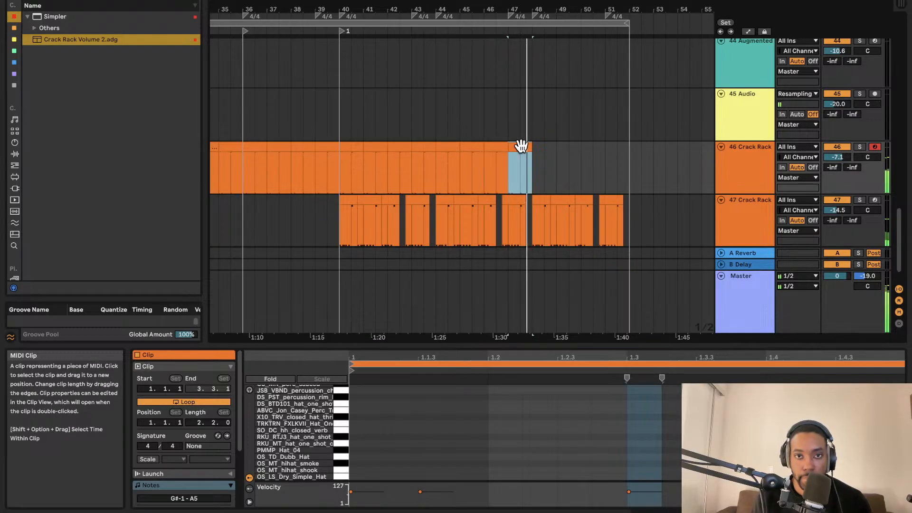
pyautogui.press('super+d')
pyautogui.press('super+d')
pyautogui.press('super+d')
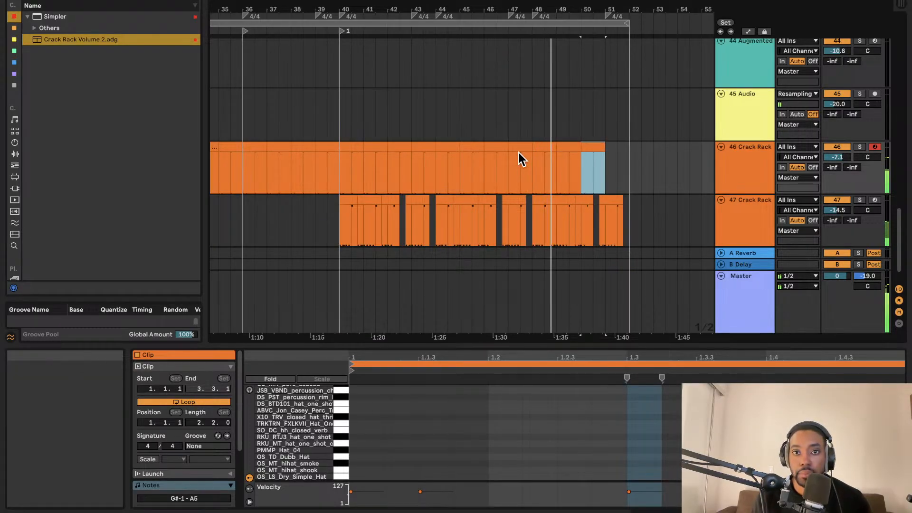
pyautogui.press('super+d')
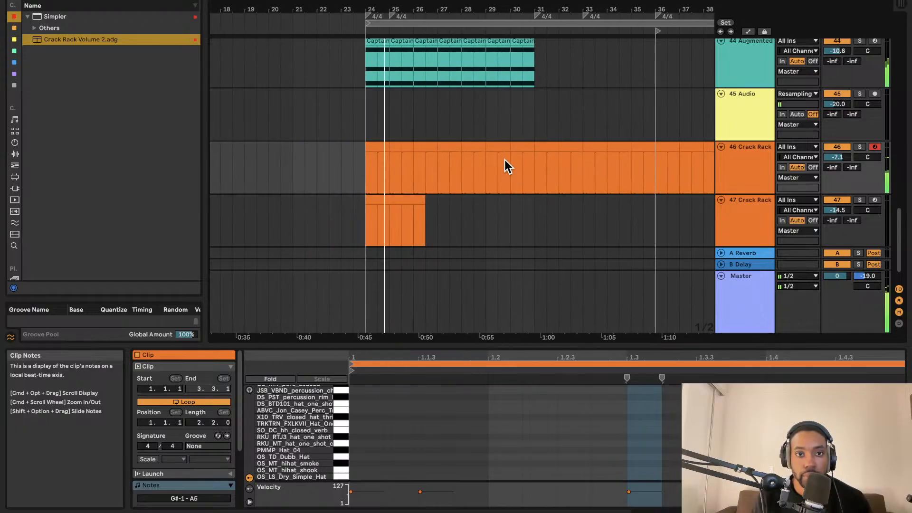
# - Review the clips on tracks 39 to 47 between bars 24 and 52
pyautogui.scroll(-2, 486, 166)
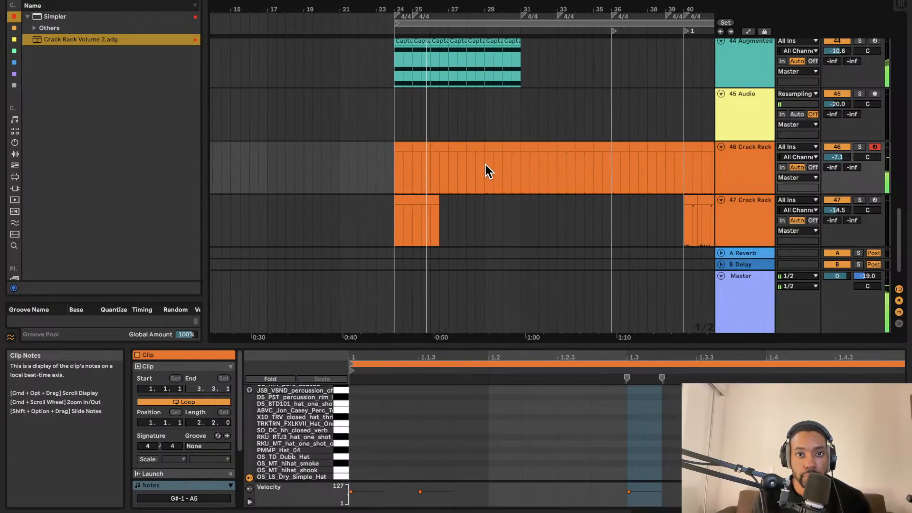
pyautogui.hscroll(4, 475, 163)
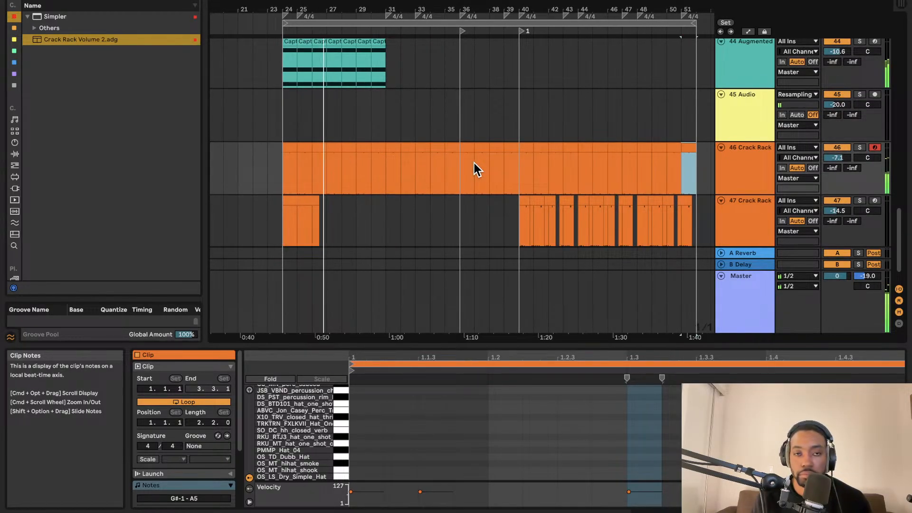
pyautogui.scroll(-1, 474, 163)
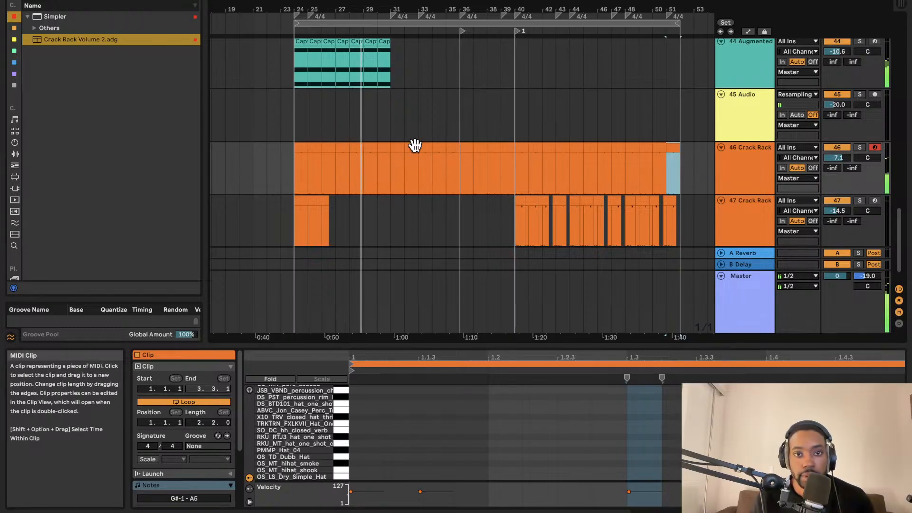
pyautogui.scroll(4, 417, 173)
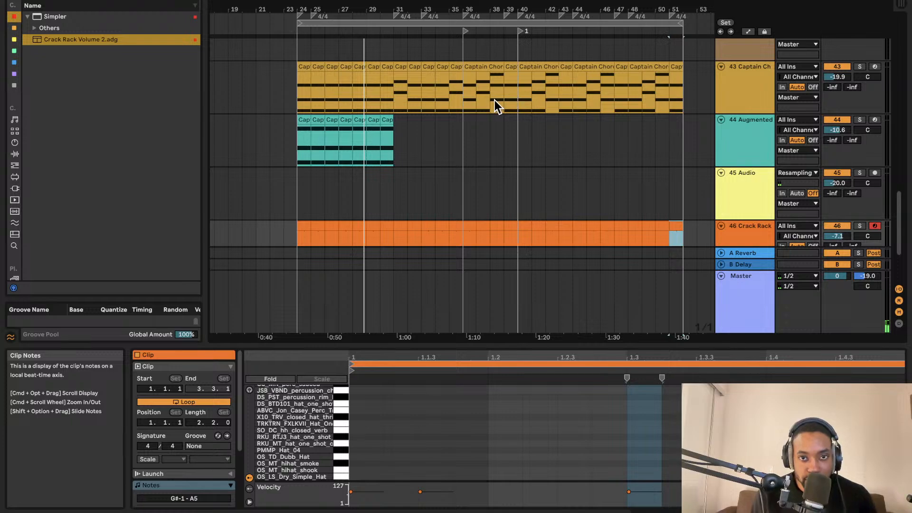
pyautogui.scroll(5, 494, 104)
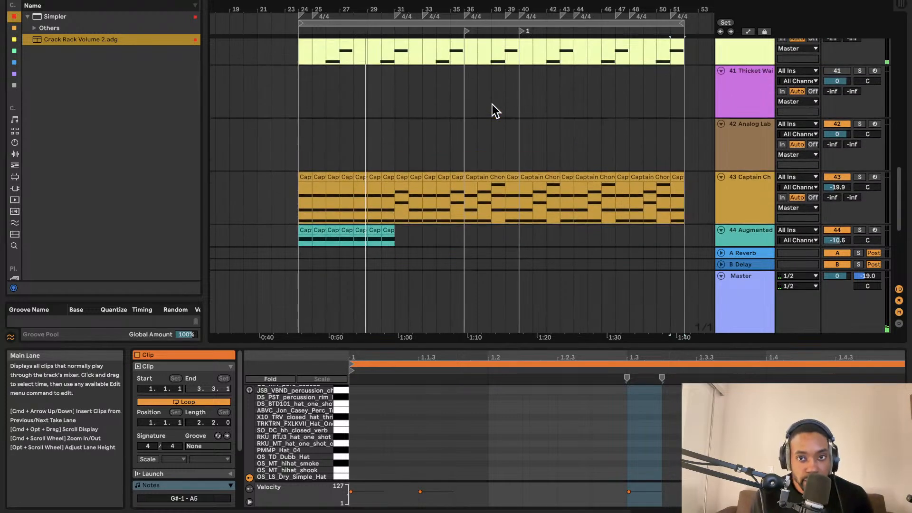
pyautogui.scroll(1, 490, 105)
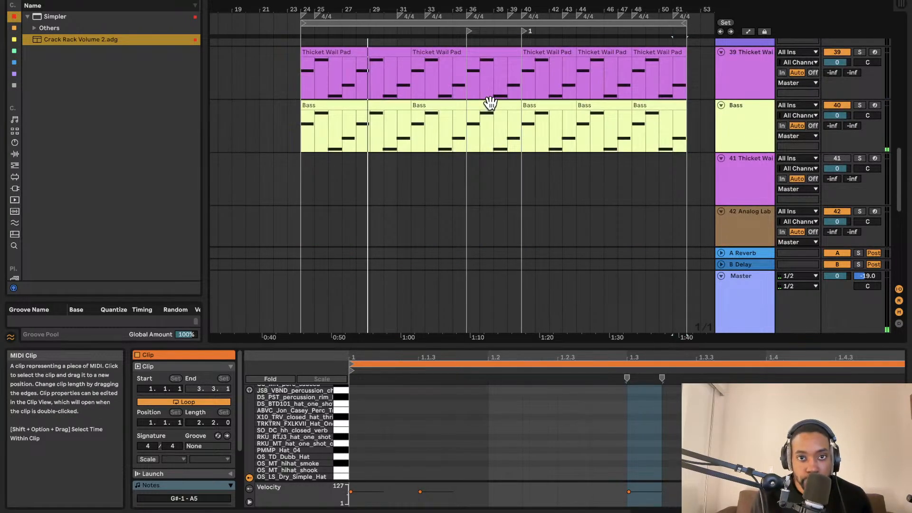
pyautogui.scroll(-1, 491, 103)
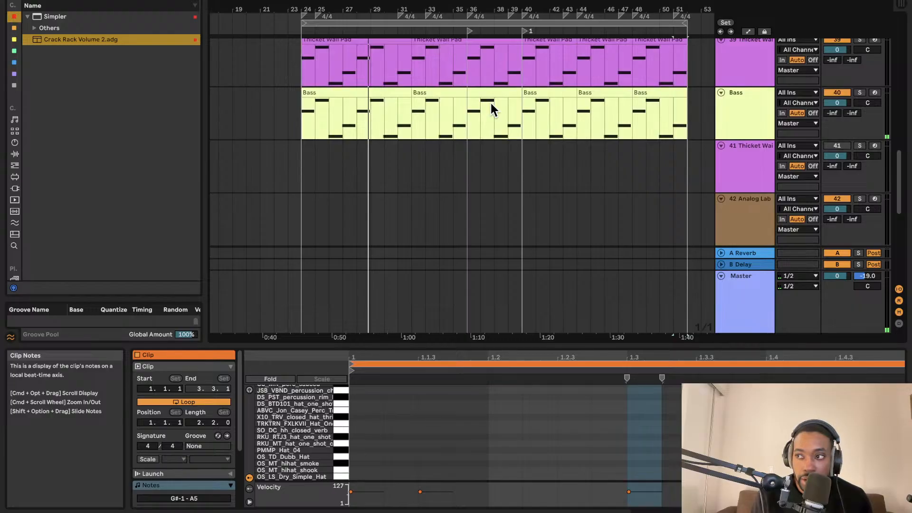
pyautogui.scroll(2, 491, 103)
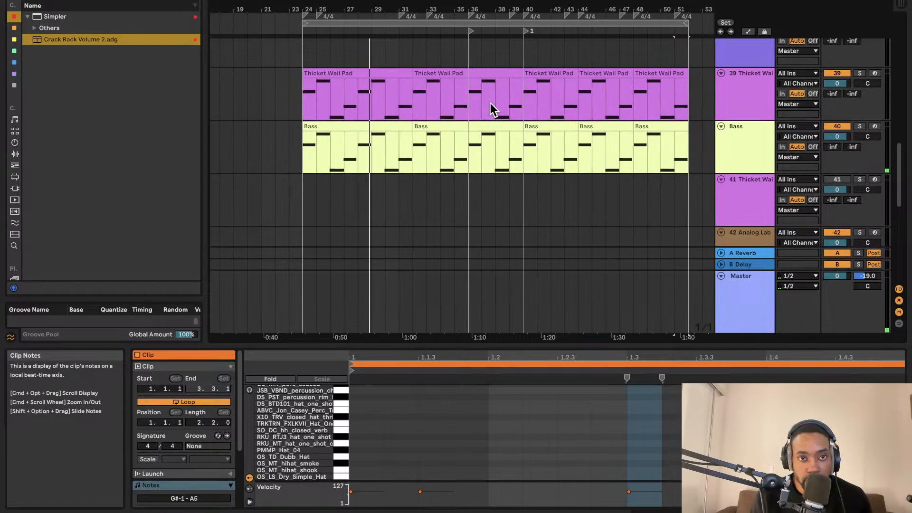
pyautogui.scroll(-10, 491, 104)
pyautogui.scroll(-4, 486, 103)
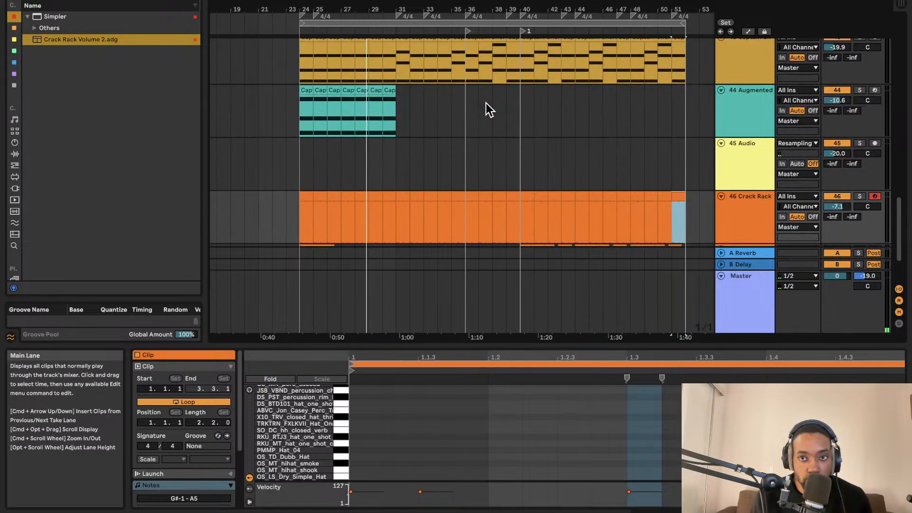
pyautogui.scroll(1, 670, 104)
pyautogui.scroll(-7, 639, 109)
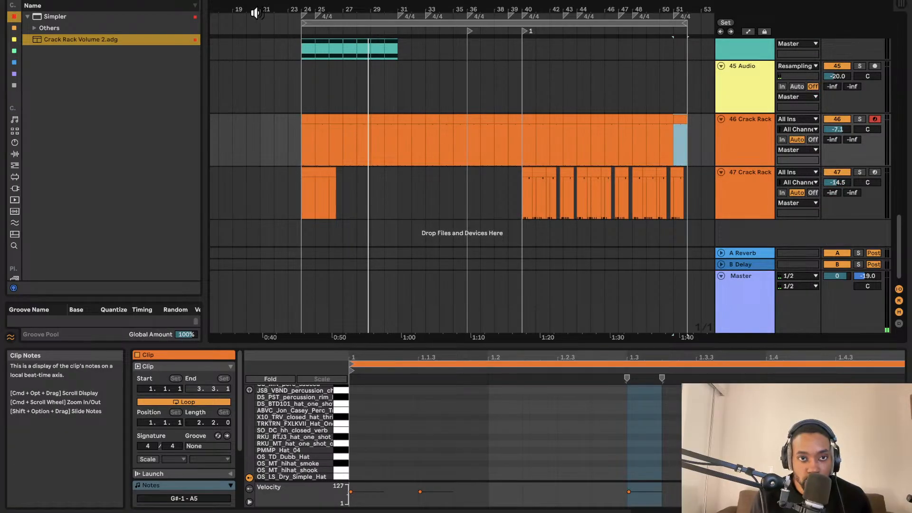
# - Play back the looped arrangement from bar 24 and follow the Crack Rack parts on tracks 46 and 47 through bar 52
pyautogui.press('space')
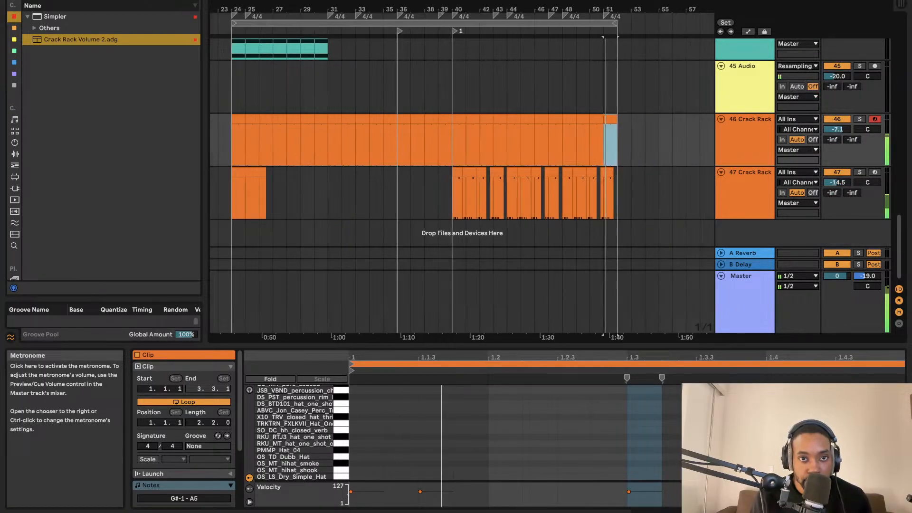
pyautogui.click(409, 196)
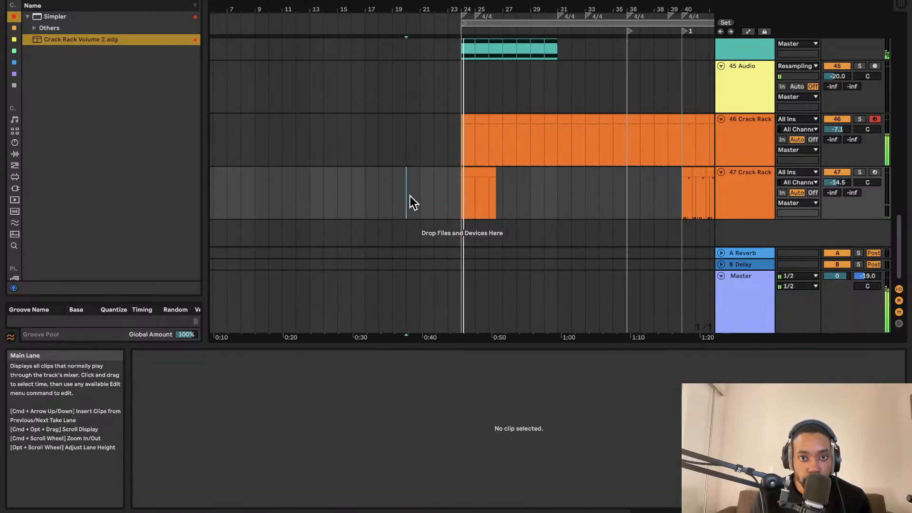
pyautogui.click(436, 176)
pyautogui.hscroll(3, 434, 174)
pyautogui.scroll(-3, 434, 173)
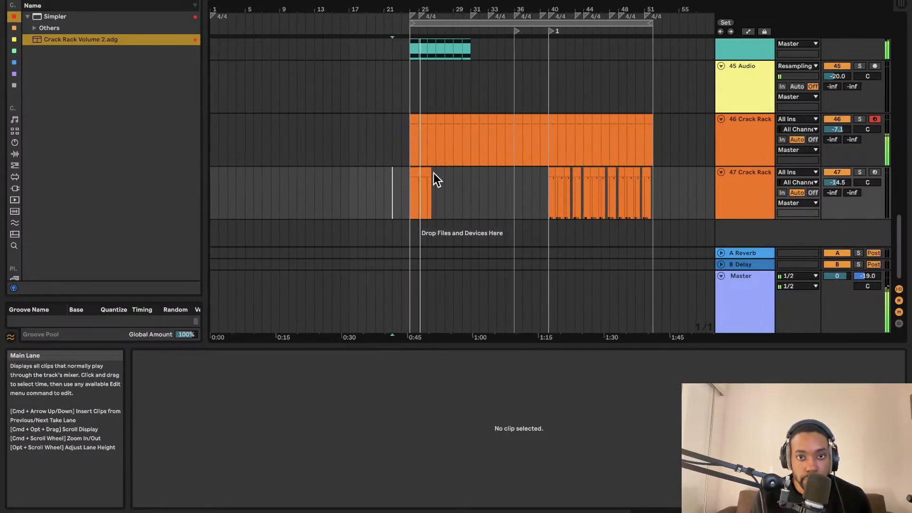
pyautogui.scroll(1, 431, 169)
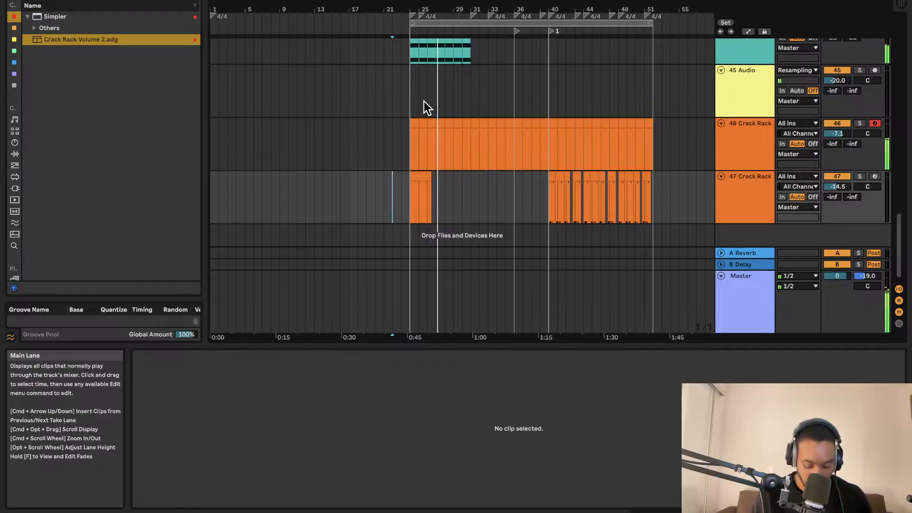
pyautogui.scroll(3, 449, 122)
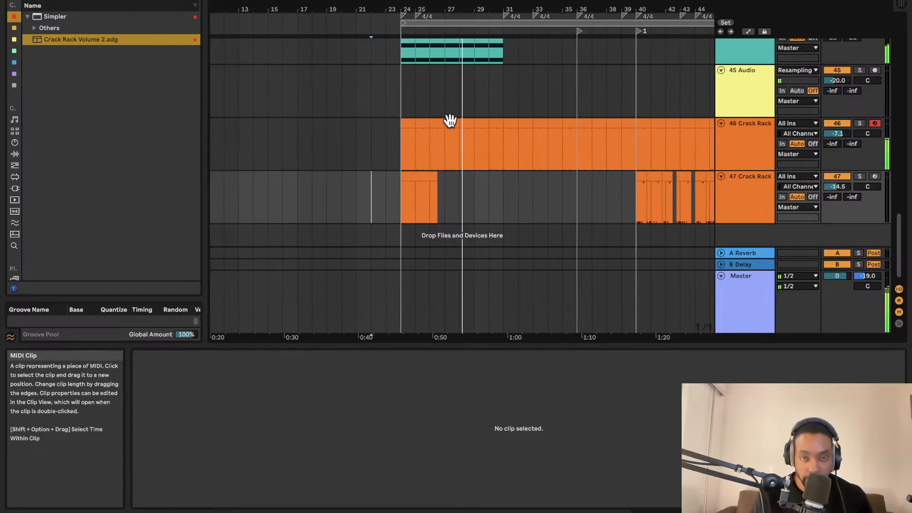
pyautogui.scroll(-3, 450, 120)
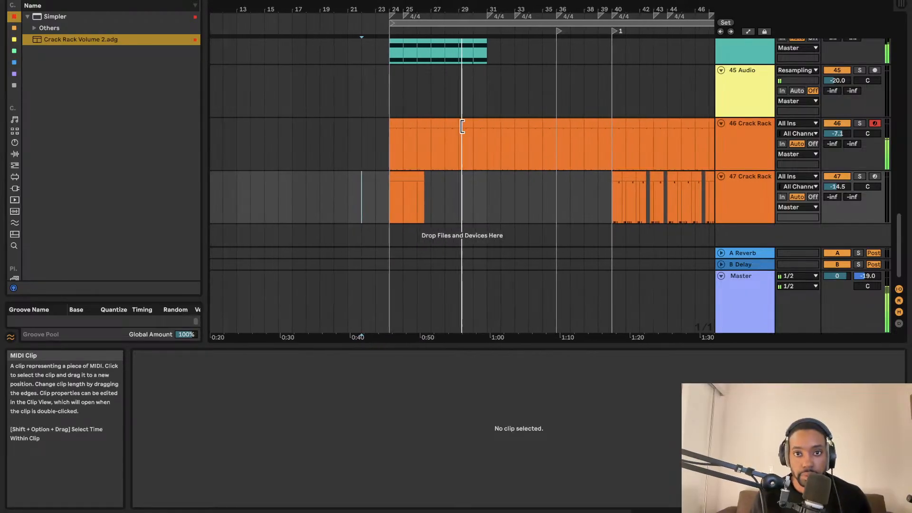
pyautogui.hscroll(5, 461, 125)
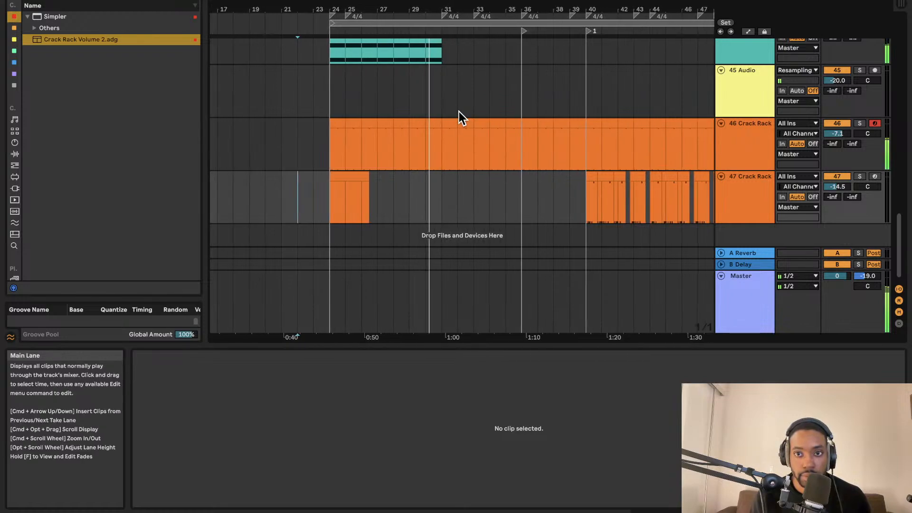
pyautogui.hscroll(2, 455, 109)
pyautogui.scroll(1, 451, 107)
pyautogui.hscroll(2, 452, 107)
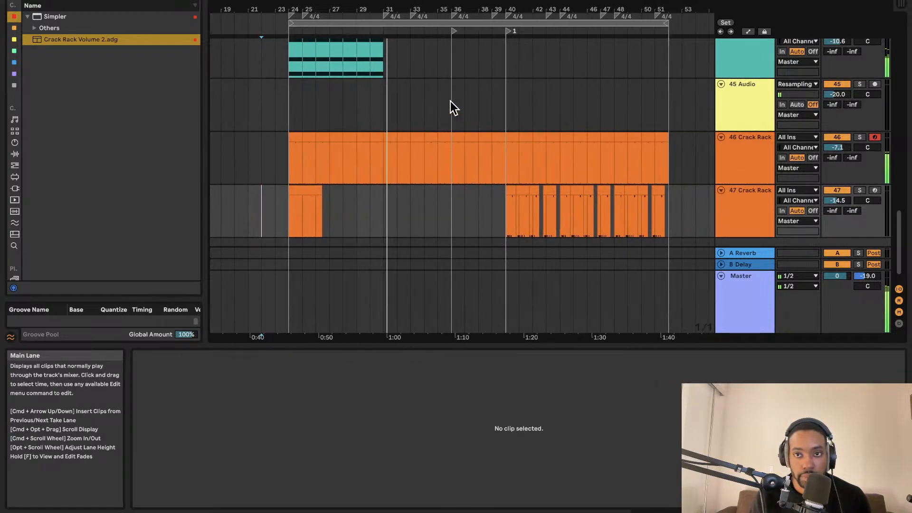
pyautogui.scroll(2, 450, 103)
pyautogui.scroll(1, 450, 103)
pyautogui.hscroll(-1, 449, 104)
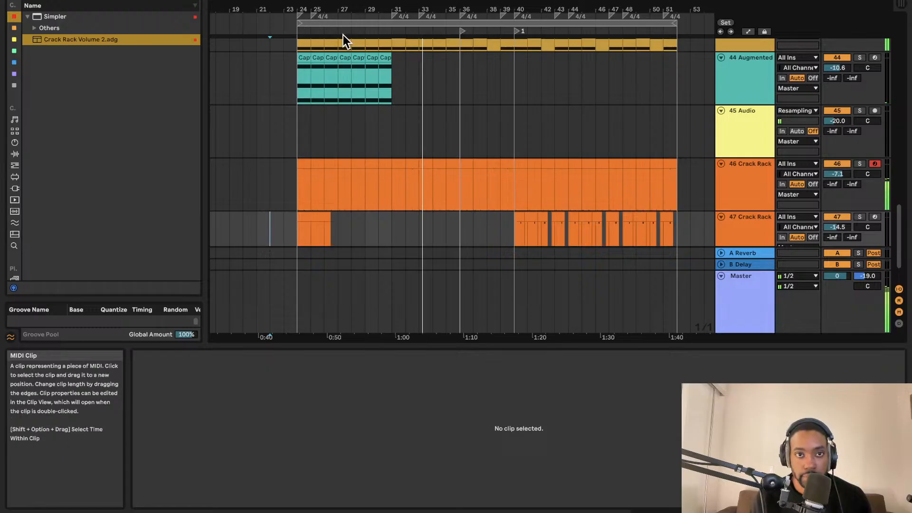
pyautogui.hscroll(-2, 422, 158)
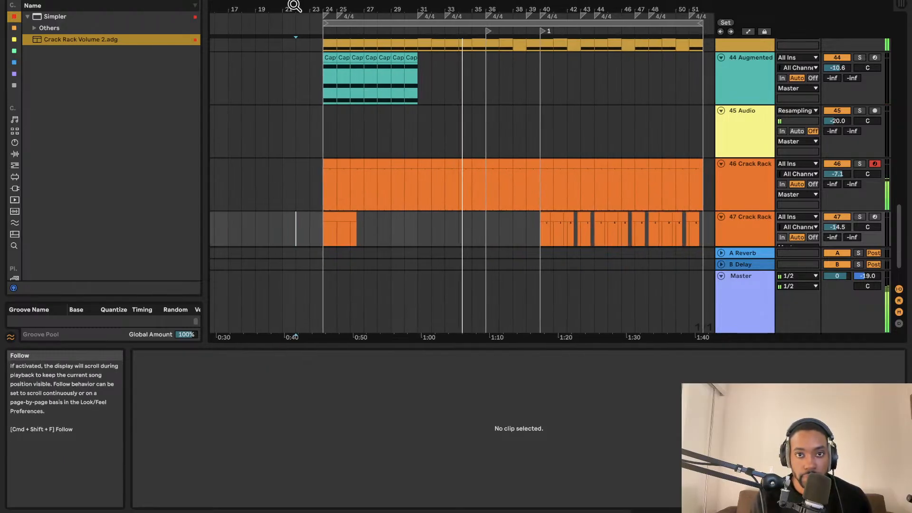
pyautogui.scroll(2, 440, 153)
pyautogui.scroll(2, 441, 152)
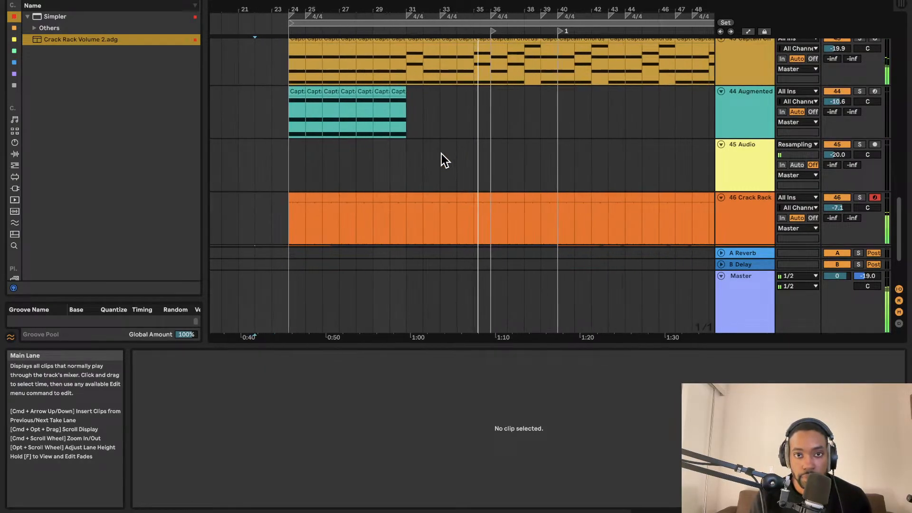
pyautogui.scroll(-3, 441, 154)
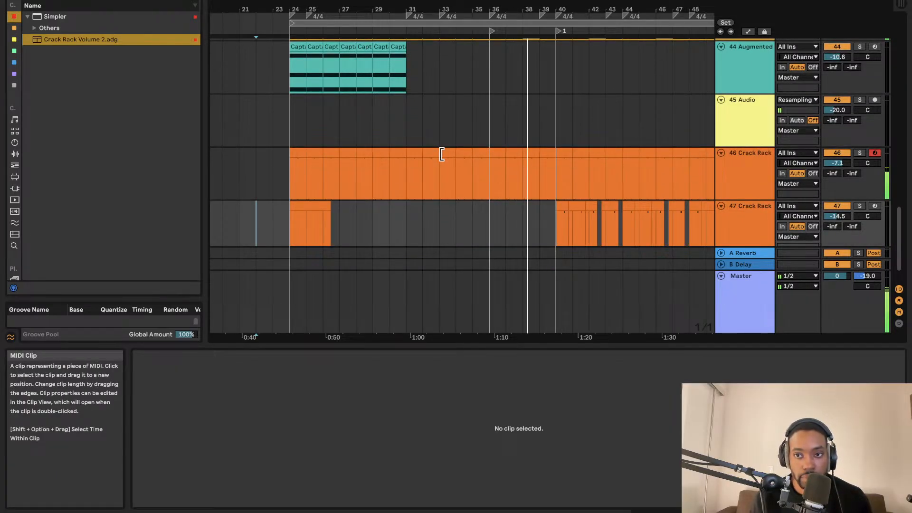
pyautogui.scroll(-2, 530, 162)
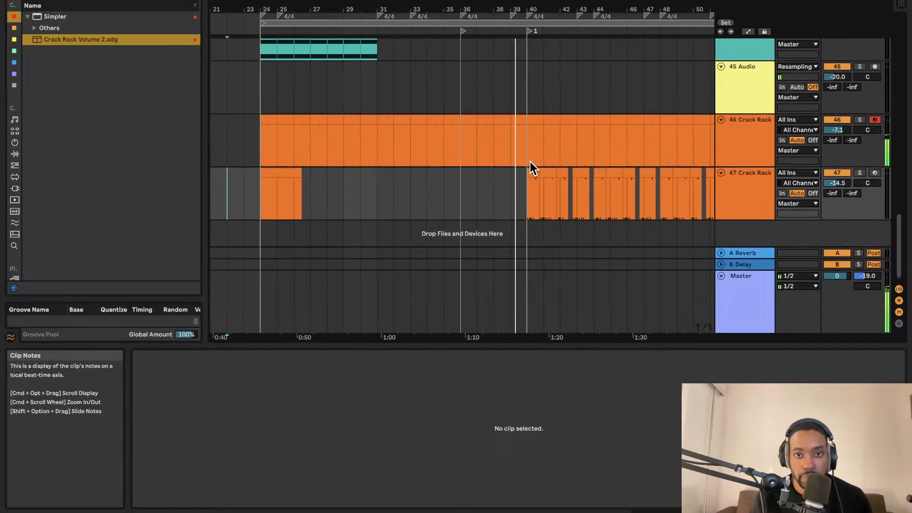
pyautogui.hscroll(2, 530, 162)
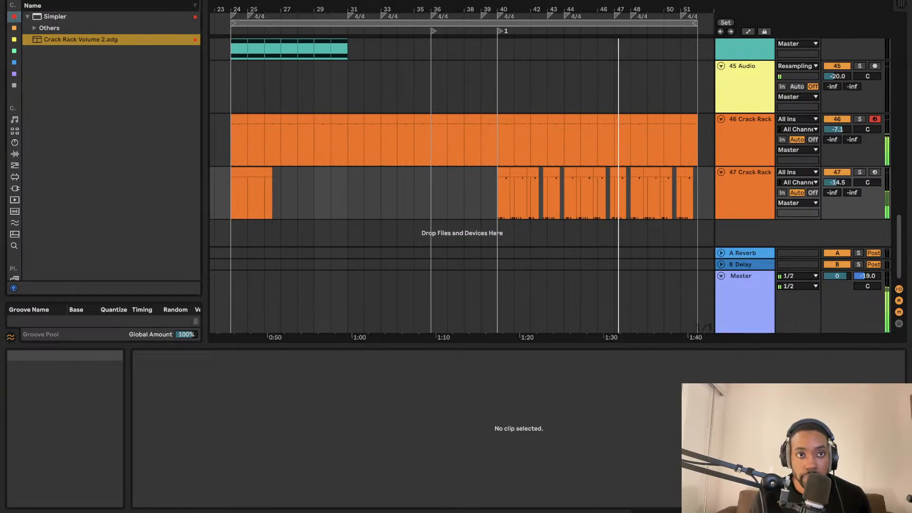
# - Clear the browser filter to list the full preset collection, and replay the arrangement from bar 24 while checking tracks 43 to 47
pyautogui.press('Escape')
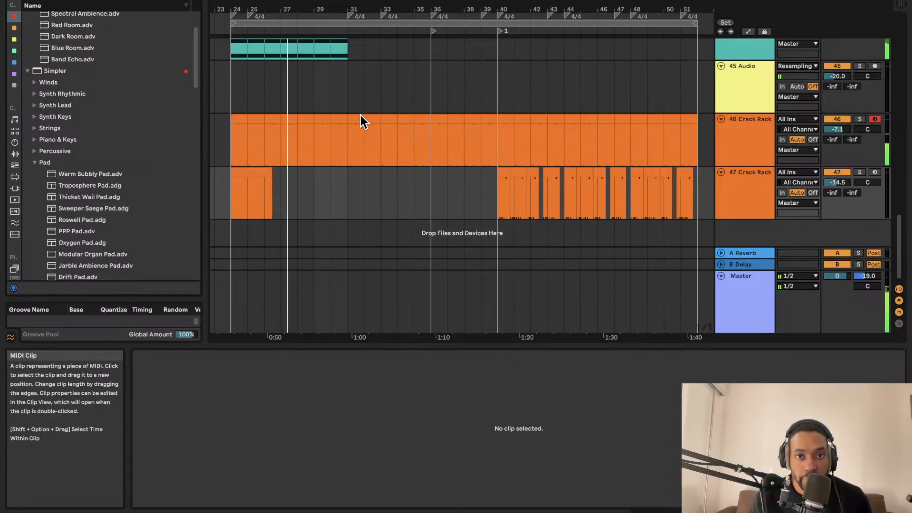
pyautogui.hscroll(3, 361, 115)
pyautogui.scroll(3, 340, 110)
pyautogui.scroll(1, 343, 110)
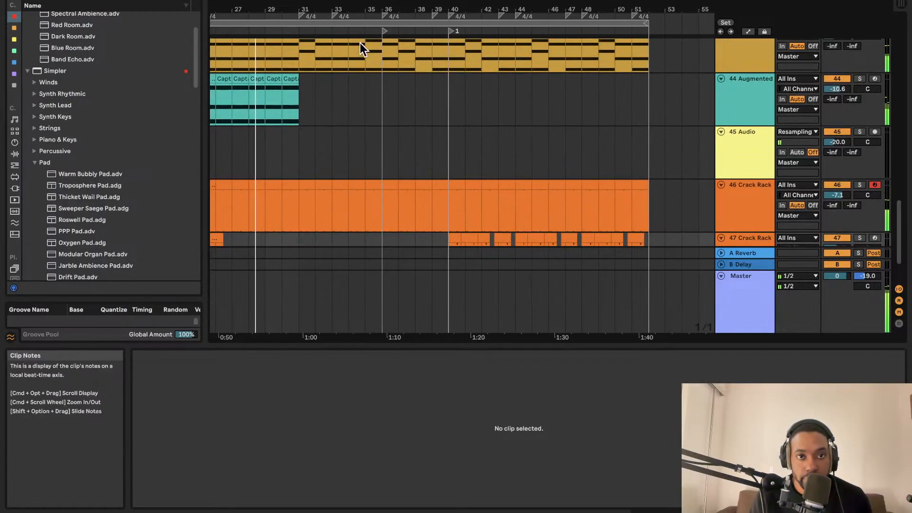
pyautogui.hscroll(-3, 361, 41)
pyautogui.hscroll(-1, 347, 59)
pyautogui.scroll(1, 348, 58)
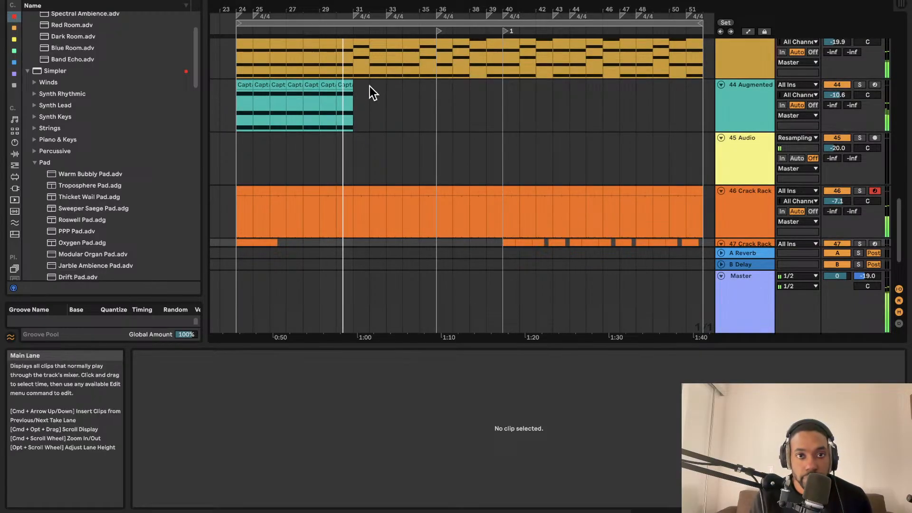
pyautogui.scroll(-4, 374, 103)
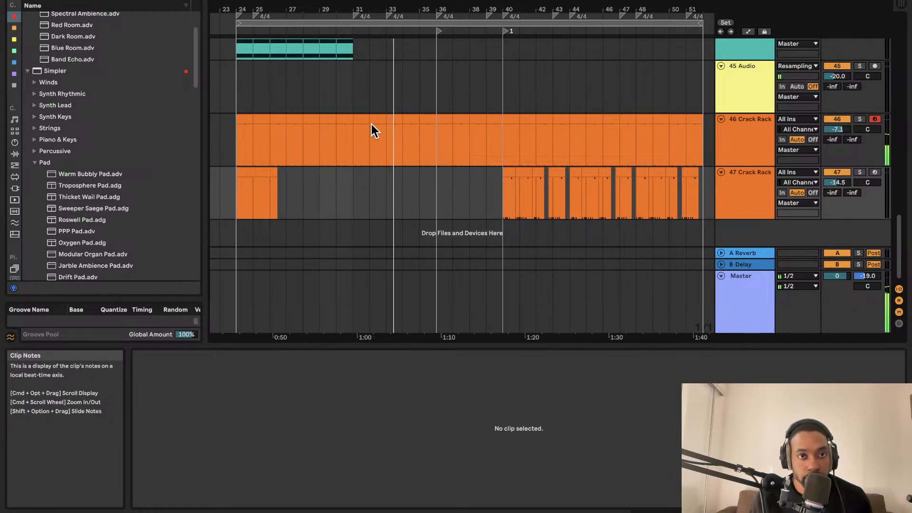
pyautogui.scroll(-3, 372, 124)
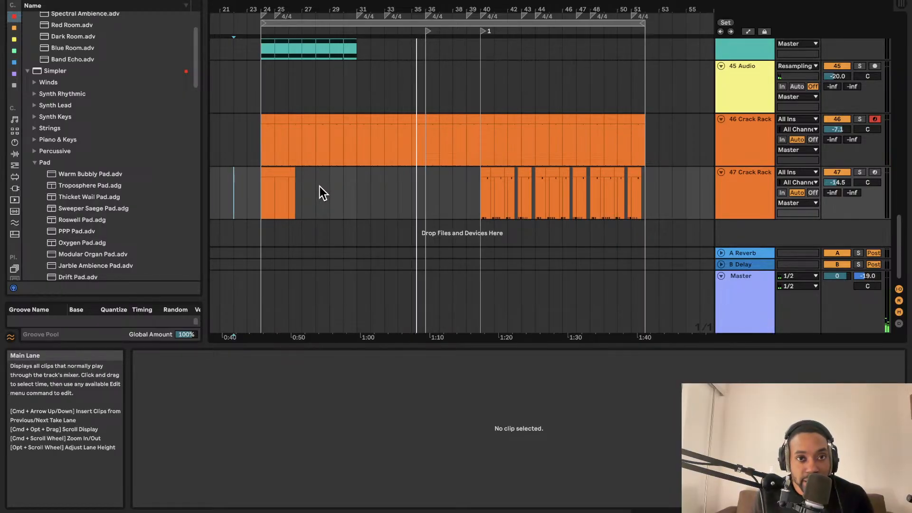
pyautogui.press('F2')
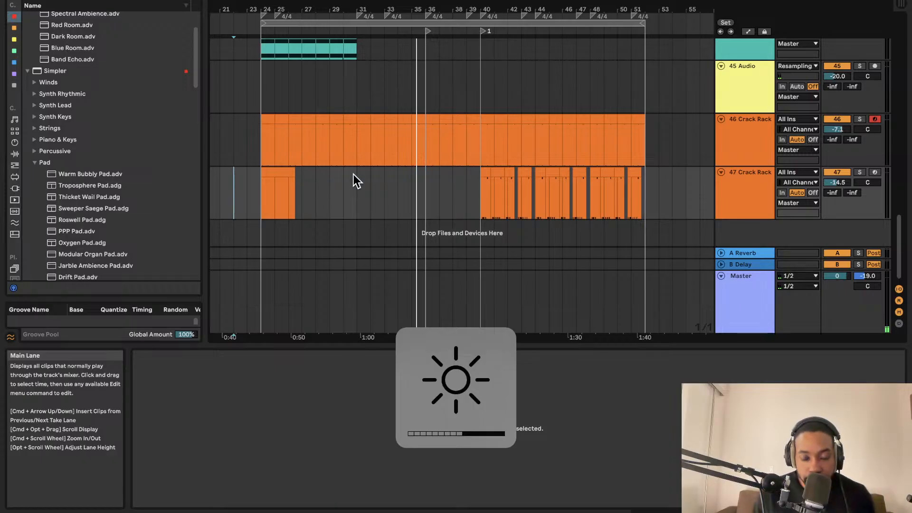
# - Play the arrangement from bar 24 and switch the browser to the plug-ins list
pyautogui.hscroll(-1, 404, 176)
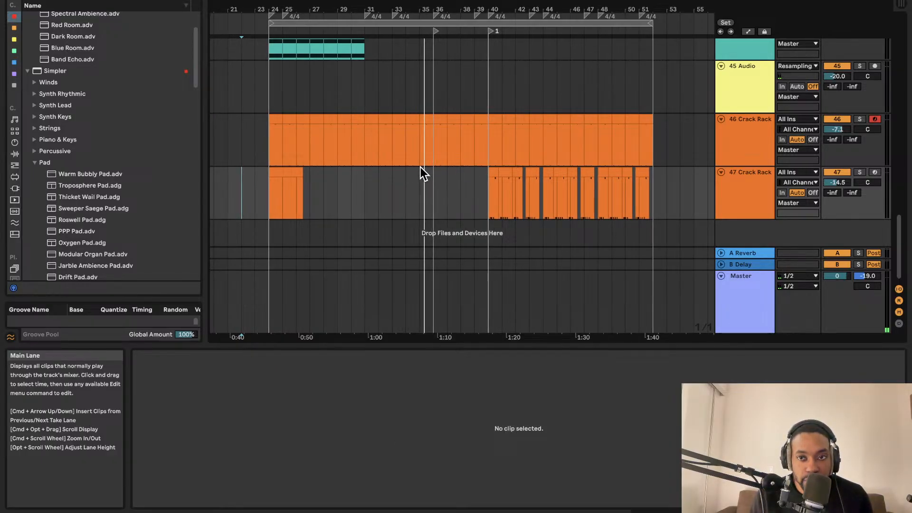
pyautogui.click(271, 190)
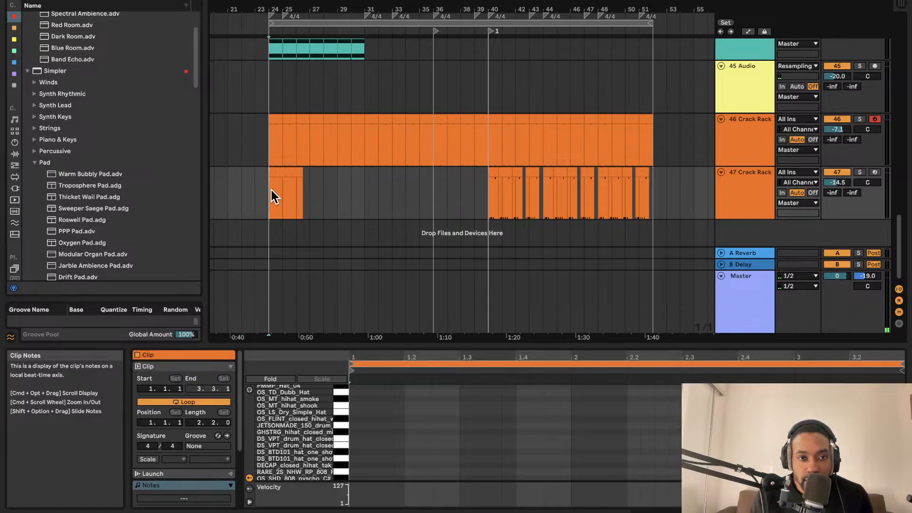
pyautogui.press('space')
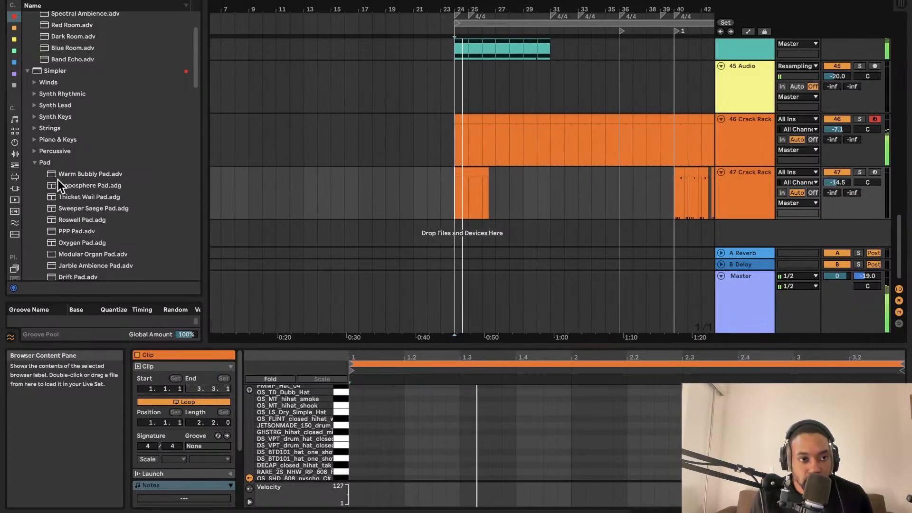
pyautogui.click(14, 188)
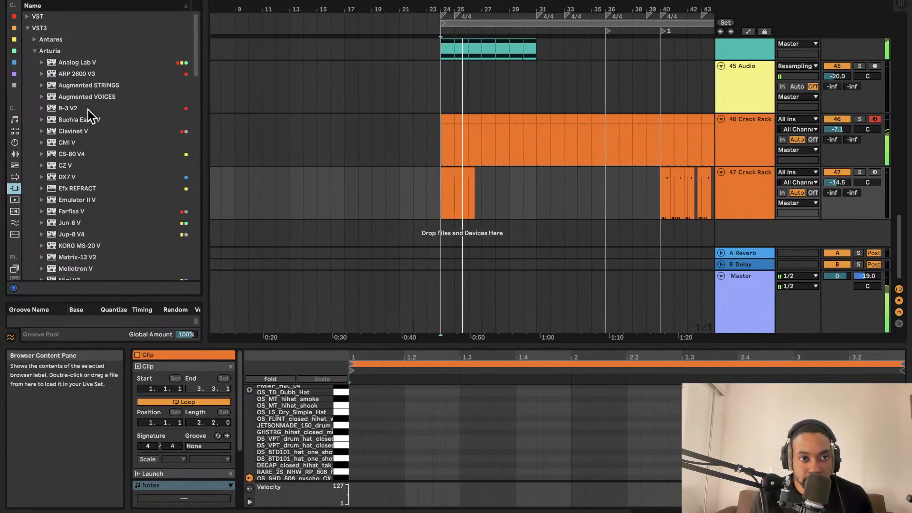
pyautogui.hscroll(4, 618, 185)
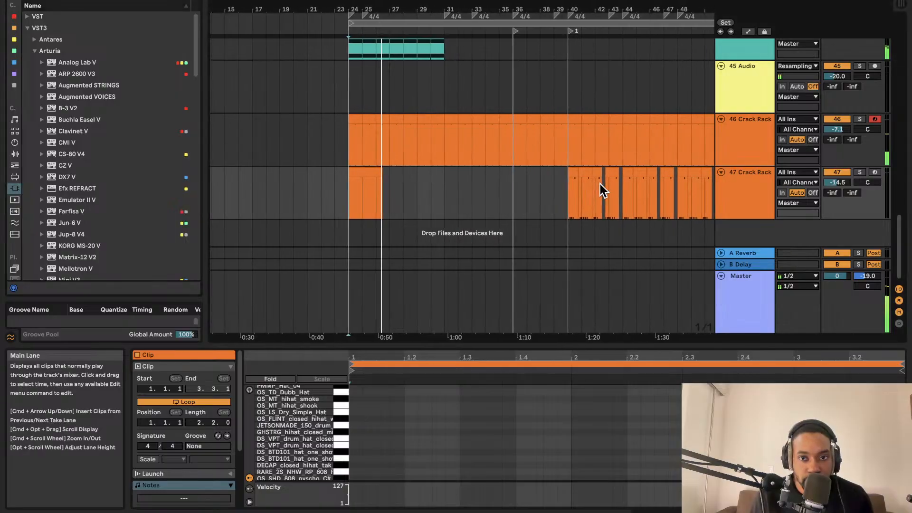
pyautogui.scroll(1, 546, 164)
pyautogui.click(500, 146)
pyautogui.scroll(2, 499, 146)
pyautogui.hscroll(-2, 499, 147)
pyautogui.click(740, 110)
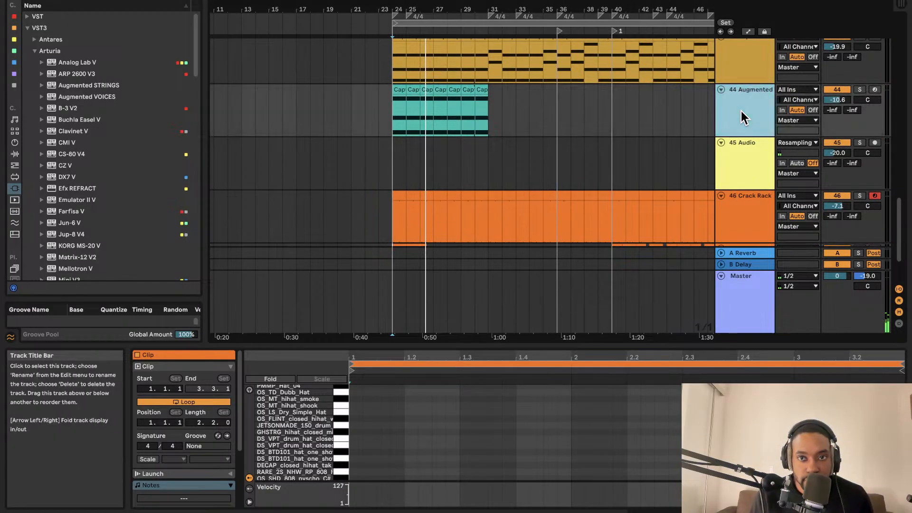
pyautogui.rightClick(741, 110)
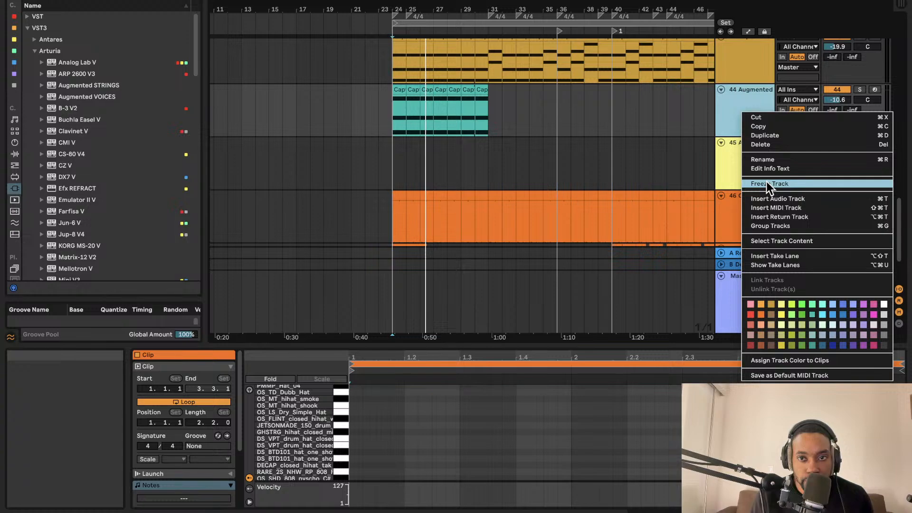
pyautogui.click(741, 127)
pyautogui.rightClick(738, 105)
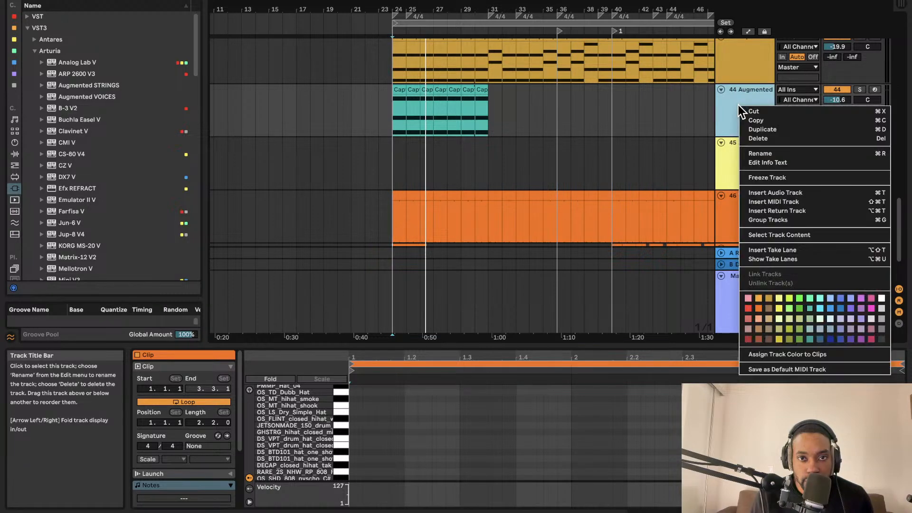
pyautogui.click(757, 176)
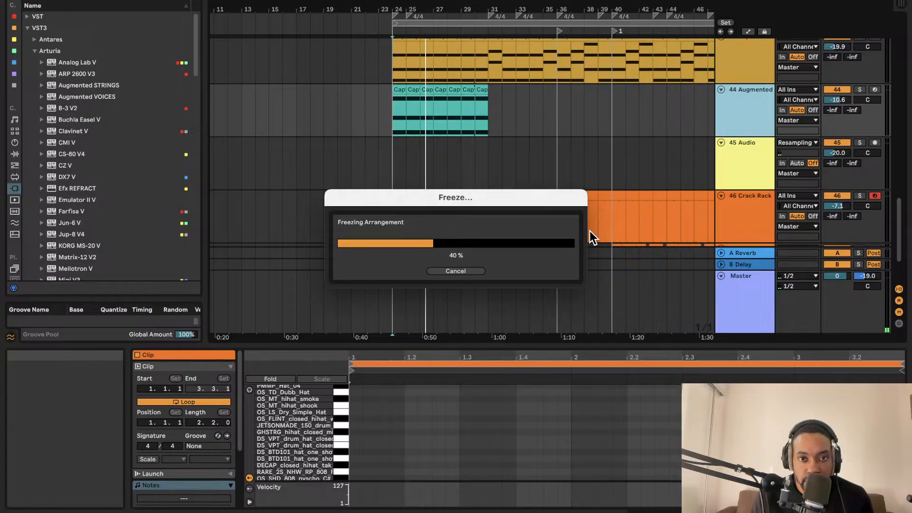
pyautogui.click(467, 271)
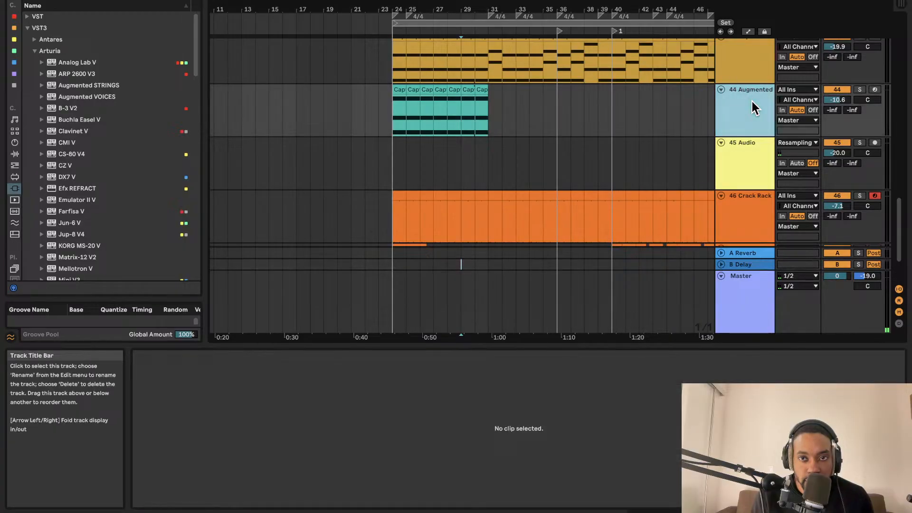
# - Duplicate track 44 Augmented and select the seven Captain Chords clips on the copy, track 45
pyautogui.rightClick(752, 104)
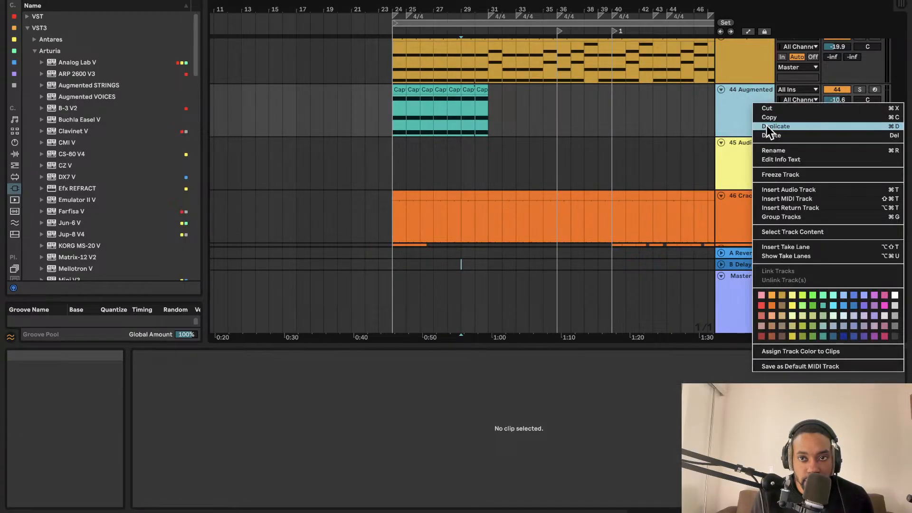
pyautogui.click(765, 125)
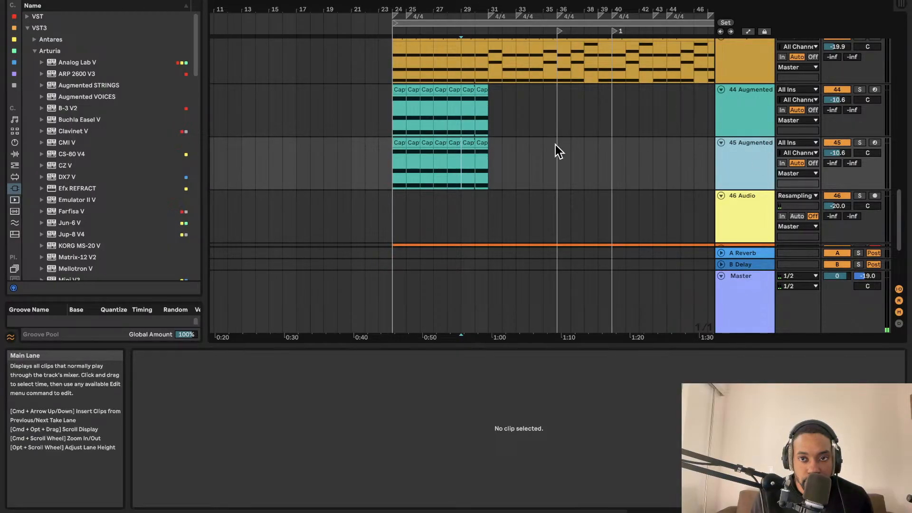
pyautogui.moveTo(489, 150); pyautogui.dragTo(396, 151)
pyautogui.rightClick(748, 165)
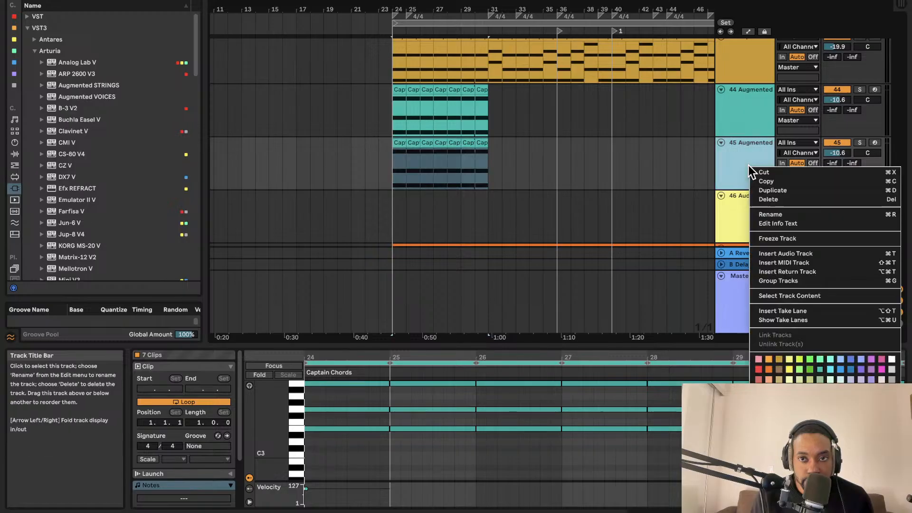
pyautogui.click(825, 357)
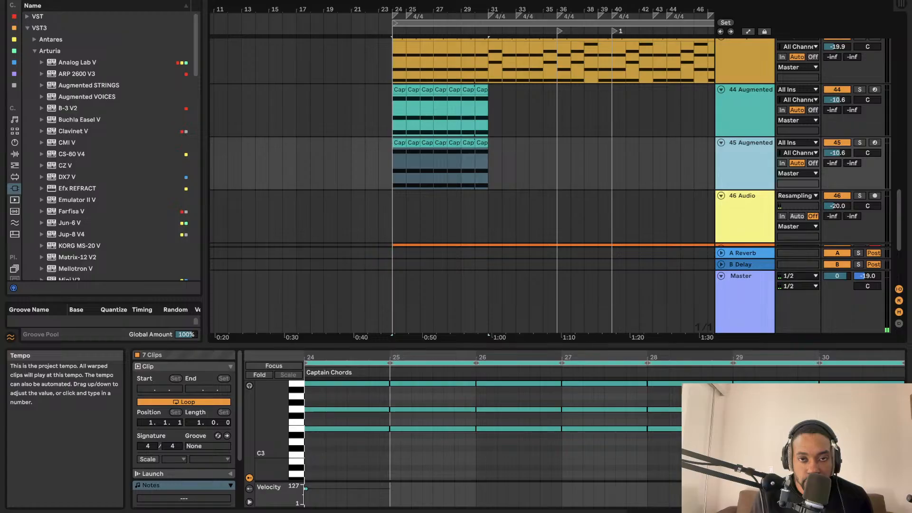
# - Lower the project tempo and listen to the duplicated track 45 soloed from bar 24, keeping its chord clips selected
pyautogui.moveTo(62, 0); pyautogui.dragTo(62, 14)
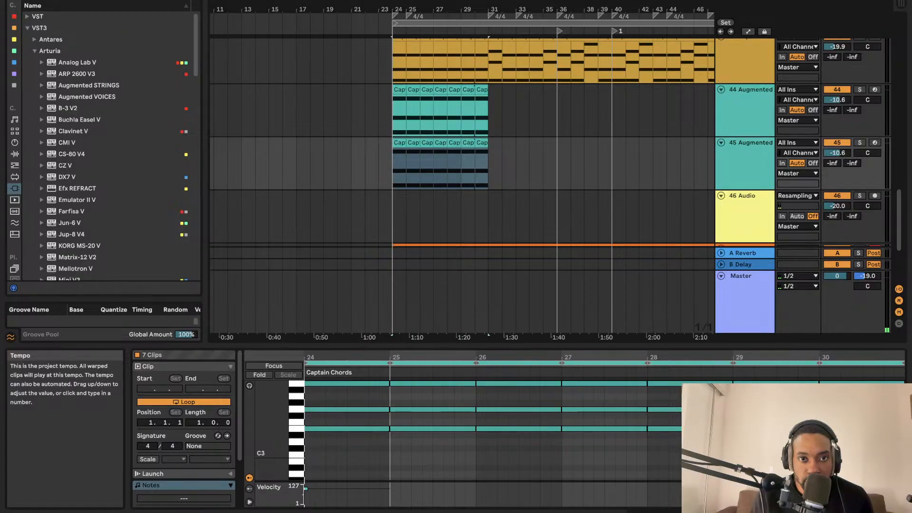
pyautogui.press('space')
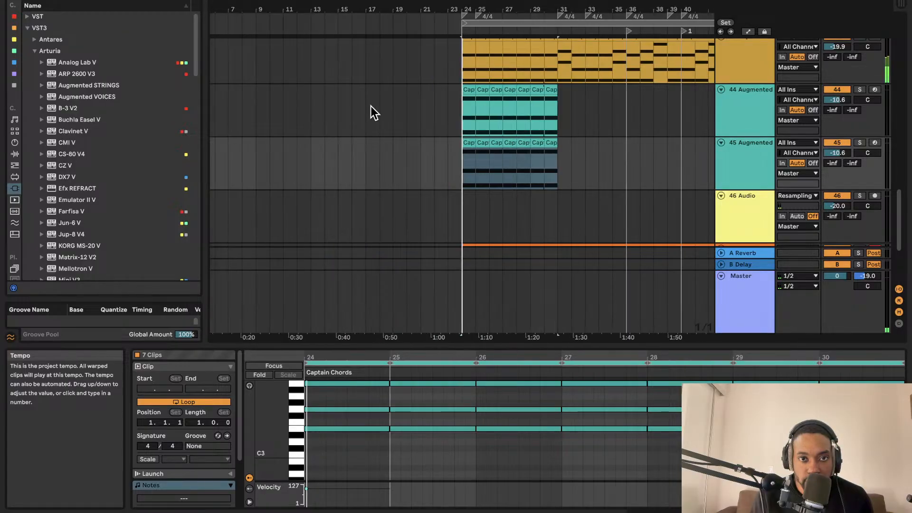
pyautogui.click(860, 142)
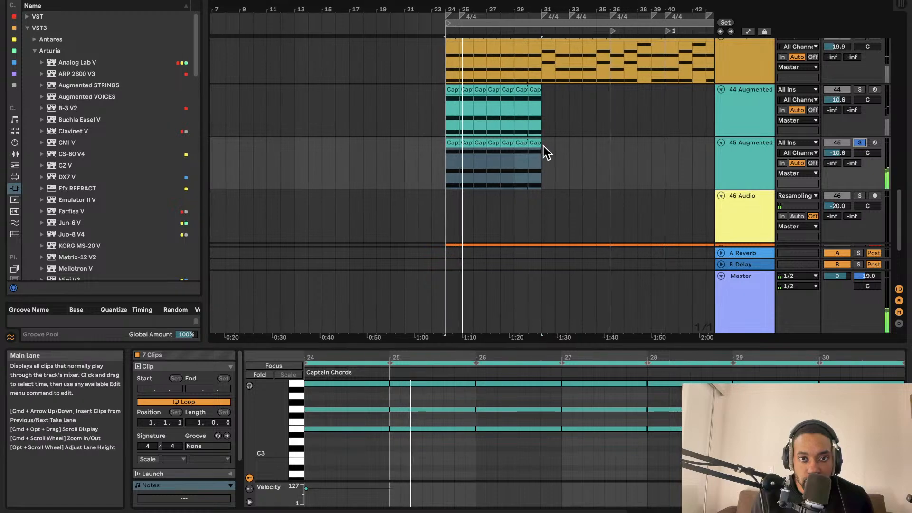
pyautogui.moveTo(543, 148); pyautogui.dragTo(442, 152)
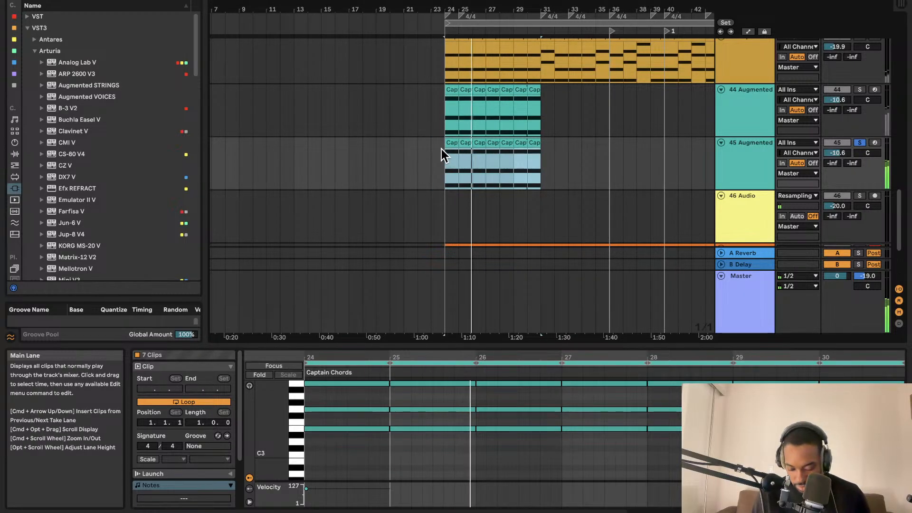
pyautogui.scroll(1, 515, 148)
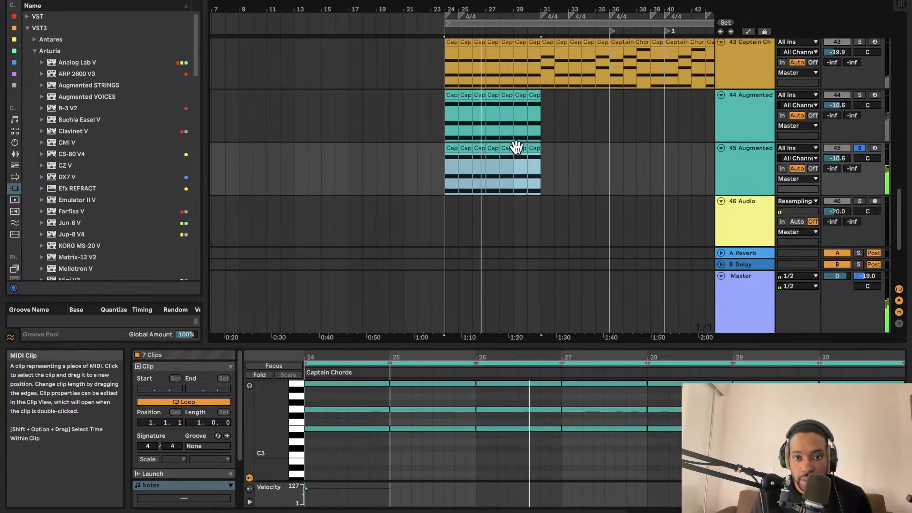
# - Freeze and flatten the duplicated track 45 to audio, and insert a new audio track beneath it
pyautogui.rightClick(732, 159)
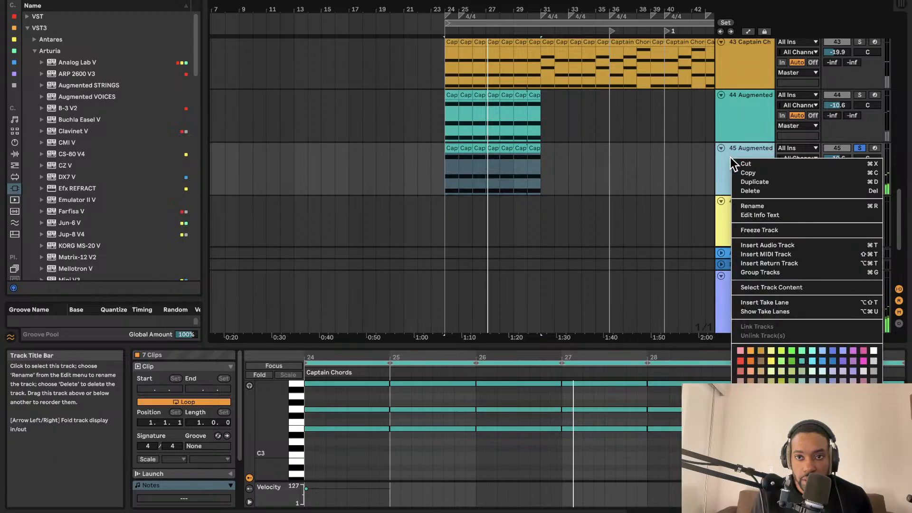
pyautogui.click(761, 230)
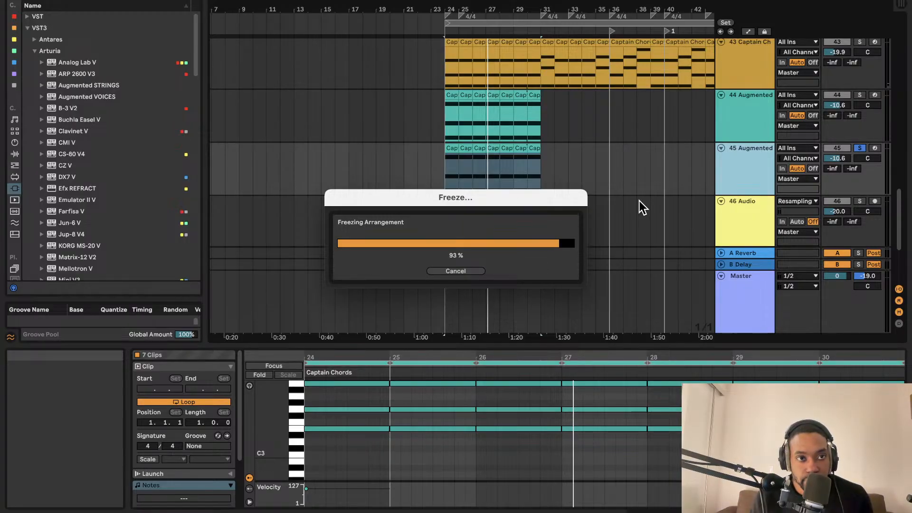
pyautogui.rightClick(741, 166)
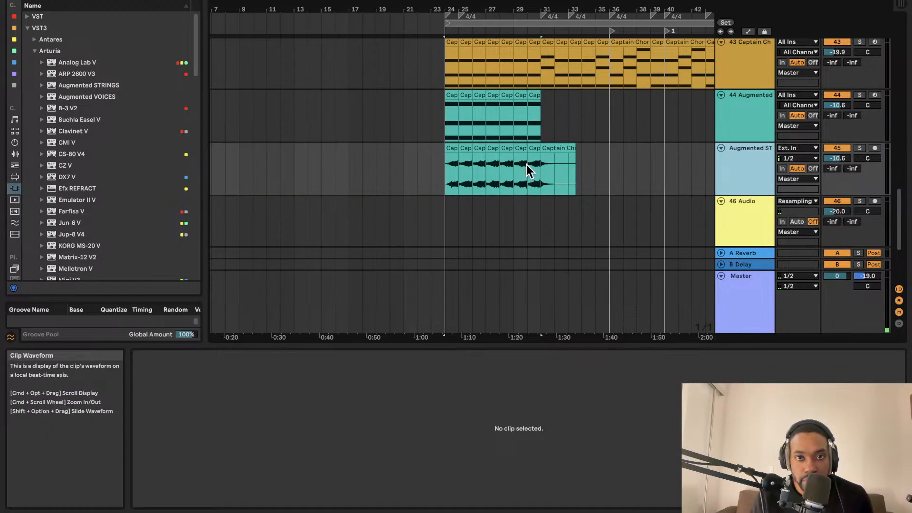
pyautogui.press('space')
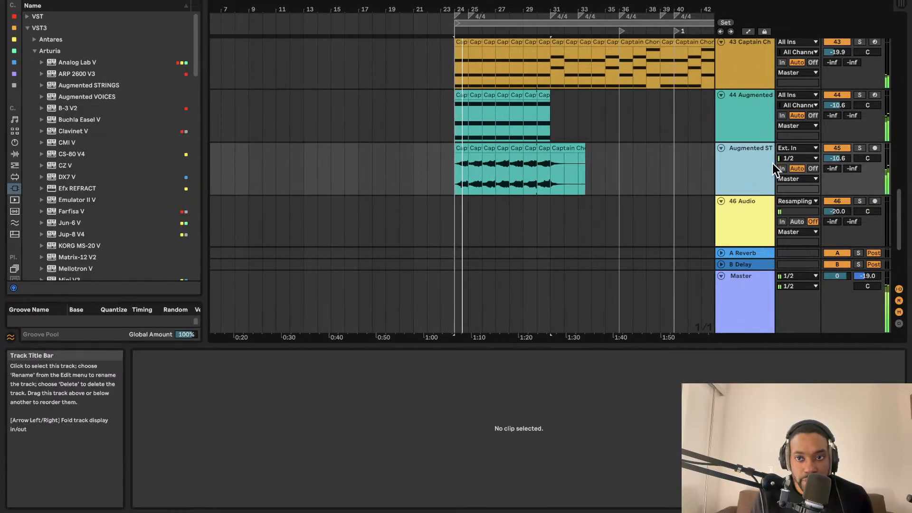
pyautogui.press('space')
pyautogui.press('super+t')
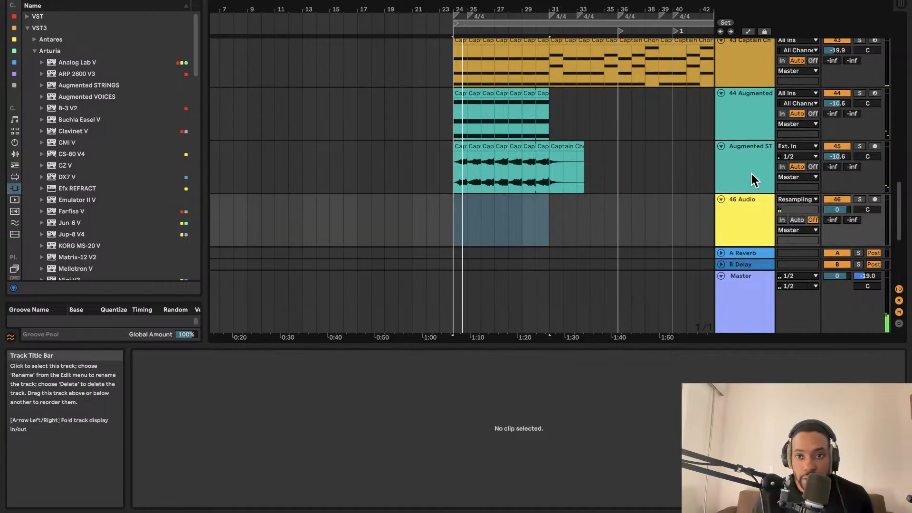
pyautogui.click(808, 201)
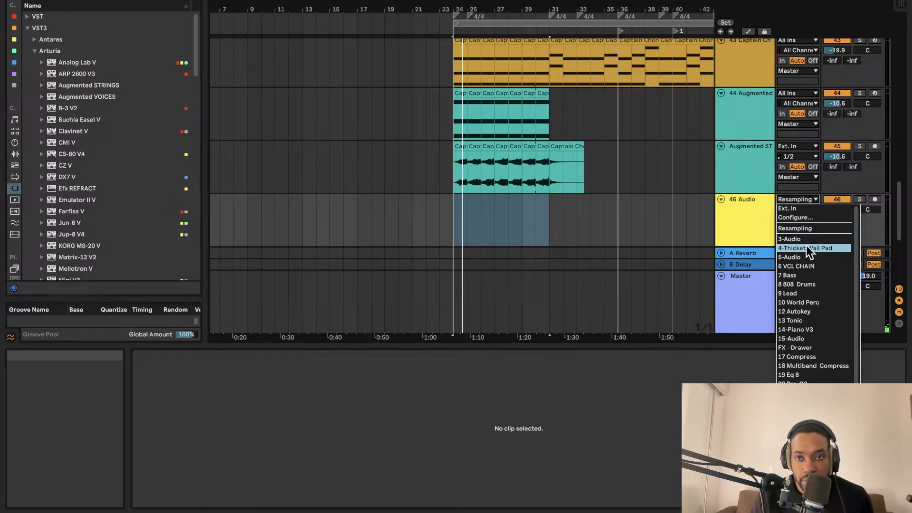
pyautogui.click(751, 167)
pyautogui.click(751, 167)
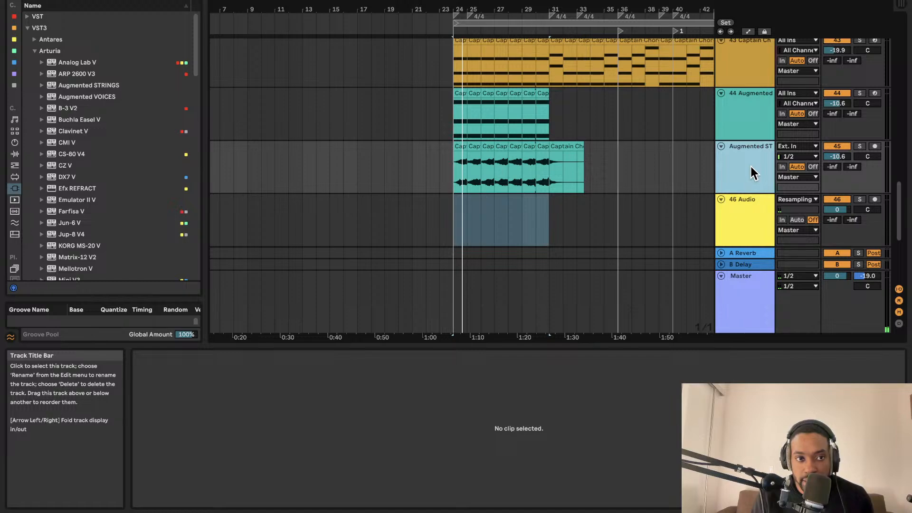
pyautogui.rightClick(750, 166)
pyautogui.press('Escape')
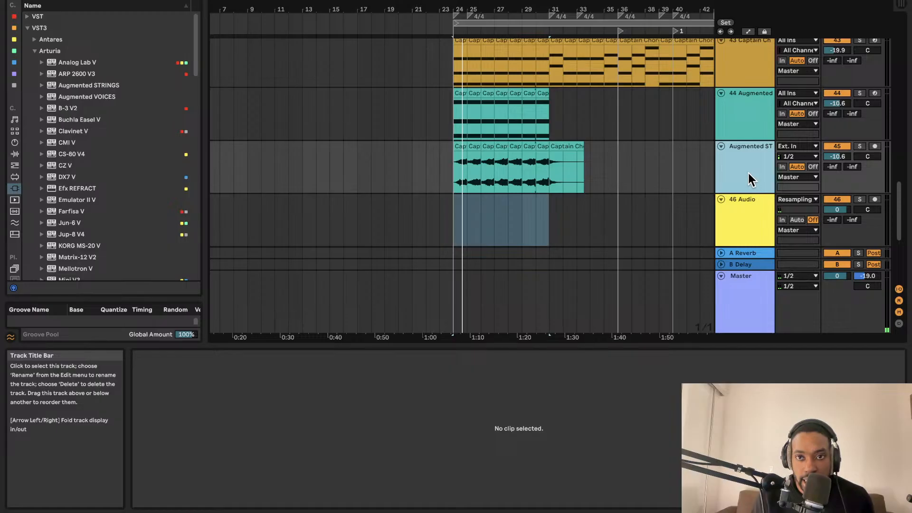
pyautogui.click(747, 199)
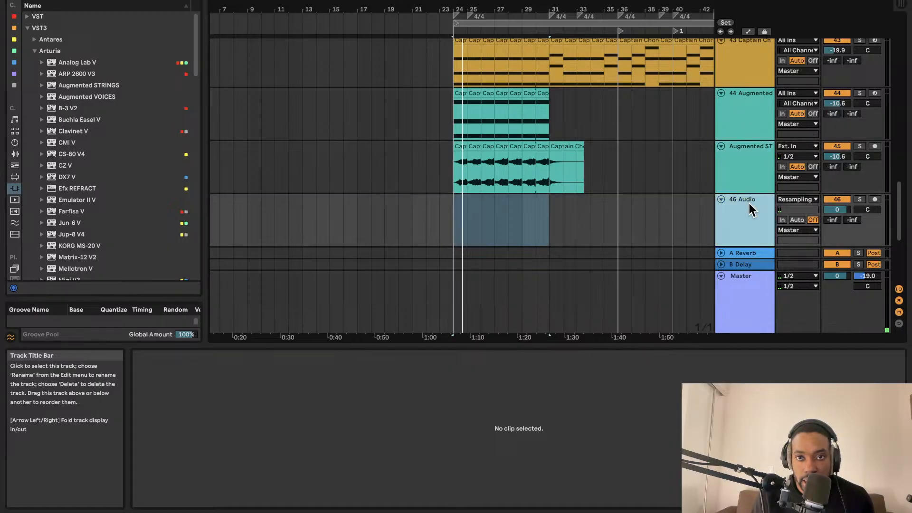
pyautogui.click(749, 170)
pyautogui.rightClick(743, 202)
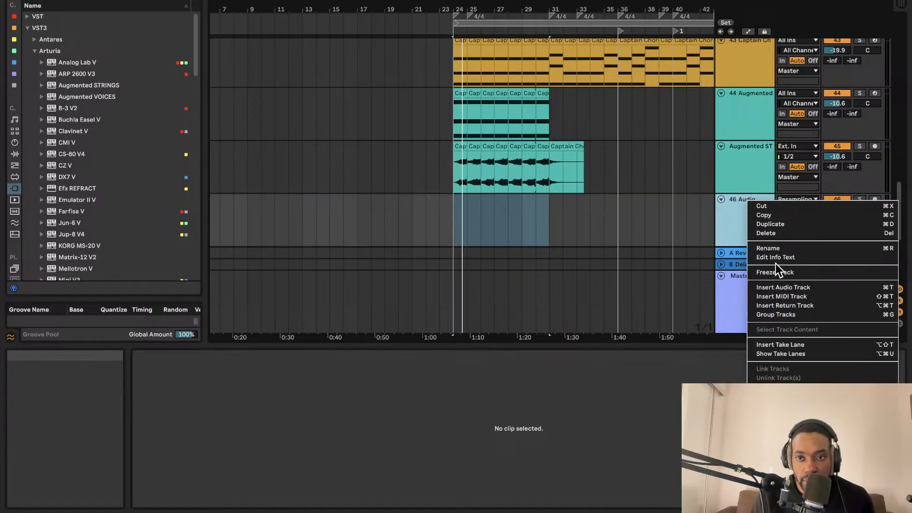
pyautogui.press('Escape')
# - Set the audio input of track 46 Audio to the flattened Augmented ST track
pyautogui.click(799, 200)
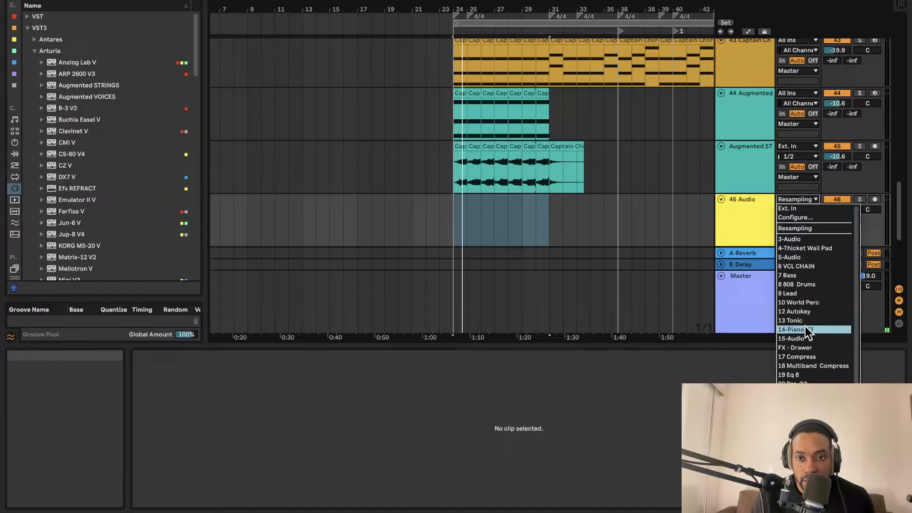
pyautogui.scroll(-5, 808, 332)
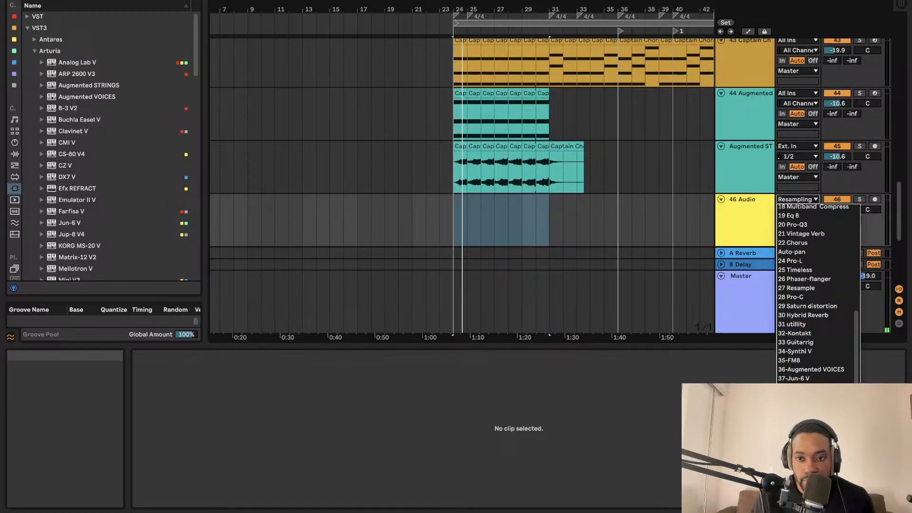
pyautogui.click(803, 450)
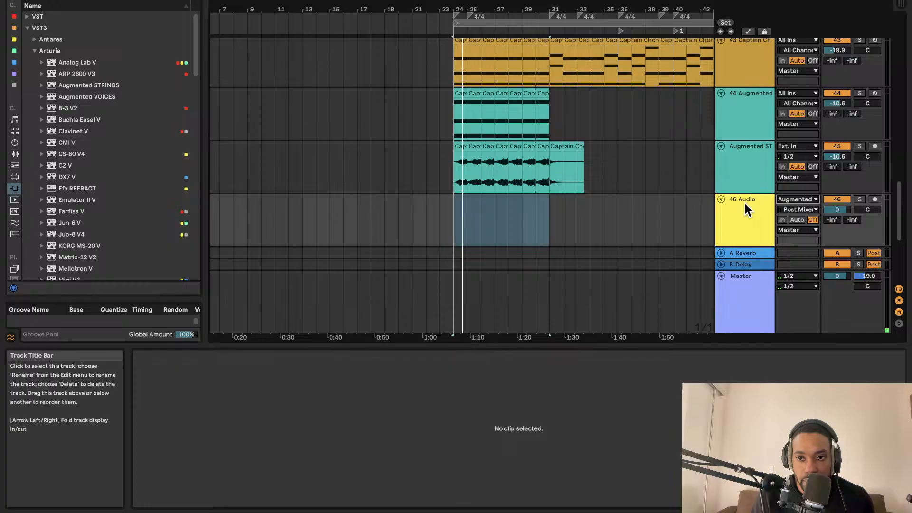
# - Arm track 46 Audio for recording with the Augmented ST track soloed, and set the start position to bar 24
pyautogui.click(875, 199)
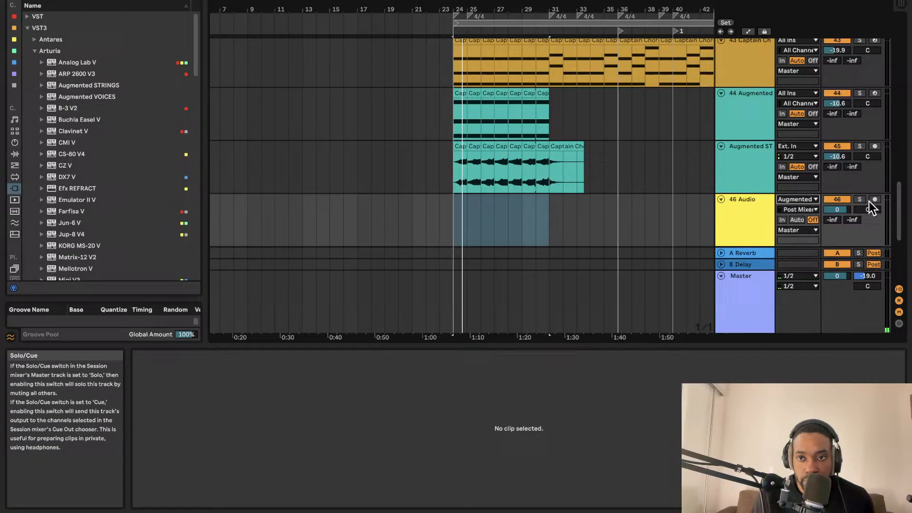
pyautogui.click(859, 146)
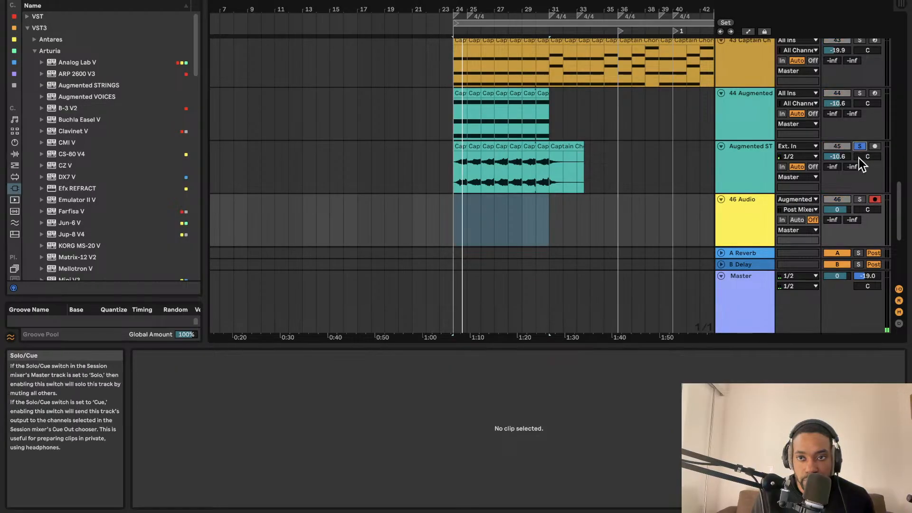
pyautogui.click(455, 217)
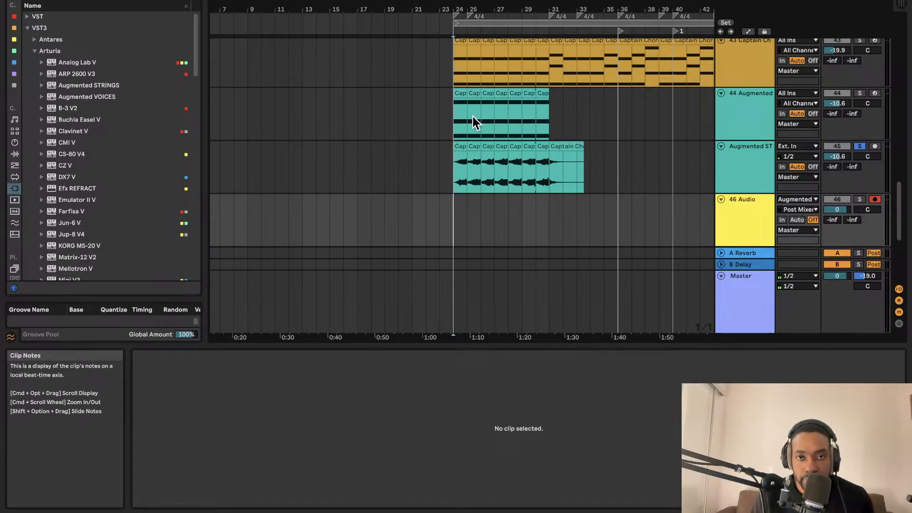
# - Record the Augmented ST playback onto track 46 Audio from bar 24 for eight bars, and disarm and unsolo the tracks
pyautogui.press('F9')
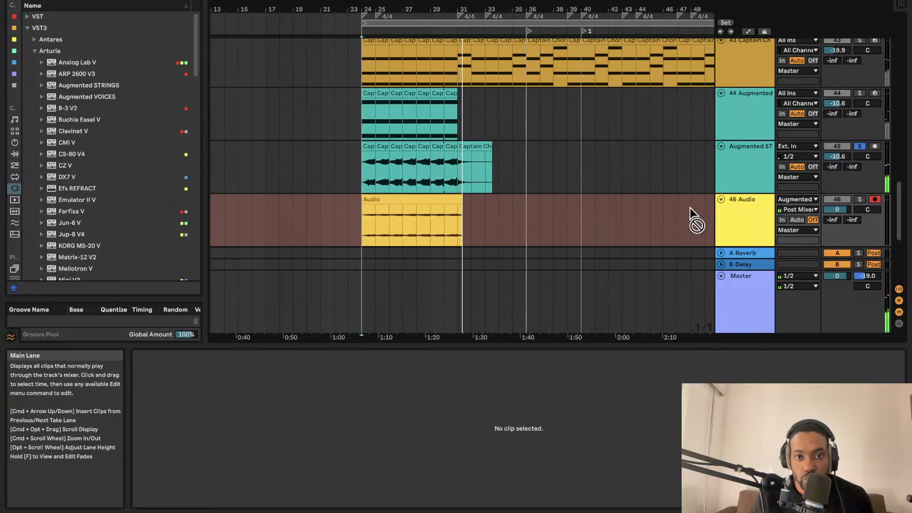
pyautogui.click(874, 198)
pyautogui.click(859, 145)
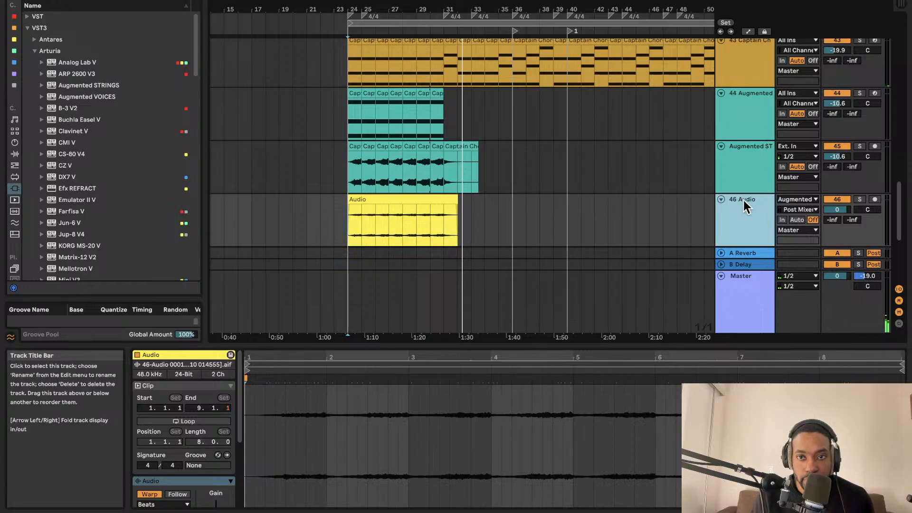
# - Search the browser's plug-in, Max for Live, MIDI effect and audio effect categories for Simpler
pyautogui.click(118, 0)
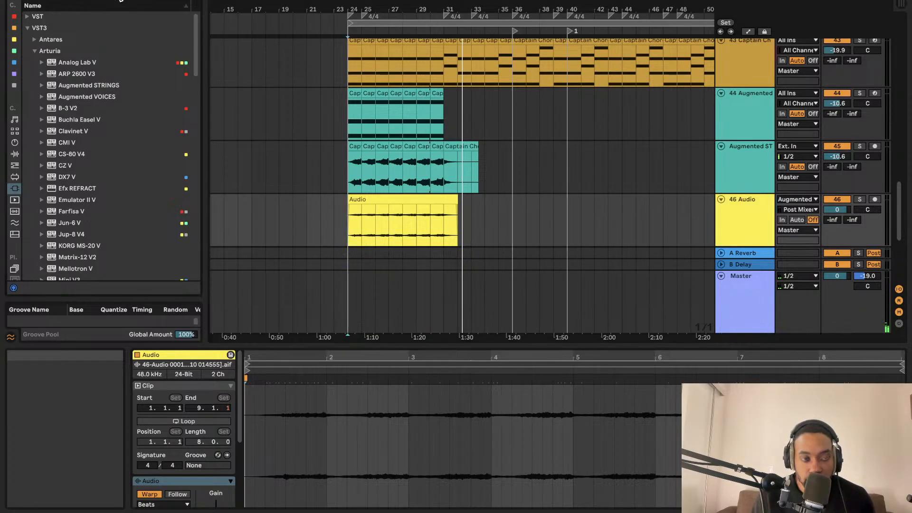
pyautogui.write('simp')
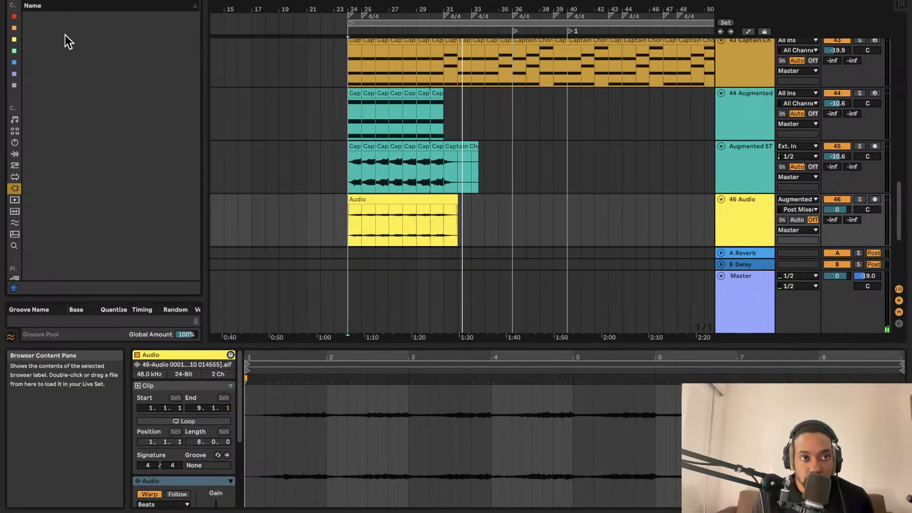
pyautogui.click(15, 154)
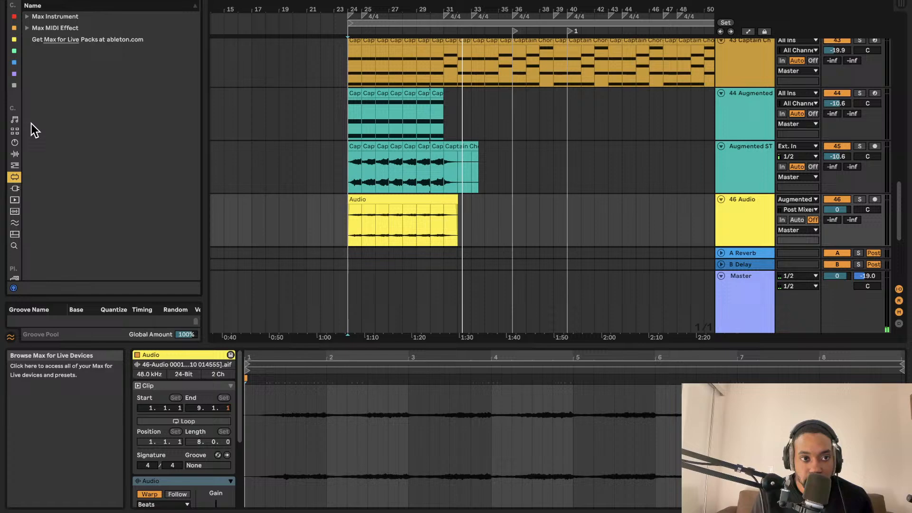
pyautogui.click(15, 188)
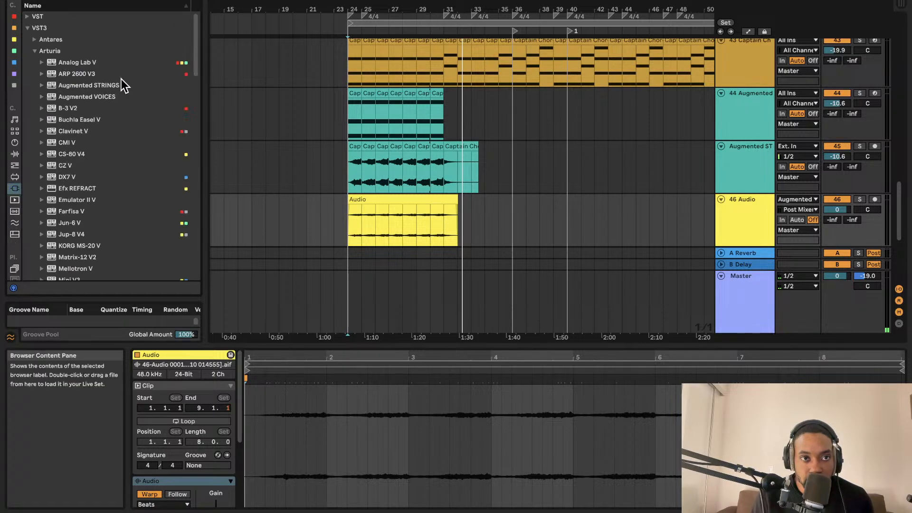
pyautogui.click(15, 177)
pyautogui.click(15, 166)
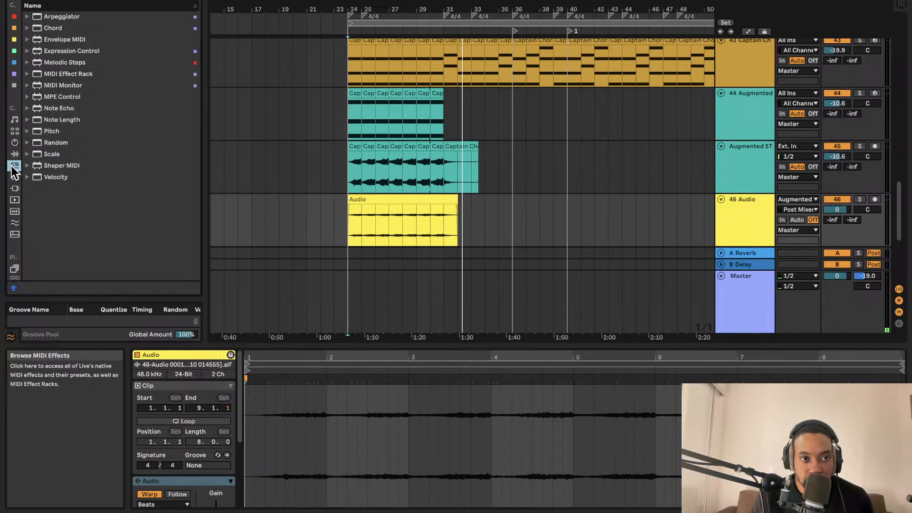
pyautogui.click(15, 188)
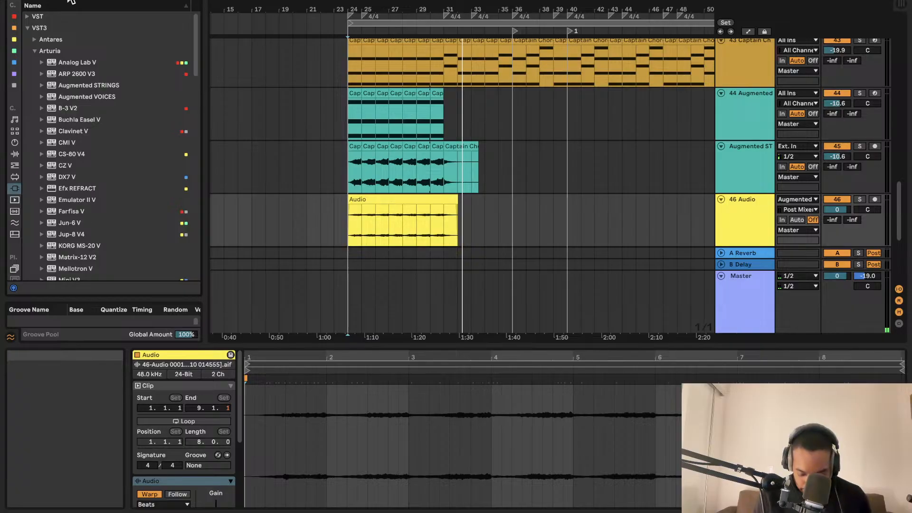
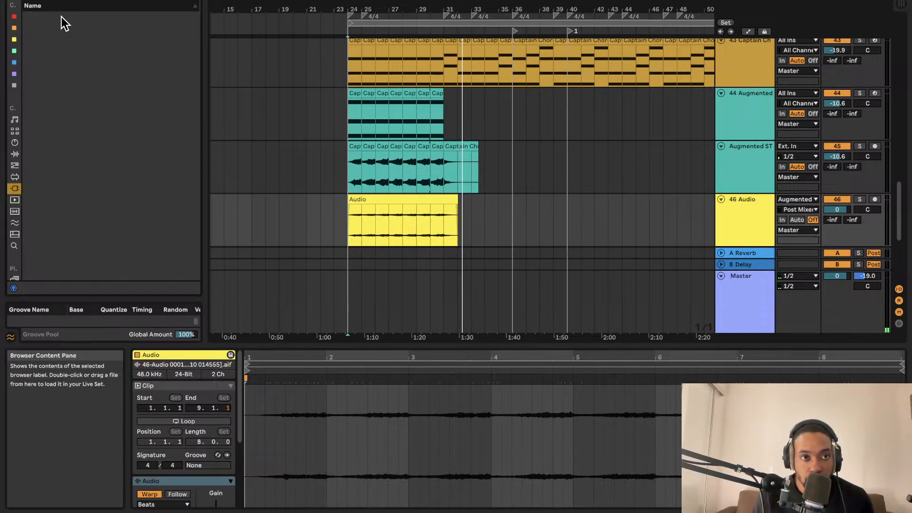
pyautogui.click(15, 166)
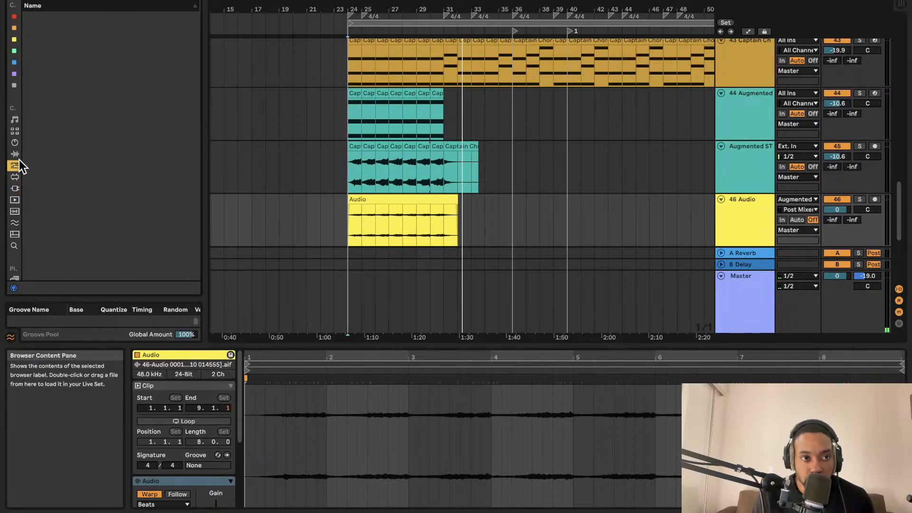
pyautogui.click(15, 154)
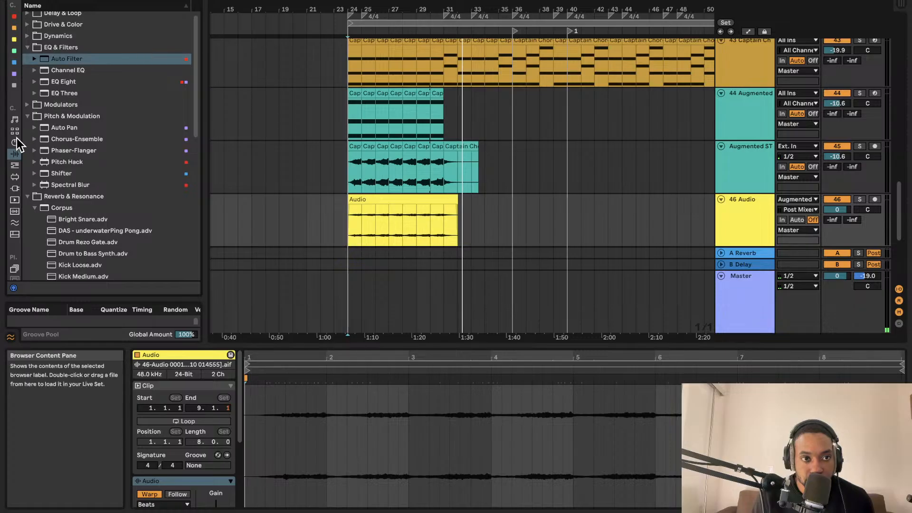
# - Find Simpler among the instruments and add it on a new track below the Crack Rack tracks
pyautogui.click(16, 141)
pyautogui.write('simpler')
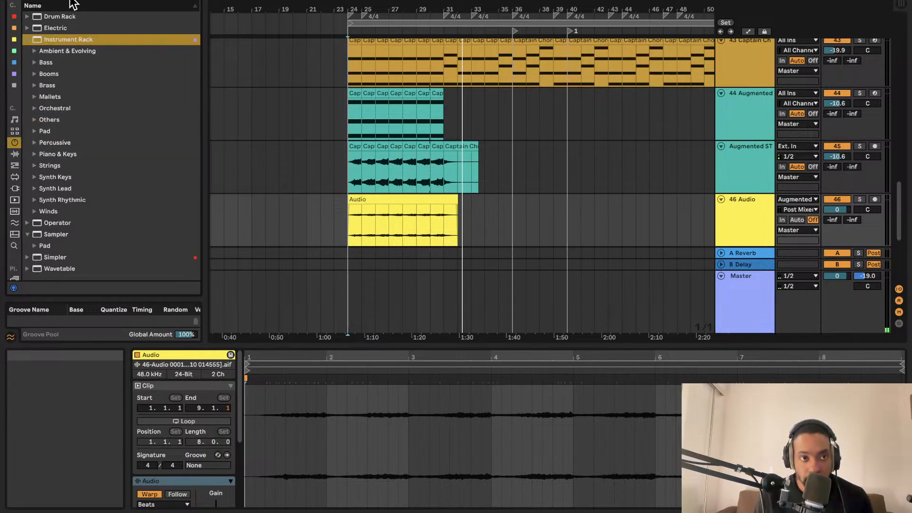
pyautogui.click(29, 29)
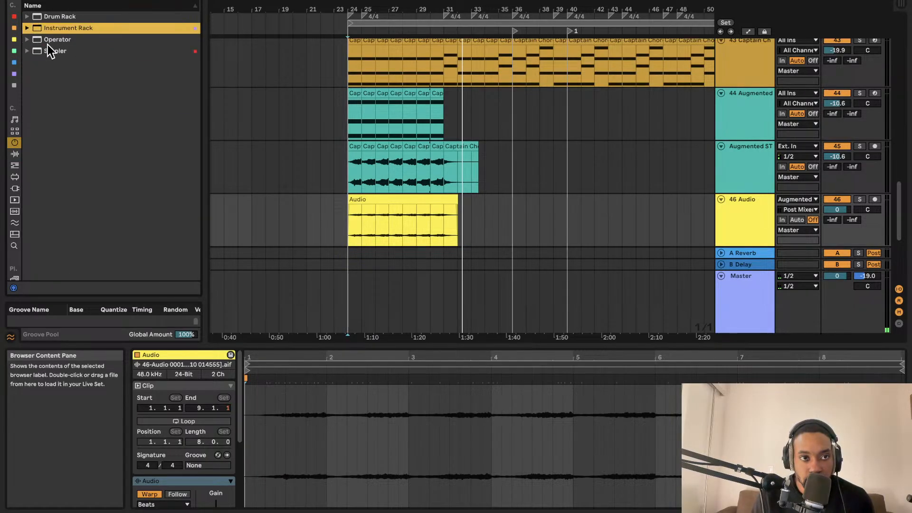
pyautogui.moveTo(32, 50); pyautogui.dragTo(532, 169)
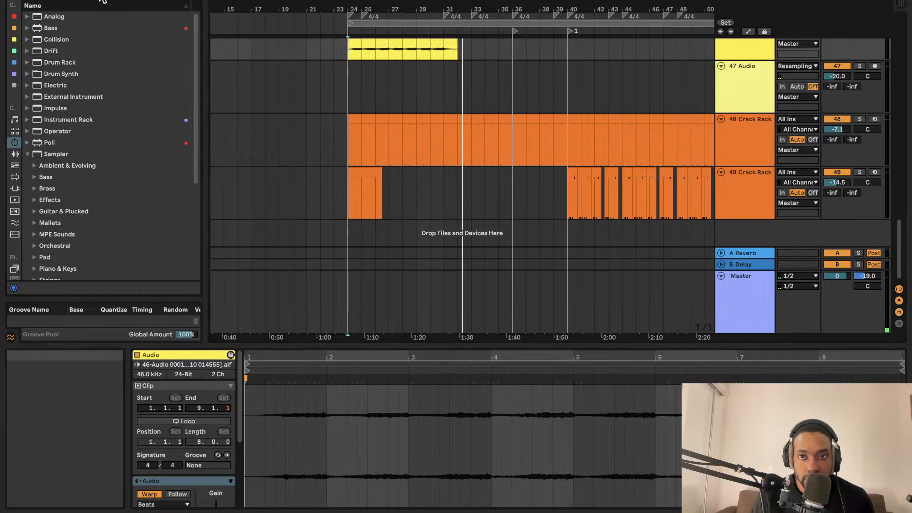
pyautogui.write('simp')
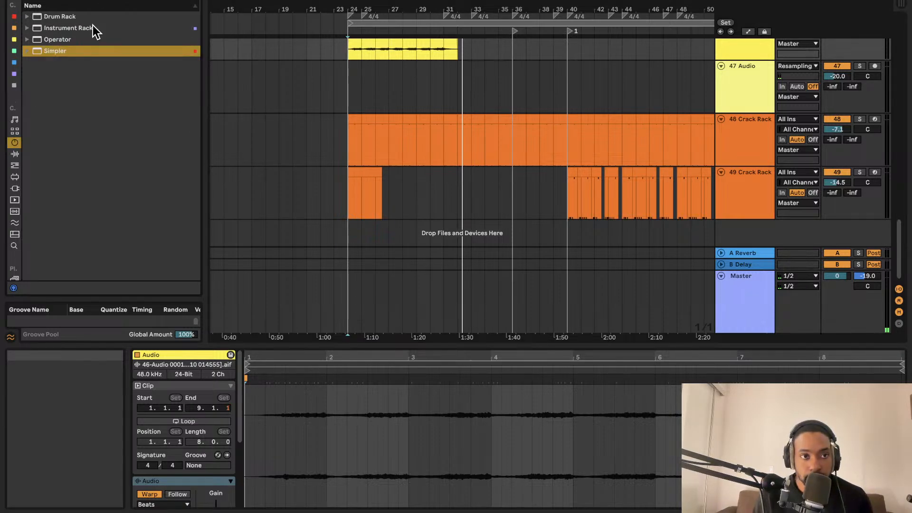
pyautogui.moveTo(78, 52); pyautogui.dragTo(177, 76)
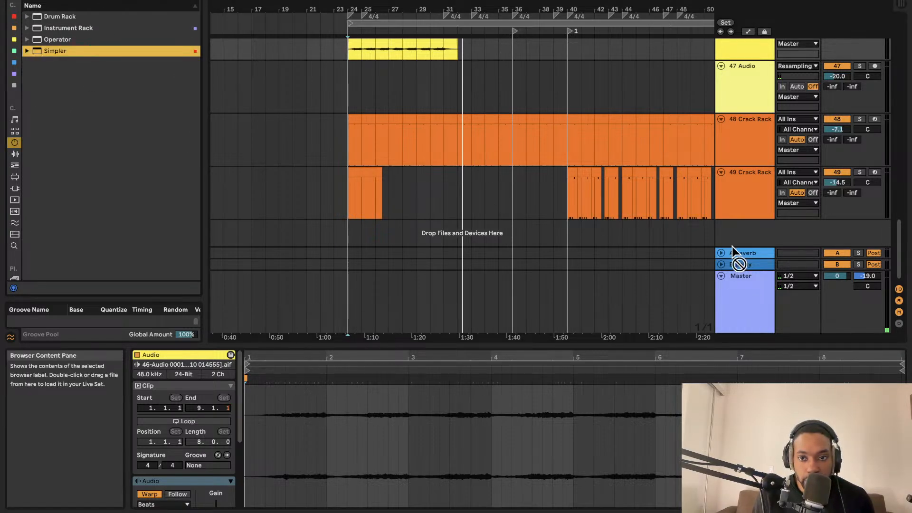
pyautogui.moveTo(742, 235); pyautogui.dragTo(742, 242)
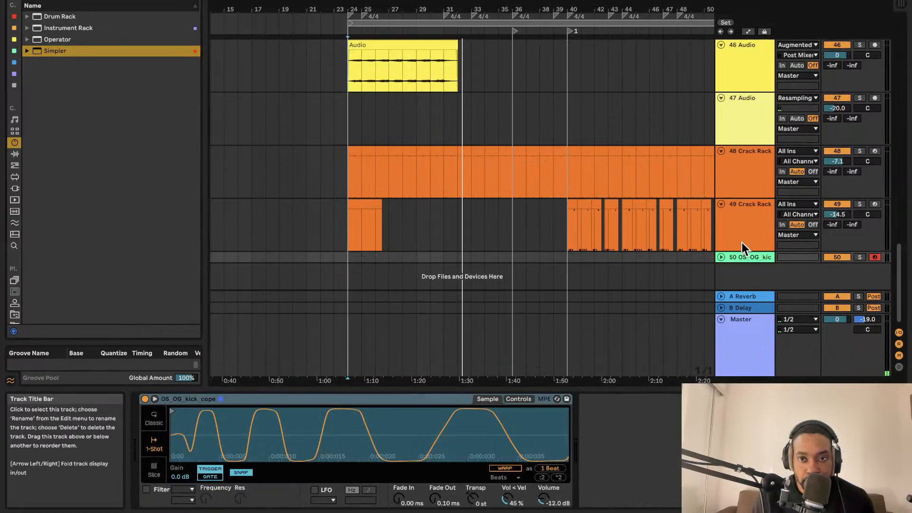
# - Load the recorded clip from track 46 Audio into the Simpler on track 50, and set its playback mode to Slice
pyautogui.scroll(1, 722, 238)
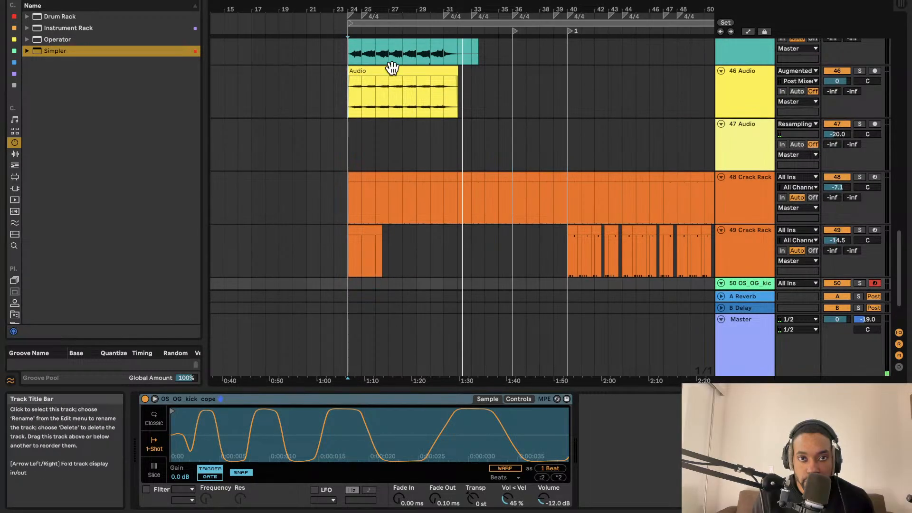
pyautogui.moveTo(393, 69); pyautogui.dragTo(379, 394)
pyautogui.scroll(-3, 652, 239)
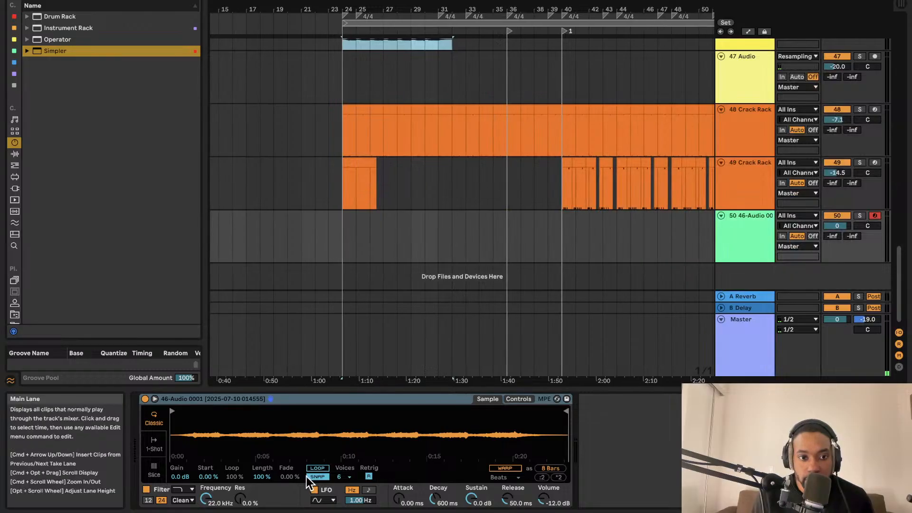
pyautogui.click(155, 470)
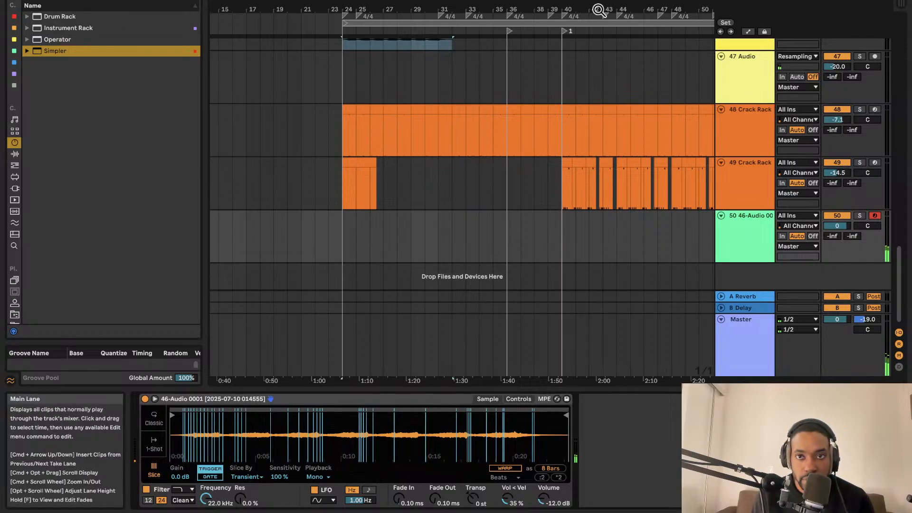
# - Listen to the arrangement from bar 24 and raise the project tempo
pyautogui.hscroll(-4, 515, 173)
pyautogui.scroll(3, 363, 104)
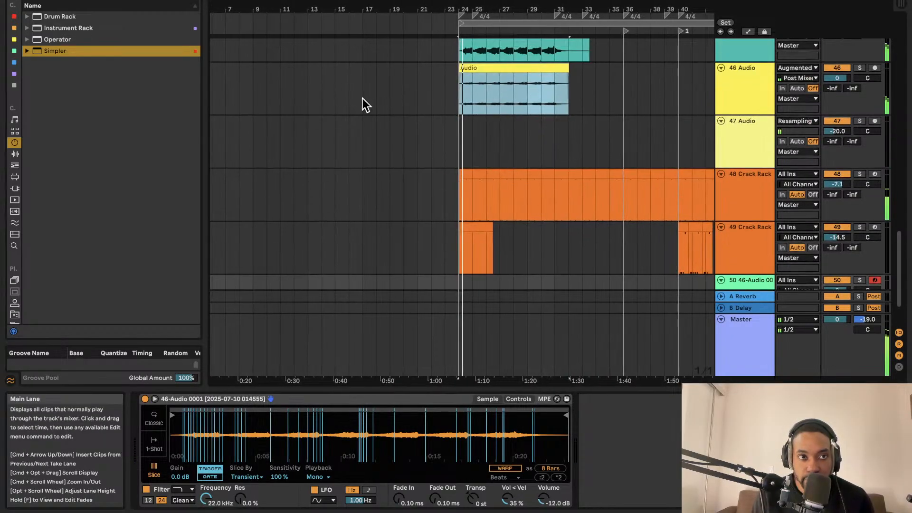
pyautogui.scroll(-3, 406, 121)
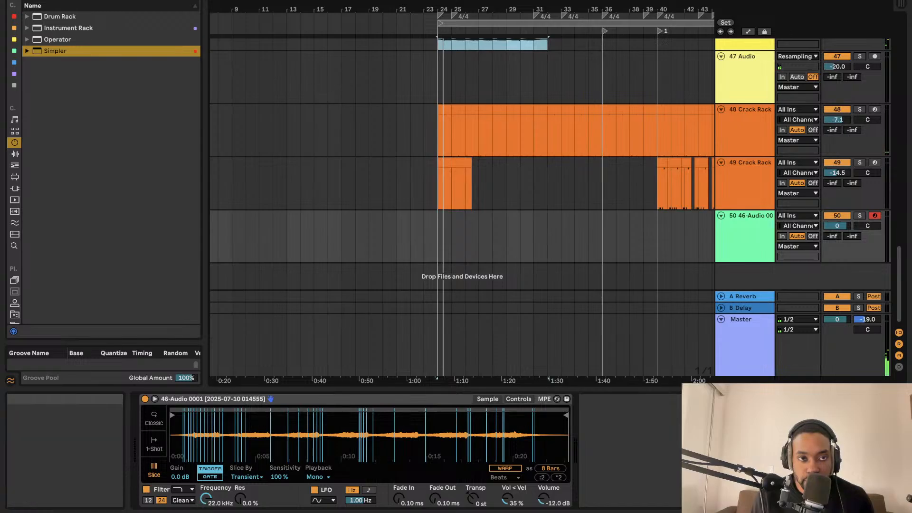
pyautogui.doubleClick(57, 1)
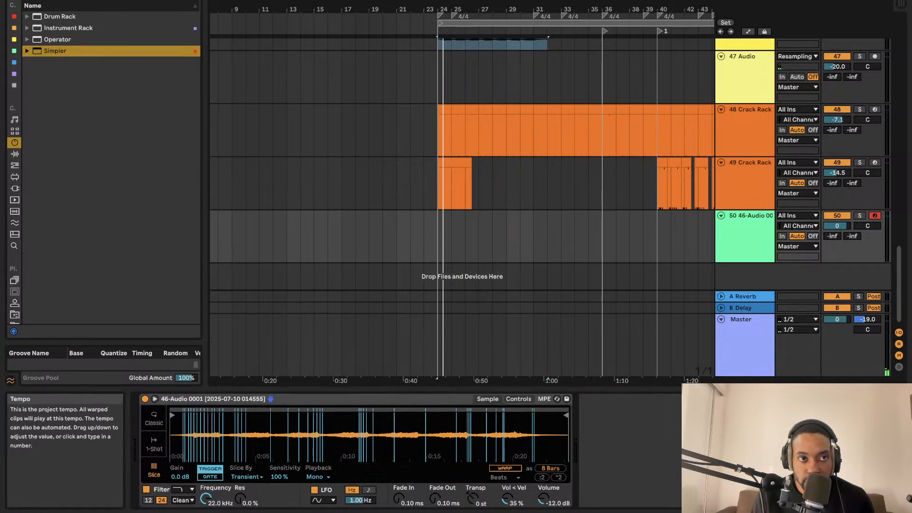
# - Fold and deactivate track 46 Audio, and move it below the Crack Rack tracks
pyautogui.scroll(3, 632, 99)
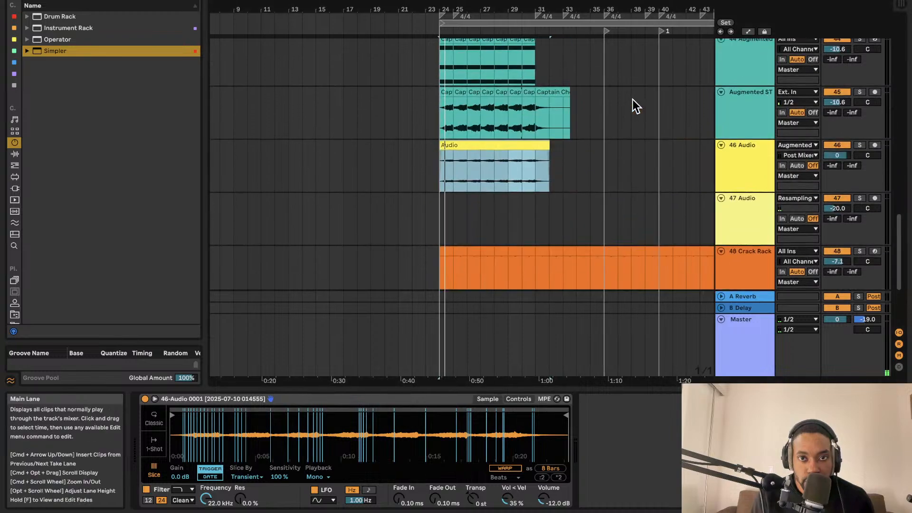
pyautogui.click(725, 143)
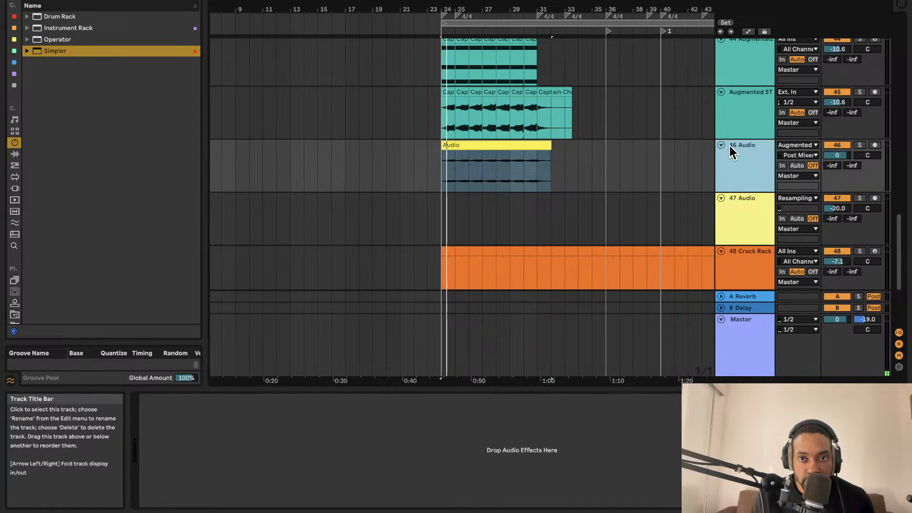
pyautogui.click(722, 145)
pyautogui.moveTo(764, 144); pyautogui.dragTo(759, 224)
pyautogui.scroll(5, 755, 222)
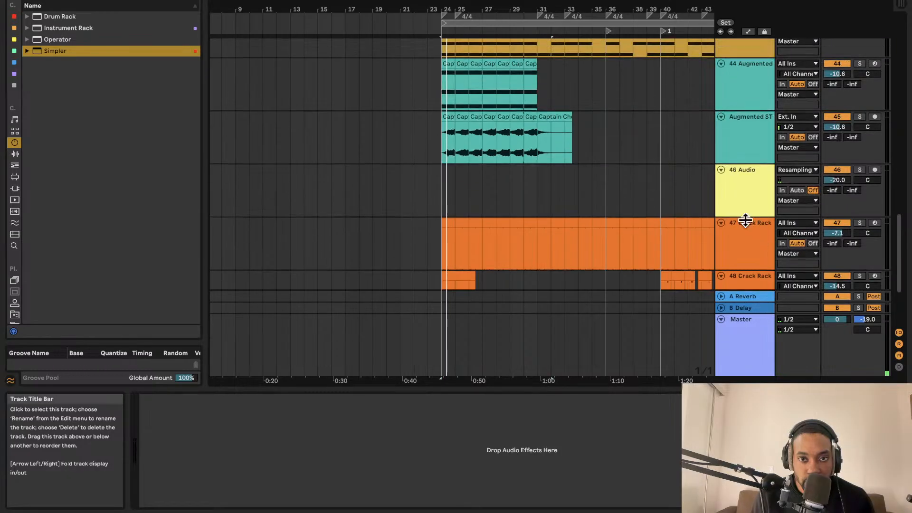
# - Fold and deactivate the flattened Augmented ST track, and move it between the second Crack Rack track and the recorded audio track
pyautogui.click(754, 155)
pyautogui.click(721, 145)
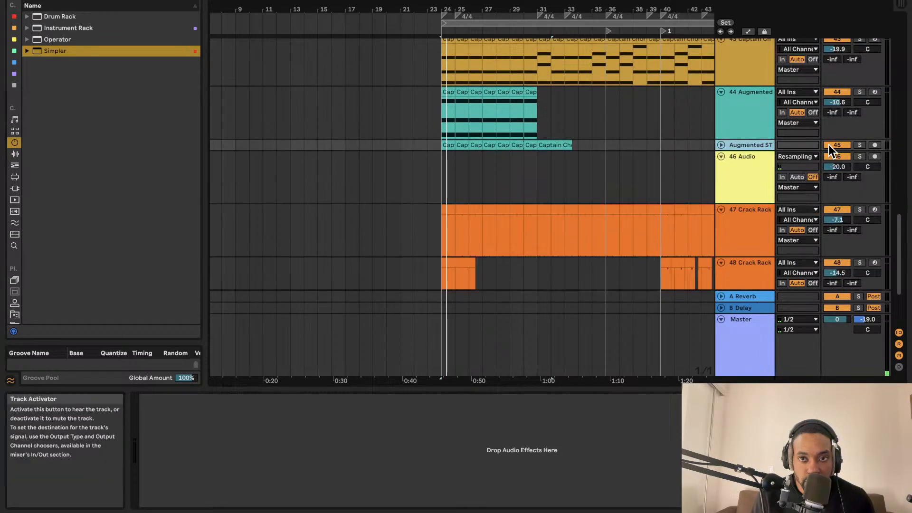
pyautogui.moveTo(745, 150); pyautogui.dragTo(751, 201)
pyautogui.scroll(3, 760, 230)
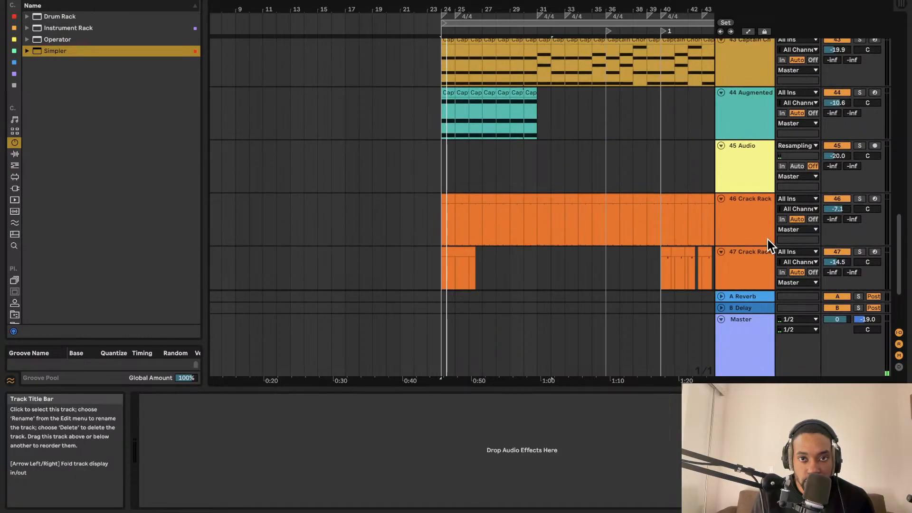
# - Try track 50's Simpler in 1-Shot mode during playback, return it to Slice mode, and expand its display
pyautogui.hscroll(5, 566, 176)
pyautogui.scroll(-3, 548, 173)
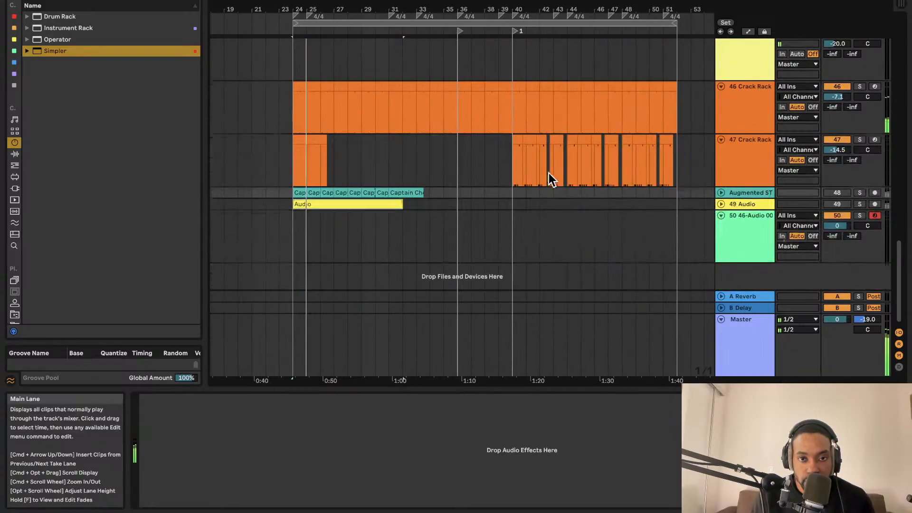
pyautogui.hscroll(2, 556, 176)
pyautogui.click(736, 219)
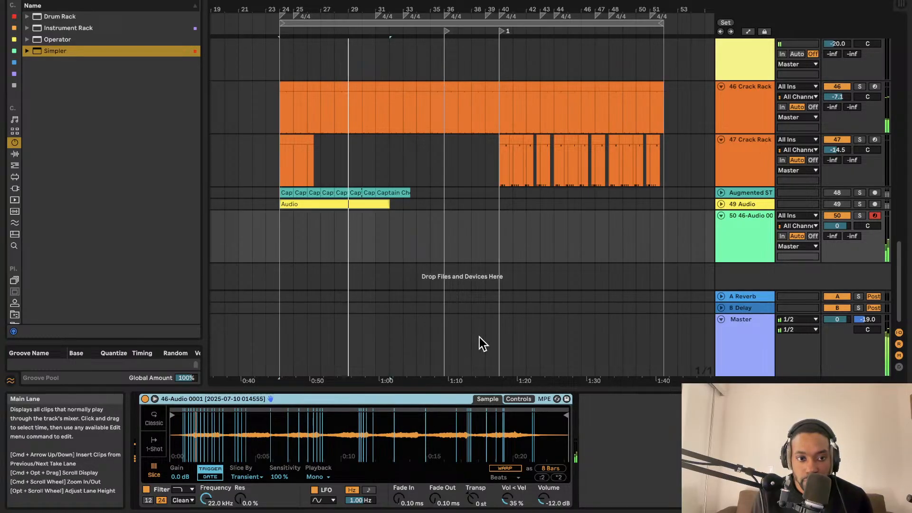
pyautogui.click(157, 447)
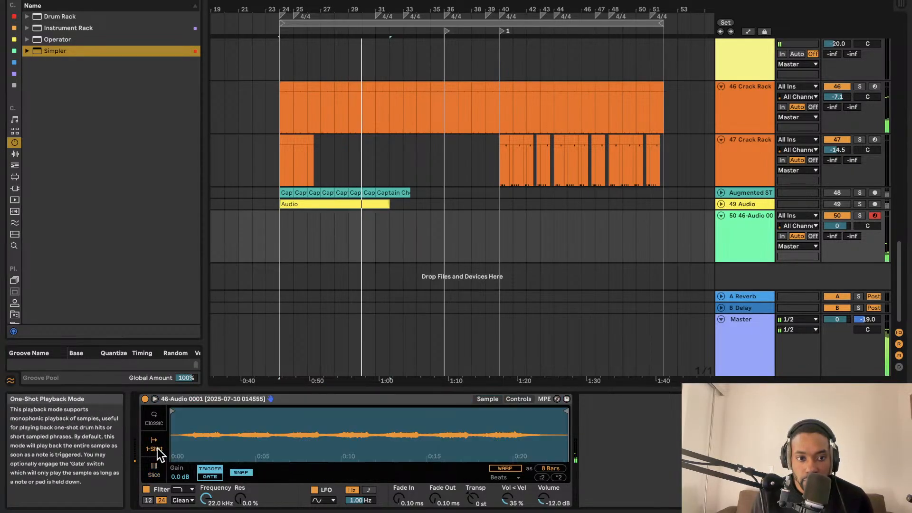
pyautogui.click(150, 467)
pyautogui.click(155, 399)
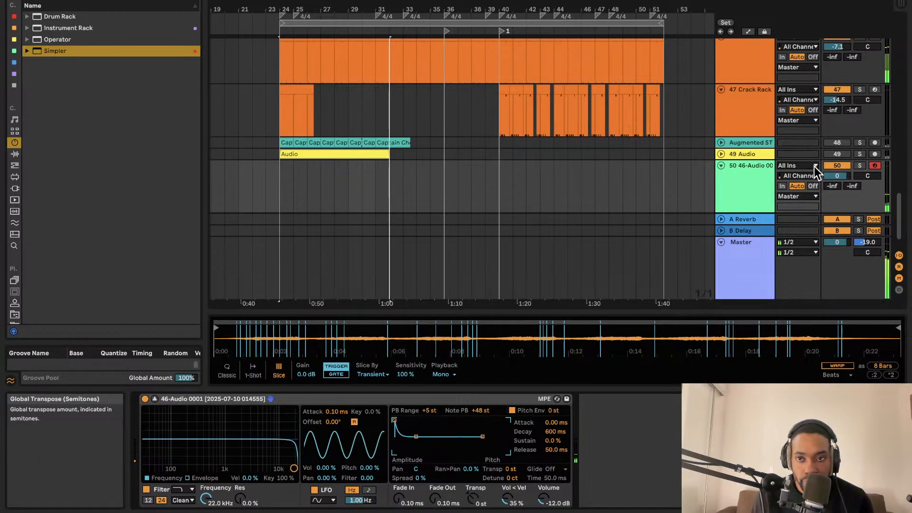
# - Solo track 50 and lower the Simpler's global transpose to -20 st
pyautogui.click(859, 165)
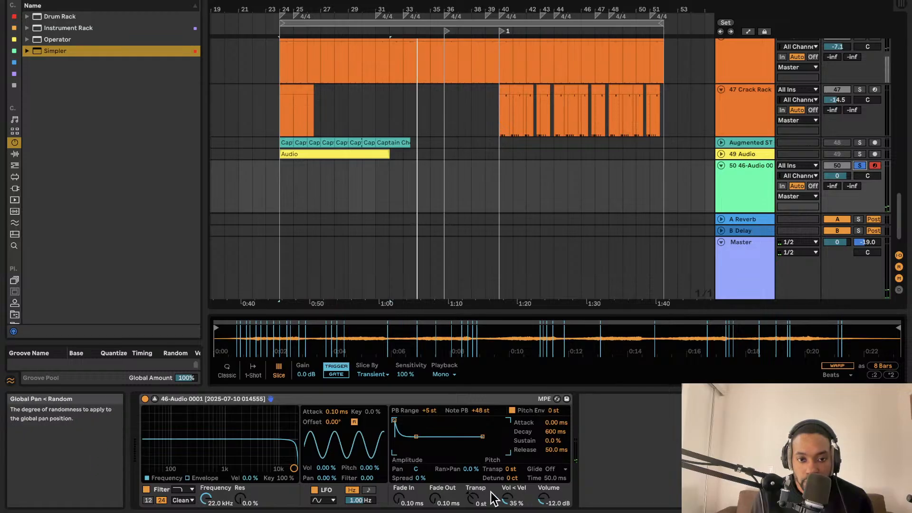
pyautogui.moveTo(470, 496); pyautogui.dragTo(470, 492)
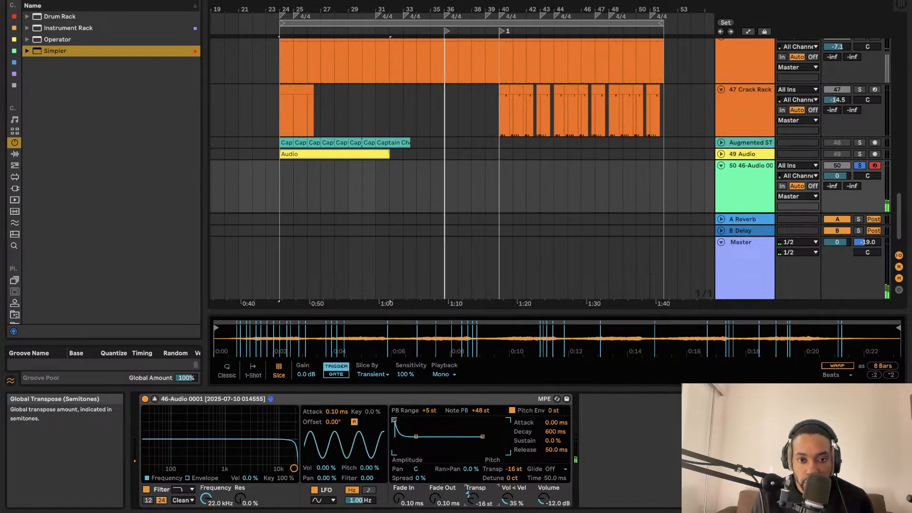
pyautogui.moveTo(472, 496); pyautogui.dragTo(471, 500)
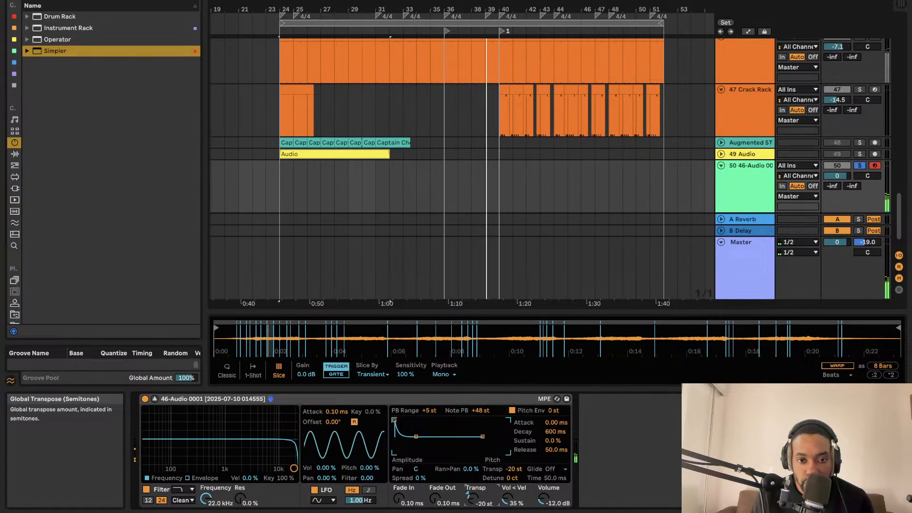
# - Lower the Simpler's transpose to -23 st and add the ValhallaVintageVerb effect to track 50
pyautogui.moveTo(472, 498); pyautogui.dragTo(472, 500)
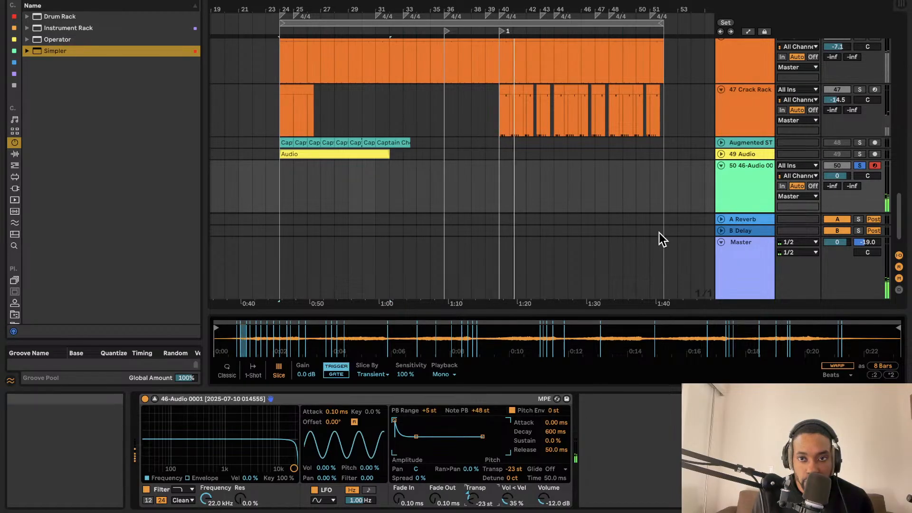
pyautogui.click(81, 1)
pyautogui.write('wave')
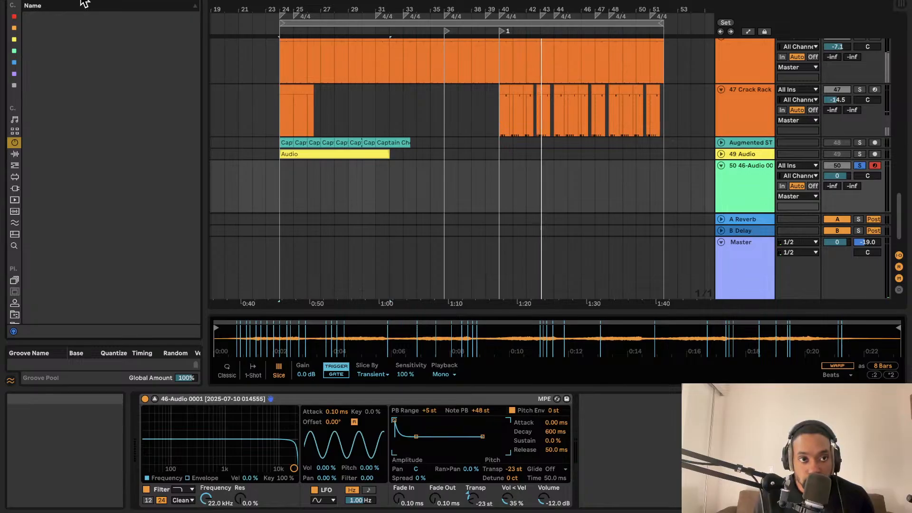
pyautogui.click(15, 119)
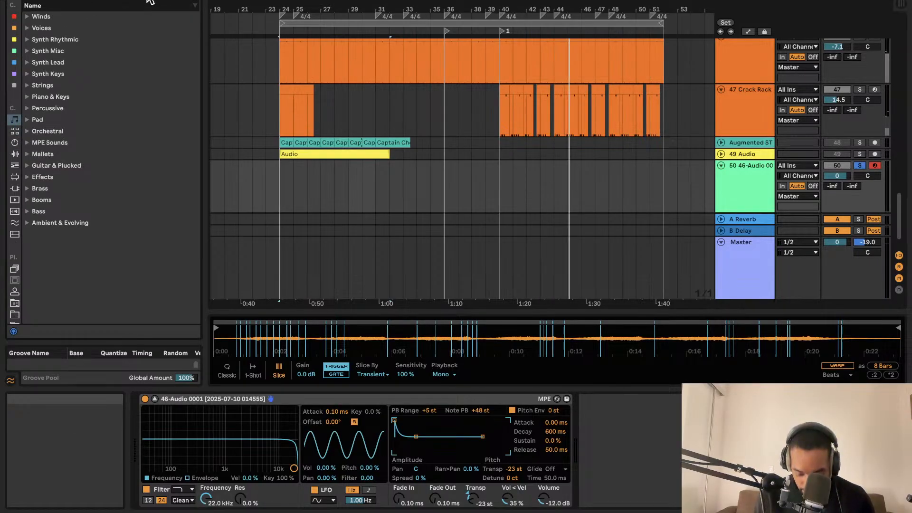
pyautogui.click(15, 188)
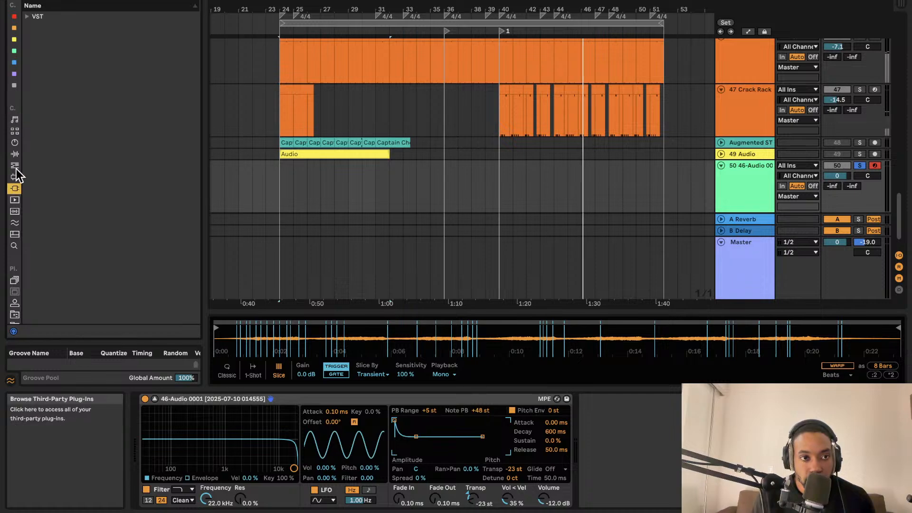
pyautogui.click(27, 16)
pyautogui.click(34, 27)
pyautogui.moveTo(67, 39); pyautogui.dragTo(216, 60)
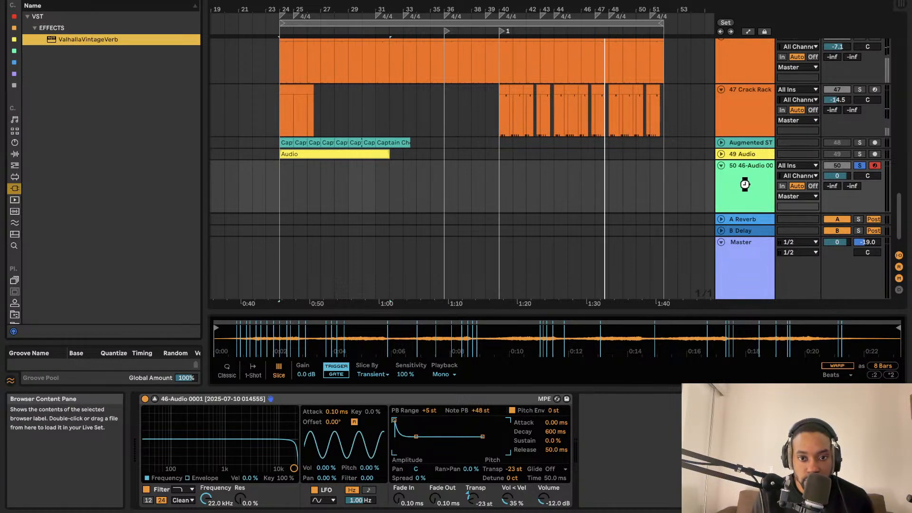
pyautogui.moveTo(745, 184); pyautogui.dragTo(745, 184)
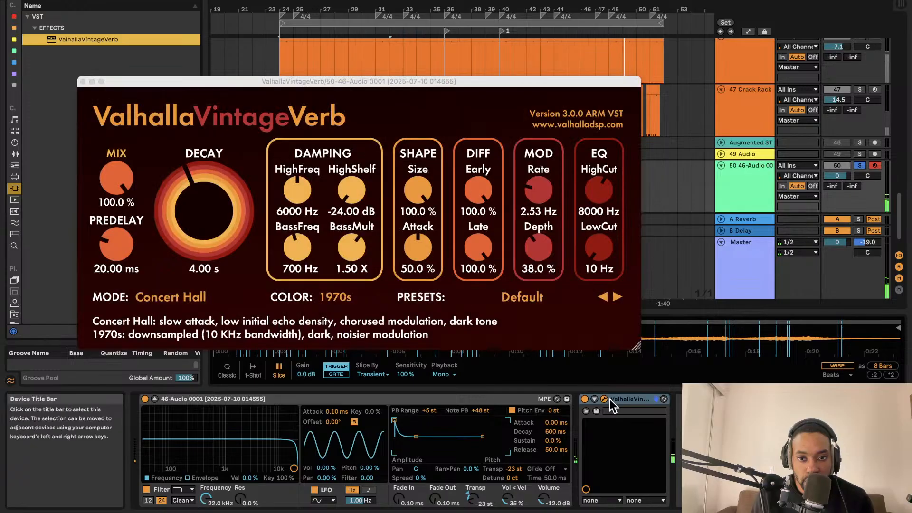
# - Set ValhallaVintageVerb's decay to 70.00 s and its mix to 85.9 %, and close its window
pyautogui.moveTo(209, 214); pyautogui.dragTo(216, 118)
pyautogui.moveTo(116, 180); pyautogui.dragTo(121, 268)
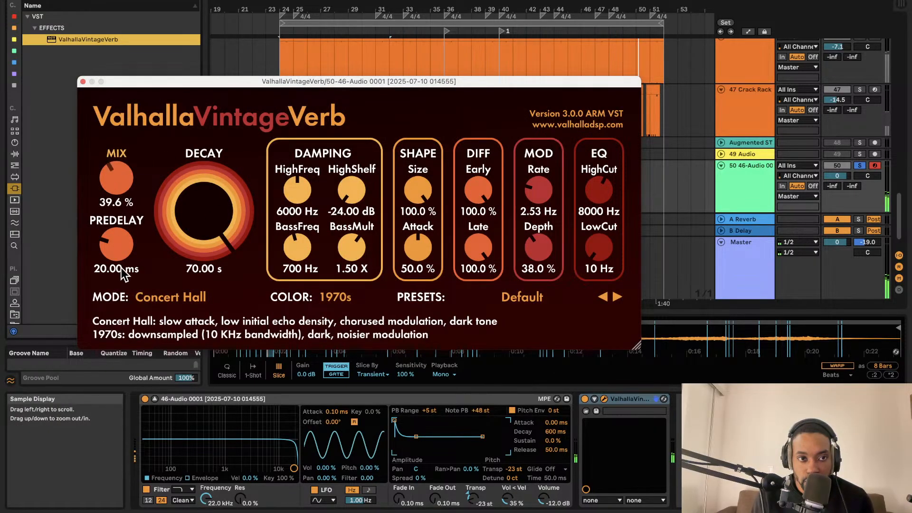
pyautogui.moveTo(143, 198); pyautogui.dragTo(143, 198)
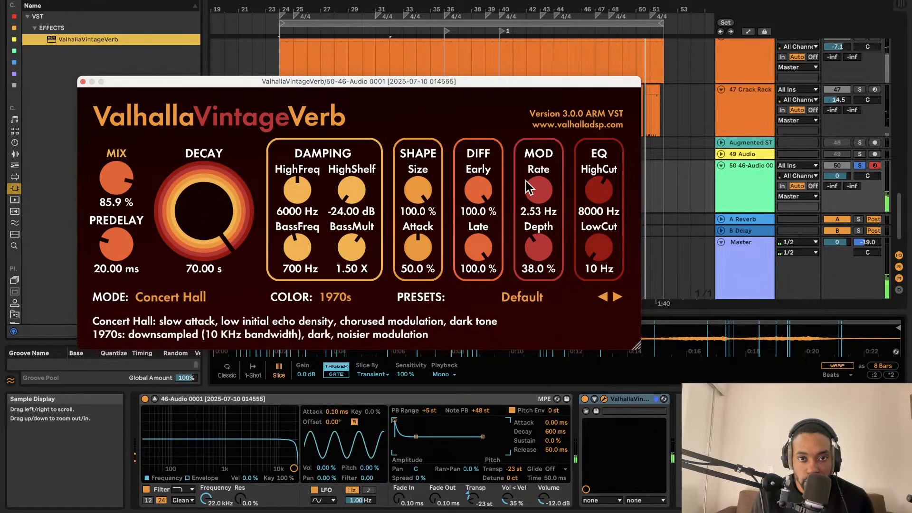
pyautogui.click(83, 82)
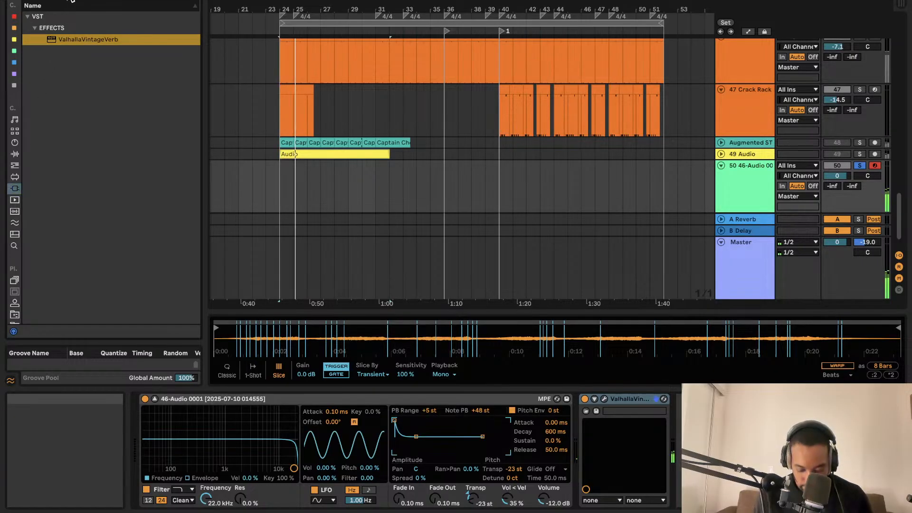
# - Find FabFilter Saturn 2 among the plug-ins and add it after ValhallaVintageVerb on track 50
pyautogui.write('satura')
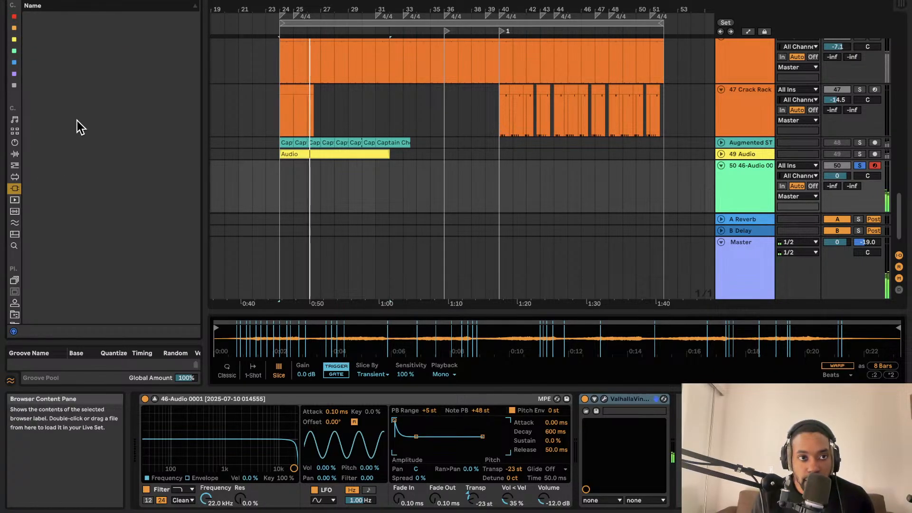
pyautogui.press('BackSpace')
pyautogui.moveTo(91, 40); pyautogui.dragTo(689, 427)
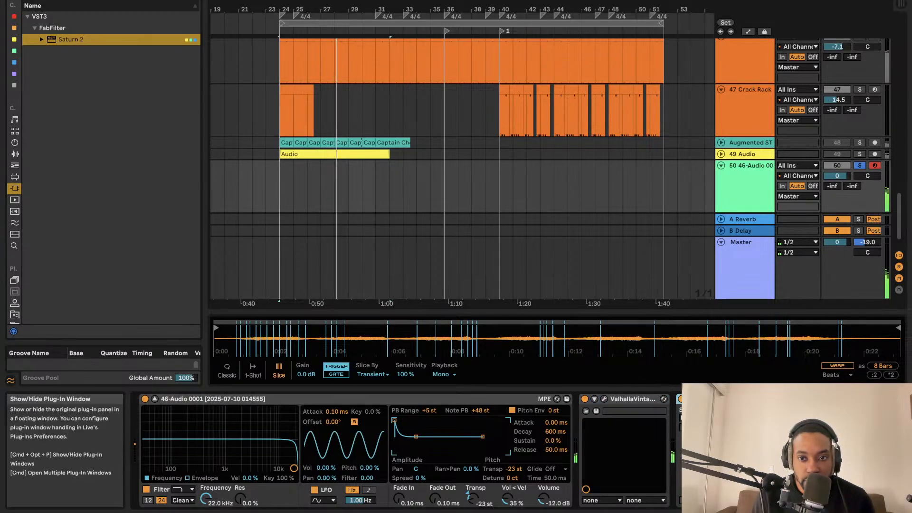
# - Set Saturn 2's Band 1 Drive to about 58.4 %, keep the Warm Tape style, and close its window
pyautogui.moveTo(331, 286); pyautogui.dragTo(328, 205)
pyautogui.moveTo(319, 255); pyautogui.dragTo(327, 280)
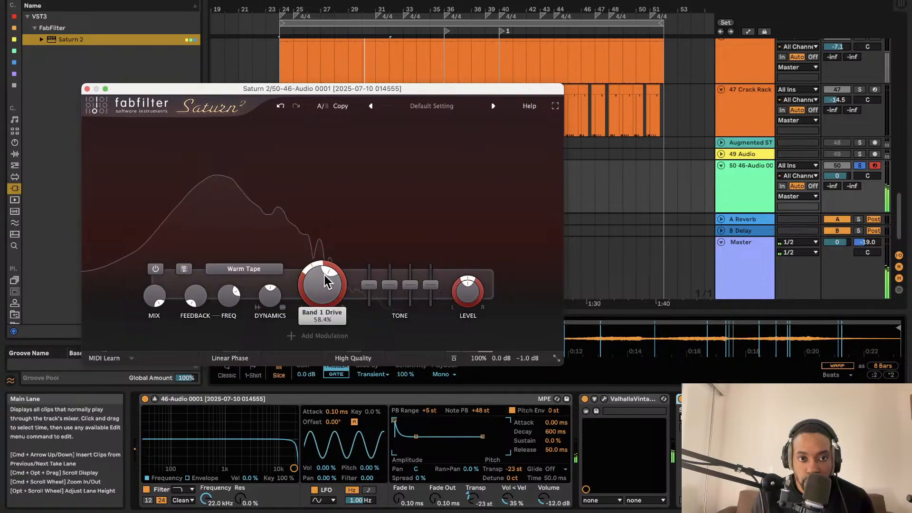
pyautogui.click(268, 271)
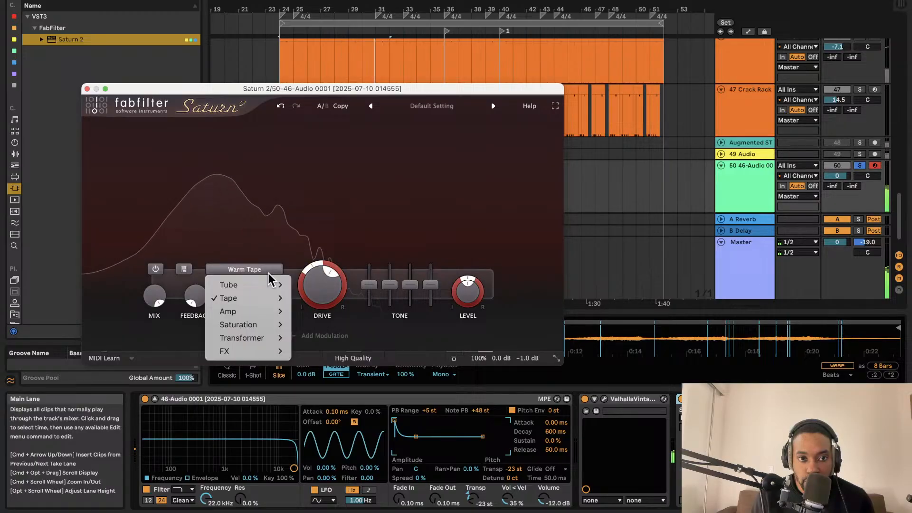
pyautogui.click(208, 271)
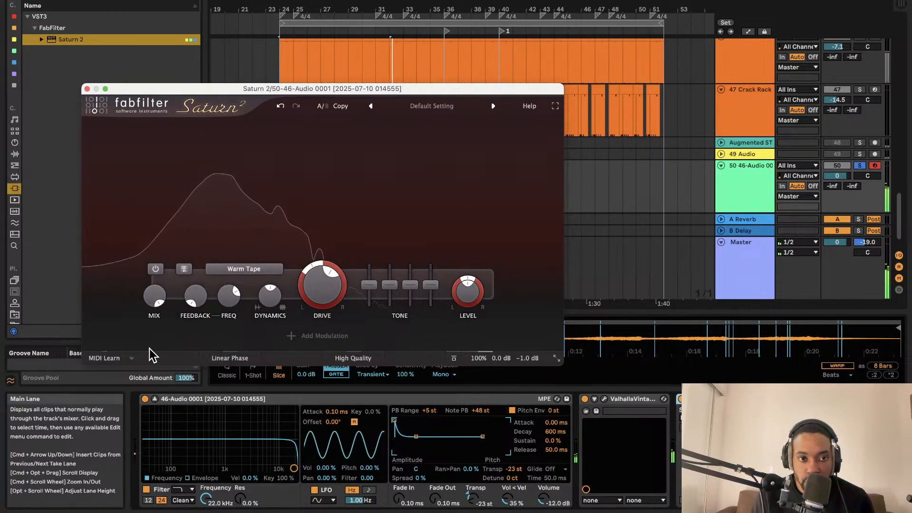
pyautogui.moveTo(154, 295); pyautogui.dragTo(150, 315)
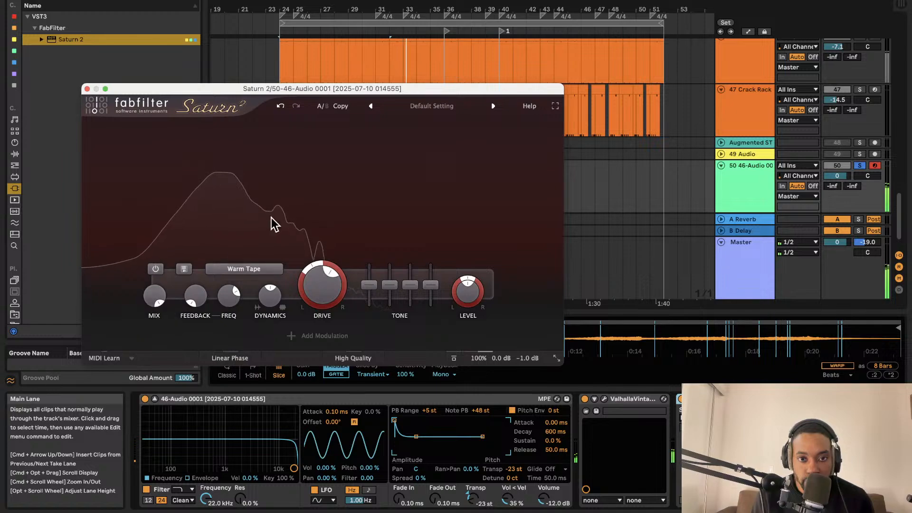
pyautogui.moveTo(475, 284)
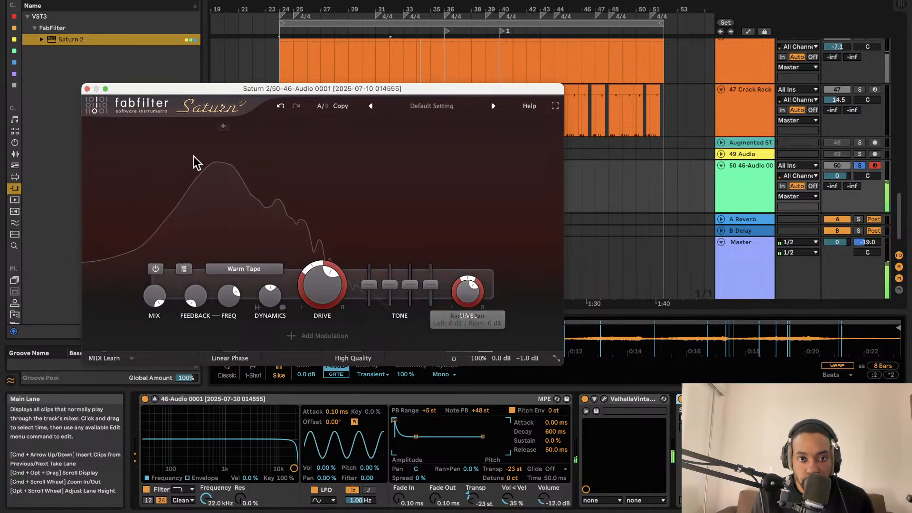
pyautogui.click(87, 89)
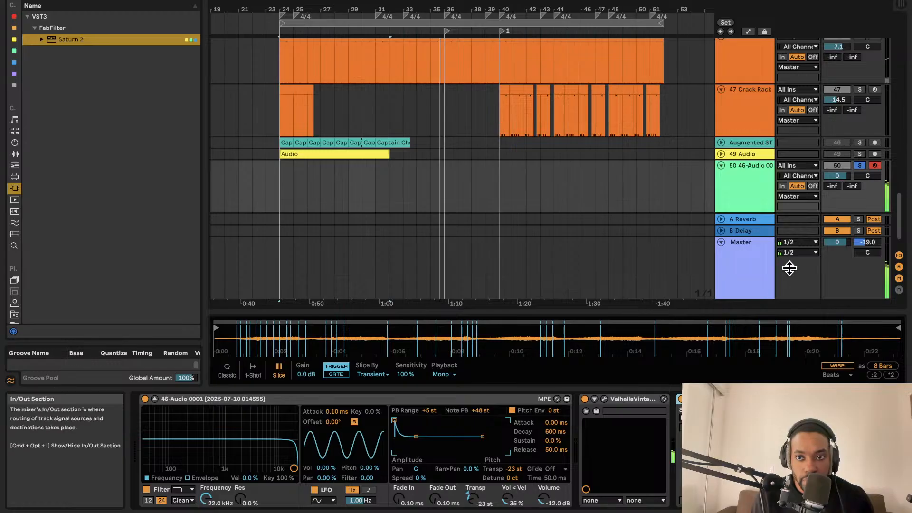
# - Unsolo track 50 and shorten ValhallaVintageVerb's decay to 5.30 s
pyautogui.click(859, 166)
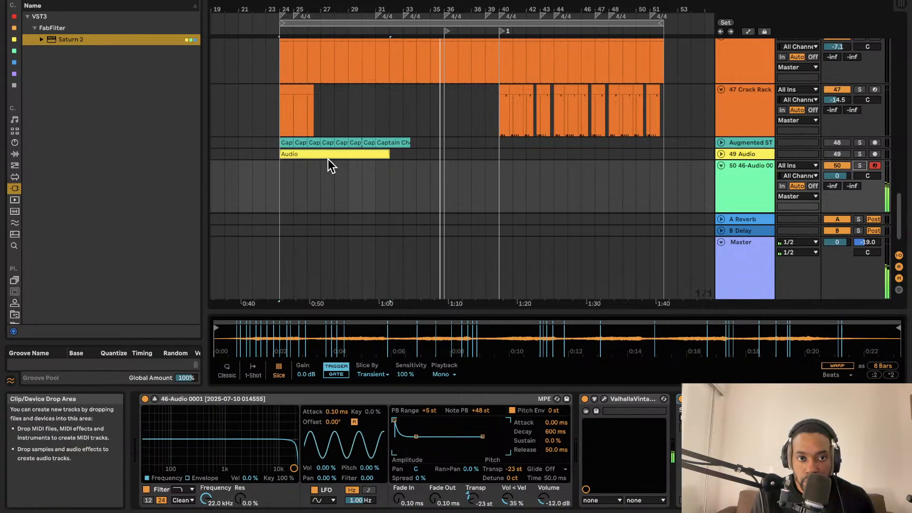
pyautogui.click(604, 400)
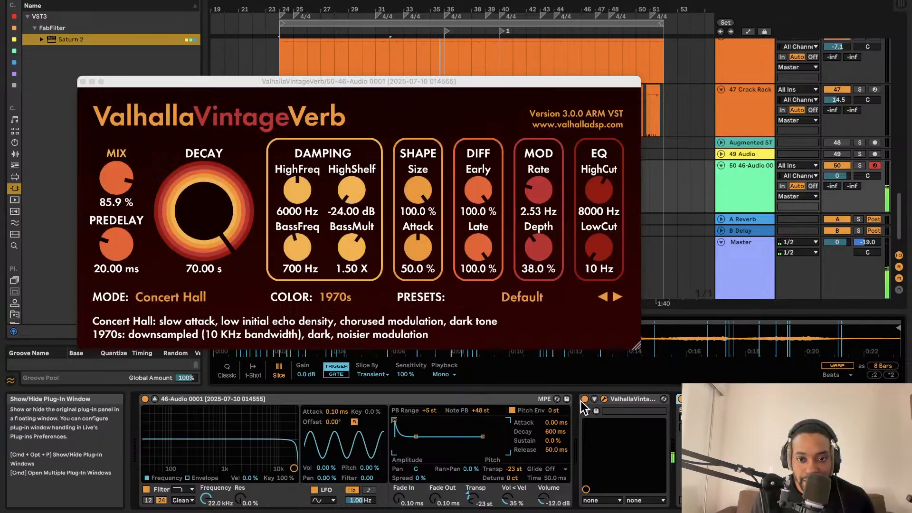
pyautogui.moveTo(204, 218); pyautogui.dragTo(206, 277)
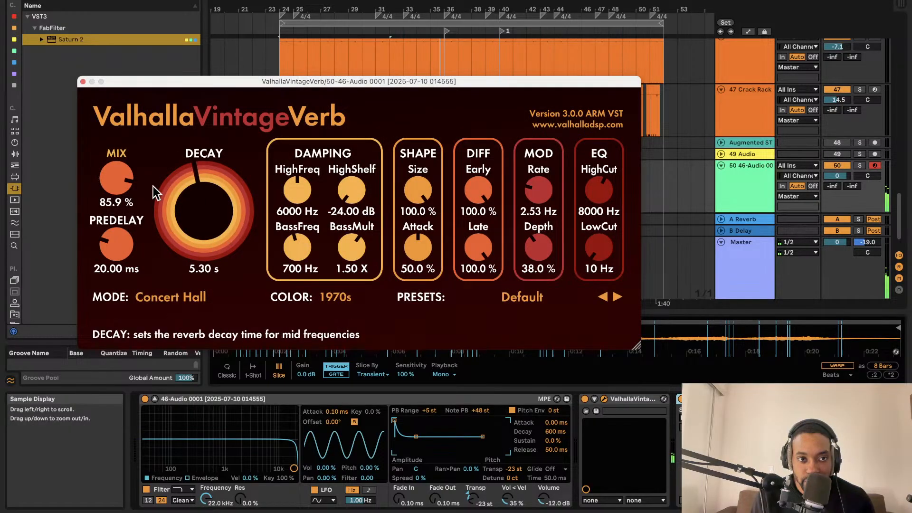
pyautogui.click(83, 81)
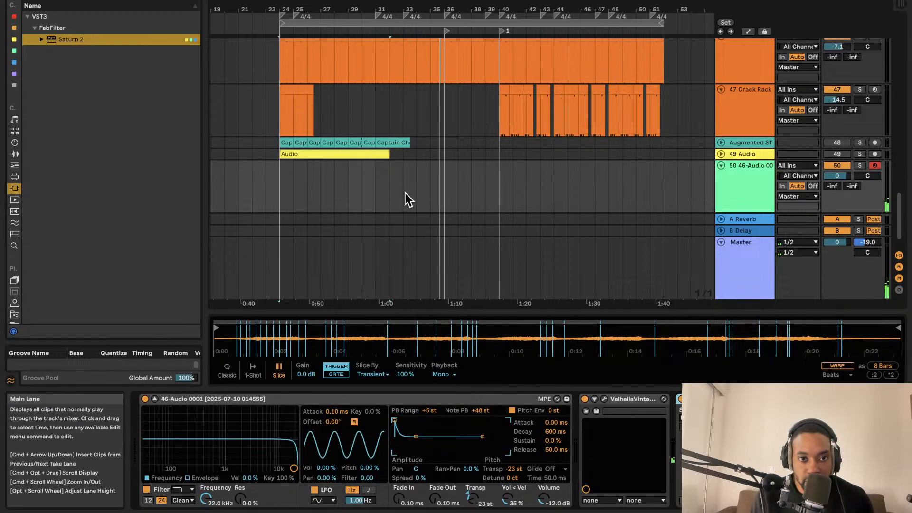
# - Search the browser for drums across the plug-in, Max for Live, clip, sample and groove categories
pyautogui.click(50, 0)
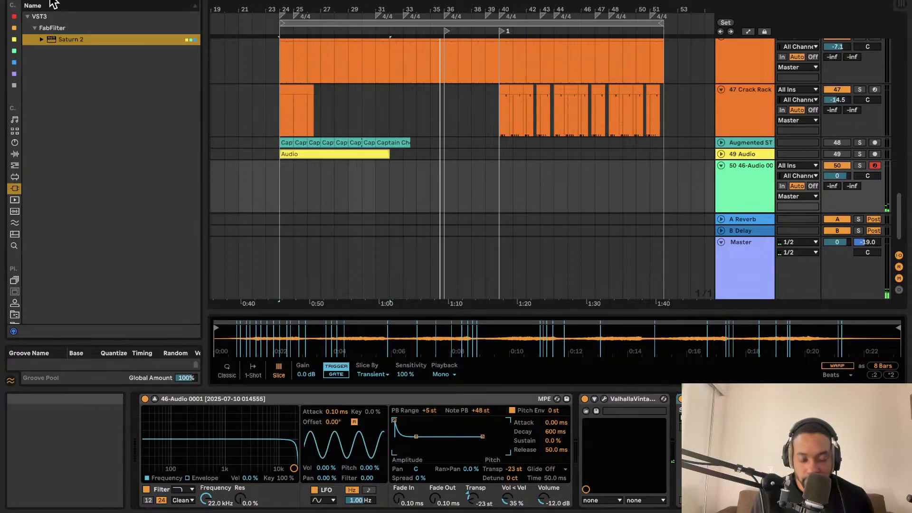
pyautogui.press('BackSpace')
pyautogui.write('add')
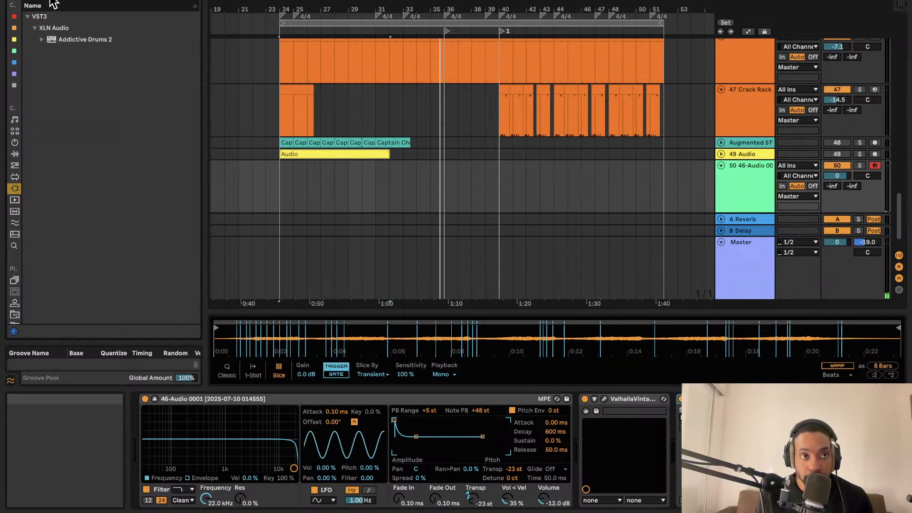
pyautogui.click(15, 177)
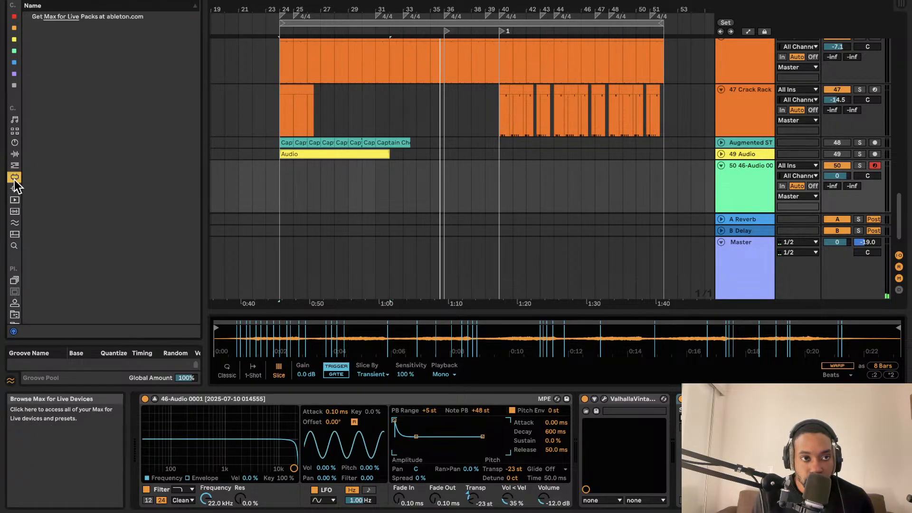
pyautogui.click(17, 190)
pyautogui.click(15, 202)
pyautogui.click(15, 212)
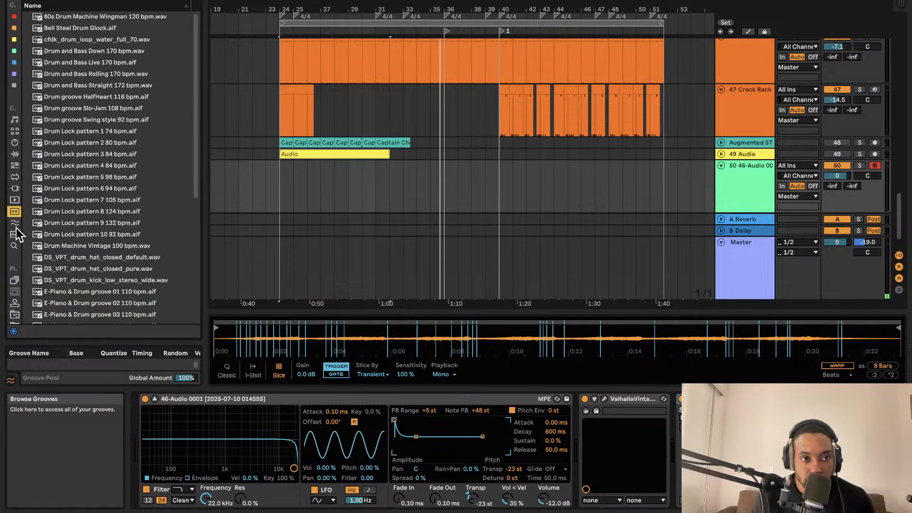
pyautogui.click(16, 225)
pyautogui.click(15, 200)
pyautogui.click(14, 189)
pyautogui.click(15, 177)
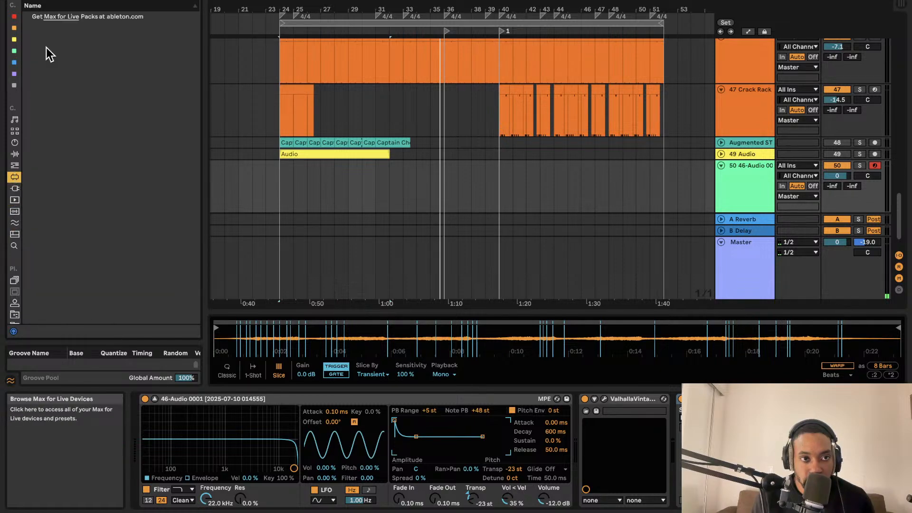
# - Add the Chorus-Ensemble audio effect to the end of track 50's device chain and choose its mode
pyautogui.click(15, 154)
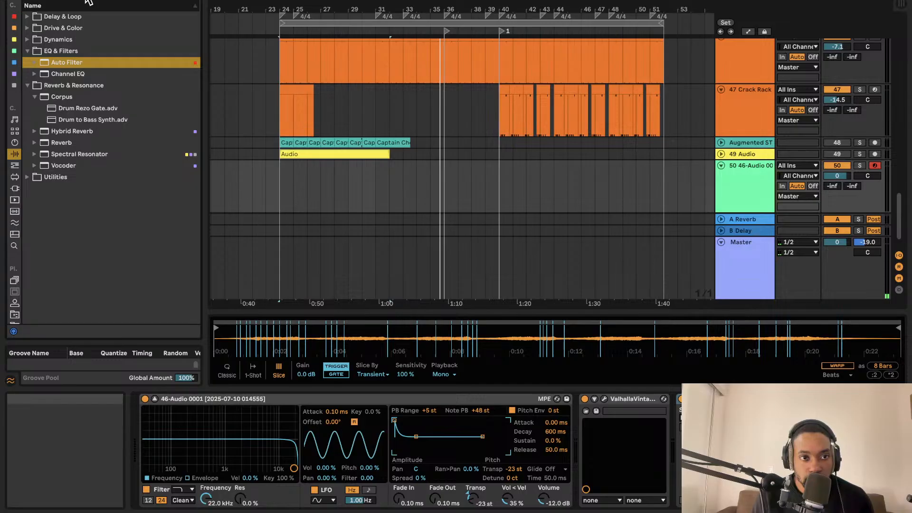
pyautogui.write('ra')
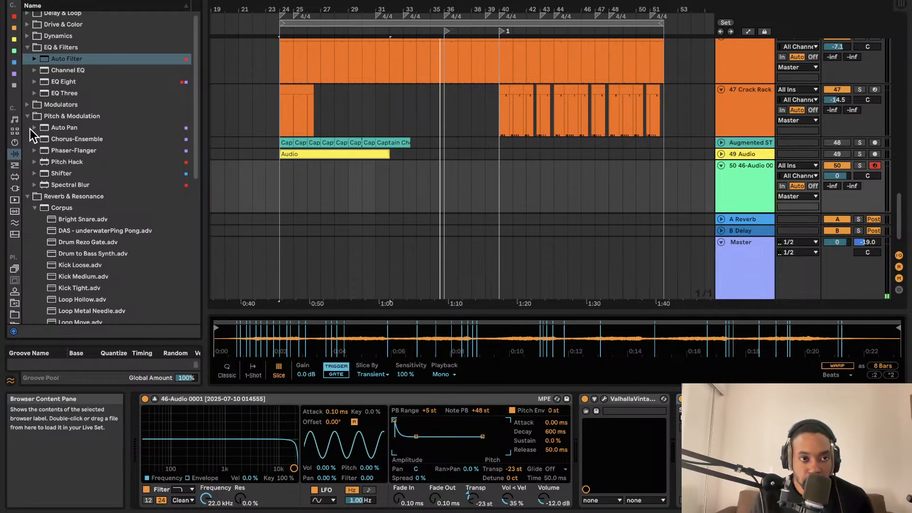
pyautogui.moveTo(67, 141); pyautogui.dragTo(744, 167)
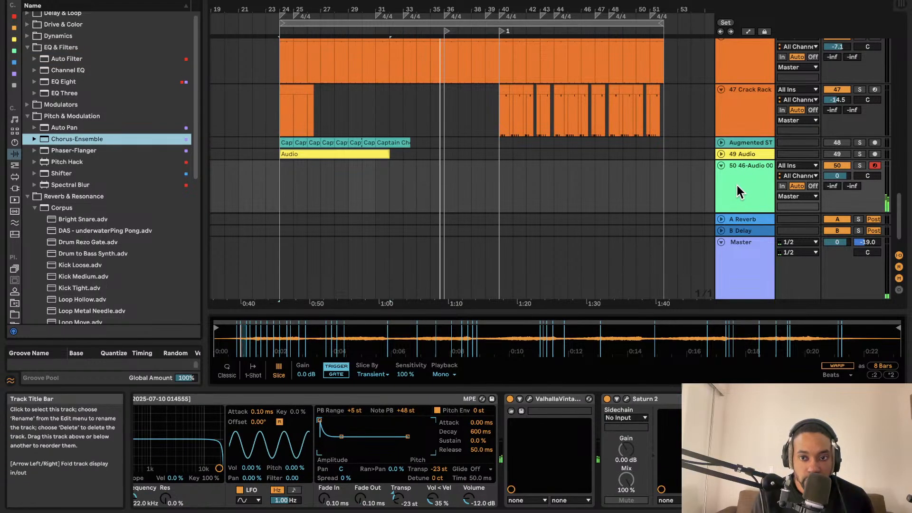
pyautogui.click(808, 412)
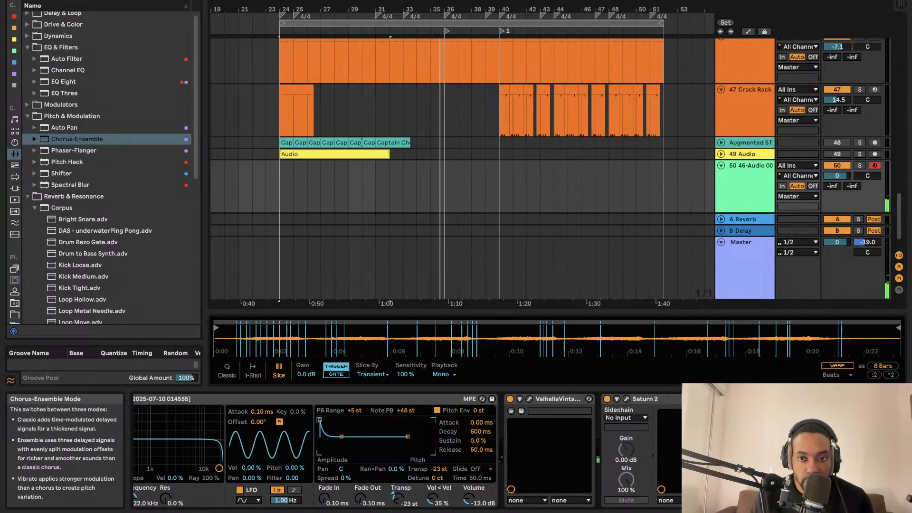
# - Find RC-20 Retro Color among the XLN Audio VST3 plug-ins and add it to track 50's device chain
pyautogui.click(15, 188)
pyautogui.scroll(-2, 60, 214)
pyautogui.scroll(-8, 59, 214)
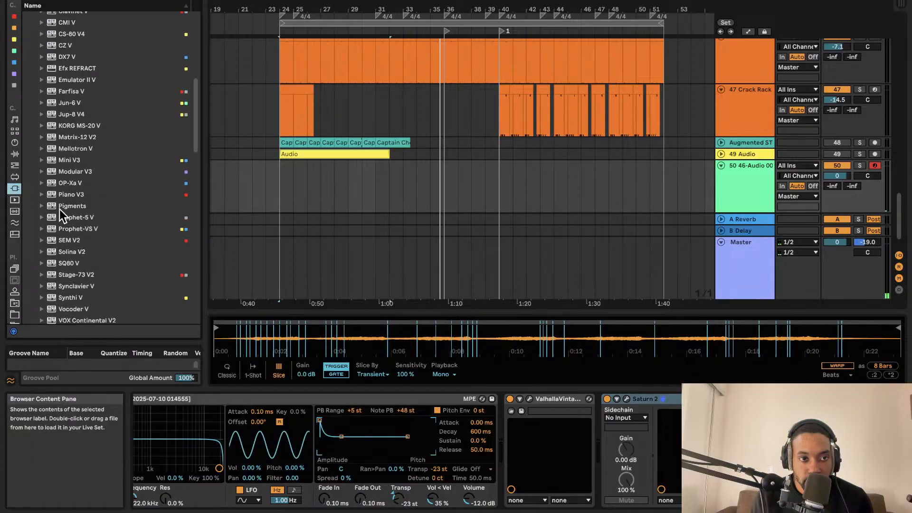
pyautogui.scroll(7, 60, 214)
pyautogui.scroll(3, 60, 214)
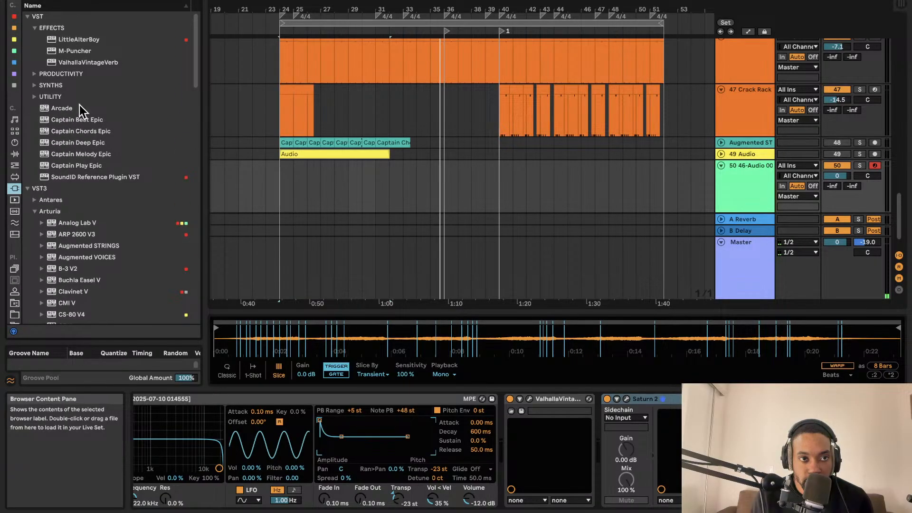
pyautogui.click(27, 16)
pyautogui.scroll(-15, 64, 192)
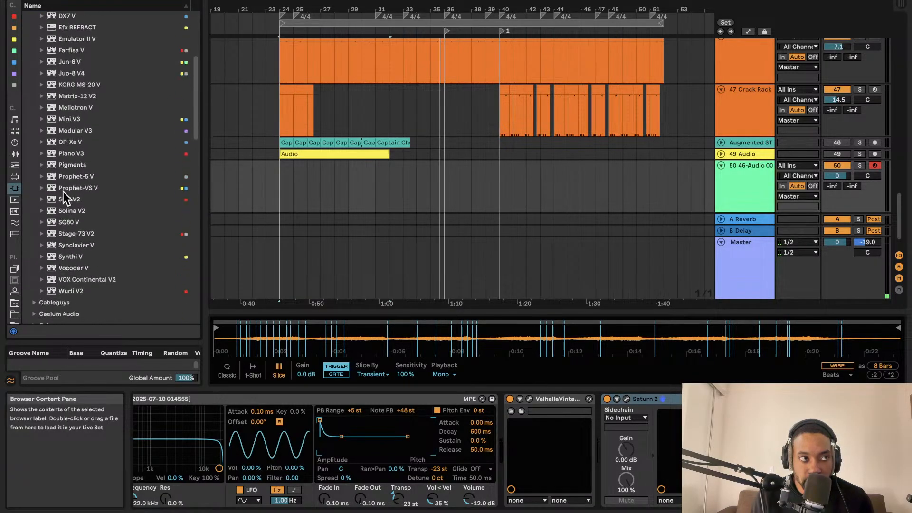
pyautogui.scroll(-5, 64, 271)
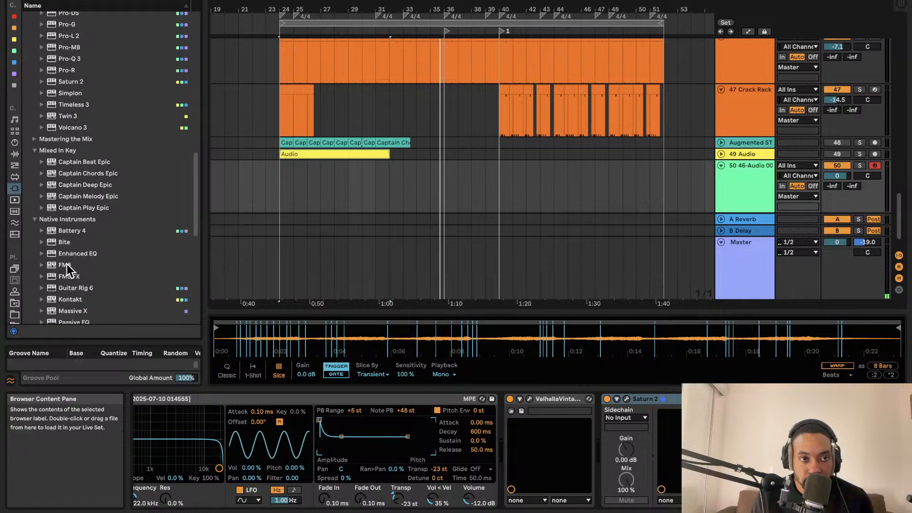
pyautogui.scroll(-10, 66, 264)
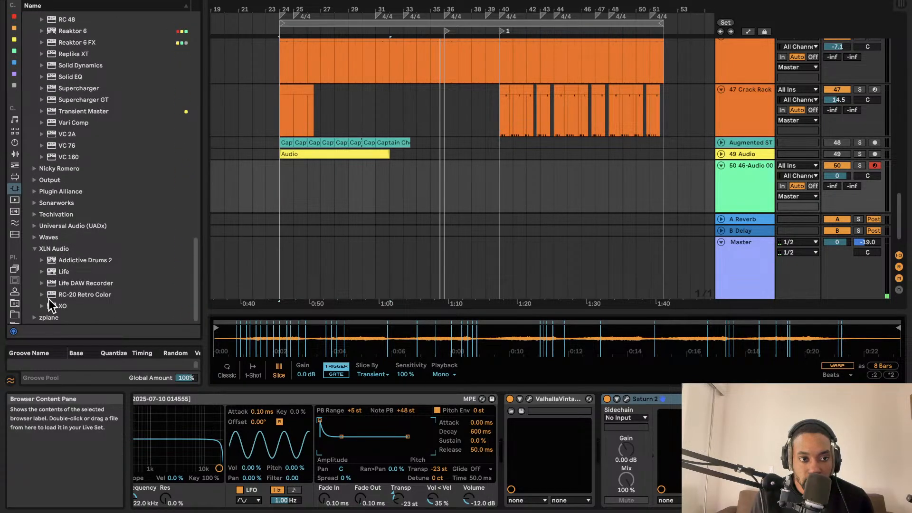
pyautogui.click(61, 295)
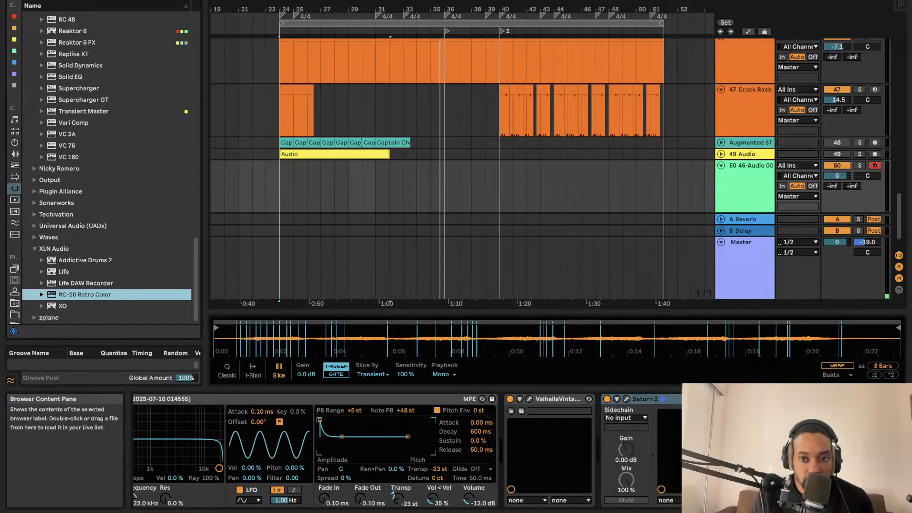
pyautogui.doubleClick(60, 296)
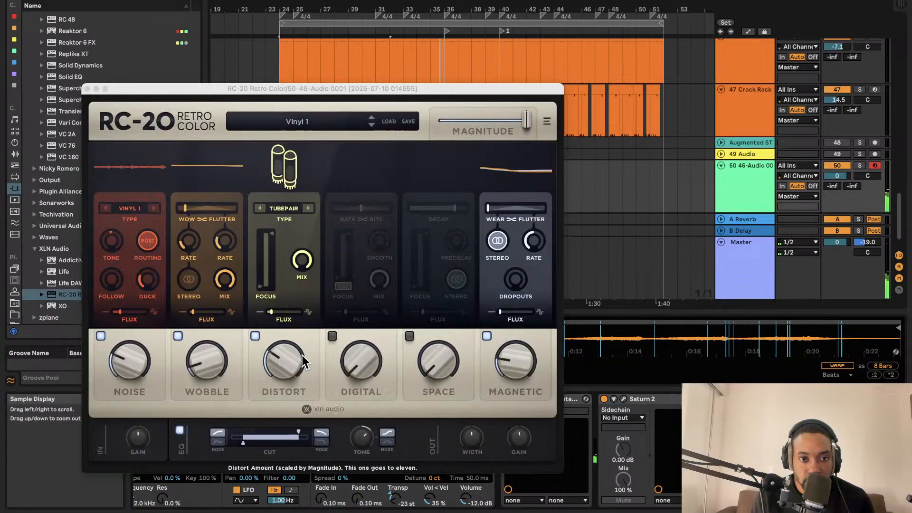
# - Reduce RC-20's Noise, raise Wobble, and switch on Digital at a low amount while trying different Distort amounts
pyautogui.moveTo(138, 366)
pyautogui.mouseDown()
pyautogui.moveTo(133, 342)
pyautogui.moveTo(135, 383)
pyautogui.mouseUp()
pyautogui.moveTo(215, 373); pyautogui.dragTo(218, 278)
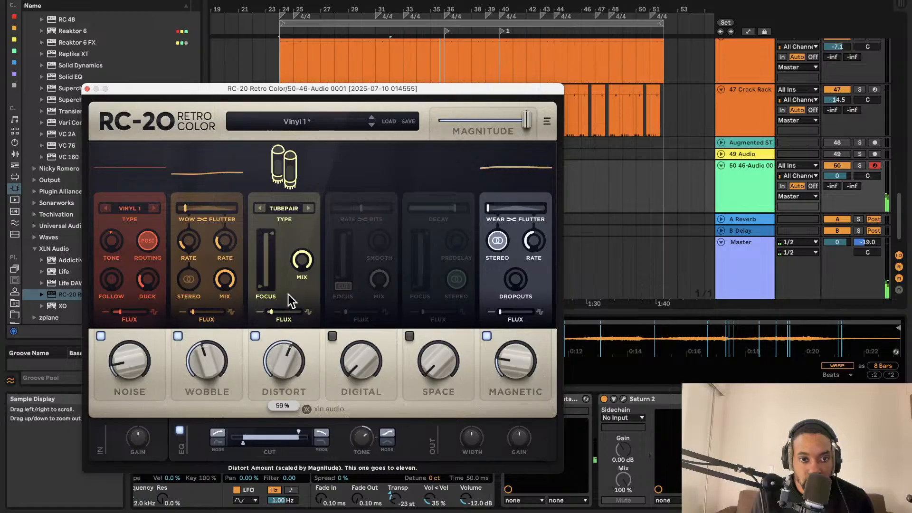
pyautogui.moveTo(362, 366); pyautogui.dragTo(366, 252)
pyautogui.moveTo(360, 364); pyautogui.dragTo(355, 426)
pyautogui.moveTo(287, 376); pyautogui.dragTo(285, 432)
# - Set RC-20's Space amount to 20 % and raise Magnetic to 59 %
pyautogui.moveTo(456, 359); pyautogui.dragTo(457, 265)
pyautogui.moveTo(515, 364); pyautogui.dragTo(508, 268)
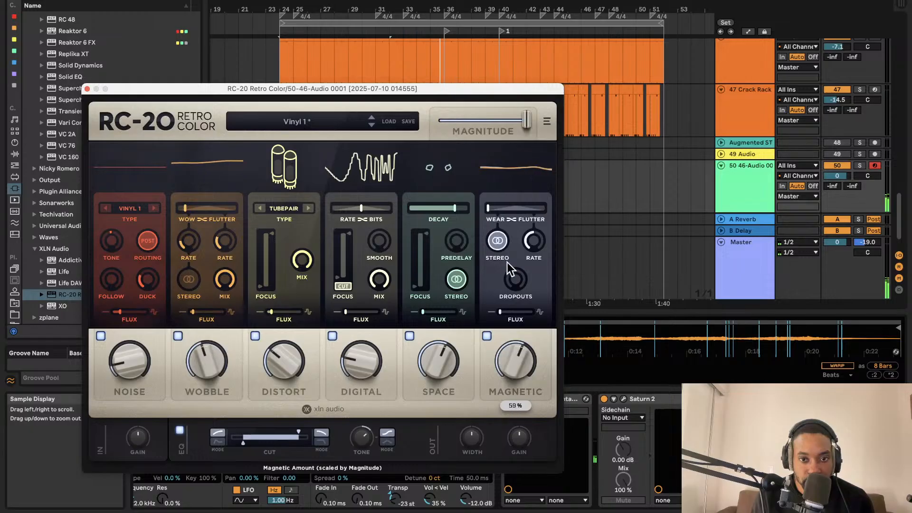
pyautogui.moveTo(455, 349); pyautogui.dragTo(455, 436)
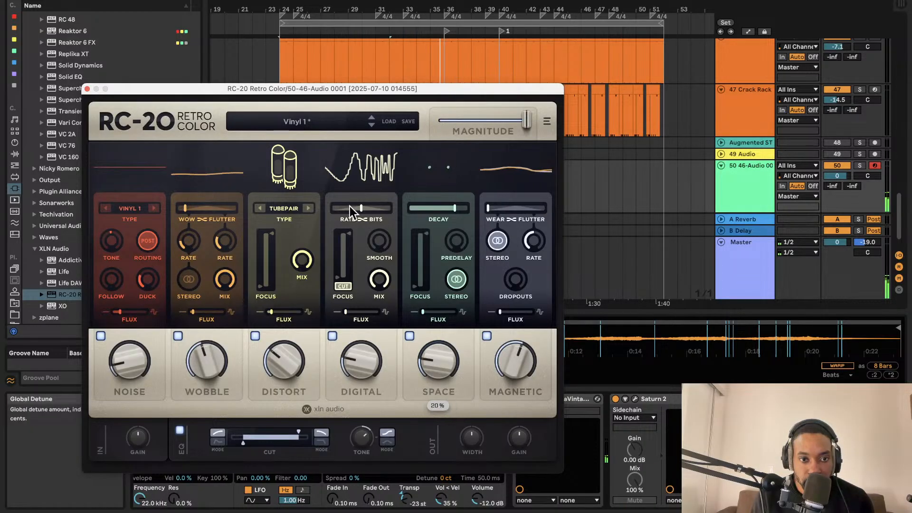
# - Turn RC-20's Noise almost fully down, set Wobble to about halfway, adjust its Mix and flutter rate, and close the window
pyautogui.moveTo(129, 355)
pyautogui.mouseDown()
pyautogui.moveTo(133, 323)
pyautogui.moveTo(130, 351)
pyautogui.mouseUp()
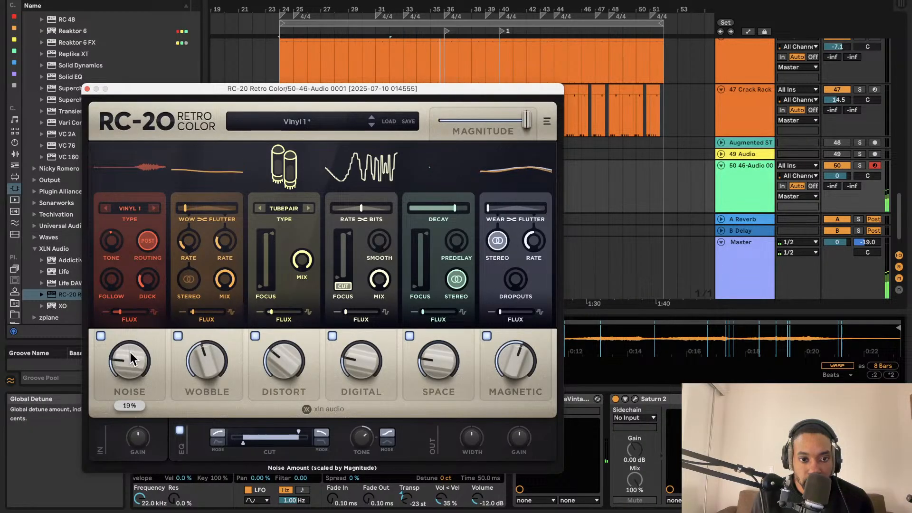
pyautogui.moveTo(209, 372); pyautogui.dragTo(217, 321)
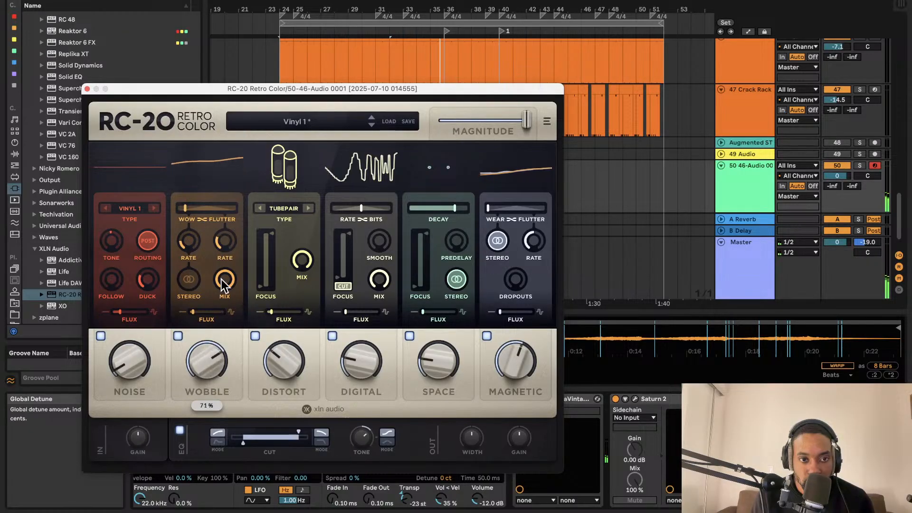
pyautogui.moveTo(224, 280); pyautogui.dragTo(220, 307)
pyautogui.moveTo(224, 243); pyautogui.dragTo(235, 228)
pyautogui.moveTo(208, 377); pyautogui.dragTo(211, 427)
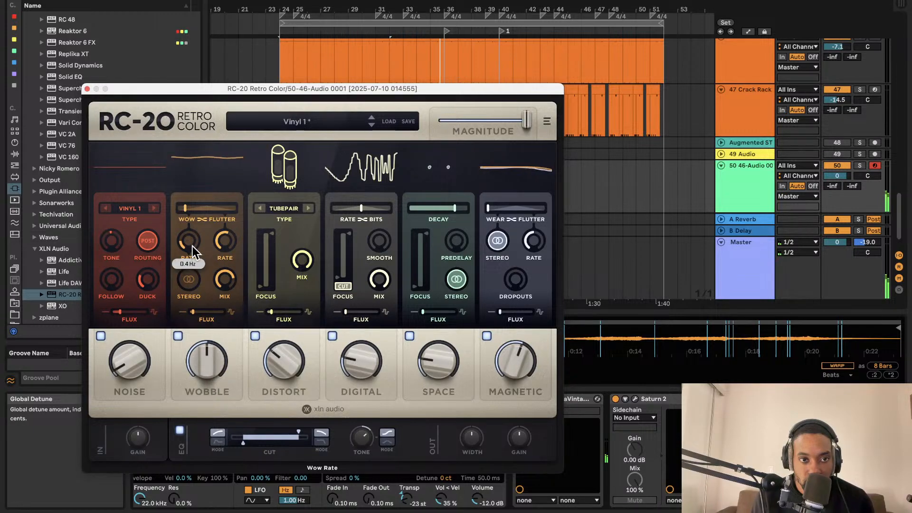
pyautogui.click(87, 88)
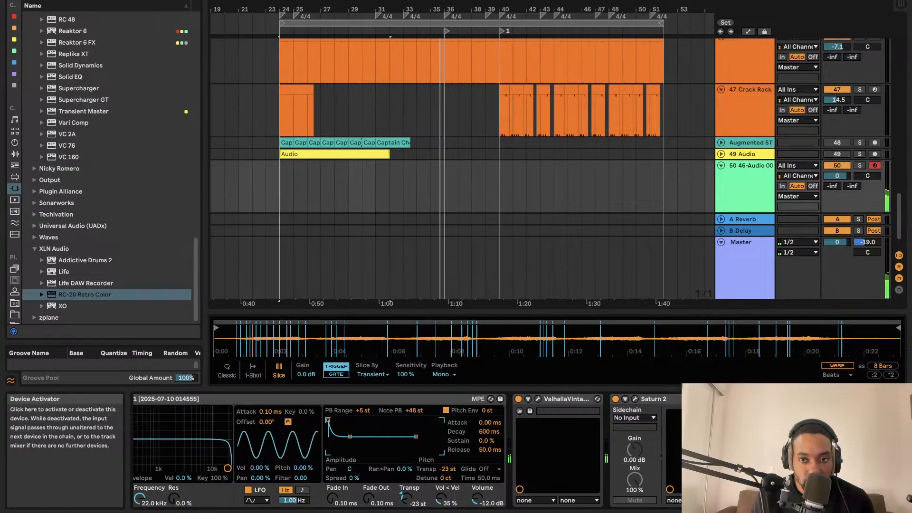
# - Unfold the Augmented STRINGS audio track 48 and duplicate its clips starting at bar 24 directly after the originals
pyautogui.scroll(-1, 837, 169)
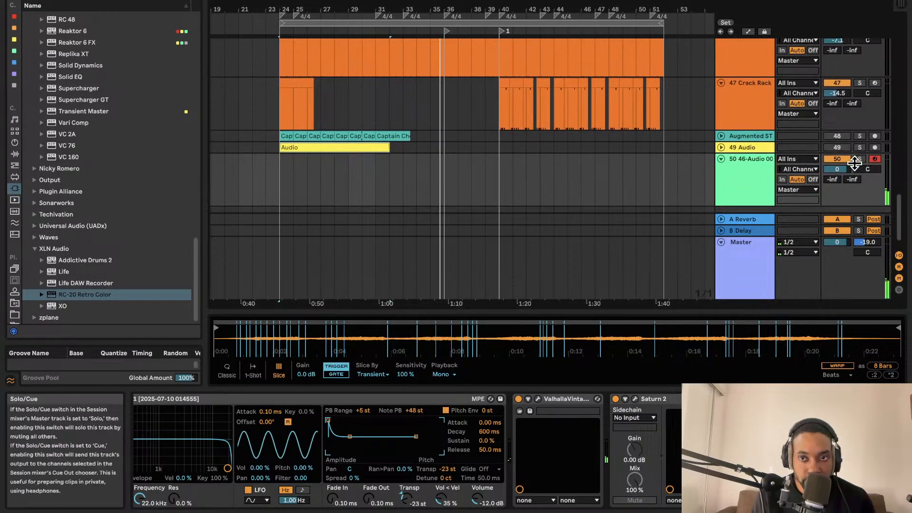
pyautogui.hscroll(-5, 657, 181)
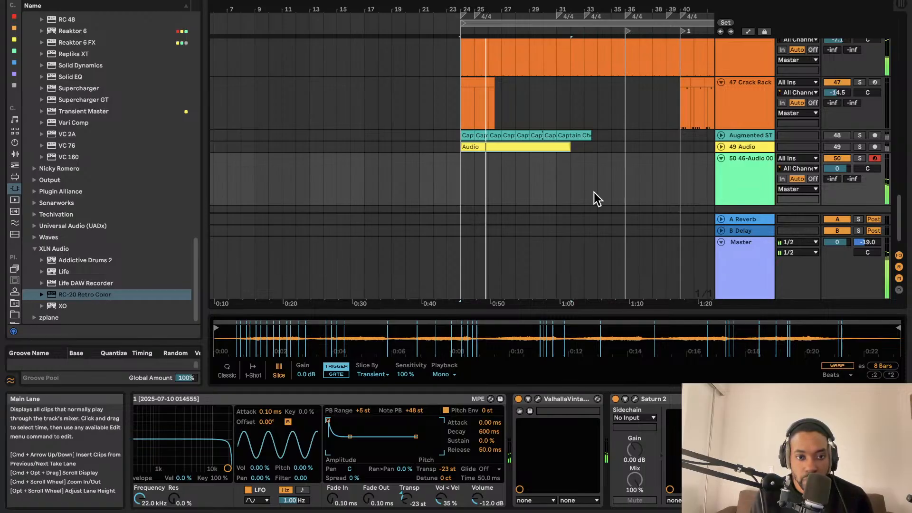
pyautogui.scroll(5, 554, 159)
pyautogui.hscroll(-2, 554, 159)
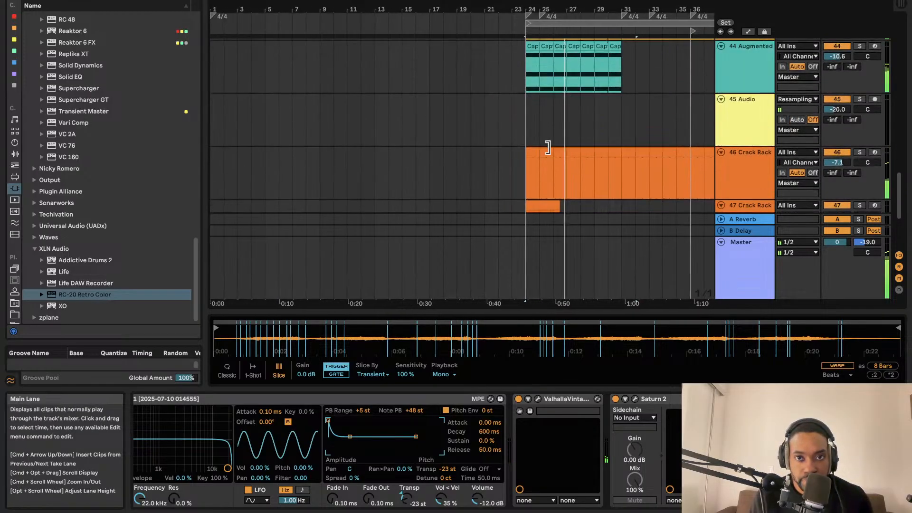
pyautogui.scroll(-5, 549, 147)
pyautogui.hscroll(2, 548, 148)
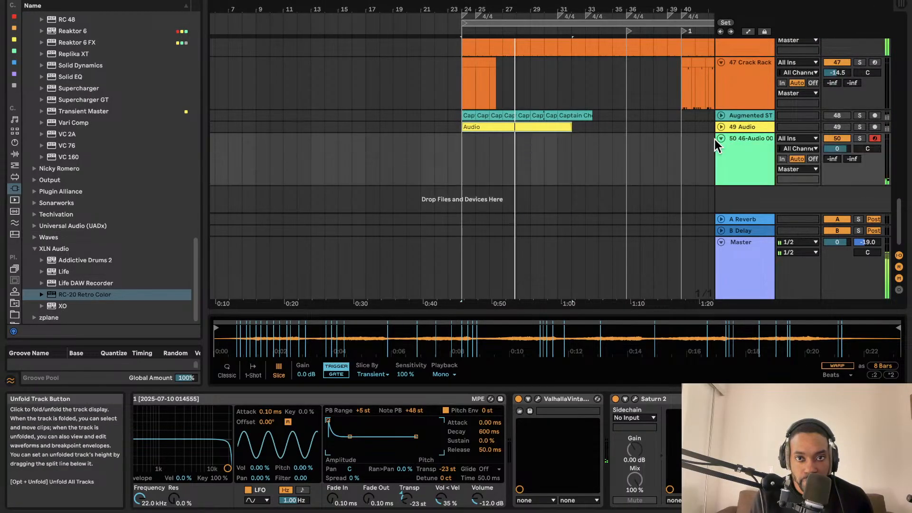
pyautogui.scroll(1, 525, 126)
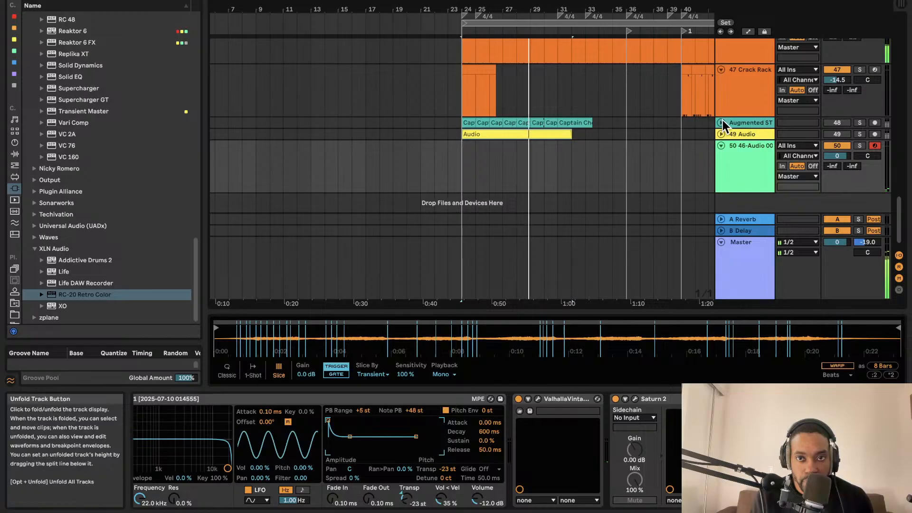
pyautogui.click(721, 122)
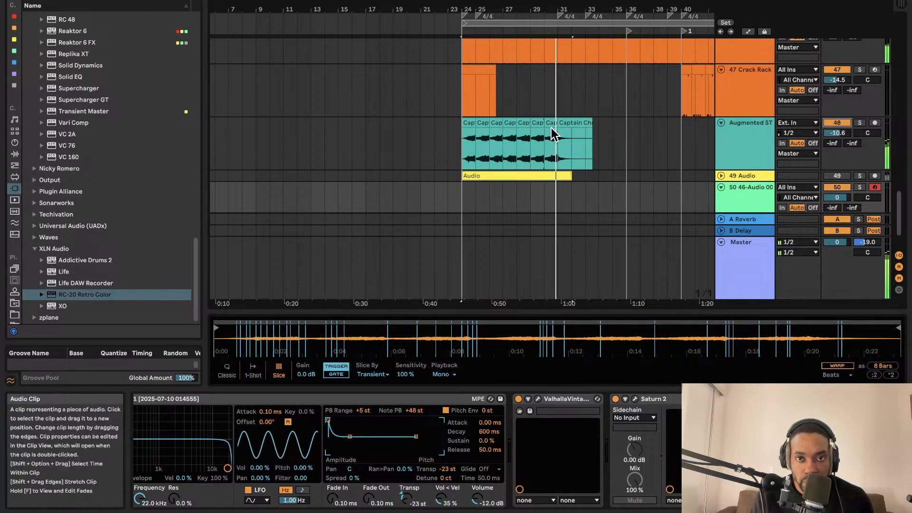
pyautogui.click(593, 135)
pyautogui.press('space')
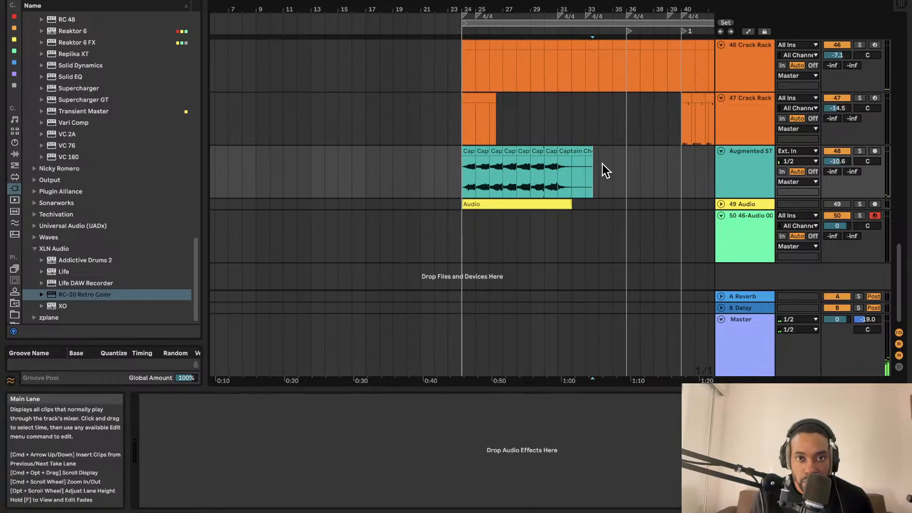
pyautogui.moveTo(597, 165); pyautogui.dragTo(459, 170)
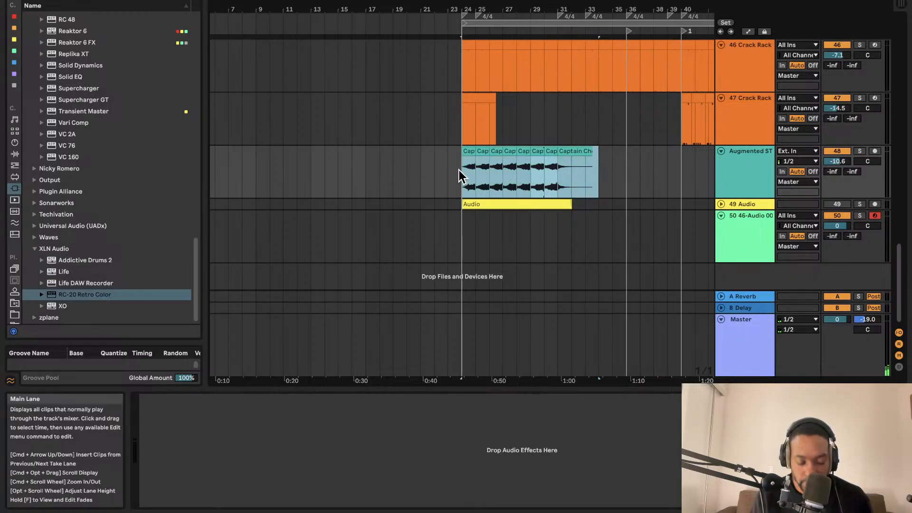
pyautogui.press('super+d')
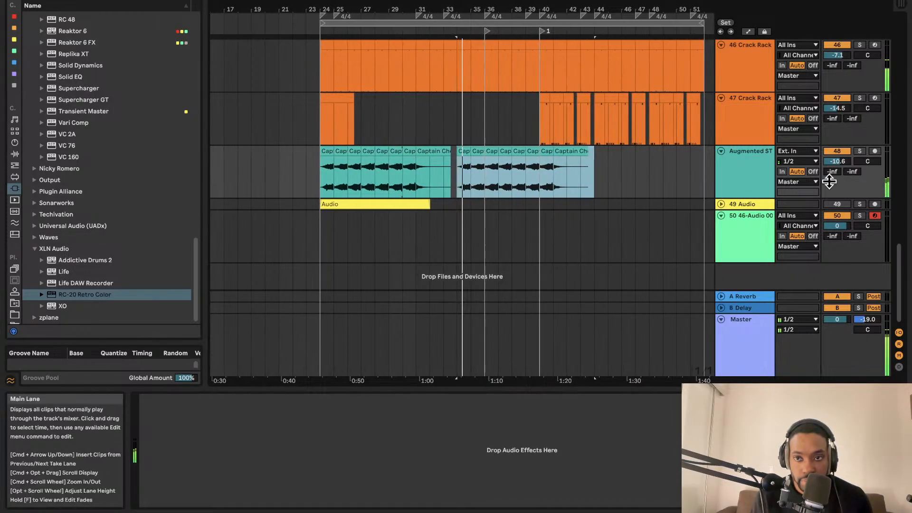
# - Deactivate track 48's original clips from bar 24 and the duplicated clips from bar 40 onward
pyautogui.moveTo(440, 164); pyautogui.dragTo(303, 169)
pyautogui.press('0')
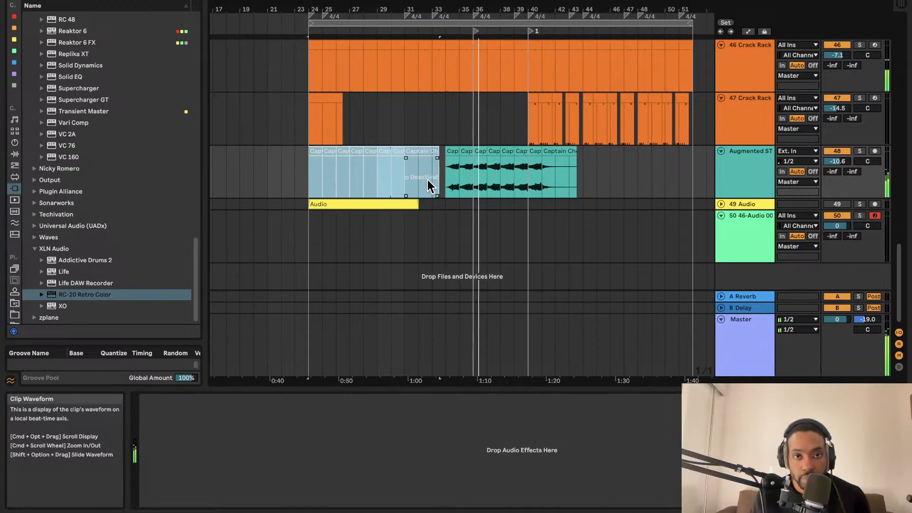
pyautogui.scroll(6, 582, 161)
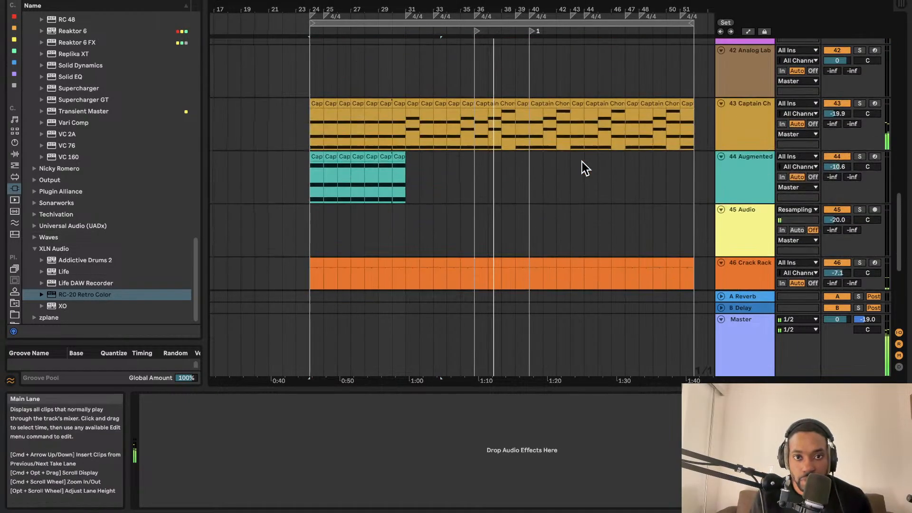
pyautogui.scroll(-6, 581, 168)
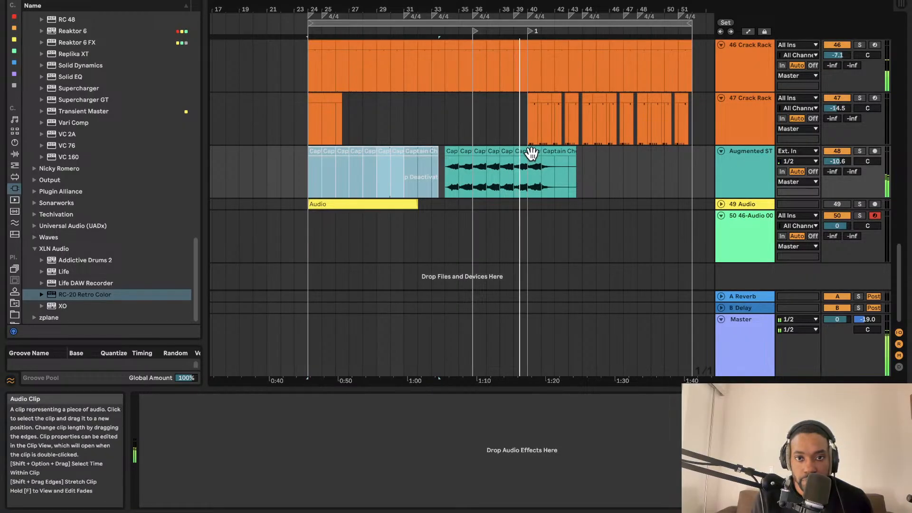
pyautogui.moveTo(527, 162); pyautogui.dragTo(538, 160)
pyautogui.press('0')
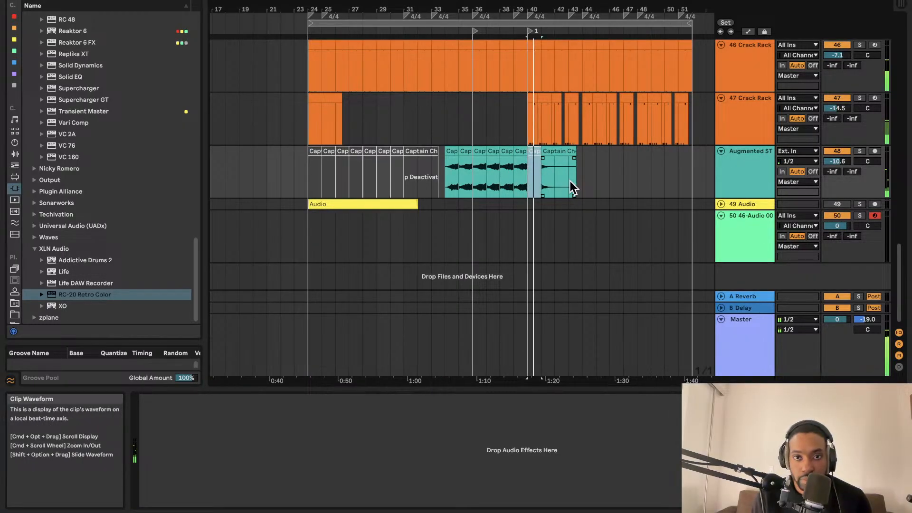
pyautogui.click(555, 153)
pyautogui.press('0')
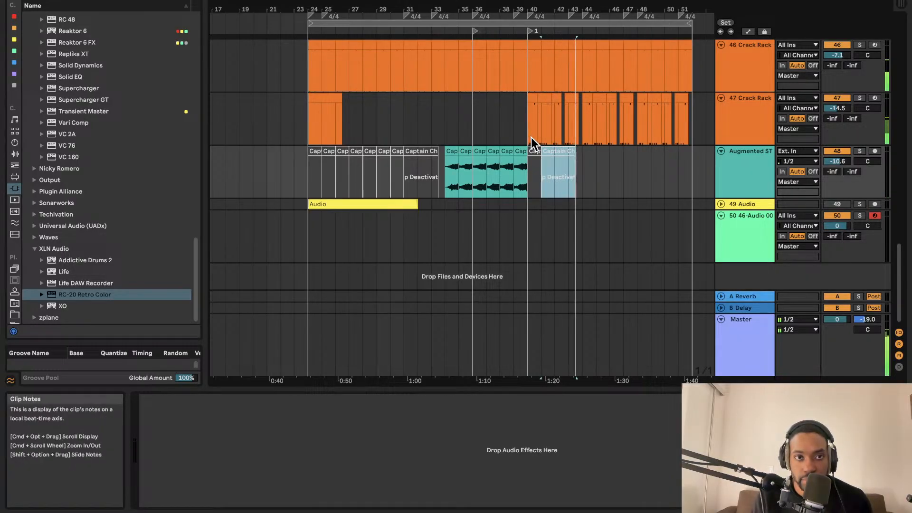
# - Select the looped arrangement section from bar 24 to 52 across all tracks and duplicate it directly after itself
pyautogui.scroll(-2, 531, 141)
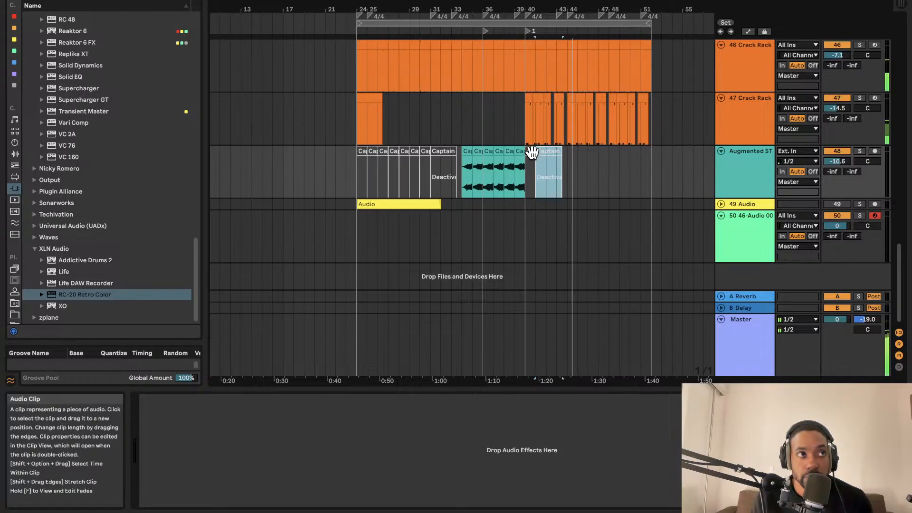
pyautogui.scroll(3, 534, 157)
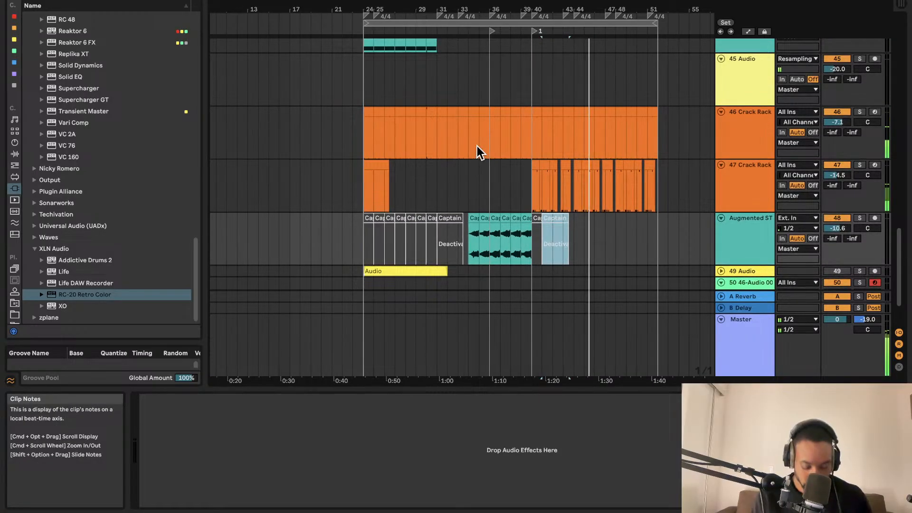
pyautogui.scroll(-1, 484, 163)
pyautogui.scroll(3, 485, 163)
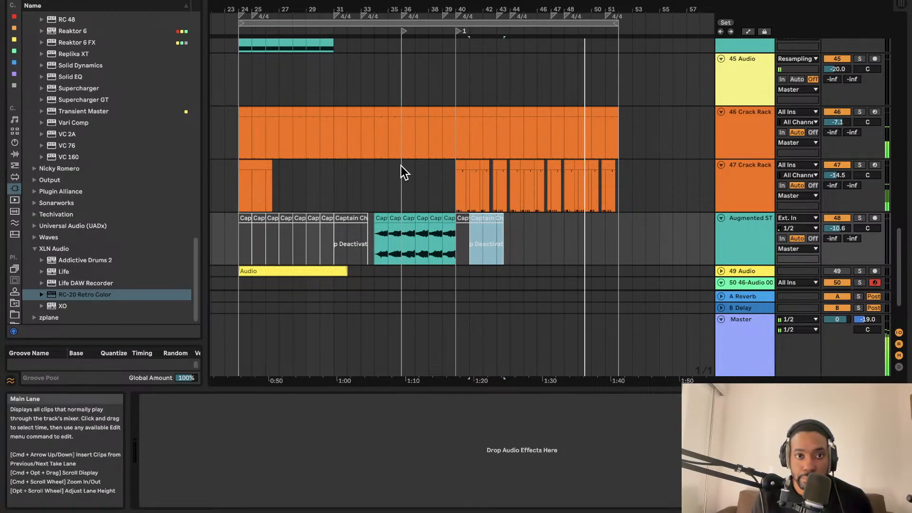
pyautogui.scroll(2, 401, 167)
pyautogui.scroll(2, 402, 168)
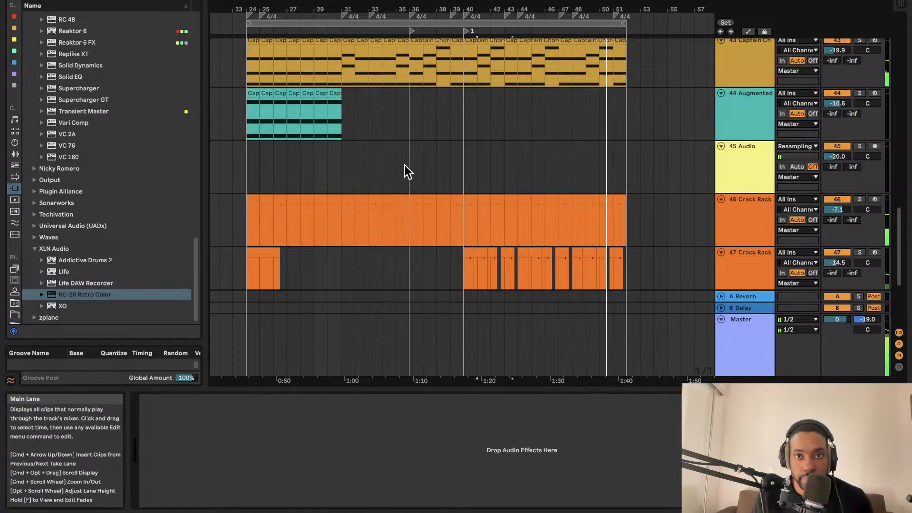
pyautogui.click(442, 23)
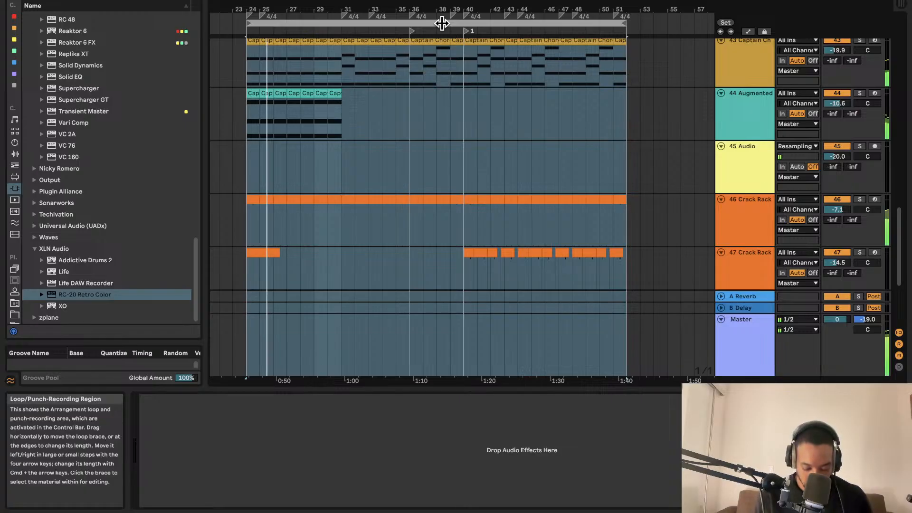
pyautogui.press('super+d')
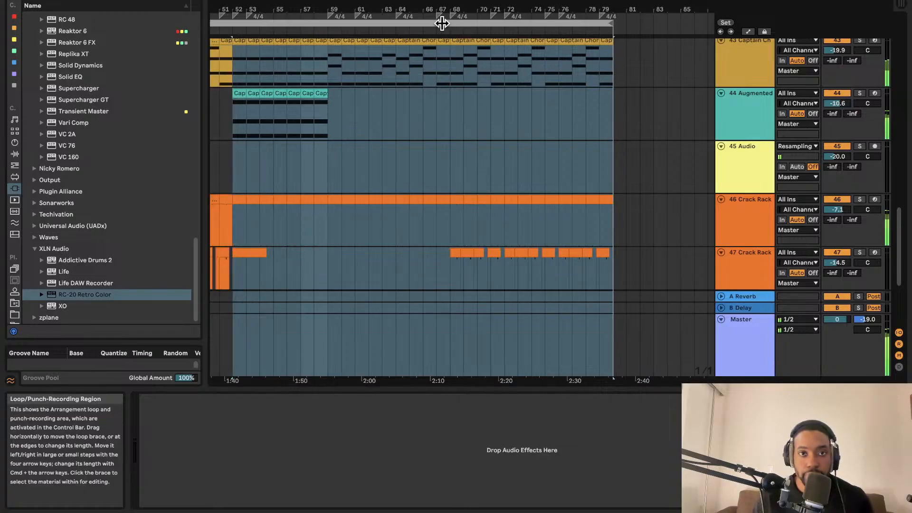
# - Add a locator at the start of the duplicated section at bar 52 and name it B
pyautogui.rightClick(232, 32)
pyautogui.click(255, 61)
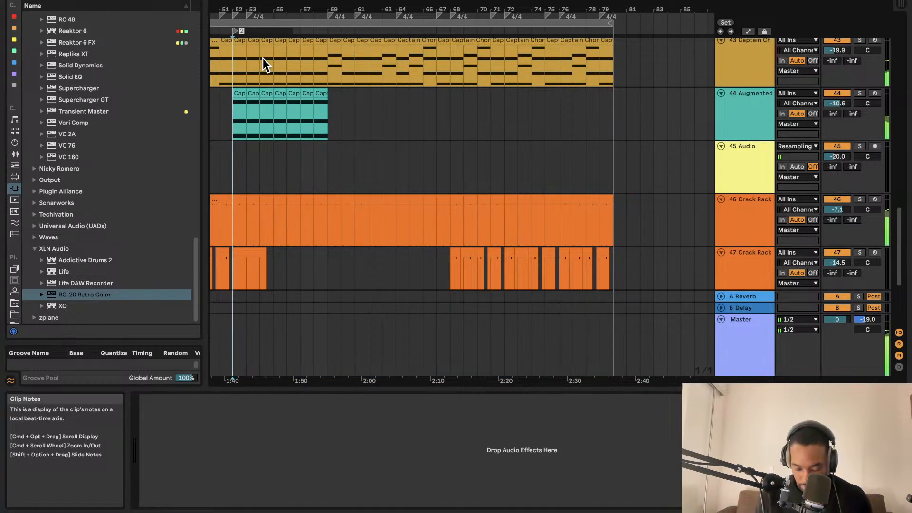
pyautogui.write('B')
pyautogui.press('Return')
pyautogui.click(339, 162)
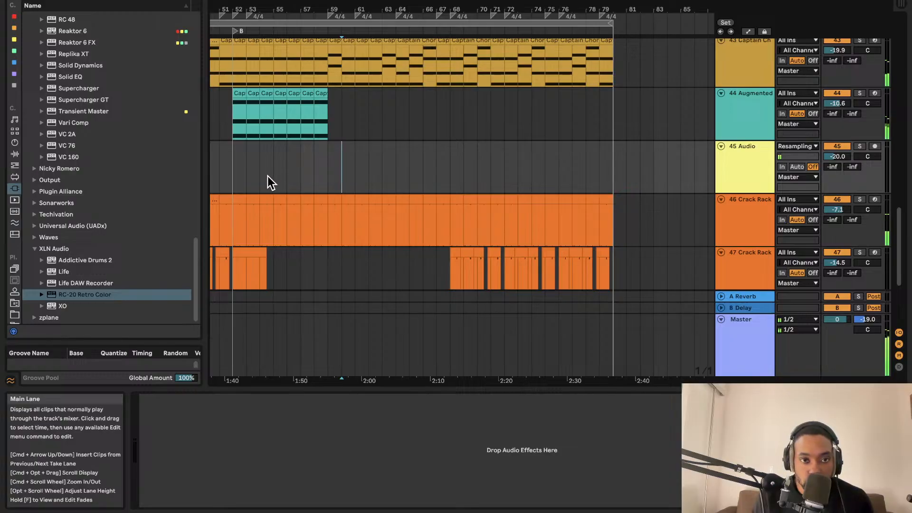
# - Play the arrangement from locator B and look over the tracks in the duplicated section
pyautogui.click(236, 181)
pyautogui.press('space')
pyautogui.scroll(-5, 291, 156)
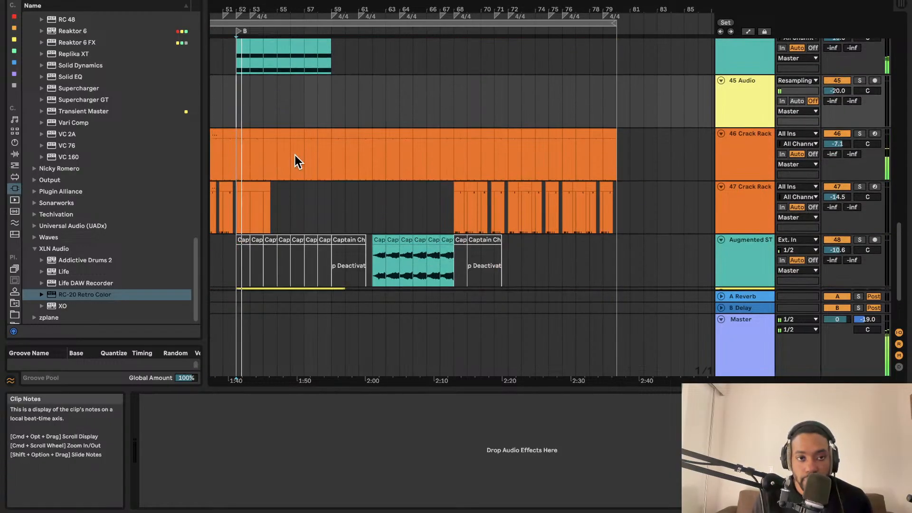
pyautogui.hscroll(-5, 301, 155)
pyautogui.scroll(1, 302, 155)
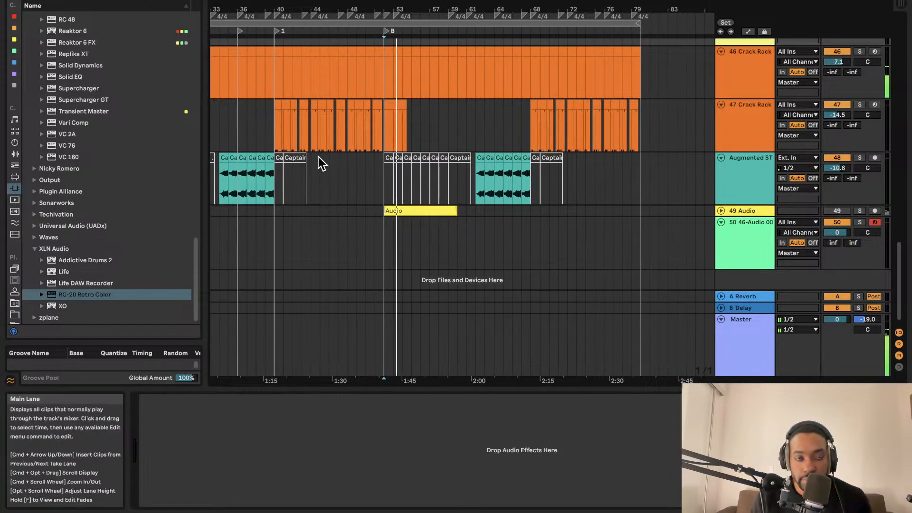
pyautogui.scroll(1, 326, 158)
pyautogui.scroll(5, 343, 161)
pyautogui.scroll(3, 492, 201)
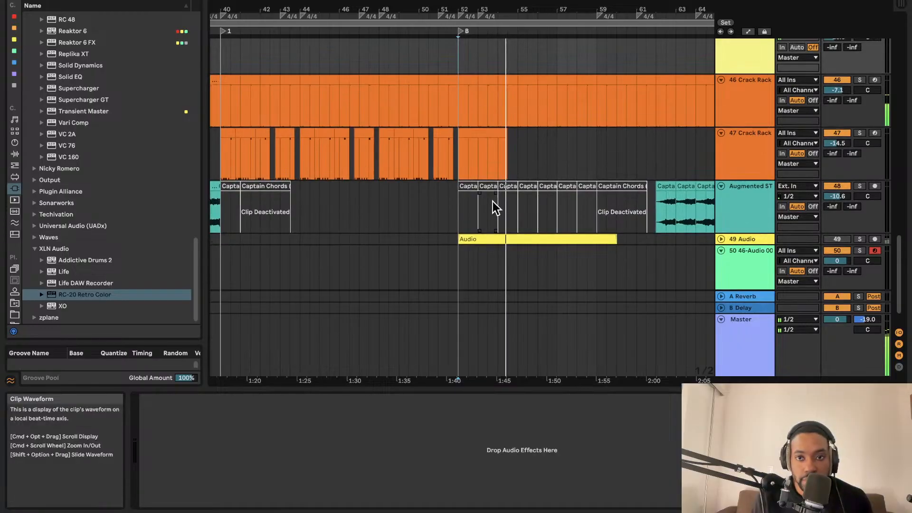
pyautogui.scroll(1, 483, 198)
pyautogui.hscroll(2, 483, 198)
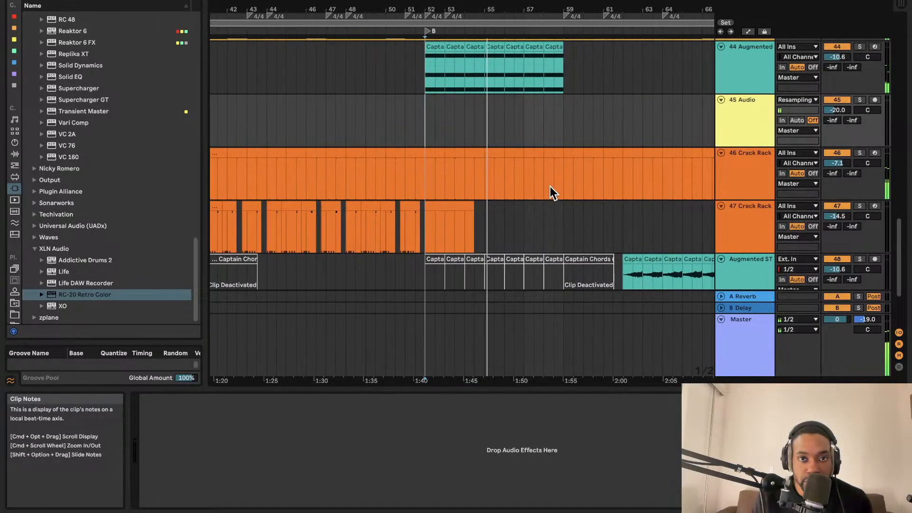
pyautogui.hscroll(4, 550, 187)
pyautogui.scroll(1, 542, 185)
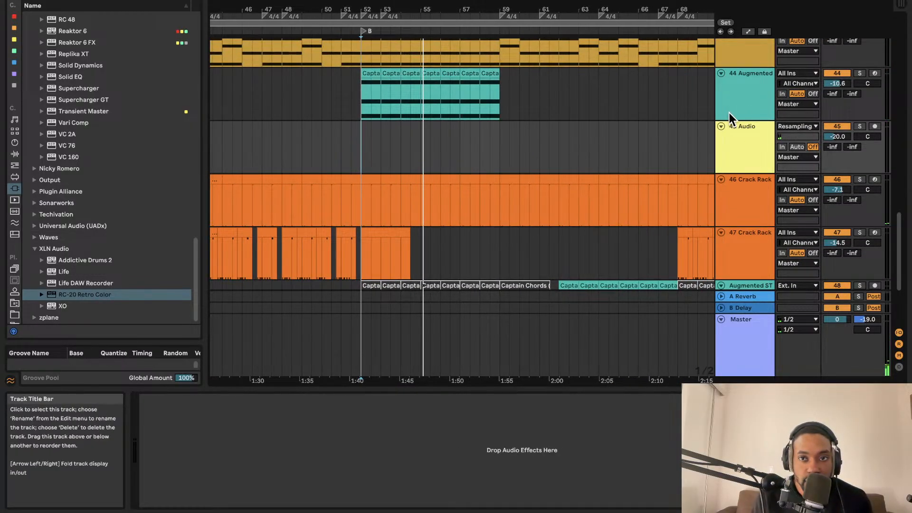
# - Mute the Captain Chords track 43
pyautogui.scroll(2, 727, 114)
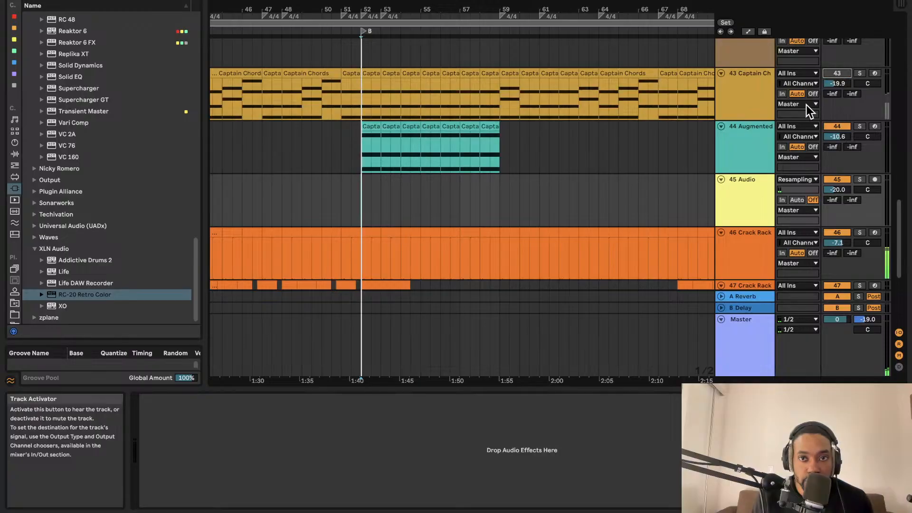
pyautogui.scroll(-2, 408, 154)
pyautogui.scroll(3, 408, 155)
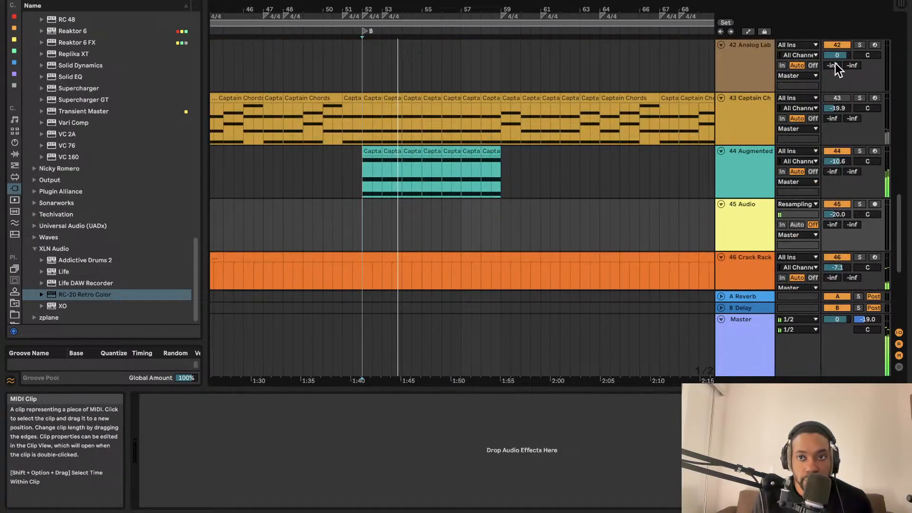
pyautogui.click(835, 97)
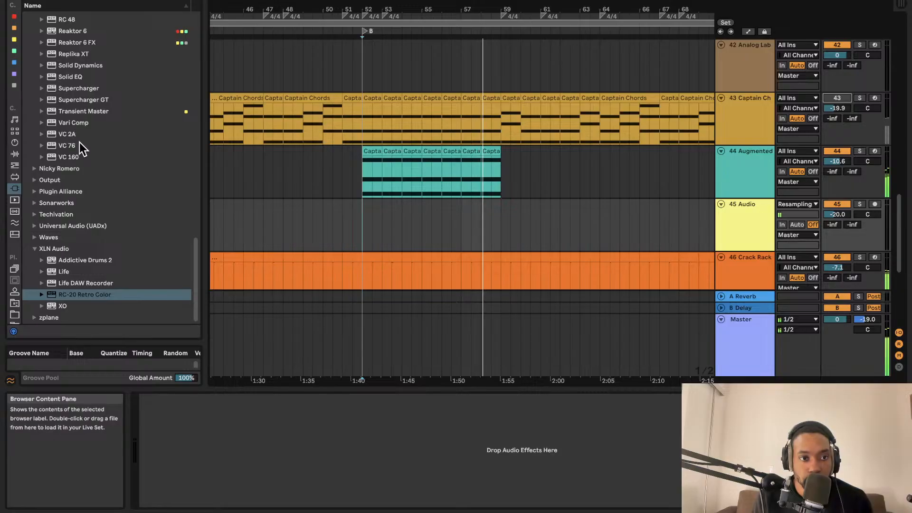
# - Search the plug-in browser for "mass" and load Massive X onto a new track below track 50
pyautogui.scroll(5, 83, 213)
pyautogui.scroll(1, 88, 226)
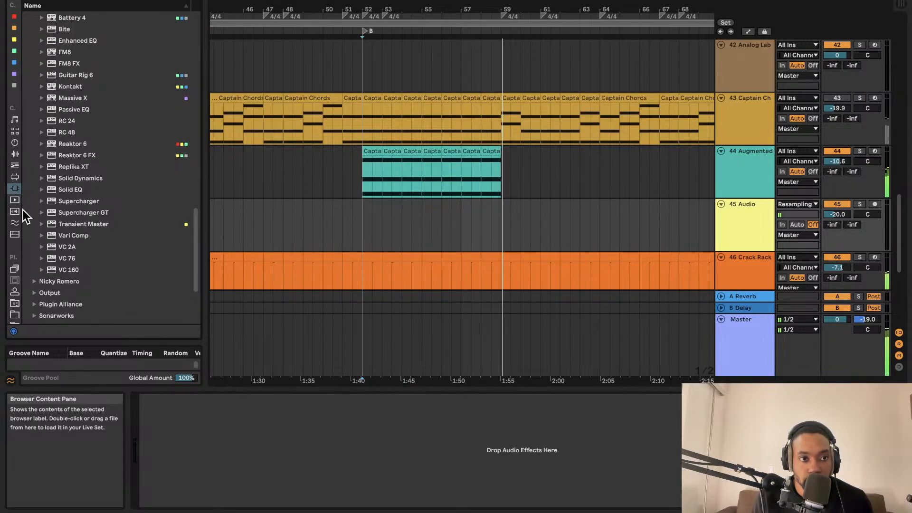
pyautogui.click(64, 1)
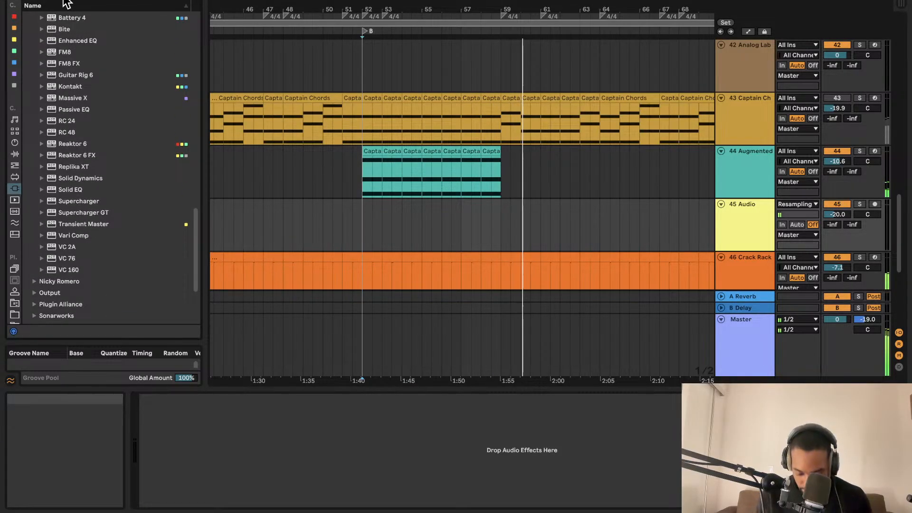
pyautogui.write('mass')
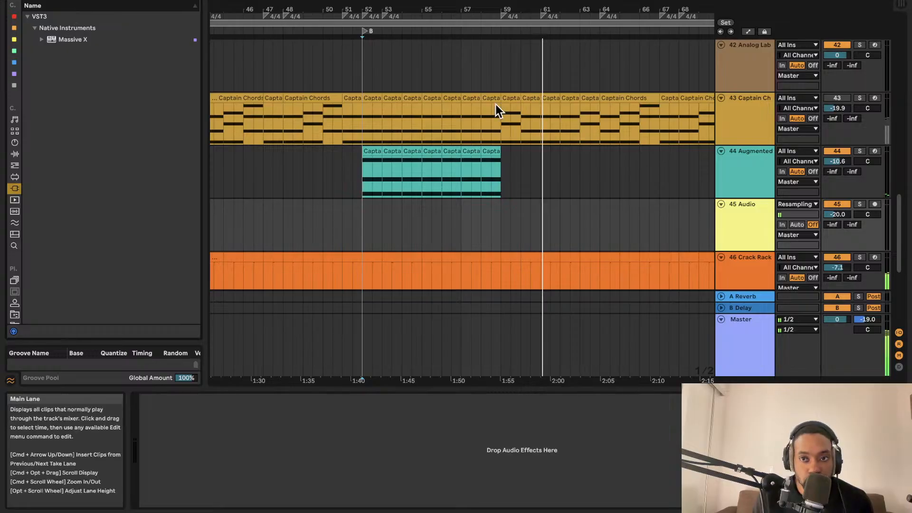
pyautogui.scroll(-5, 494, 104)
pyautogui.moveTo(56, 39); pyautogui.dragTo(722, 272)
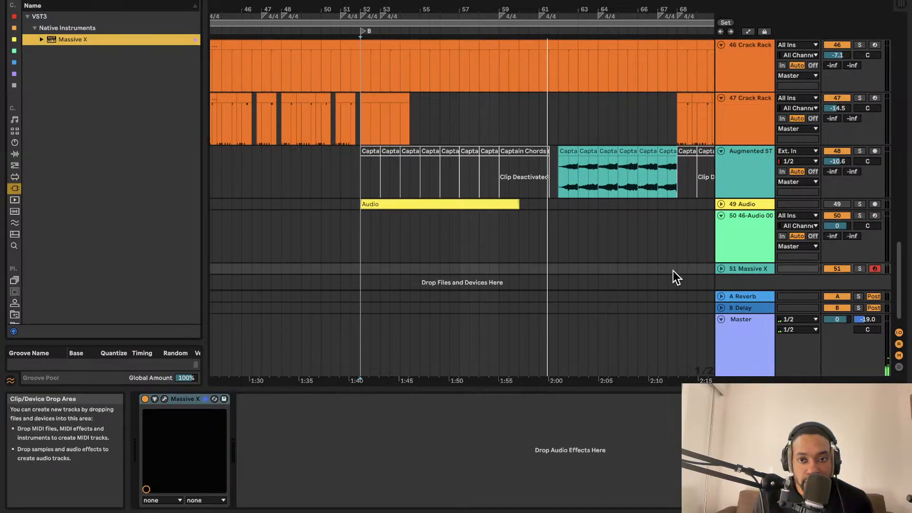
# - Open the Massive X window, move it aside, and set track 51's volume to -15 dB
pyautogui.click(165, 399)
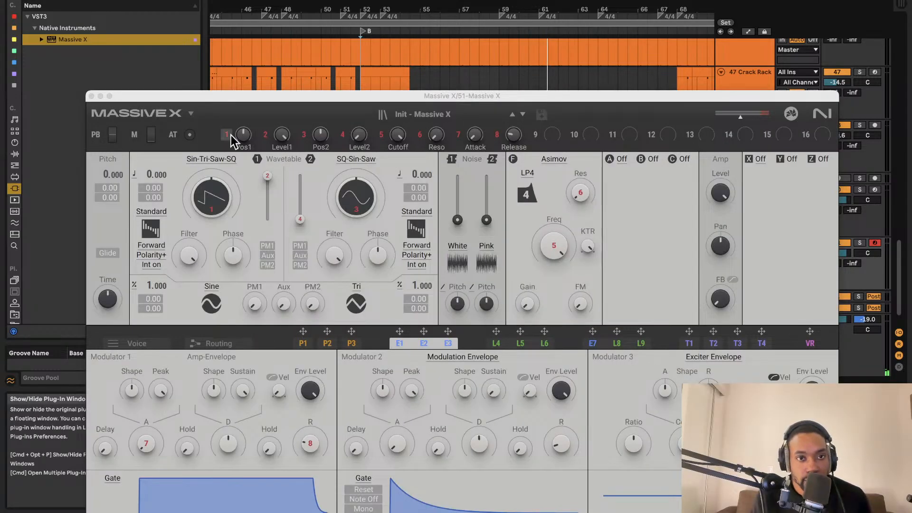
pyautogui.moveTo(281, 91); pyautogui.dragTo(98, 2)
pyautogui.moveTo(838, 253); pyautogui.dragTo(838, 254)
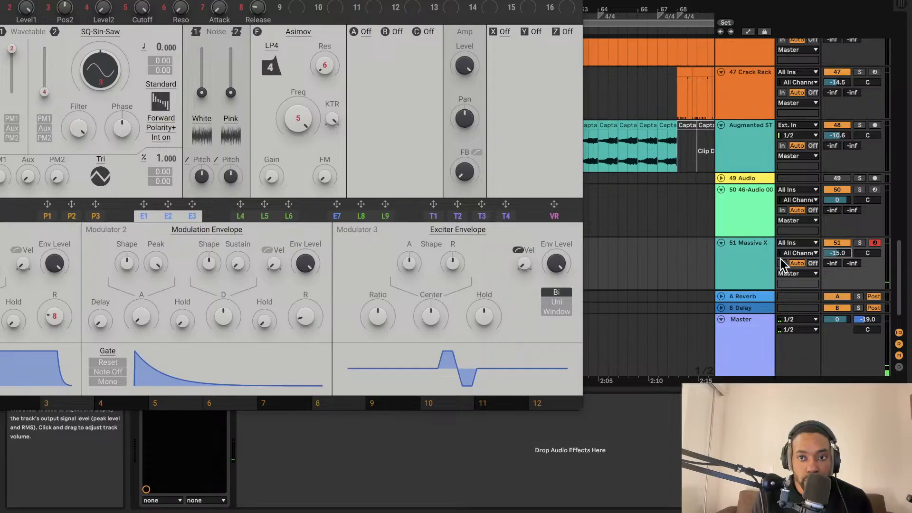
# - Step through the Massive X presets to Wonky Comb and move the plug-in window out of the way
pyautogui.moveTo(248, 0); pyautogui.dragTo(253, 1)
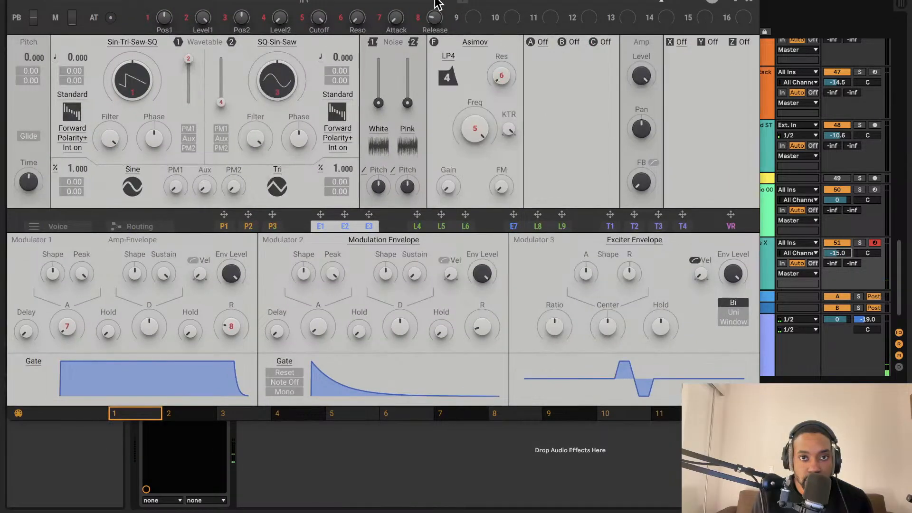
pyautogui.click(435, 0)
pyautogui.click(434, 1)
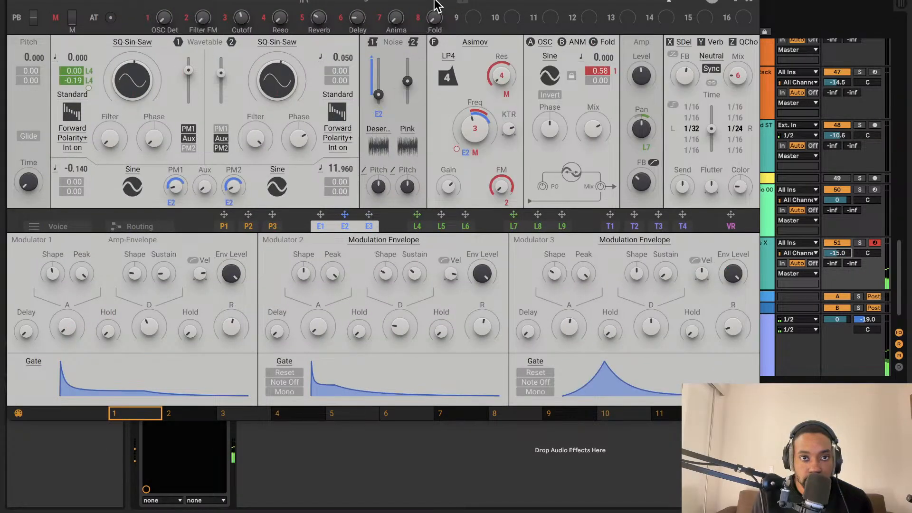
pyautogui.moveTo(433, 0); pyautogui.dragTo(0, 75)
# - Stop playback and copy track 43's Captain Chords clip at bar 52 to the same bar on track 50
pyautogui.scroll(5, 517, 129)
pyautogui.scroll(2, 501, 130)
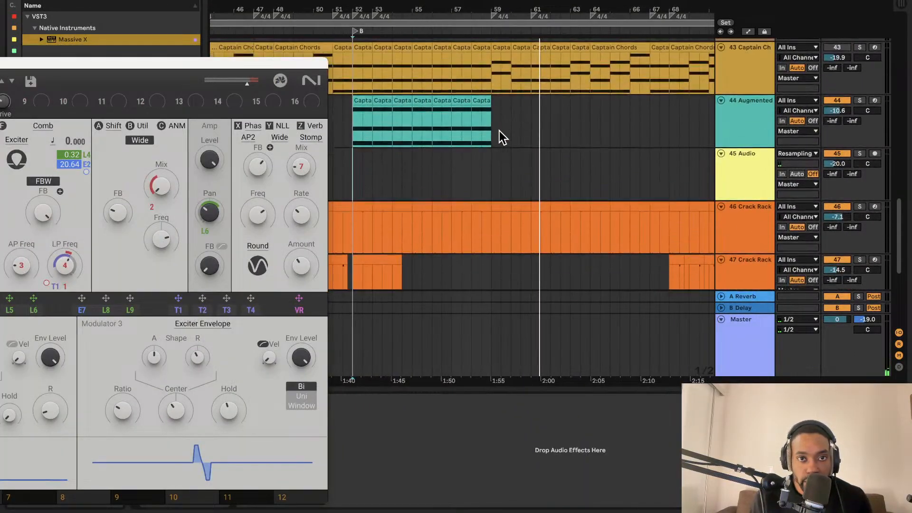
pyautogui.scroll(-1, 504, 58)
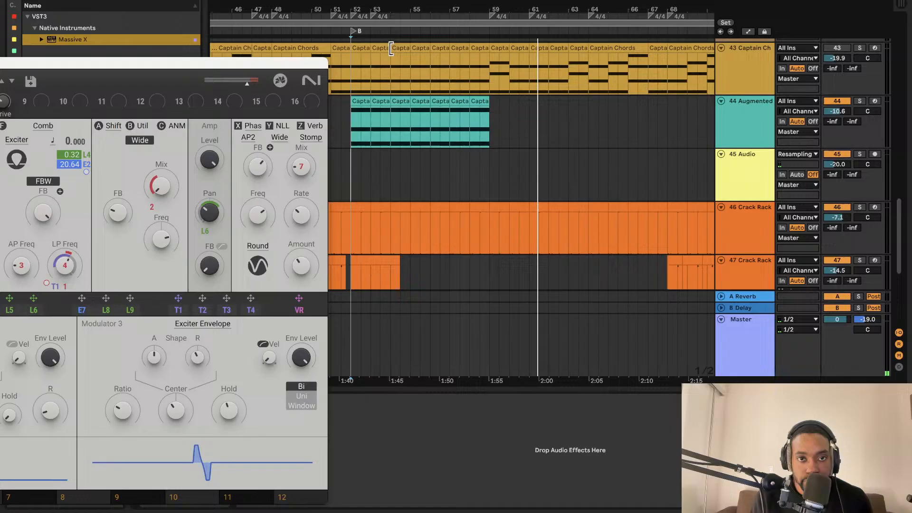
pyautogui.press('space')
pyautogui.scroll(1, 370, 62)
pyautogui.click(363, 52)
pyautogui.scroll(1, 362, 54)
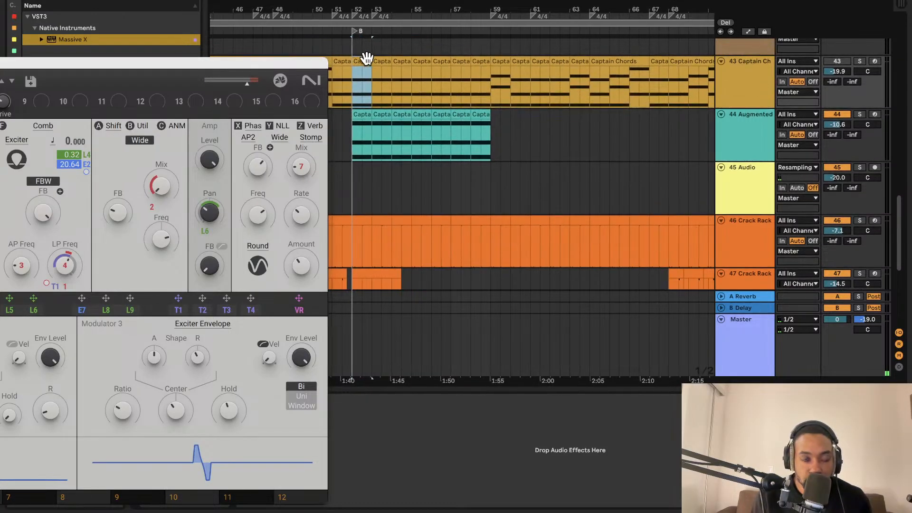
pyautogui.scroll(-10, 398, 217)
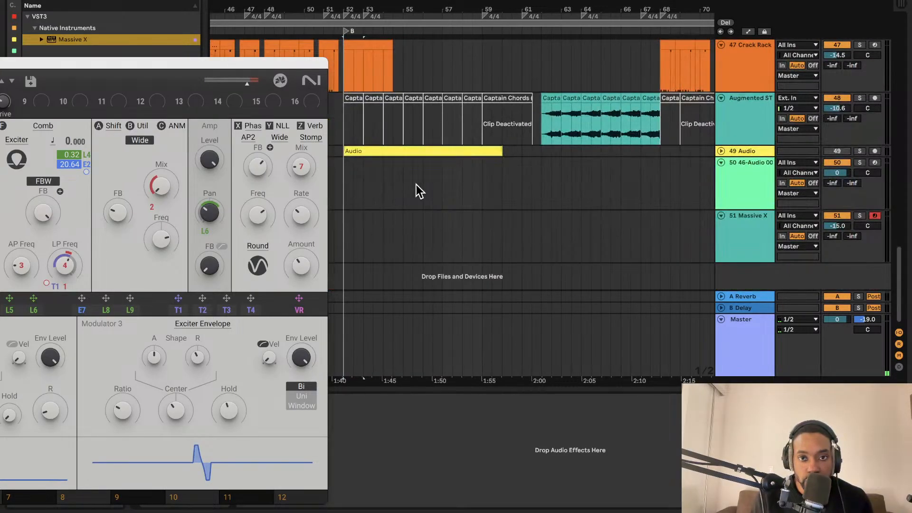
pyautogui.scroll(10, 441, 185)
pyautogui.hscroll(3, 448, 175)
pyautogui.hscroll(-2, 456, 172)
pyautogui.scroll(-6, 455, 176)
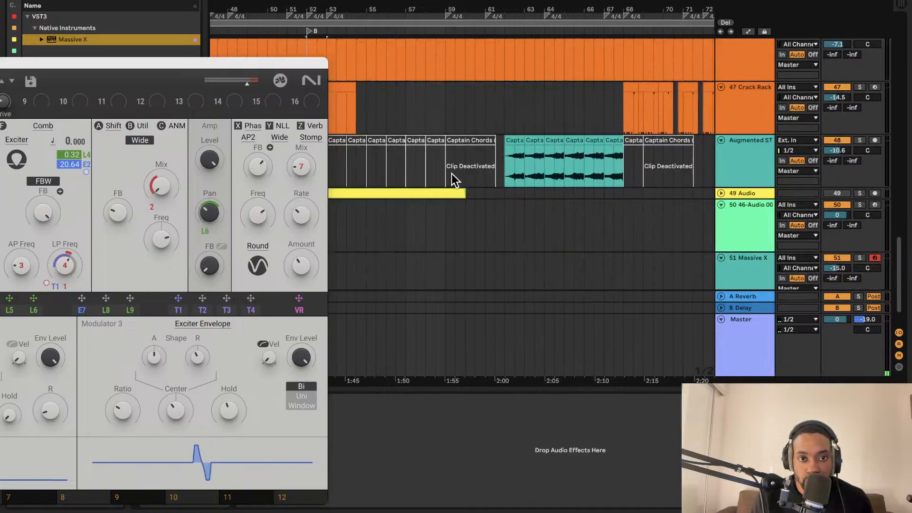
pyautogui.scroll(-2, 454, 180)
pyautogui.hscroll(-2, 418, 195)
pyautogui.click(340, 204)
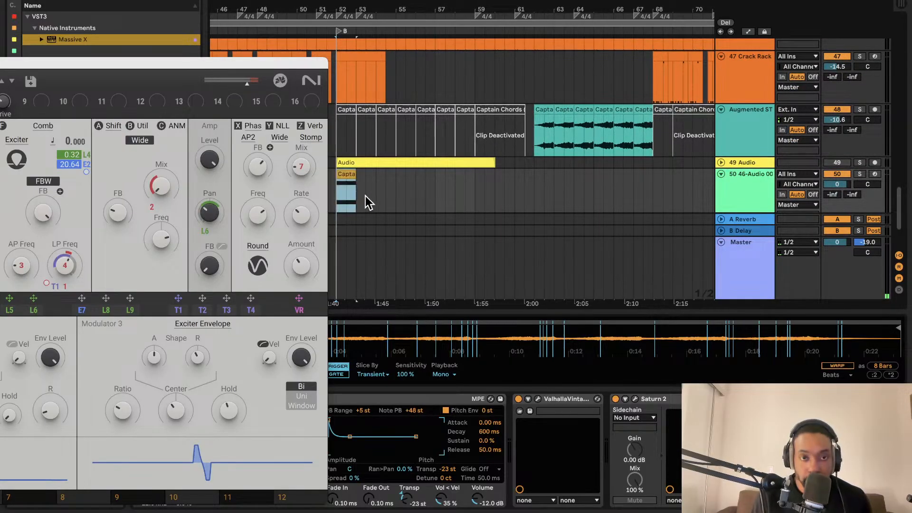
# - Copy track 43's Captain Chords clips from bar 52 to 64 onto the Massive X track 51, removing the stray clip on track 50
pyautogui.scroll(8, 395, 150)
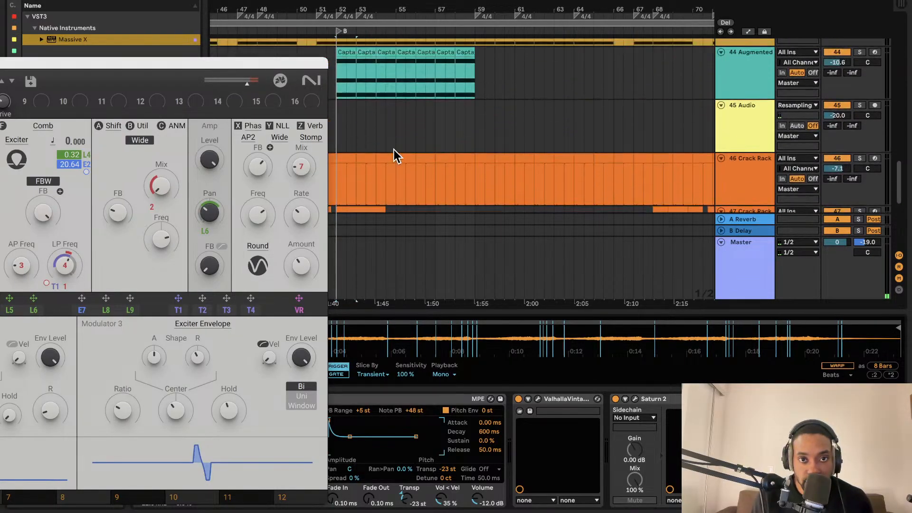
pyautogui.moveTo(343, 112); pyautogui.dragTo(573, 98)
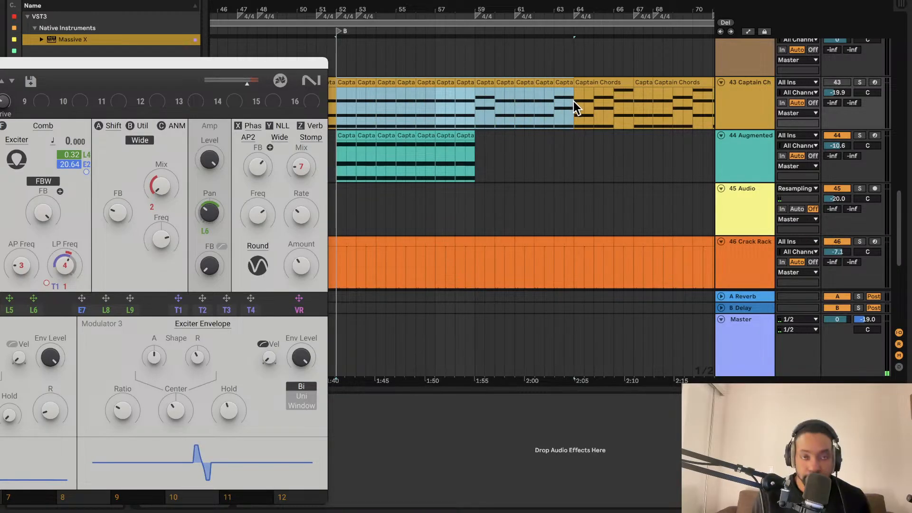
pyautogui.scroll(-7, 537, 131)
pyautogui.click(510, 282)
pyautogui.hscroll(-2, 474, 200)
pyautogui.click(396, 207)
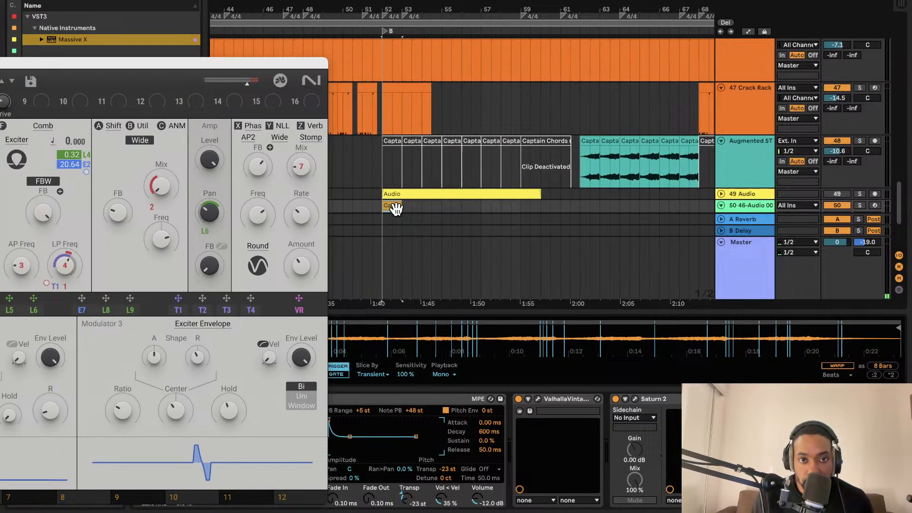
pyautogui.click(721, 194)
pyautogui.scroll(-4, 728, 199)
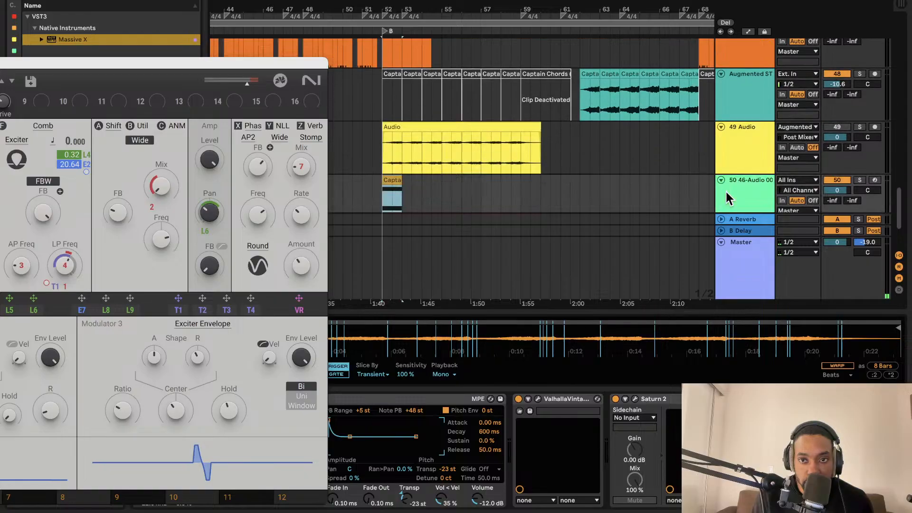
pyautogui.click(712, 156)
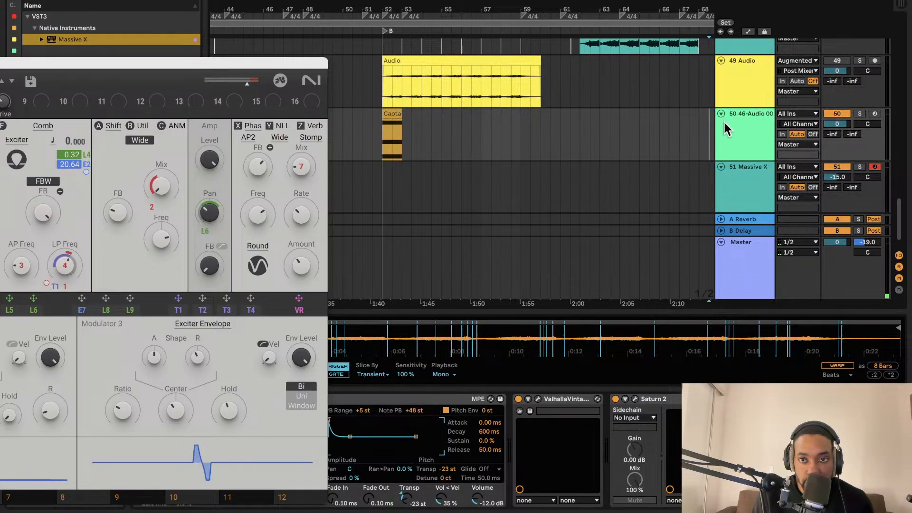
pyautogui.moveTo(388, 169); pyautogui.dragTo(390, 169)
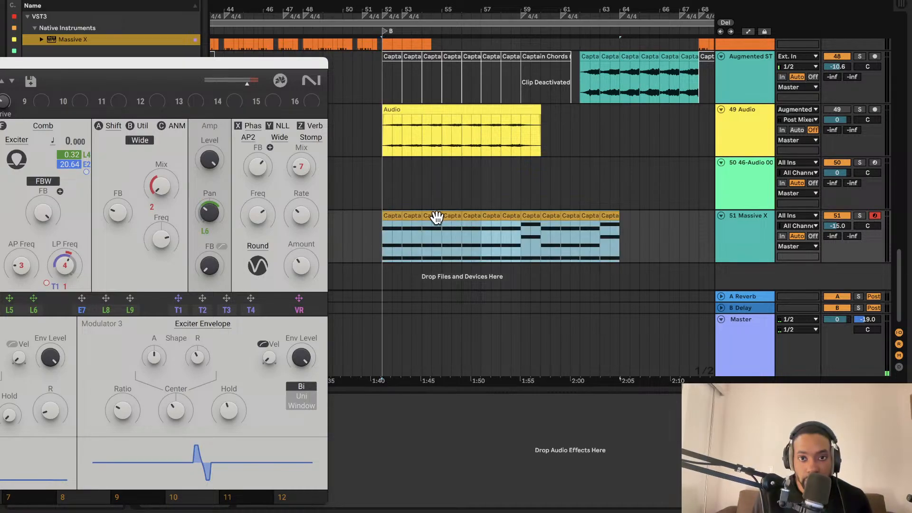
# - Play the Massive X part from bar 52 within the arrangement and close the synth window
pyautogui.press('space')
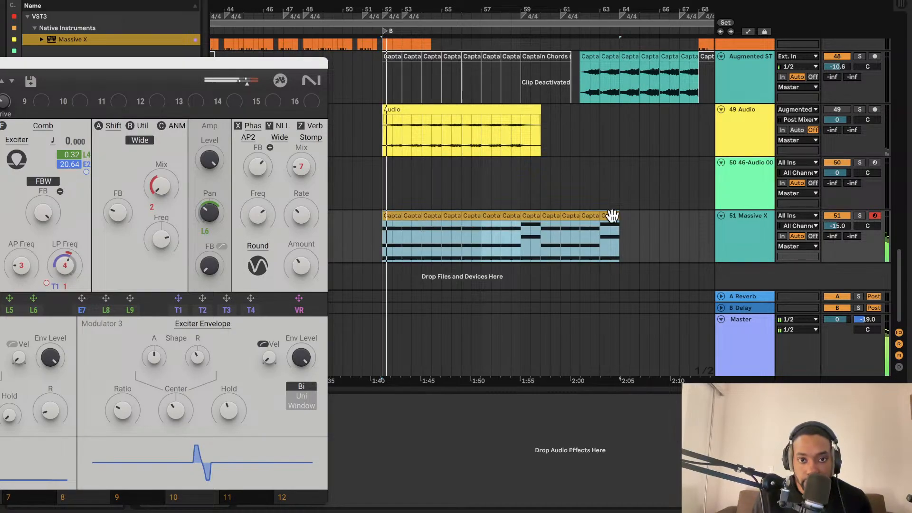
pyautogui.moveTo(298, 68); pyautogui.dragTo(857, 89)
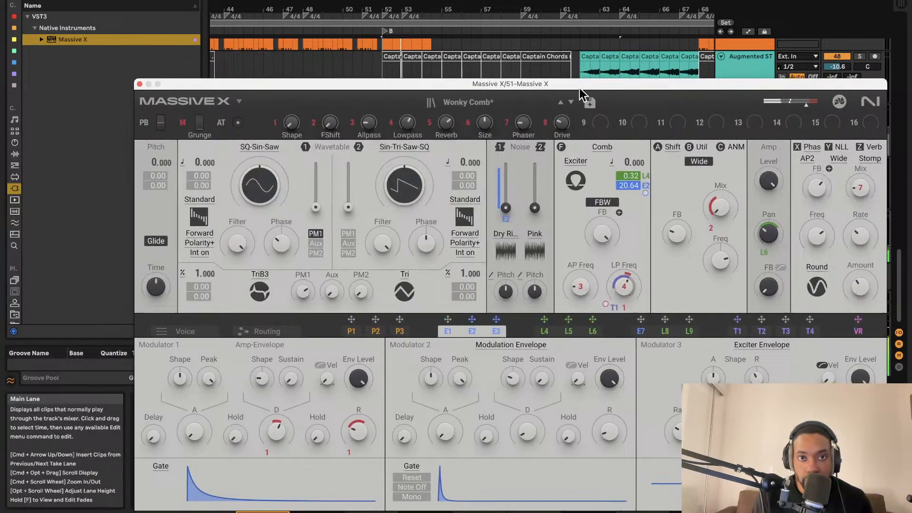
pyautogui.click(140, 84)
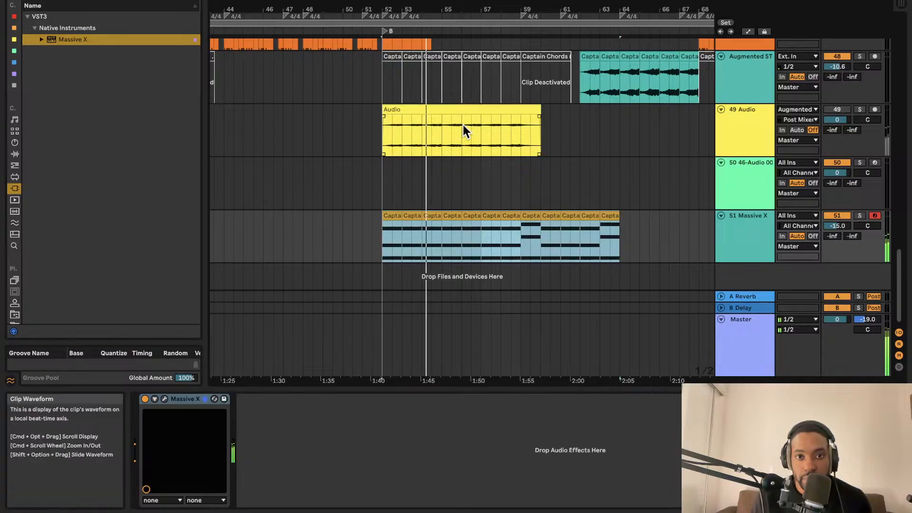
pyautogui.scroll(1, 527, 153)
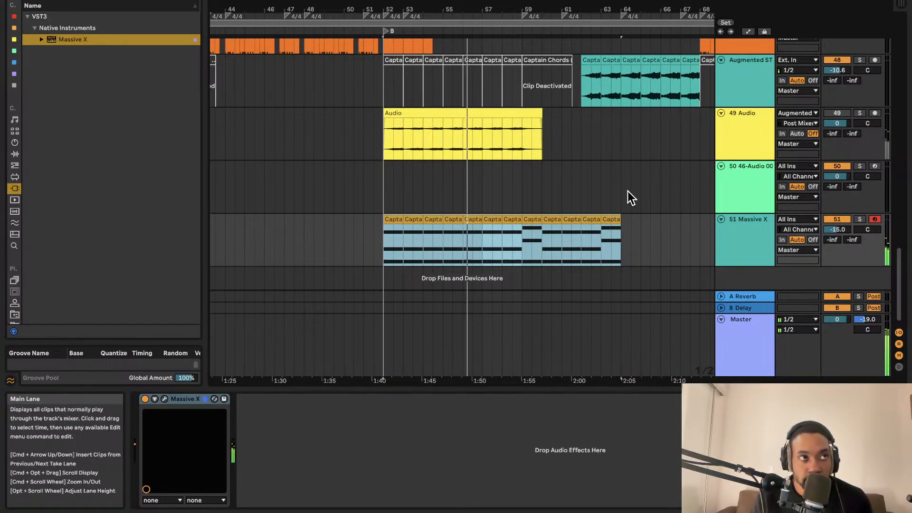
pyautogui.scroll(-3, 626, 189)
pyautogui.scroll(2, 624, 189)
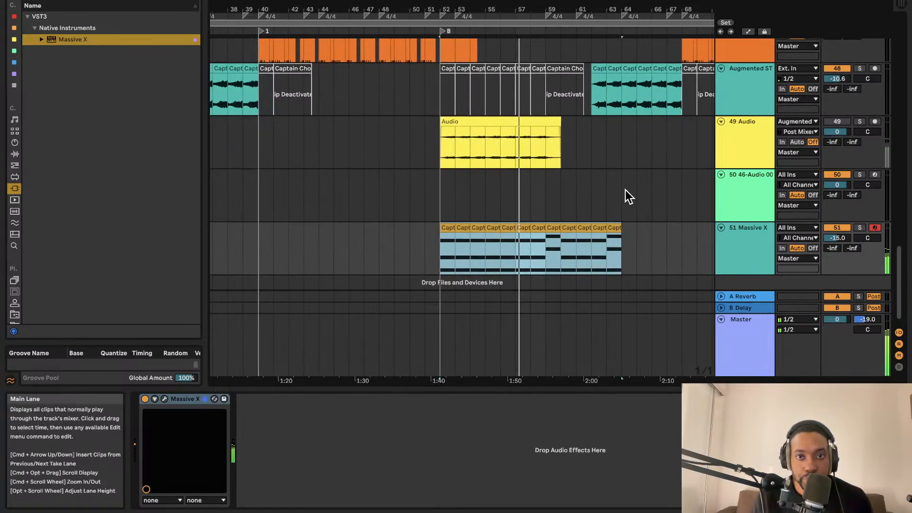
# - Reactivate track 43 Captain Chords so its chords play along with the Massive X part
pyautogui.scroll(6, 623, 195)
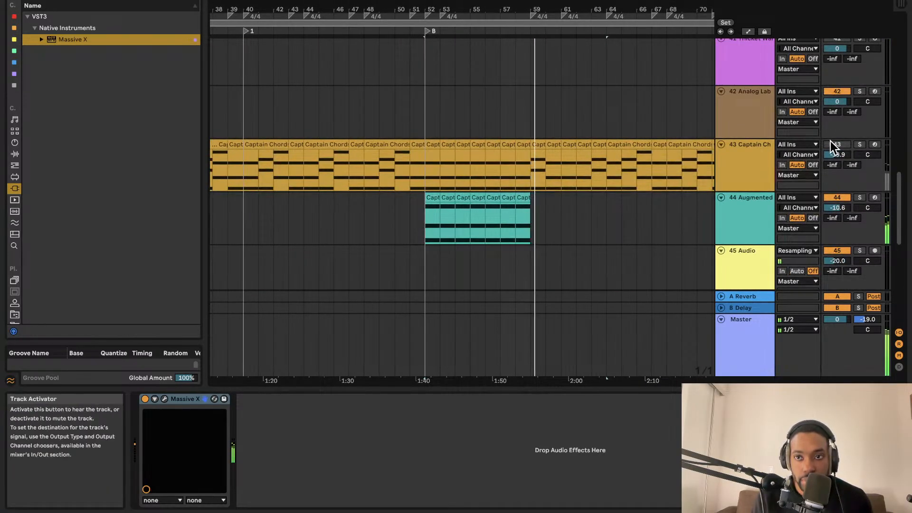
pyautogui.click(835, 146)
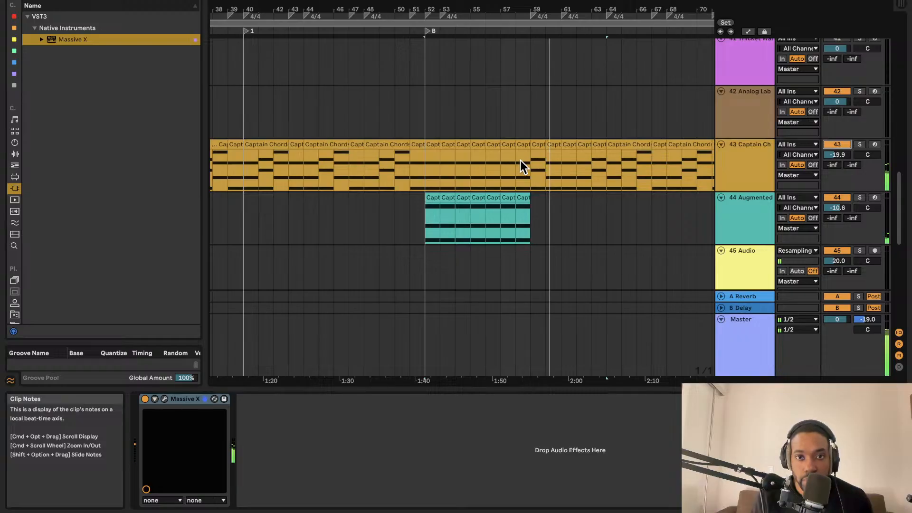
pyautogui.scroll(-6, 523, 166)
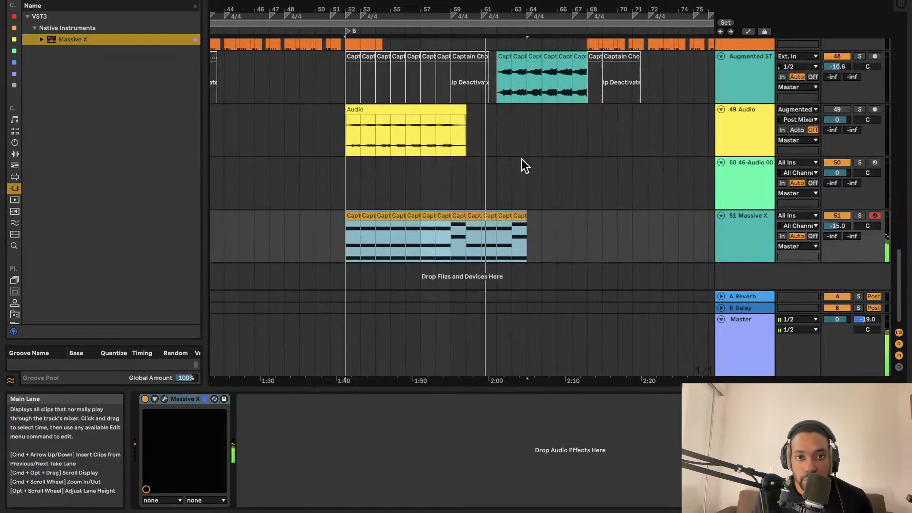
pyautogui.scroll(5, 523, 166)
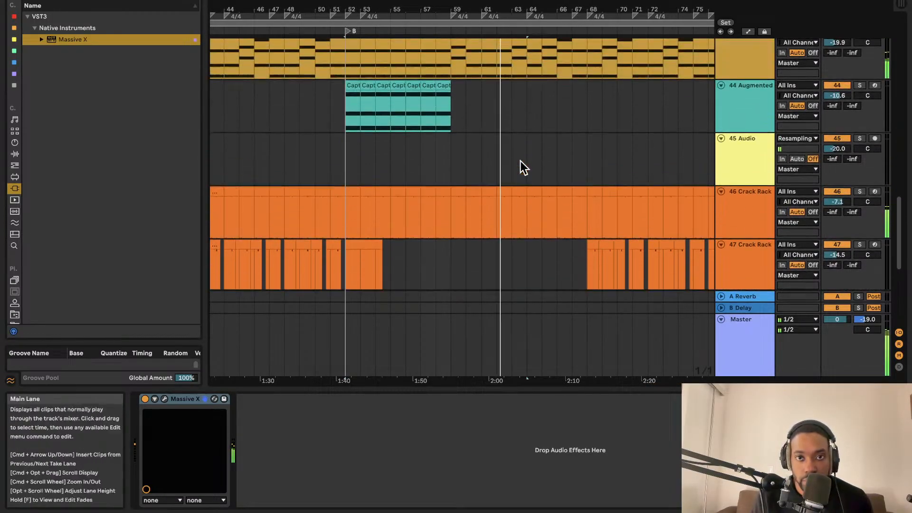
pyautogui.scroll(-5, 520, 160)
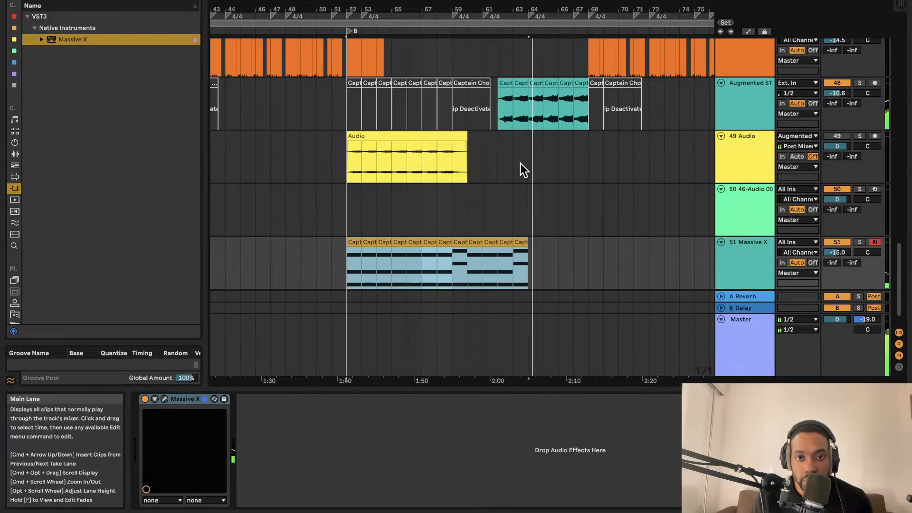
# - Copy the last two Massive X clips, bars 62 to 64, to bar 68 and again to bar 70 on track 51
pyautogui.click(526, 254)
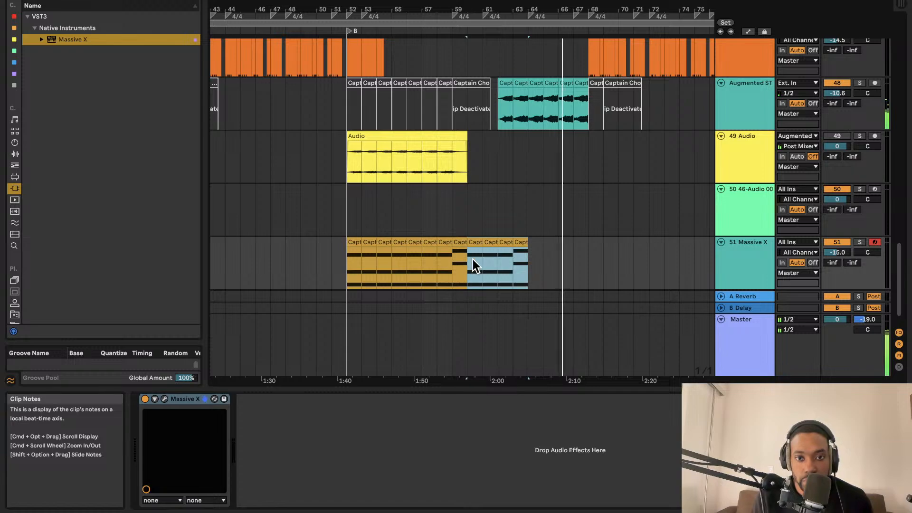
pyautogui.moveTo(473, 266); pyautogui.dragTo(496, 263)
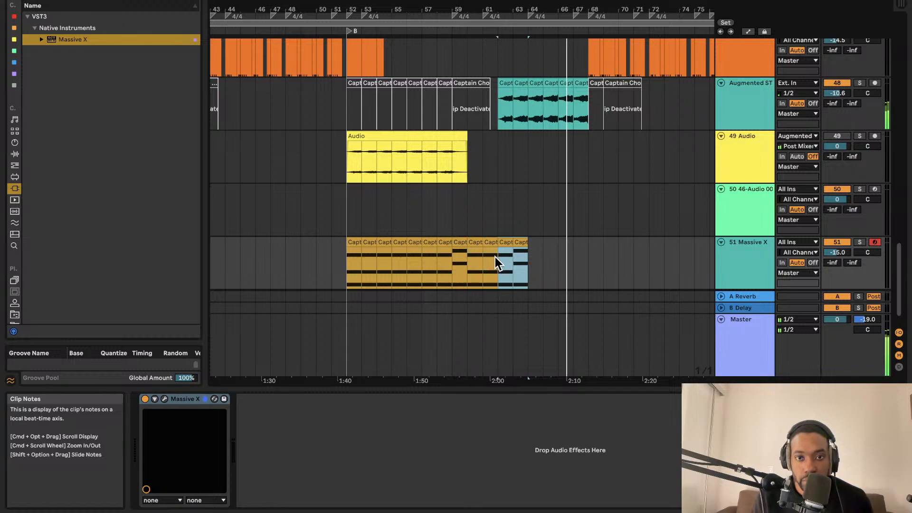
pyautogui.click(589, 258)
pyautogui.press('super+v')
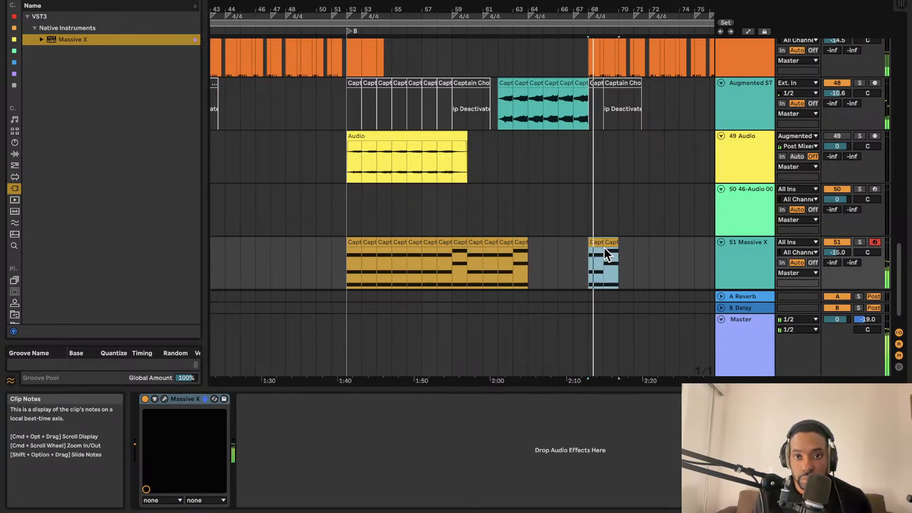
pyautogui.press('super+v')
pyautogui.hscroll(2, 620, 225)
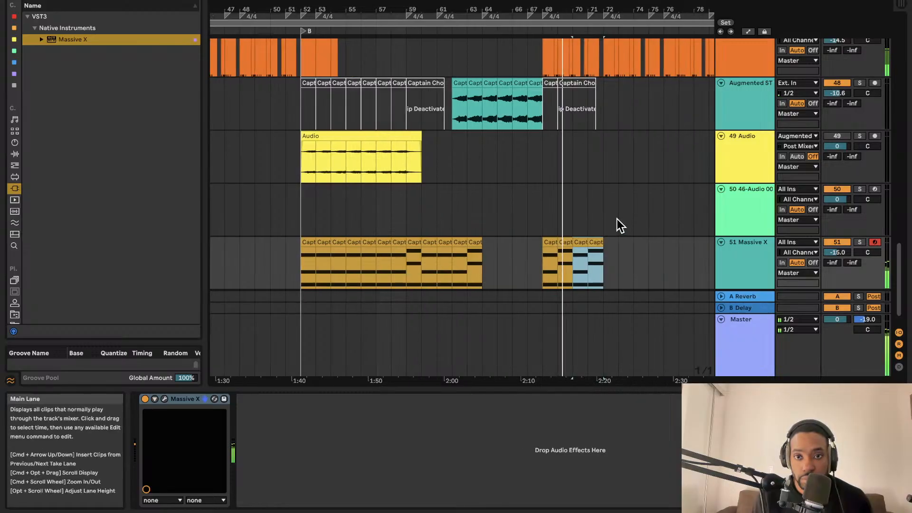
# - Repeat the two-bar chord pattern on Massive X track 51 from bar 72 up to bar 80
pyautogui.press('super+d')
pyautogui.hscroll(1, 614, 221)
pyautogui.press('super+d')
pyautogui.hscroll(-1, 615, 222)
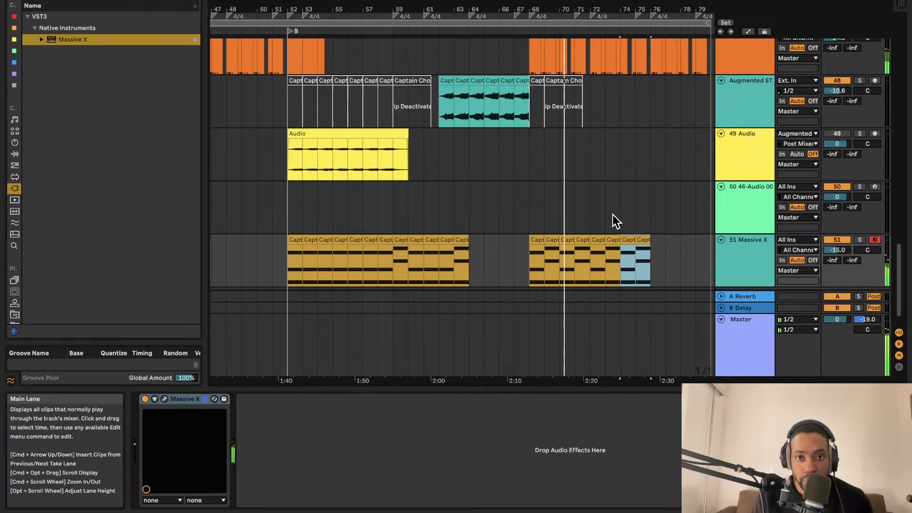
pyautogui.press('super+d')
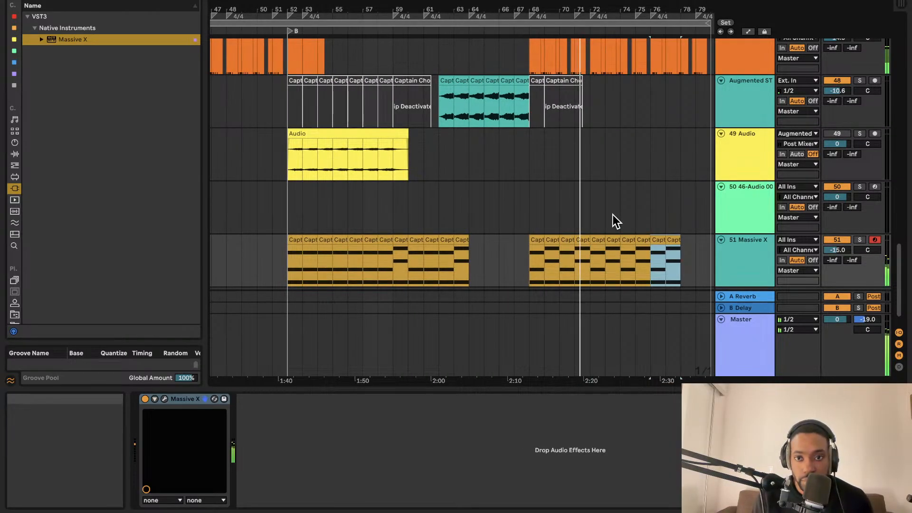
pyautogui.press('super+d')
# - Review the arrangement during playback, comparing the clips from Captain Chords track 43 to Massive X track 51 across the sections
pyautogui.hscroll(4, 616, 221)
pyautogui.scroll(-4, 572, 183)
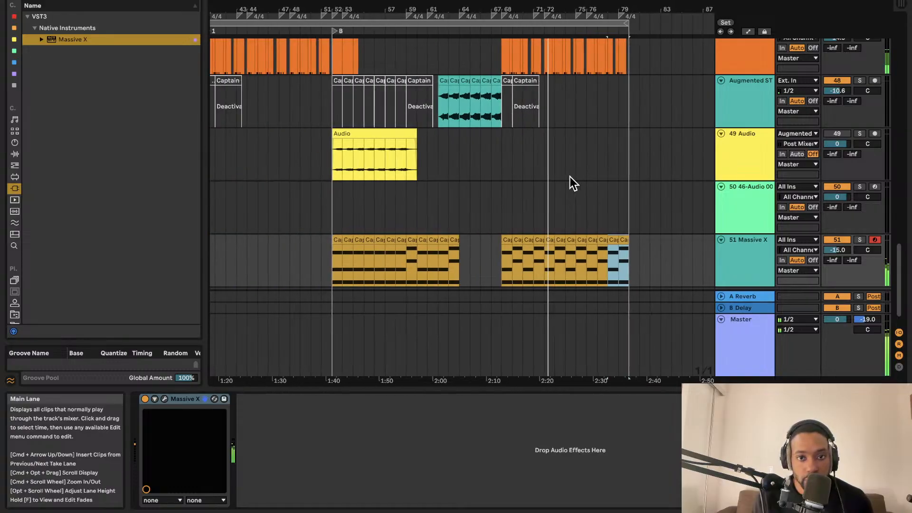
pyautogui.scroll(2, 570, 181)
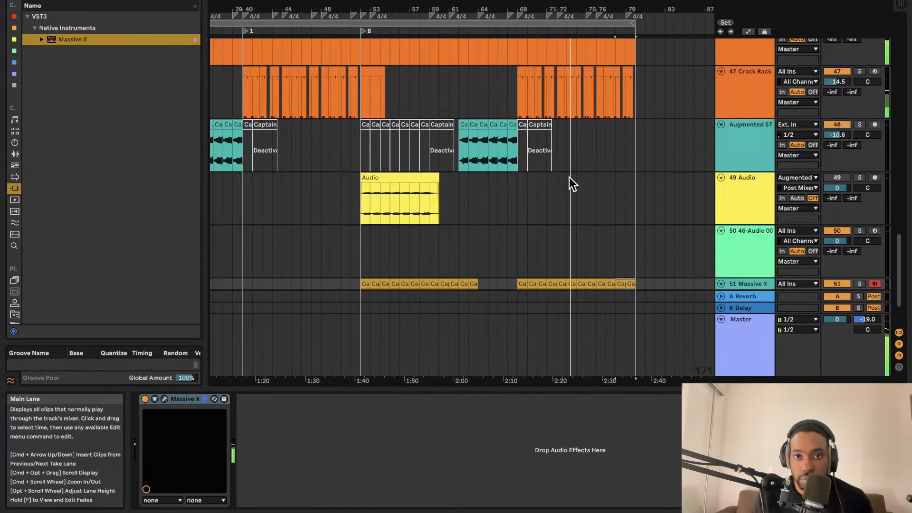
pyautogui.scroll(-2, 571, 183)
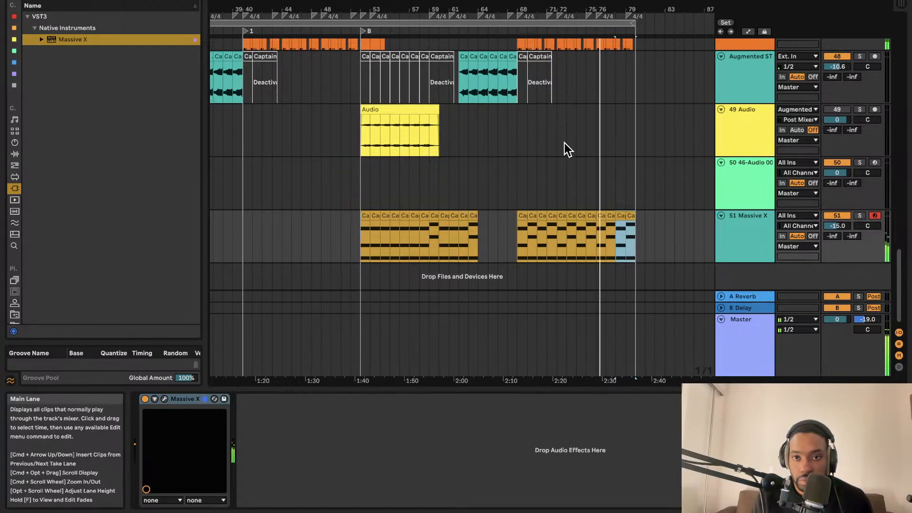
pyautogui.scroll(2, 568, 150)
pyautogui.scroll(9, 568, 150)
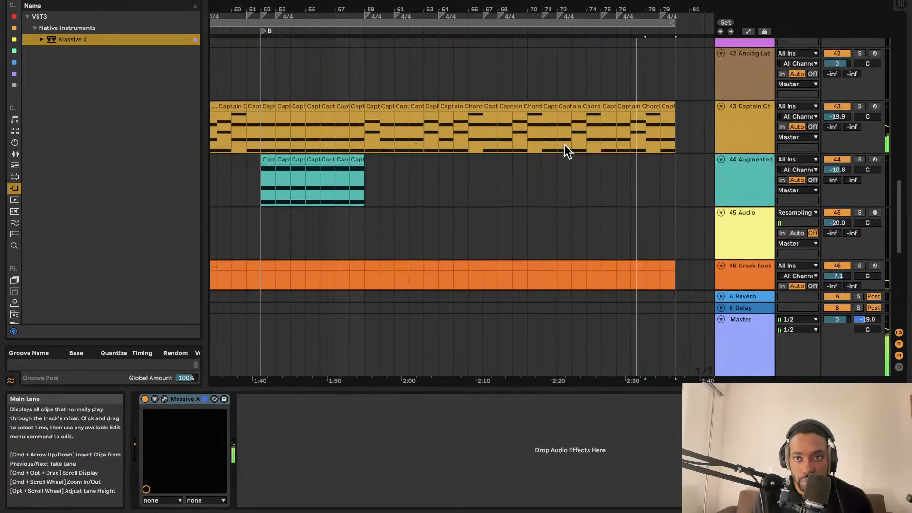
pyautogui.scroll(1, 566, 150)
pyautogui.scroll(-2, 562, 151)
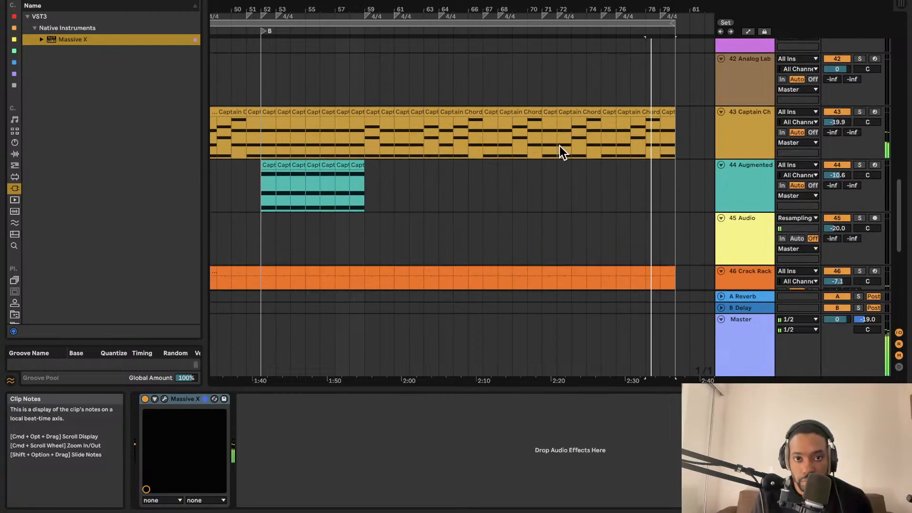
pyautogui.hscroll(-3, 423, 157)
pyautogui.scroll(-4, 423, 157)
pyautogui.scroll(-5, 424, 154)
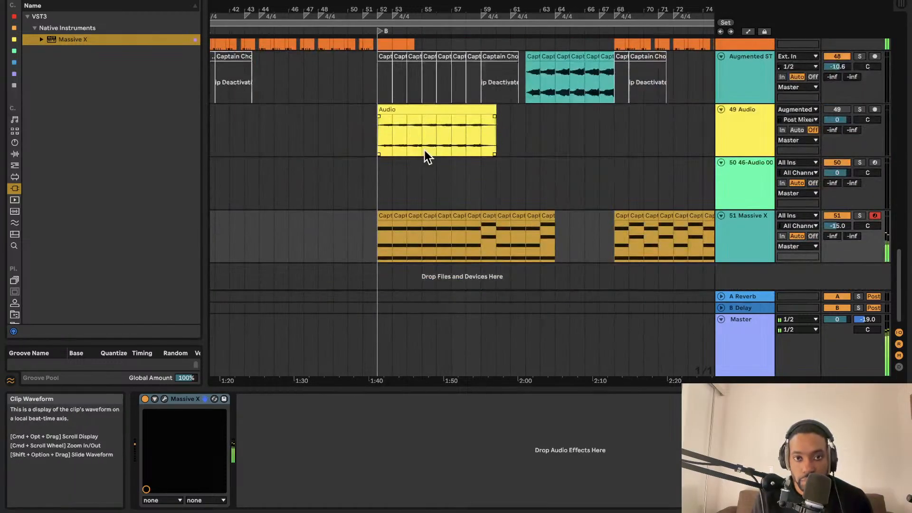
pyautogui.hscroll(4, 424, 154)
pyautogui.scroll(2, 424, 154)
pyautogui.scroll(-1, 428, 154)
pyautogui.hscroll(-3, 431, 149)
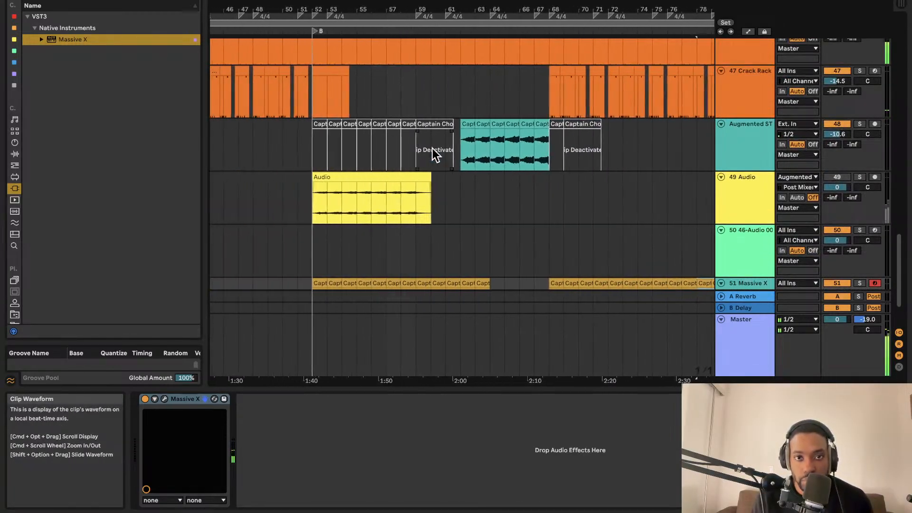
pyautogui.scroll(-2, 432, 149)
pyautogui.hscroll(-1, 435, 149)
pyautogui.hscroll(-3, 439, 154)
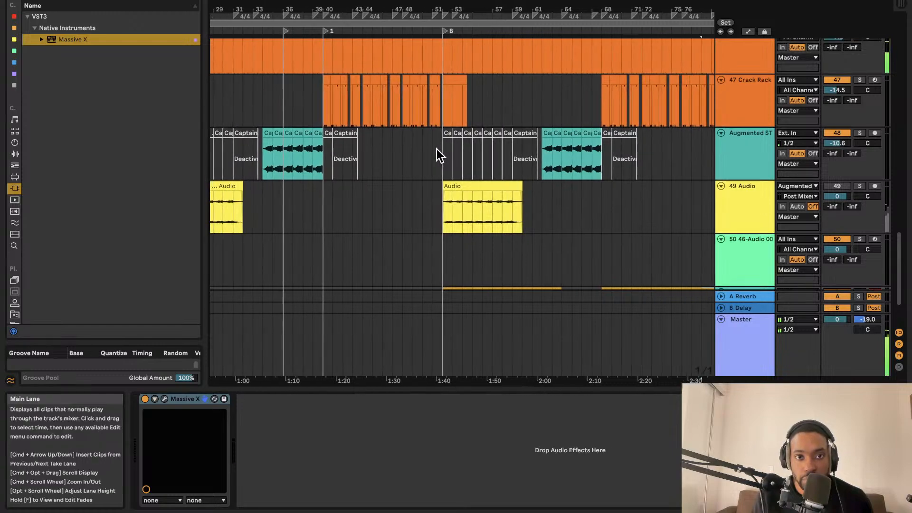
pyautogui.scroll(-2, 442, 155)
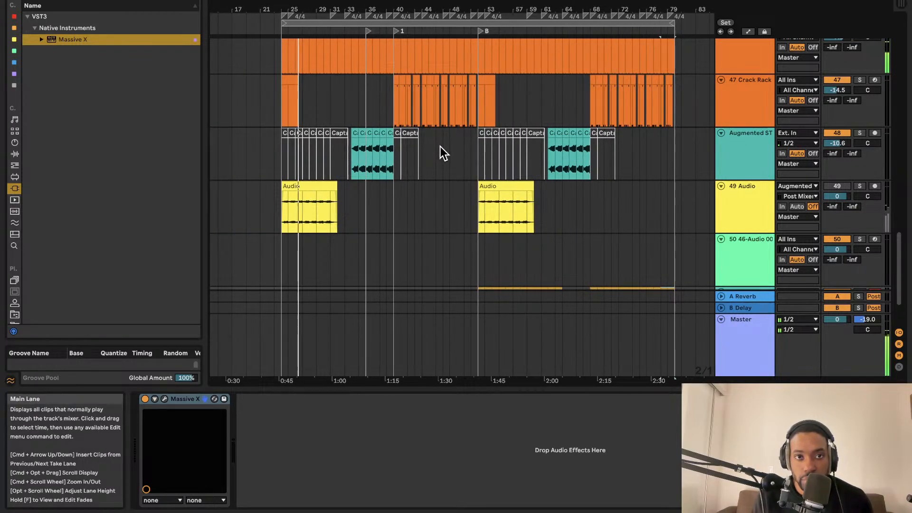
pyautogui.scroll(2, 443, 141)
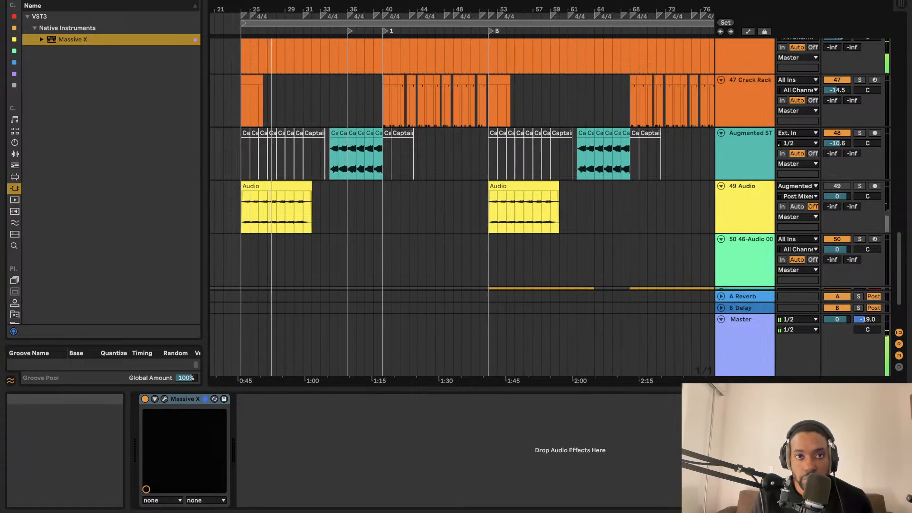
pyautogui.click(278, 1)
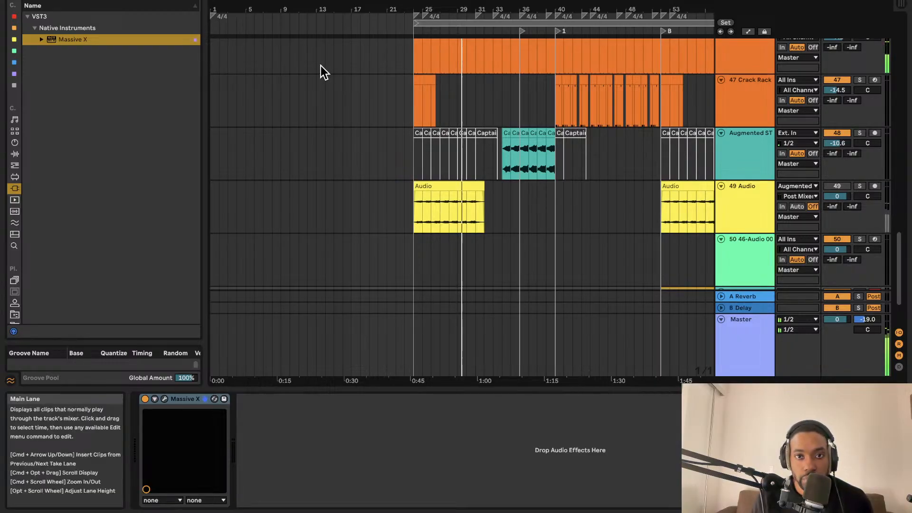
pyautogui.scroll(-2, 315, 71)
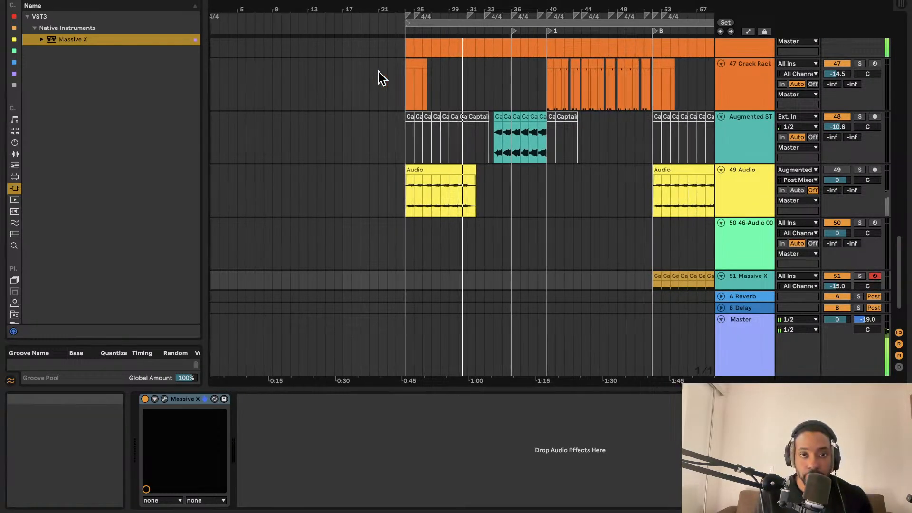
# - Show the Master track's effect chain and fold the 49 Audio track
pyautogui.click(765, 363)
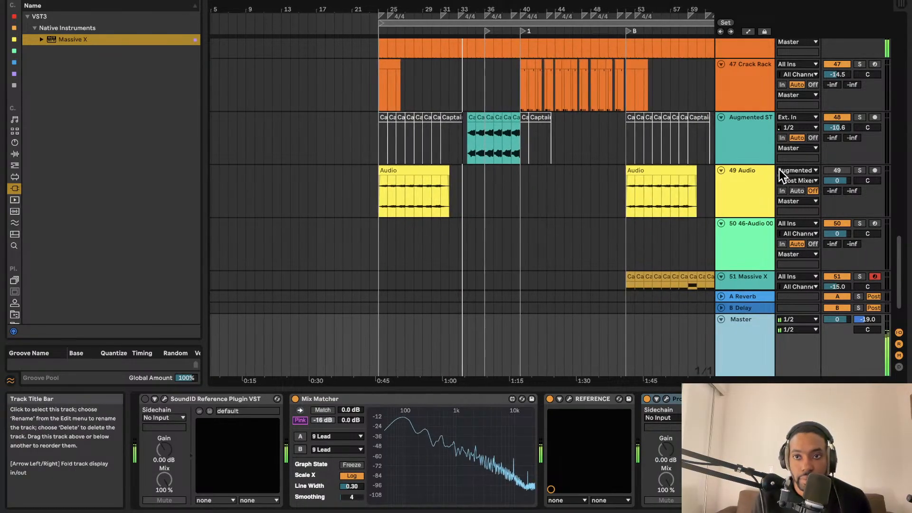
pyautogui.click(721, 170)
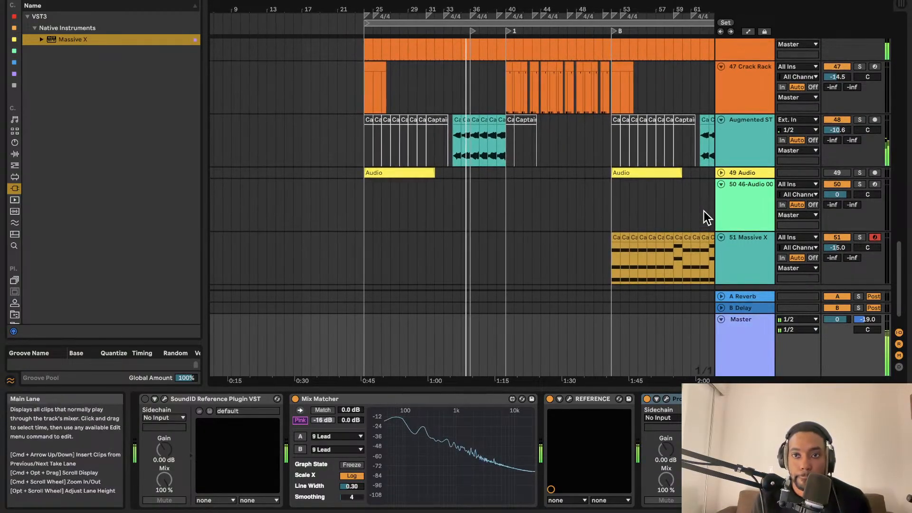
pyautogui.scroll(5, 625, 178)
pyautogui.scroll(1, 626, 174)
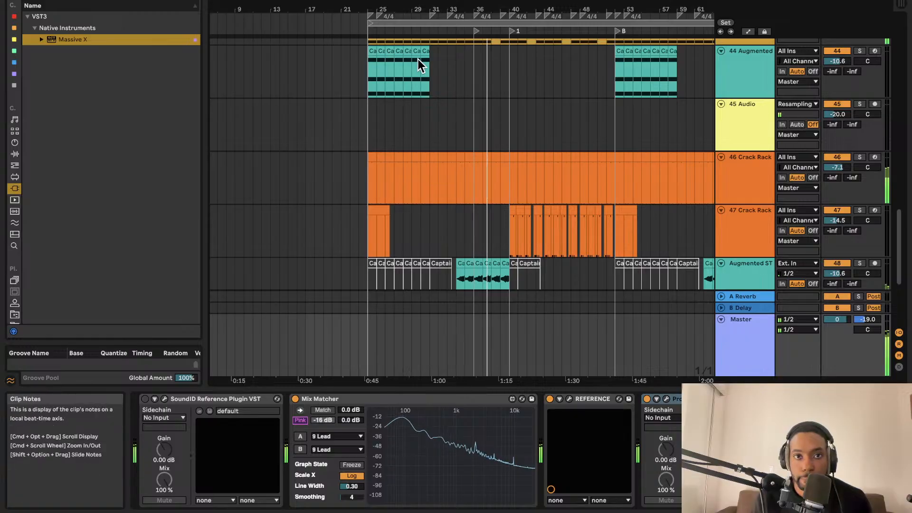
# - Check the automation on the tracks, including the Auto Filter frequency on track 44, and return to the plain clip view
pyautogui.click(748, 31)
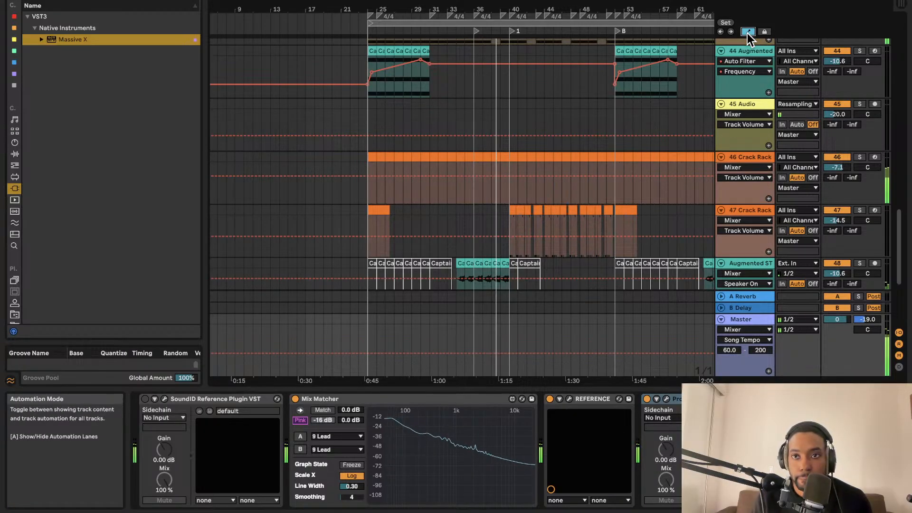
pyautogui.click(748, 31)
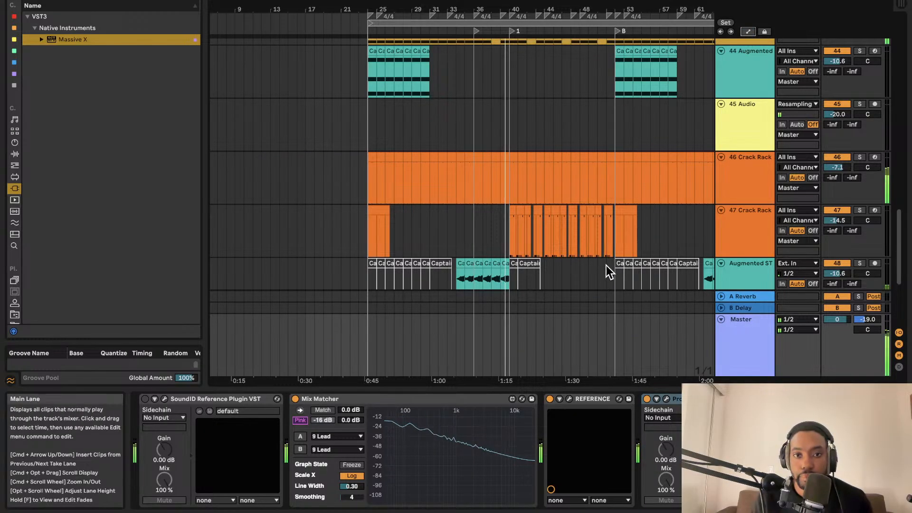
pyautogui.scroll(-1, 606, 269)
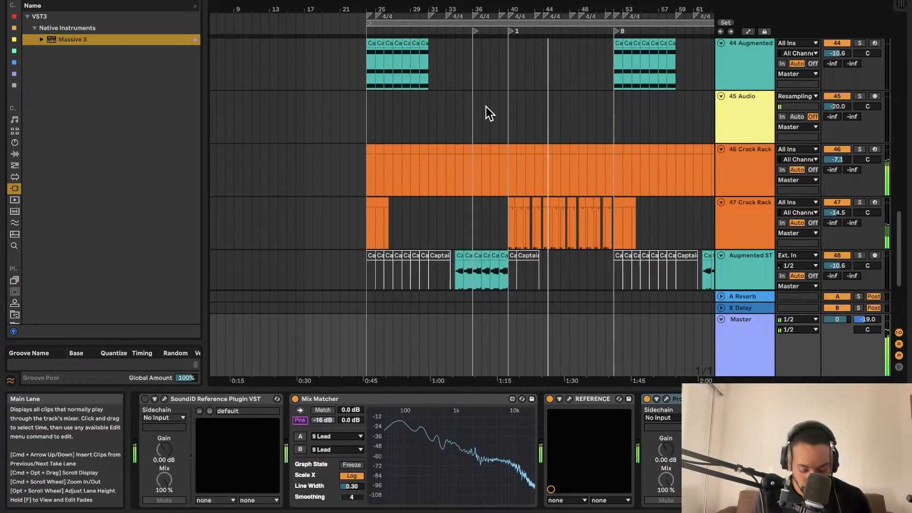
pyautogui.scroll(-5, 489, 113)
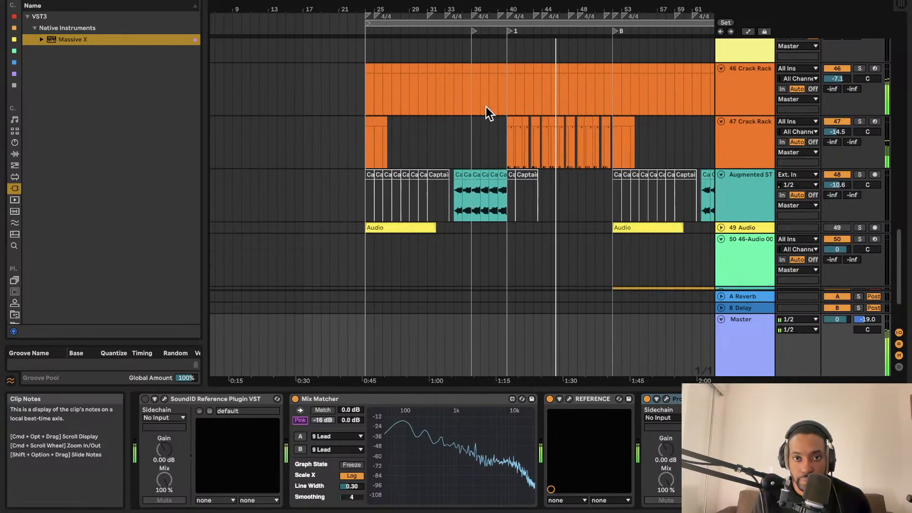
pyautogui.scroll(2, 487, 119)
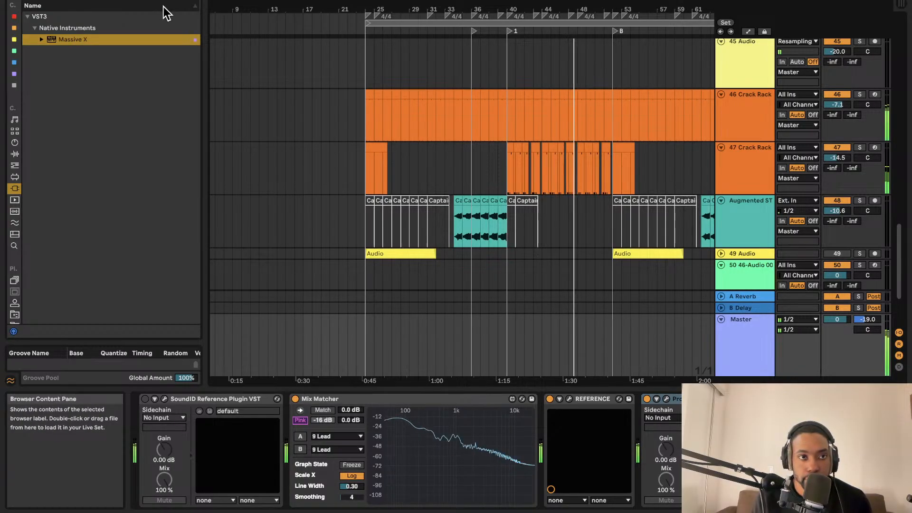
# - Find the Spectrum audio effect in the browser and add it after Pro-L 2 on the Master track
pyautogui.click(195, 0)
pyautogui.write('s')
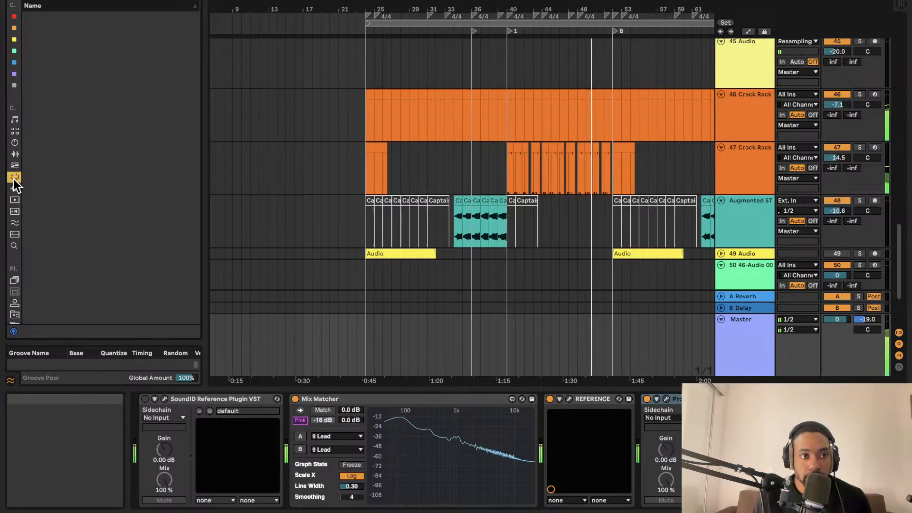
pyautogui.click(15, 167)
pyautogui.click(14, 154)
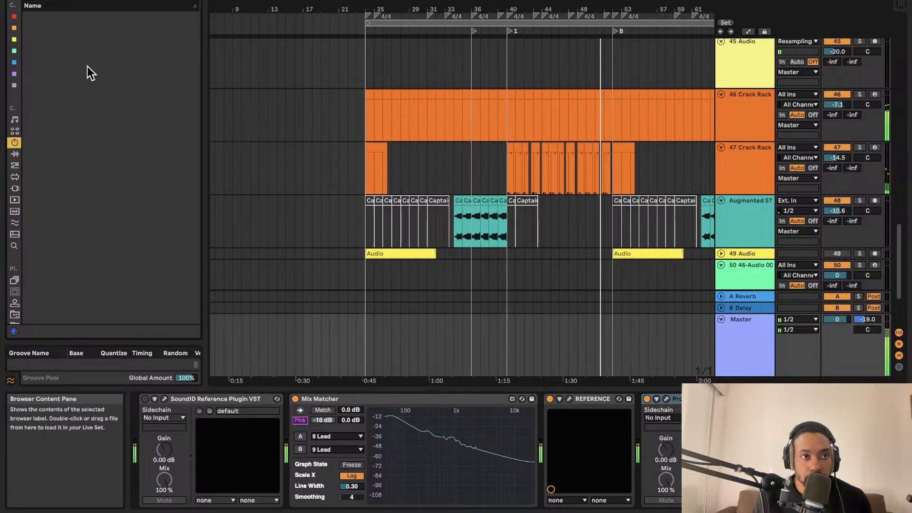
pyautogui.click(24, 16)
pyautogui.click(36, 24)
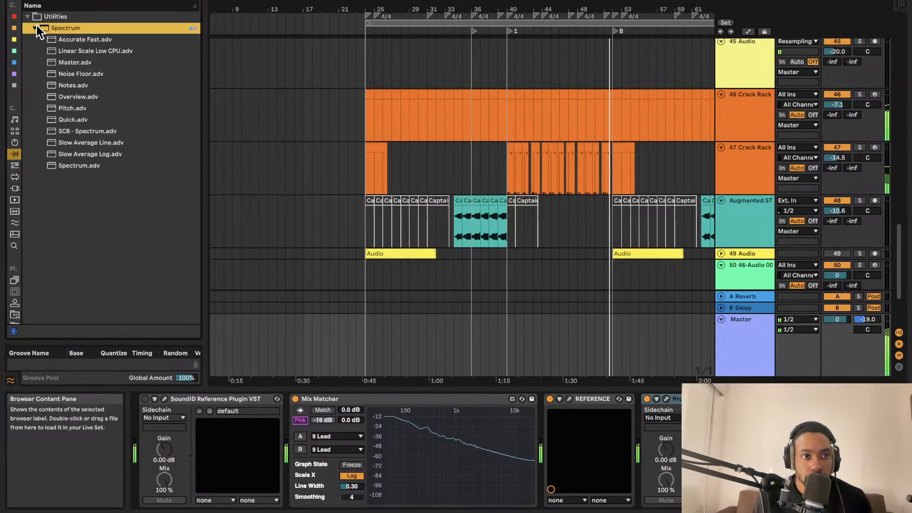
pyautogui.moveTo(36, 25); pyautogui.dragTo(205, 57)
pyautogui.moveTo(712, 437); pyautogui.dragTo(712, 437)
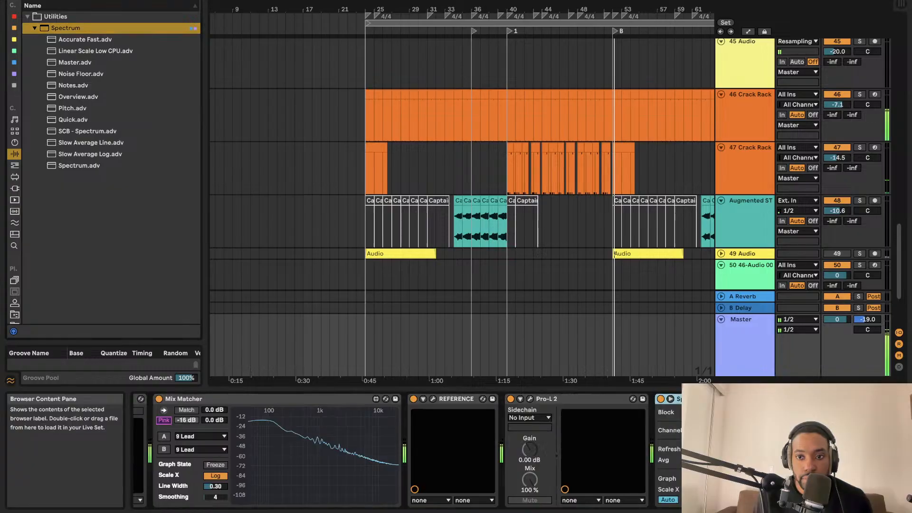
# - Expand and enlarge the Spectrum display on the Master track to examine the frequency balance while the B section plays
pyautogui.click(673, 400)
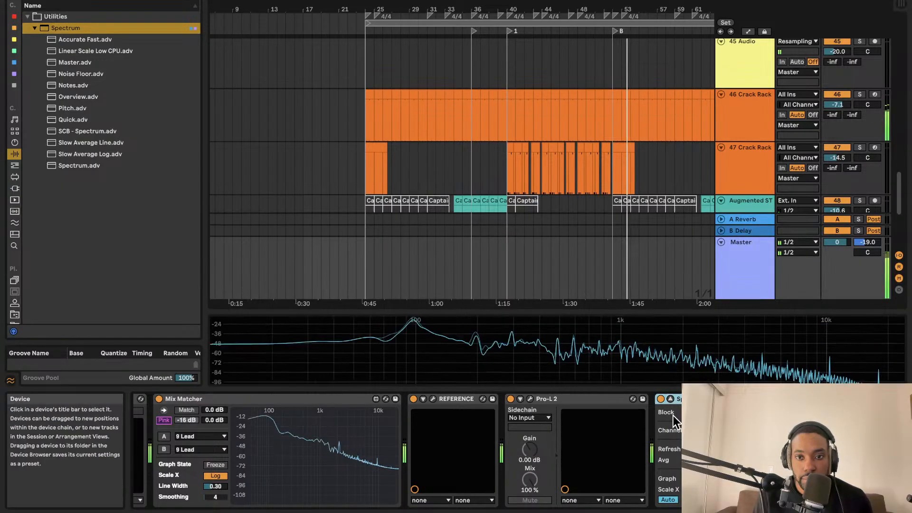
pyautogui.moveTo(612, 311); pyautogui.dragTo(613, 255)
pyautogui.scroll(-5, 600, 115)
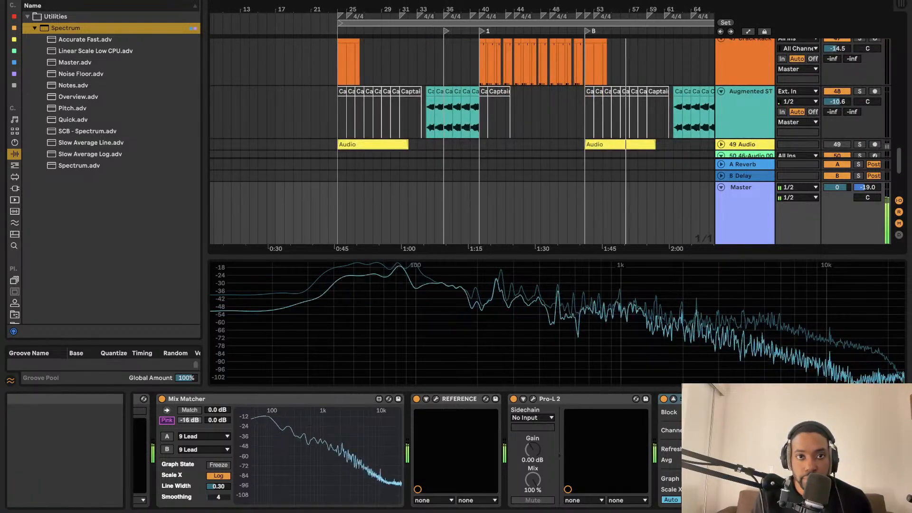
pyautogui.hscroll(5, 352, 86)
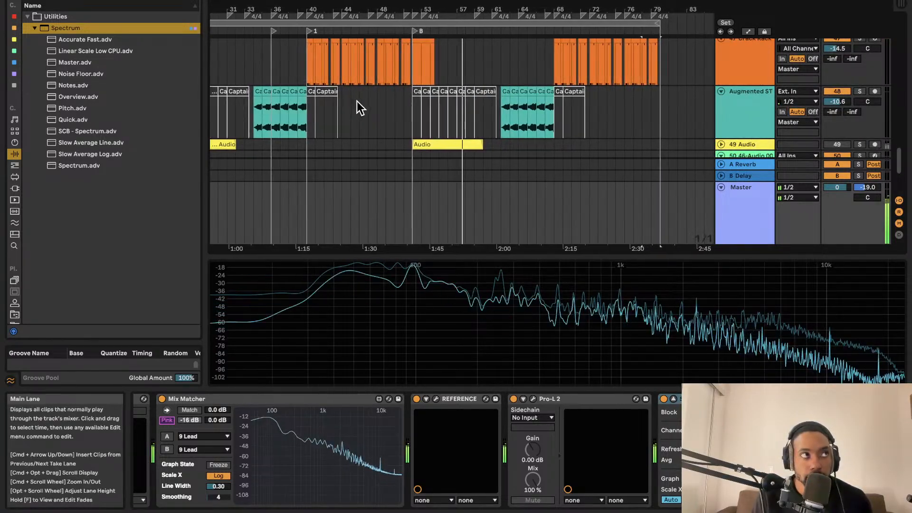
pyautogui.press('XF86MonBrightnessUp')
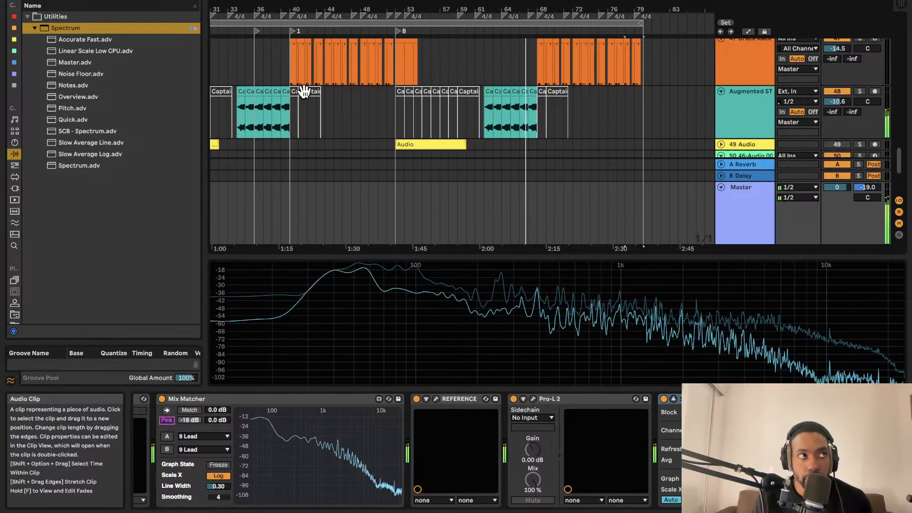
pyautogui.scroll(3, 636, 118)
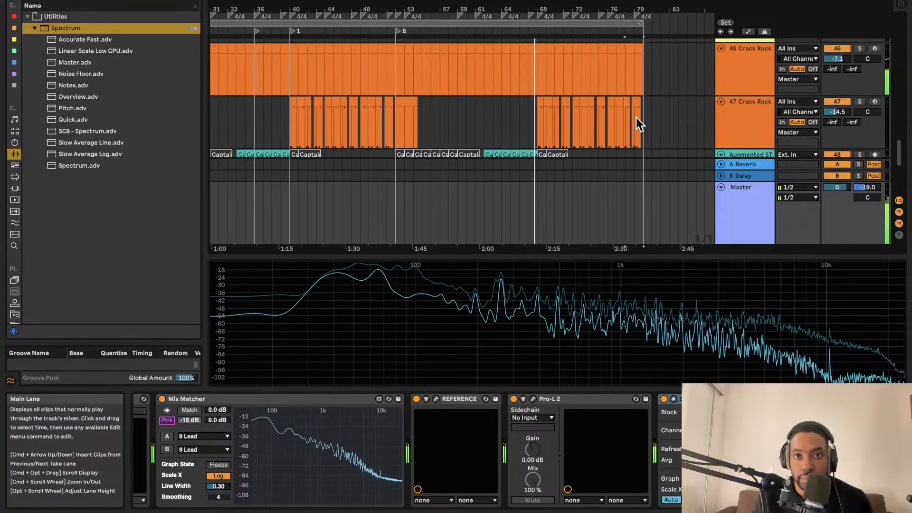
# - Deactivate two short clips around bar 68 on the 47 Crack Rack track and play the section from its start
pyautogui.click(541, 105)
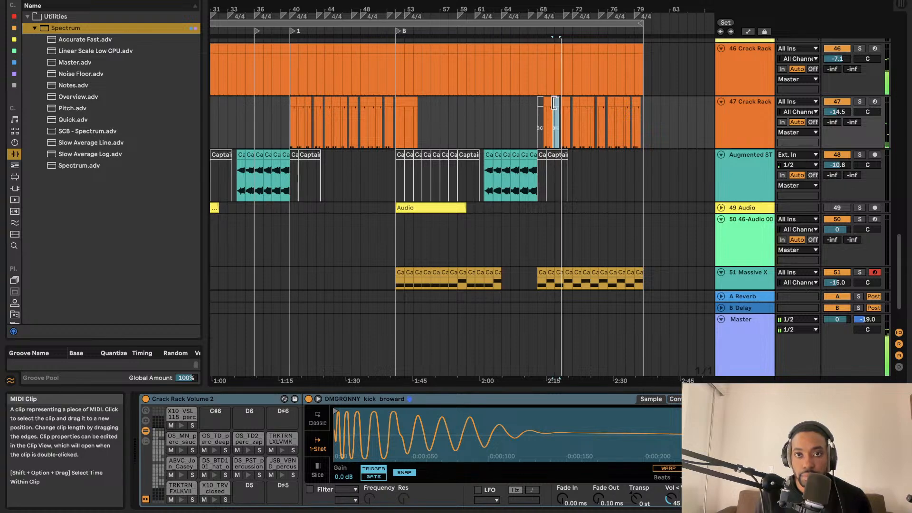
pyautogui.click(537, 121)
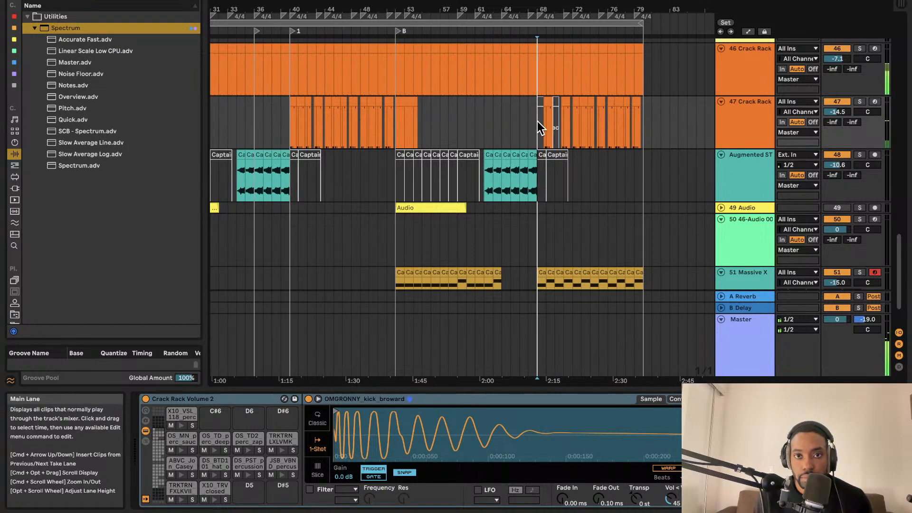
pyautogui.click(548, 102)
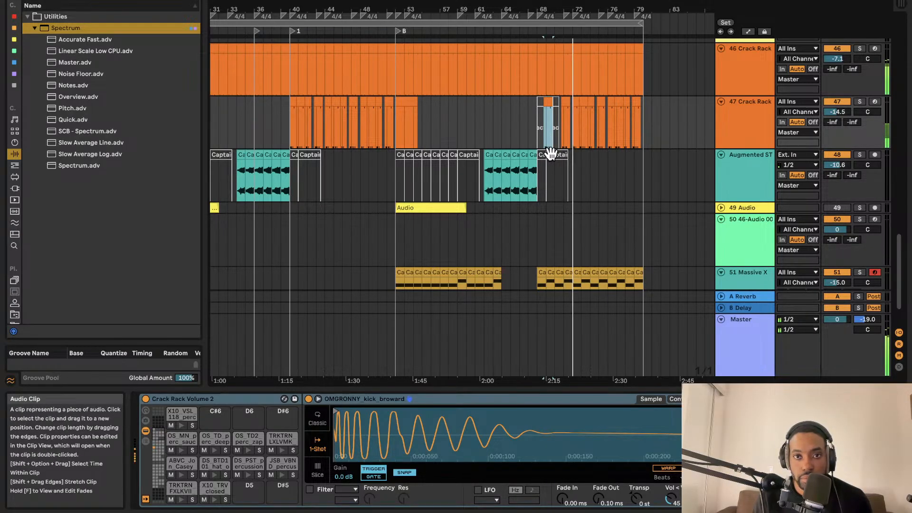
pyautogui.click(661, 127)
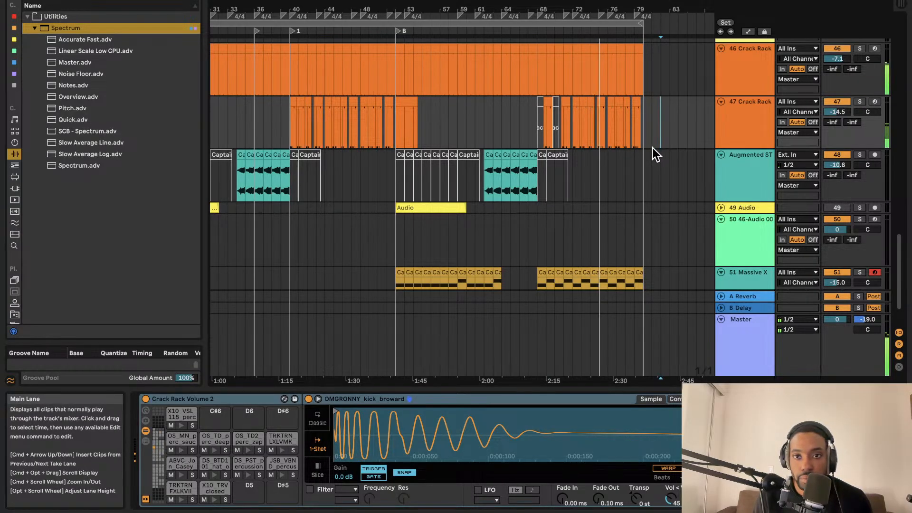
pyautogui.click(669, 135)
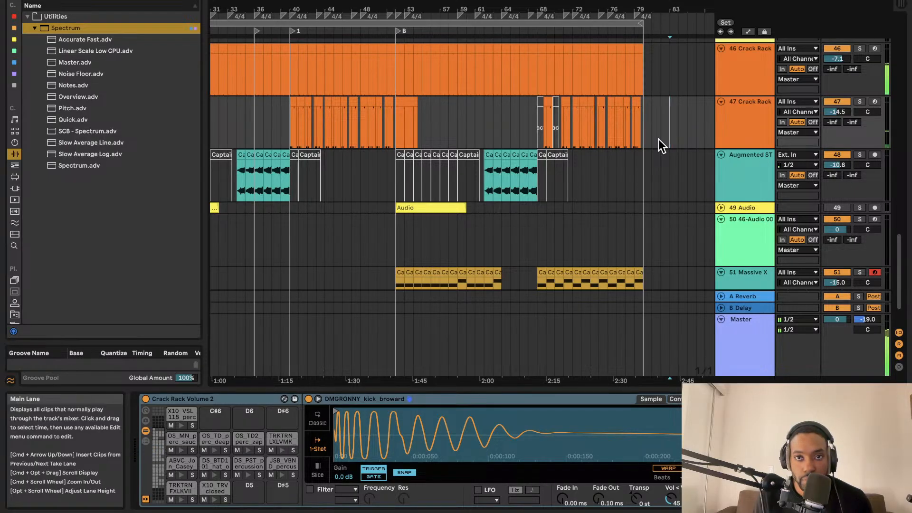
# - Look through the whole arrangement and show the device chain of the Bass track
pyautogui.scroll(-5, 567, 113)
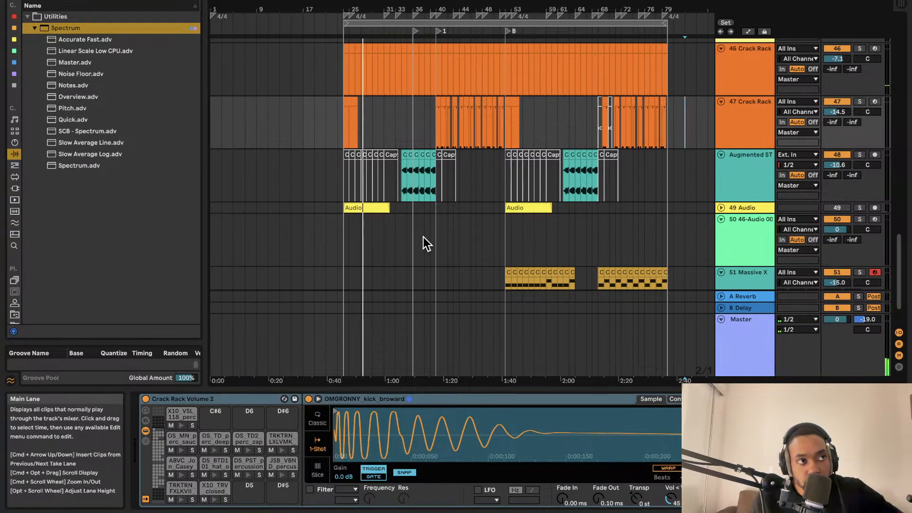
pyautogui.scroll(10, 454, 190)
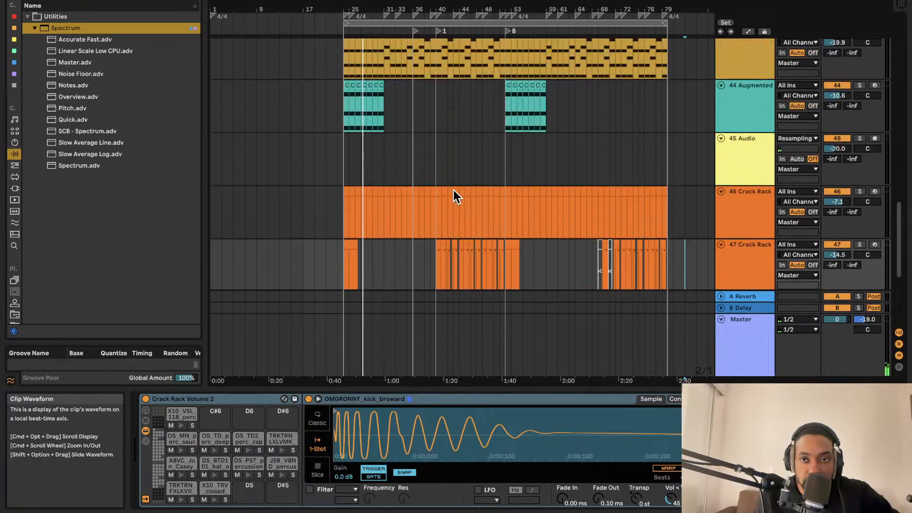
pyautogui.scroll(2, 644, 161)
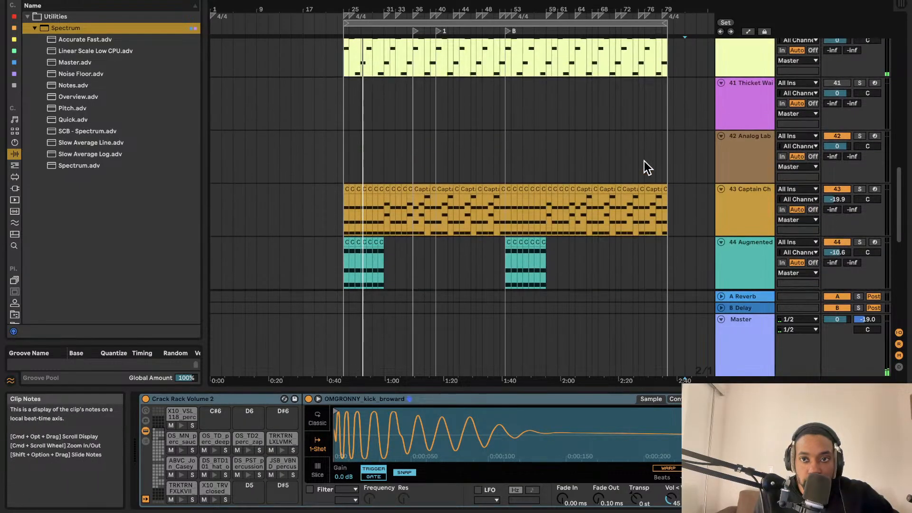
pyautogui.scroll(5, 725, 156)
pyautogui.scroll(6, 722, 159)
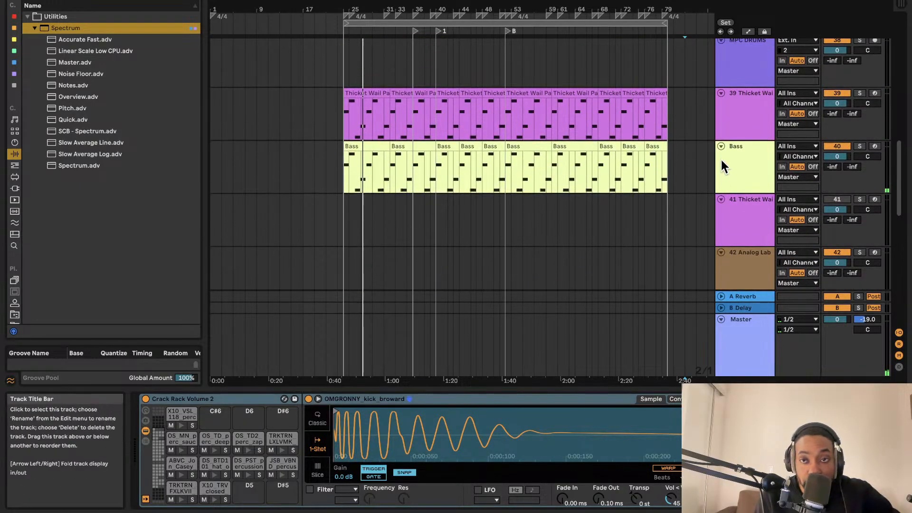
pyautogui.scroll(-4, 720, 161)
pyautogui.scroll(-2, 721, 161)
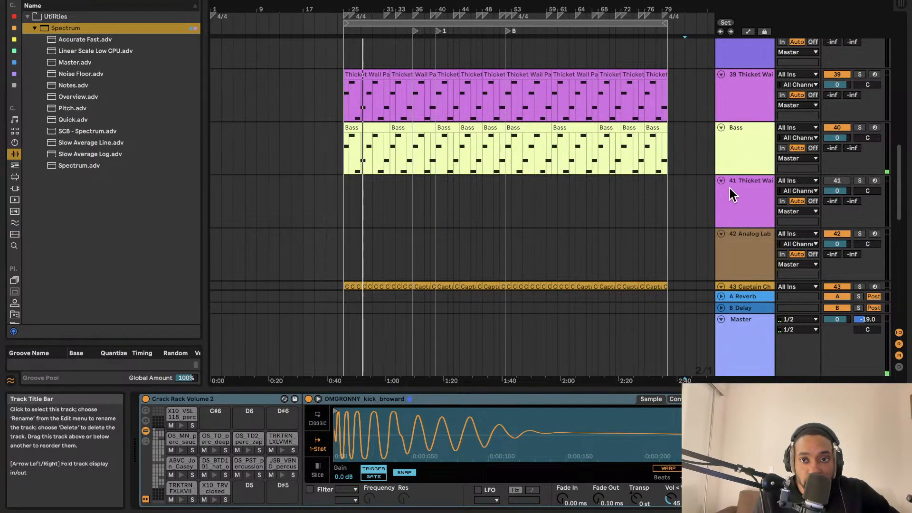
pyautogui.scroll(-2, 730, 189)
pyautogui.scroll(3, 734, 198)
pyautogui.click(733, 199)
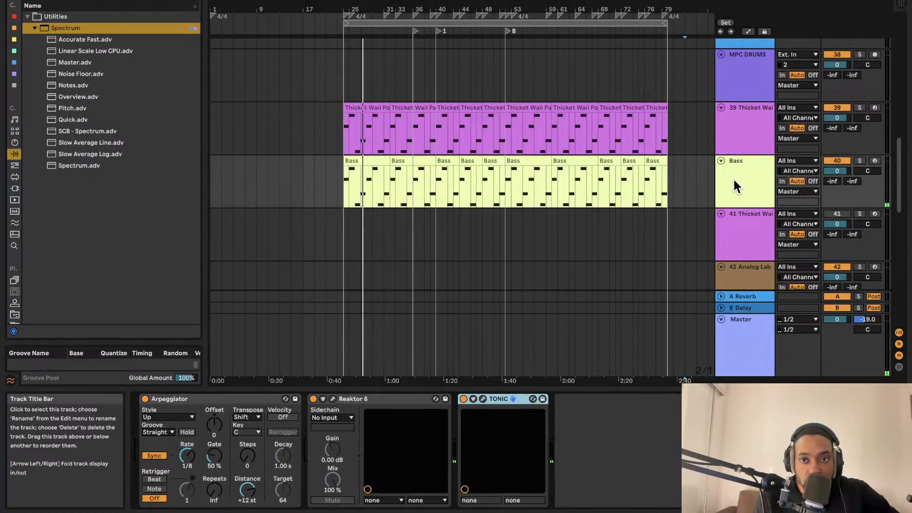
# - Open the Bass track's Reaktor 6 window, examine its Bento Box block patch, and close it
pyautogui.click(333, 397)
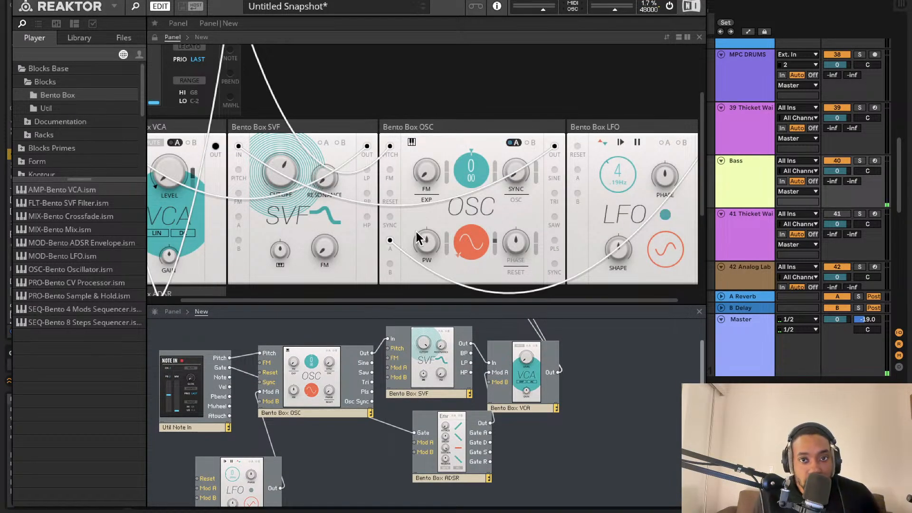
pyautogui.scroll(-1, 413, 225)
pyautogui.moveTo(312, 4); pyautogui.dragTo(444, 3)
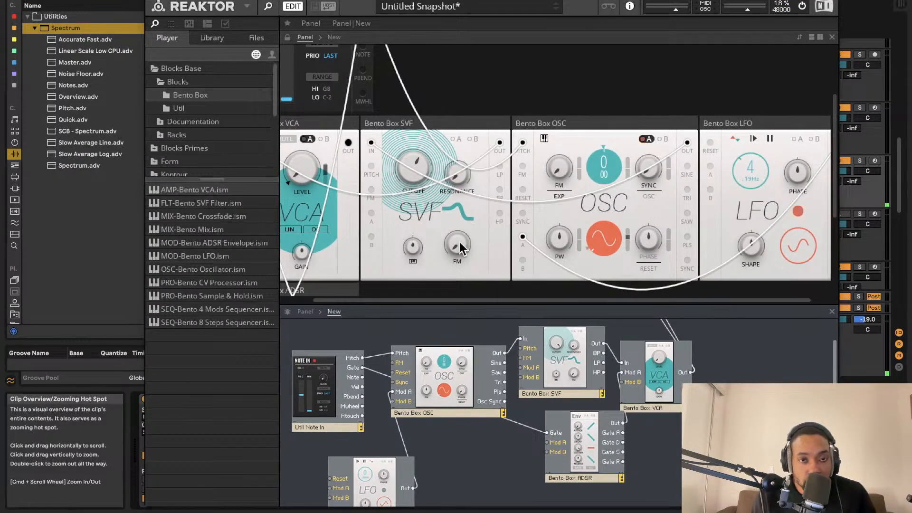
pyautogui.click(153, 1)
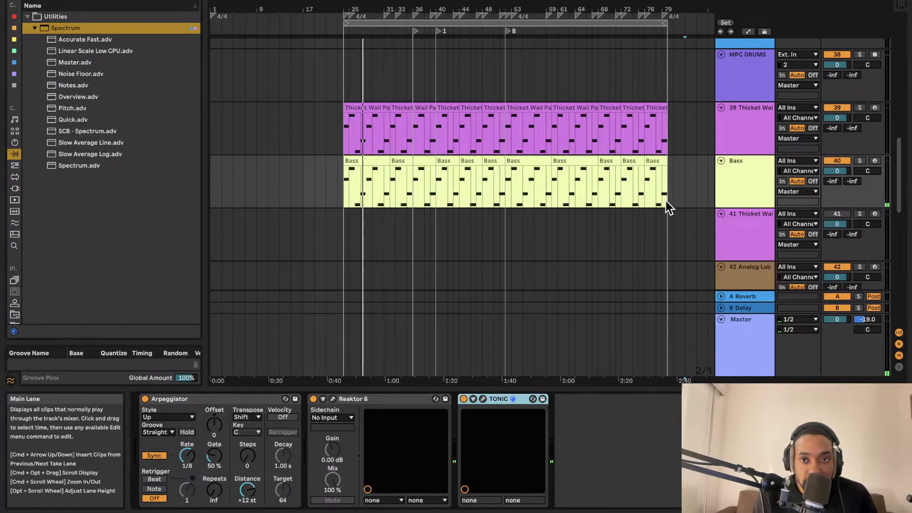
# - Play from the start of the Bass clips with the Bass track soloed, and replay with solo off
pyautogui.press('space')
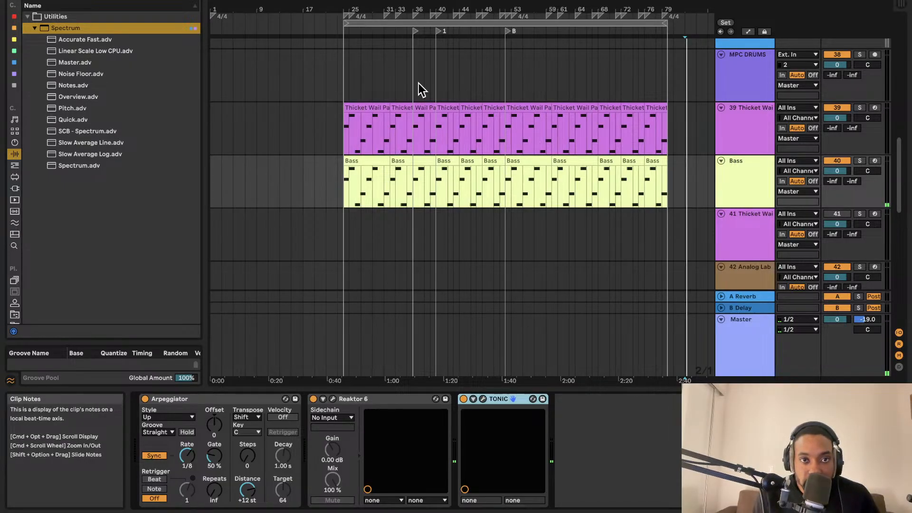
pyautogui.click(344, 86)
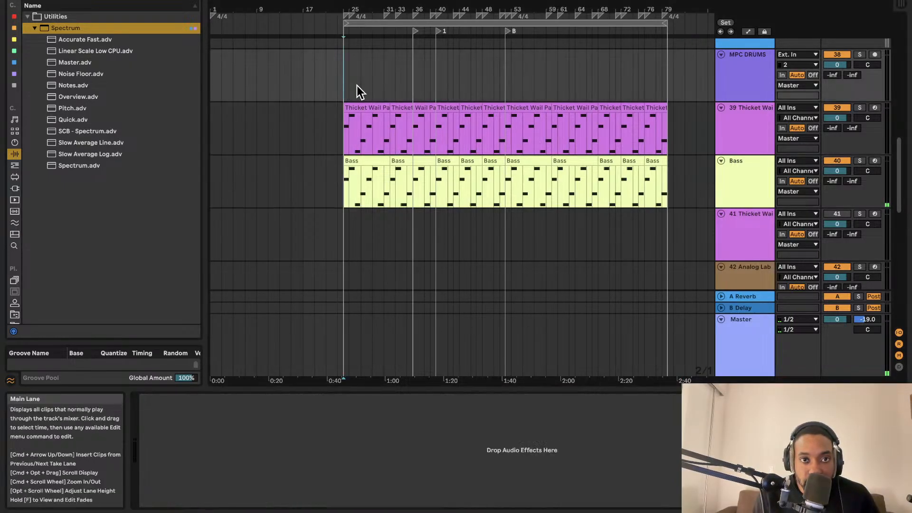
pyautogui.click(860, 161)
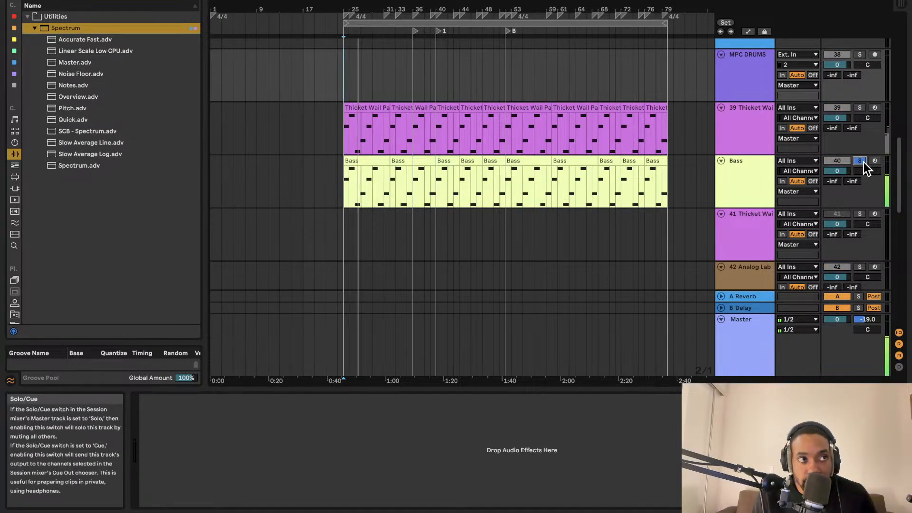
pyautogui.click(860, 160)
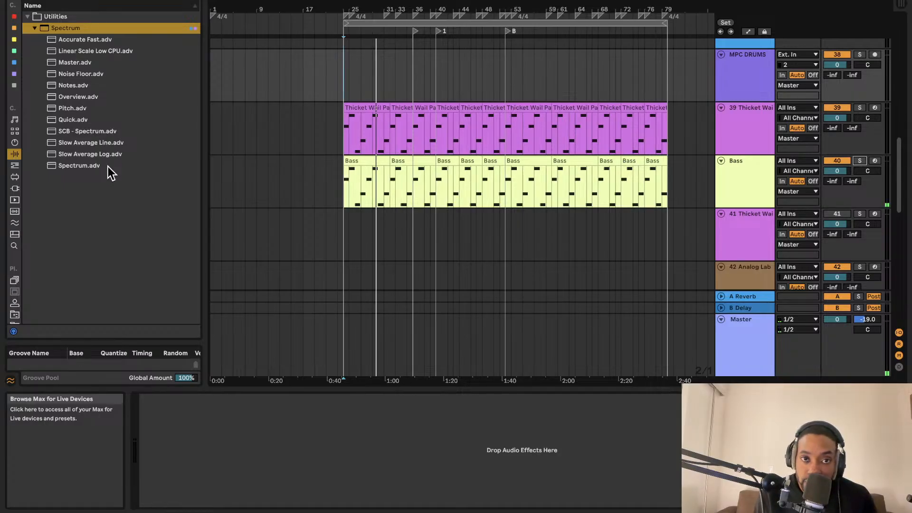
pyautogui.click(340, 75)
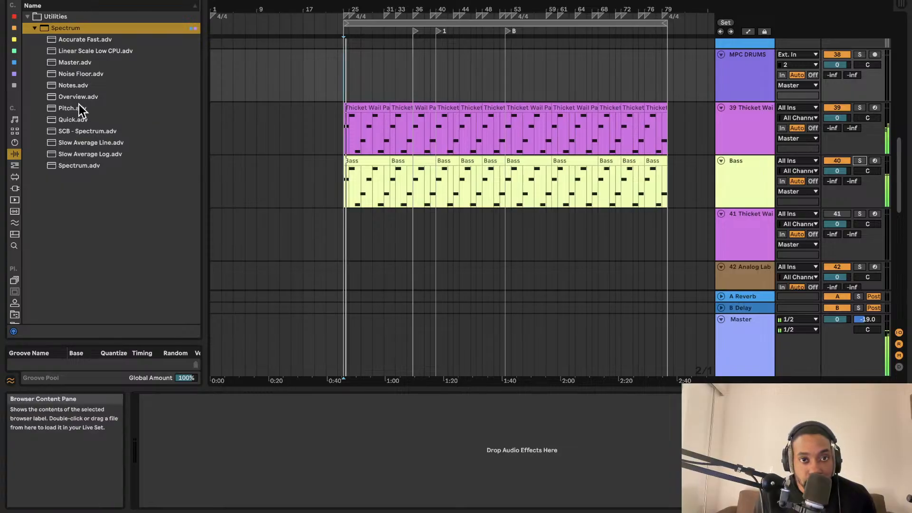